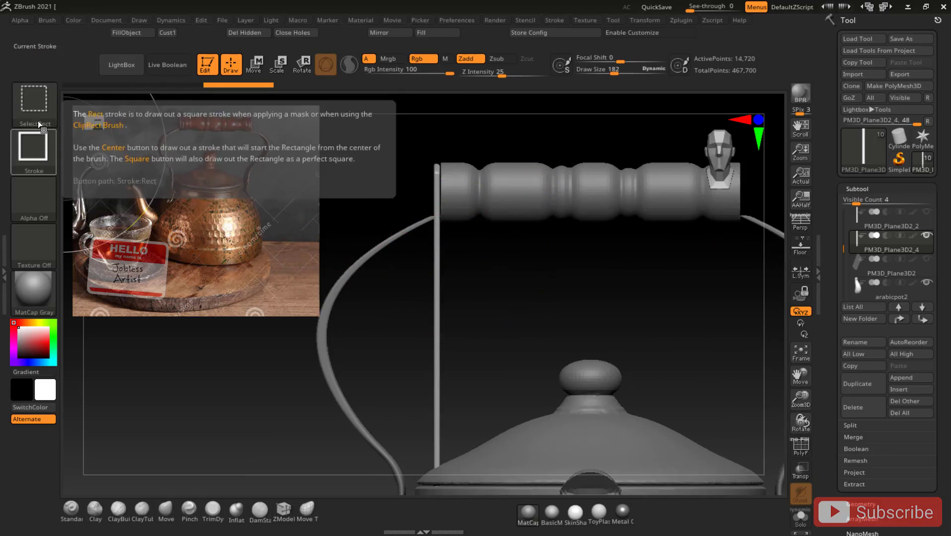
- Set the selection stroke to Lasso and hide the long lower part of the vertical strip beside the handle grip
{"action": "left_click", "coordinate": [39, 163], "text": "ctrl+shift"}
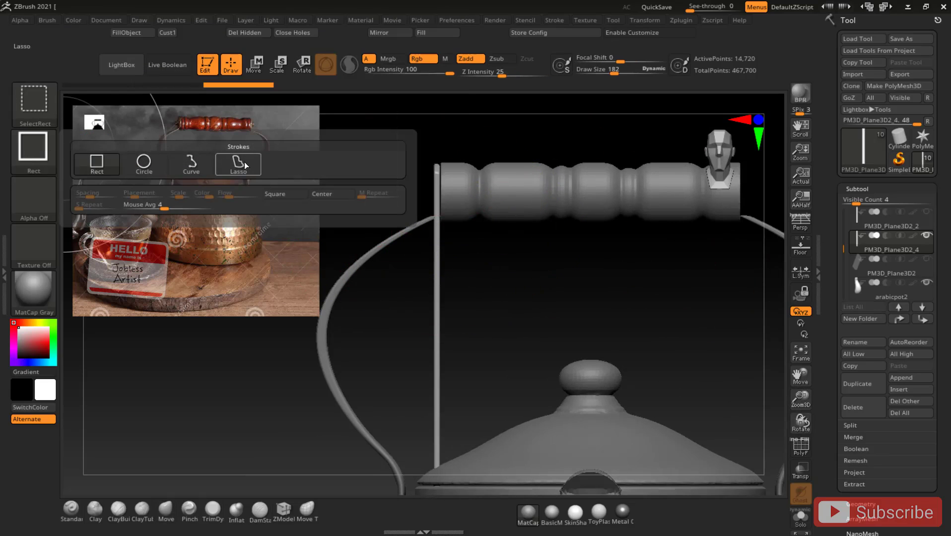
{"action": "left_click", "coordinate": [242, 165], "text": "ctrl+shift"}
{"action": "right_click_drag", "start_coordinate": [450, 236], "coordinate": [439, 153], "text": "ctrl"}
{"action": "mouse_move", "coordinate": [451, 146]}
{"action": "left_mouse_down", "text": "ctrl+alt+shift"}
{"action": "mouse_move", "coordinate": [326, 342]}
{"action": "mouse_move", "coordinate": [343, 492]}
{"action": "mouse_move", "coordinate": [558, 488]}
{"action": "mouse_move", "coordinate": [595, 377]}
{"action": "mouse_move", "coordinate": [602, 208]}
{"action": "mouse_move", "coordinate": [532, 134]}
{"action": "left_mouse_up", "text": "ctrl+alt+shift"}
{"action": "left_click_drag", "start_coordinate": [474, 130], "coordinate": [473, 133], "text": "ctrl+alt+shift"}
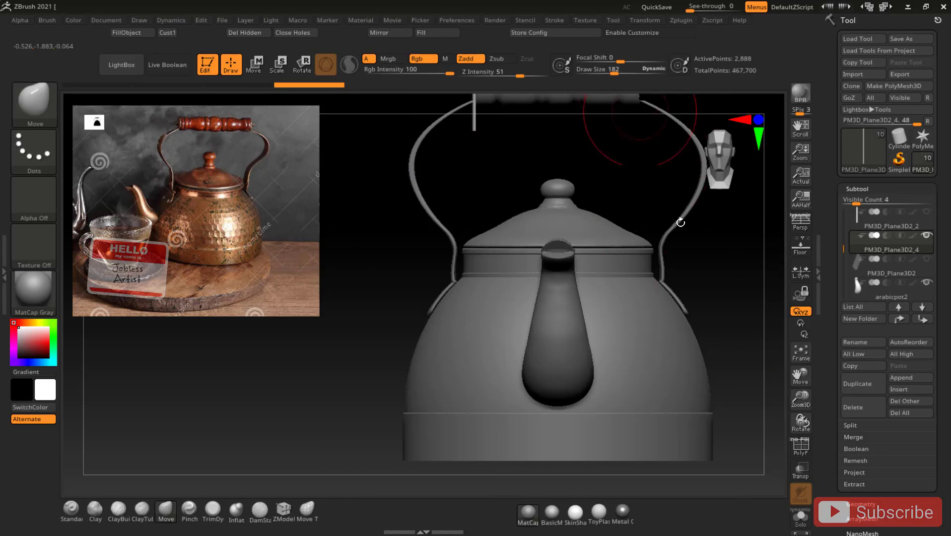
- Lasso-hide the rest of the strip below the grip, leaving only the short end plate
{"action": "left_click_drag", "start_coordinate": [801, 397], "coordinate": [796, 444]}
{"action": "left_click_drag", "start_coordinate": [801, 380], "coordinate": [777, 464]}
{"action": "key", "text": "ctrl+shift"}
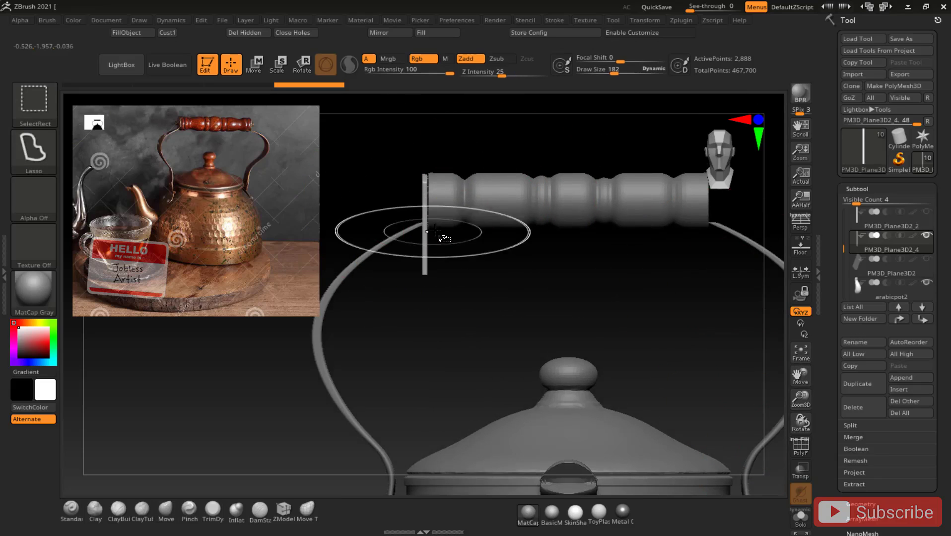
{"action": "mouse_move", "coordinate": [441, 229]}
{"action": "left_mouse_down", "text": "ctrl+shift"}
{"action": "mouse_move", "coordinate": [396, 307]}
{"action": "mouse_move", "coordinate": [399, 337]}
{"action": "left_mouse_up", "text": "ctrl+shift"}
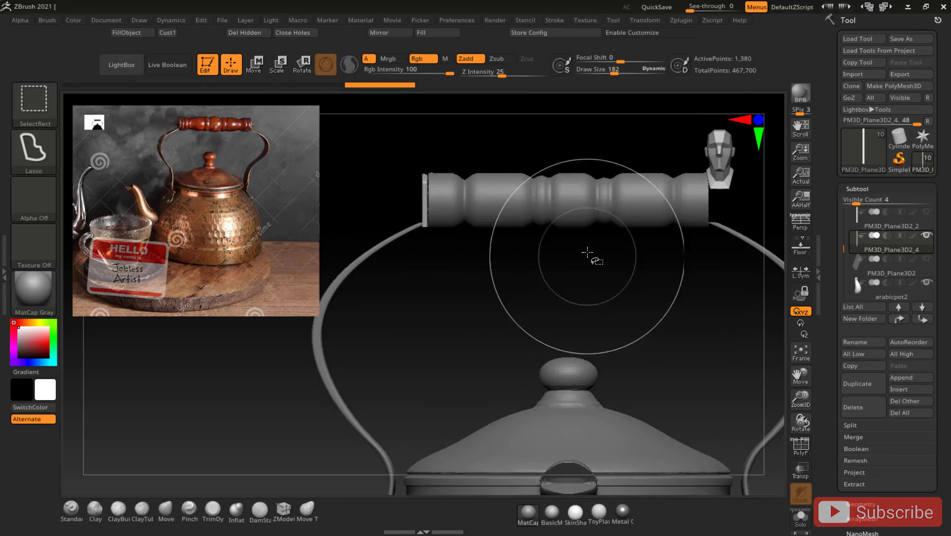
{"action": "mouse_move", "coordinate": [358, 186]}
{"action": "left_mouse_down"}
{"action": "mouse_move", "coordinate": [412, 193]}
{"action": "mouse_move", "coordinate": [369, 187]}
{"action": "left_mouse_up"}
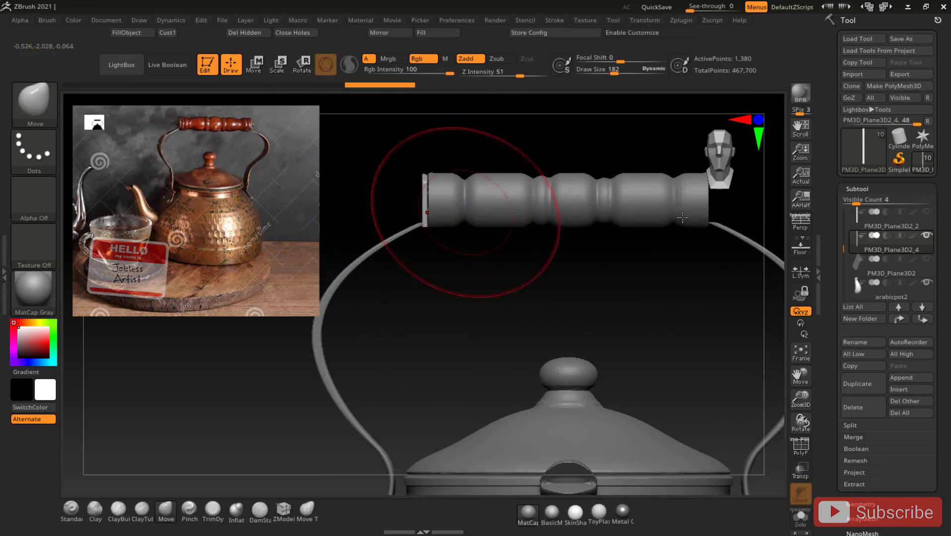
- Delete the hidden part of the strip from the mesh with Del Hidden
{"action": "left_click_drag", "start_coordinate": [879, 457], "coordinate": [879, 325]}
{"action": "left_click", "coordinate": [861, 372]}
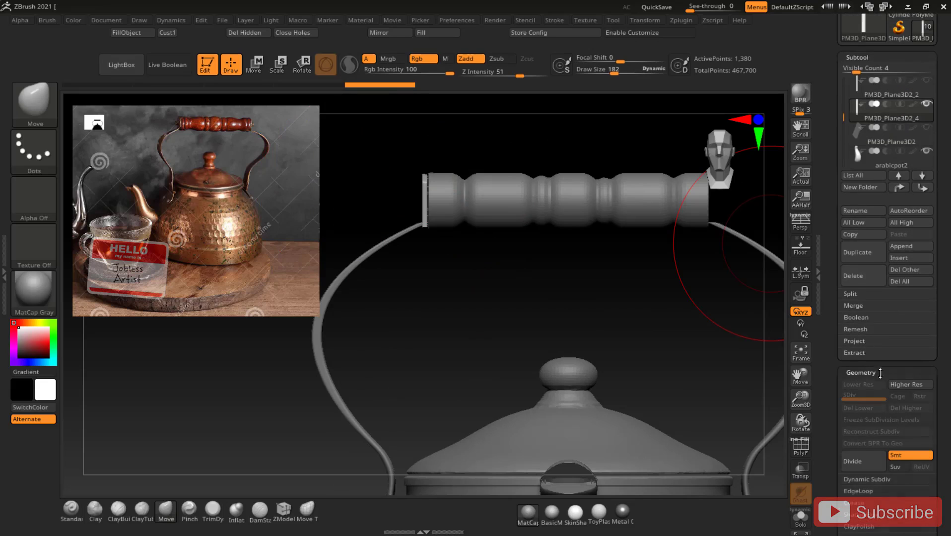
{"action": "left_click_drag", "start_coordinate": [874, 530], "coordinate": [874, 406]}
{"action": "left_click_drag", "start_coordinate": [929, 476], "coordinate": [929, 342]}
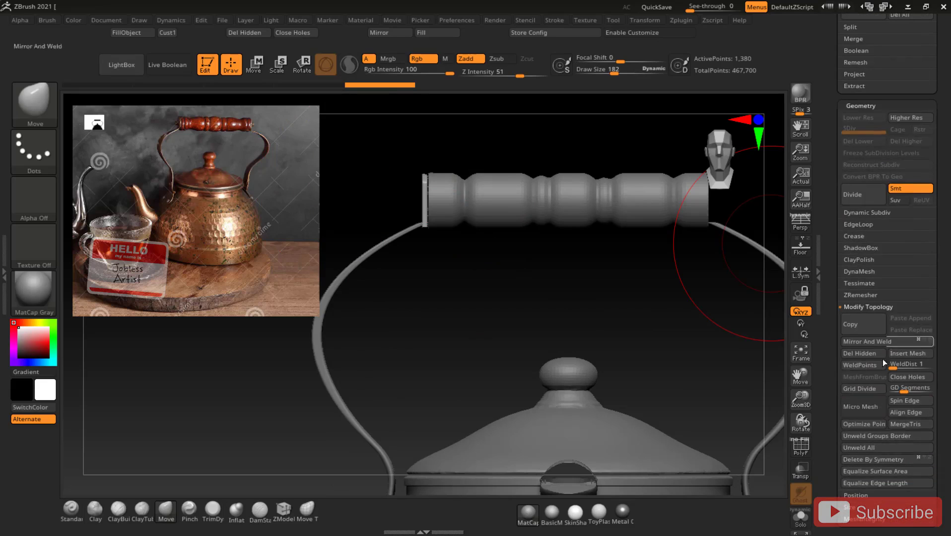
{"action": "mouse_move", "coordinate": [938, 209]}
{"action": "left_mouse_down"}
{"action": "mouse_move", "coordinate": [938, 288]}
{"action": "mouse_move", "coordinate": [937, 221]}
{"action": "left_mouse_up"}
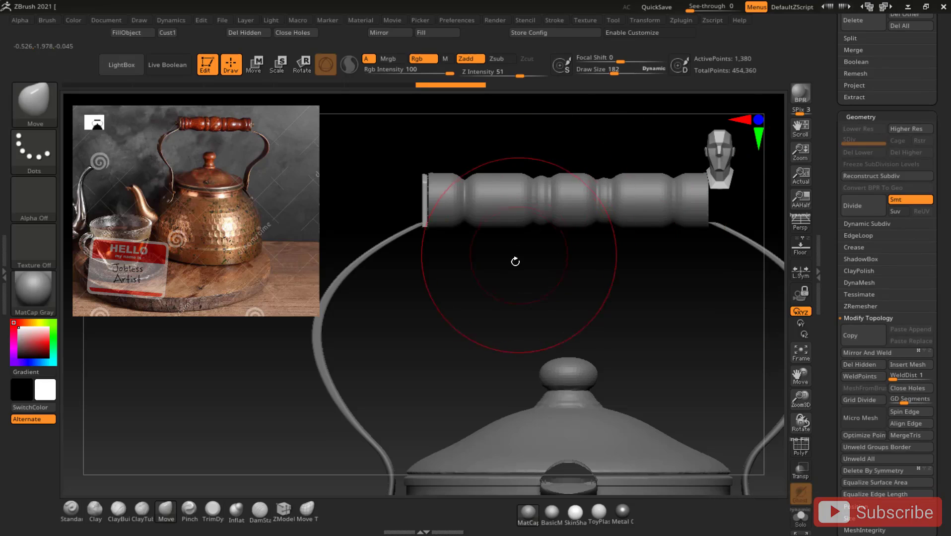
- Mirror the end plate to the opposite end of the grip across the X axis, merged into one subtool
{"action": "left_click_drag", "start_coordinate": [456, 276], "coordinate": [456, 241]}
{"action": "key", "text": "shift+f"}
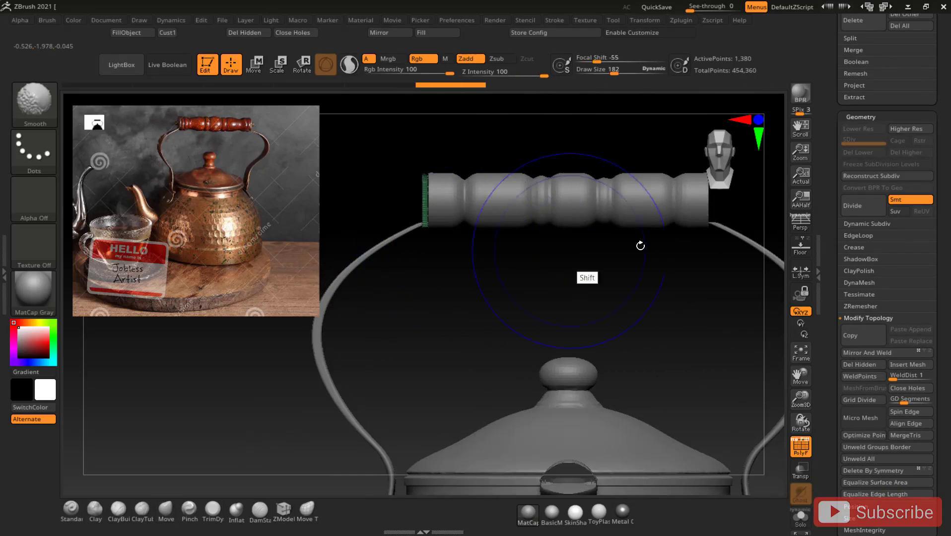
{"action": "left_click_drag", "start_coordinate": [800, 397], "coordinate": [796, 362]}
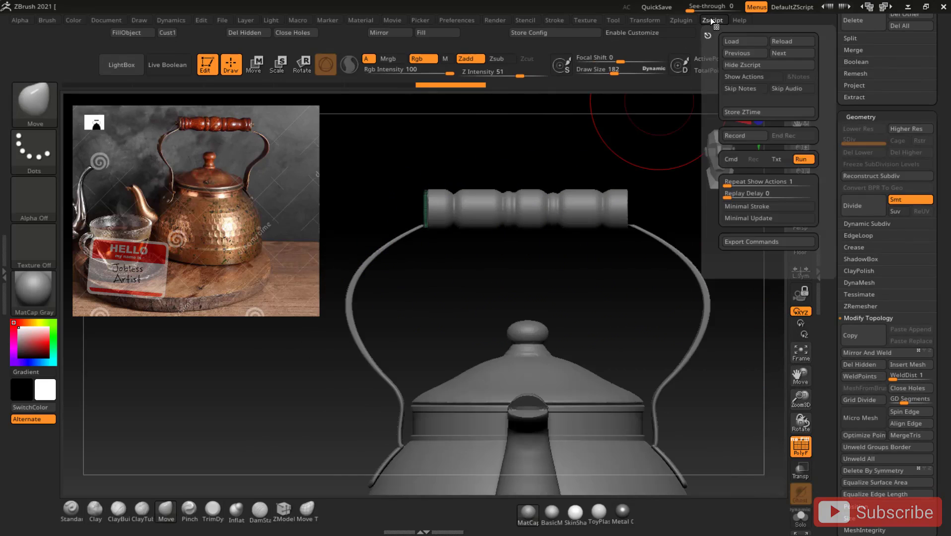
{"action": "mouse_move", "coordinate": [682, 19]}
{"action": "left_click", "coordinate": [754, 284]}
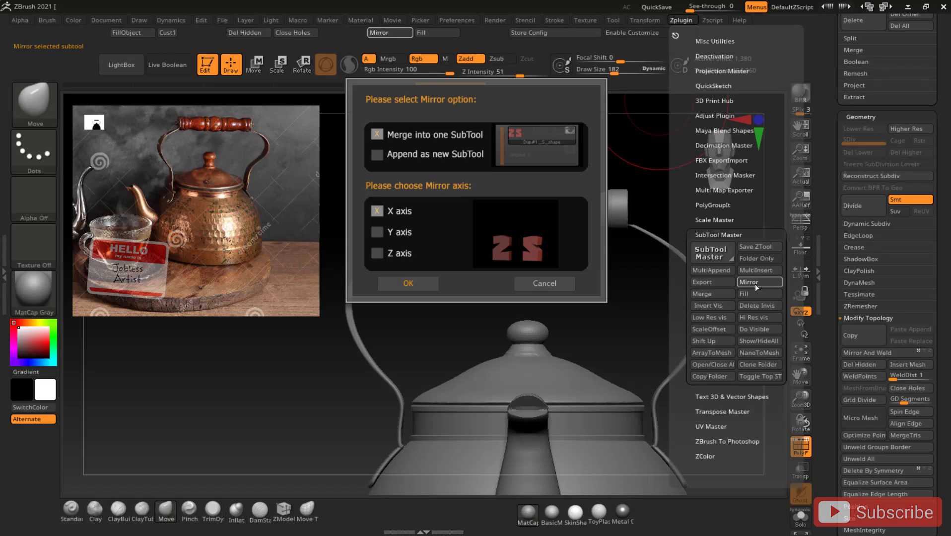
{"action": "left_click", "coordinate": [406, 284]}
- Remesh the mirrored end plates with DynaMesh and bring one up close in side view
{"action": "mouse_move", "coordinate": [486, 282]}
{"action": "left_mouse_down"}
{"action": "mouse_move", "coordinate": [437, 279]}
{"action": "mouse_move", "coordinate": [415, 238]}
{"action": "left_mouse_up"}
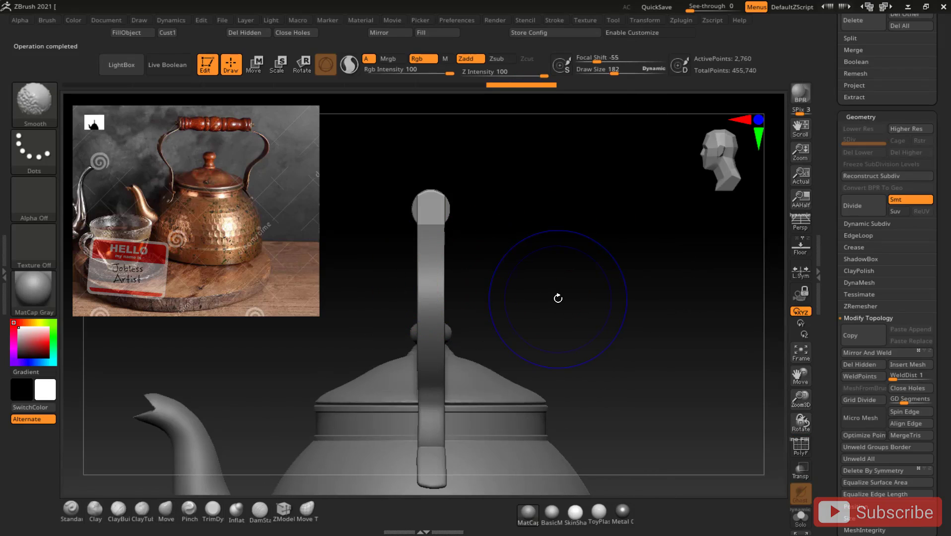
{"action": "left_click_drag", "start_coordinate": [588, 213], "coordinate": [684, 333], "text": "ctrl"}
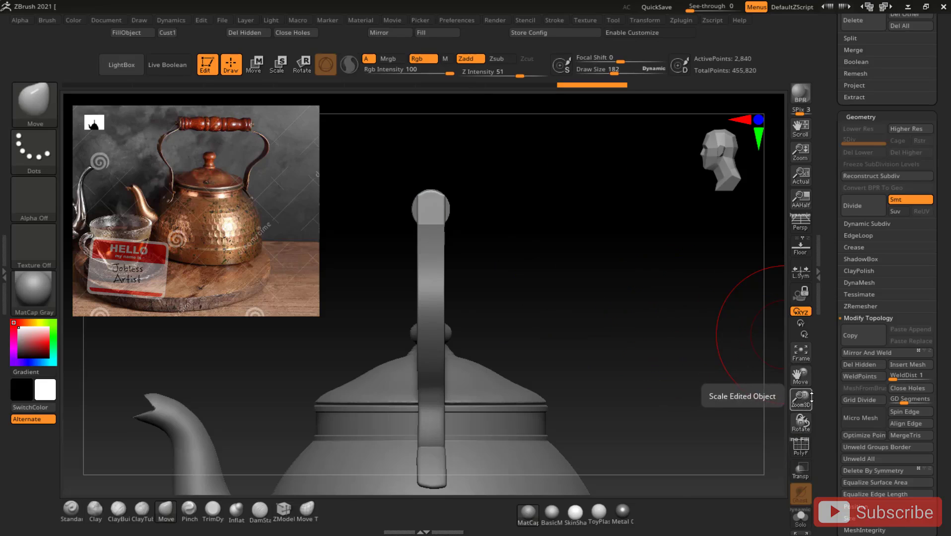
{"action": "left_click_drag", "start_coordinate": [803, 398], "coordinate": [802, 389]}
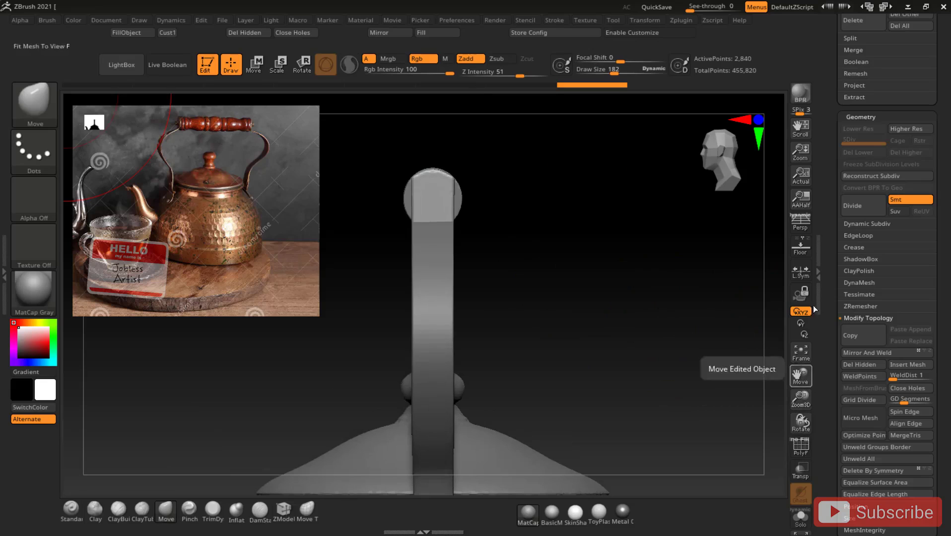
- Turn on symmetry across the plate's width and mask around its lower edge with a draw size of 65
{"action": "left_click", "coordinate": [681, 19]}
{"action": "mouse_move", "coordinate": [573, 219]}
{"action": "left_mouse_down"}
{"action": "mouse_move", "coordinate": [584, 276]}
{"action": "mouse_move", "coordinate": [573, 233]}
{"action": "left_mouse_up"}
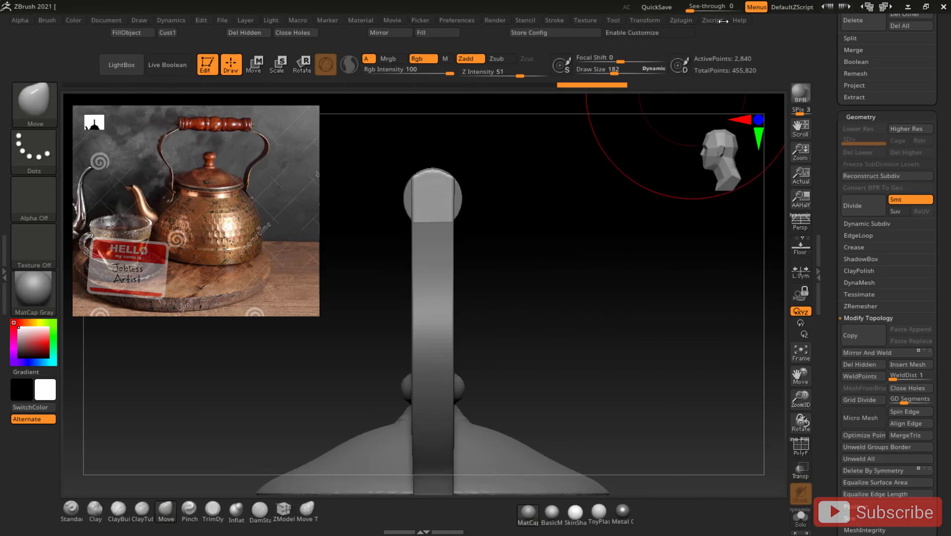
{"action": "left_click", "coordinate": [644, 20]}
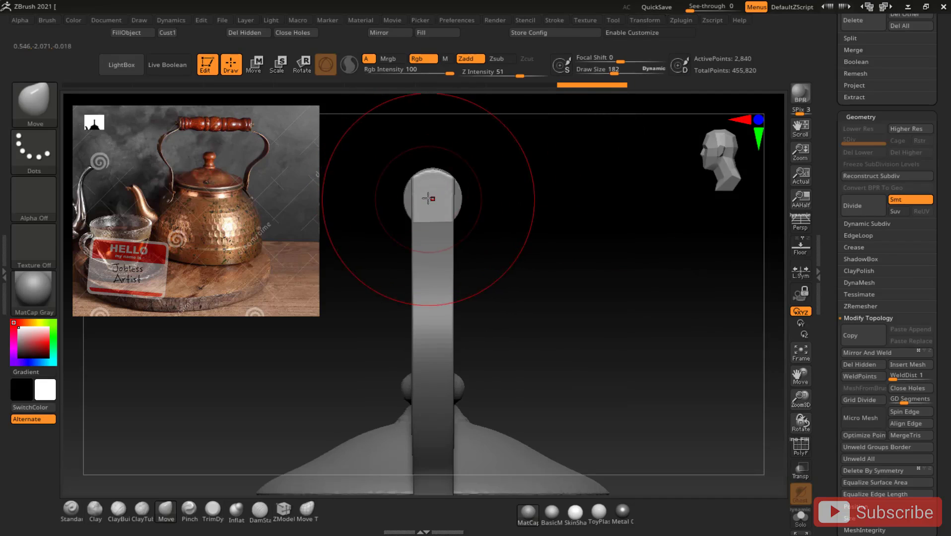
{"action": "left_click_drag", "start_coordinate": [614, 70], "coordinate": [600, 70]}
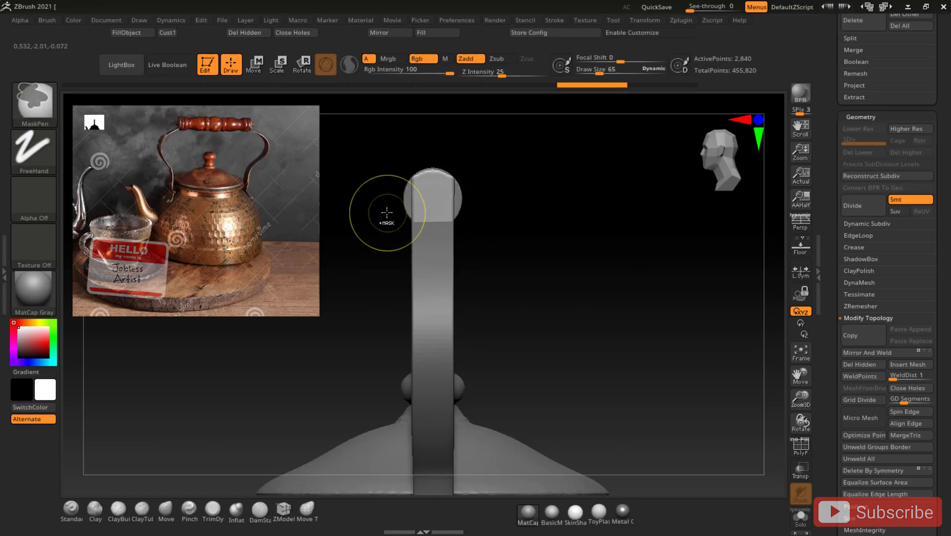
{"action": "left_click_drag", "start_coordinate": [387, 211], "coordinate": [445, 263], "text": "ctrl"}
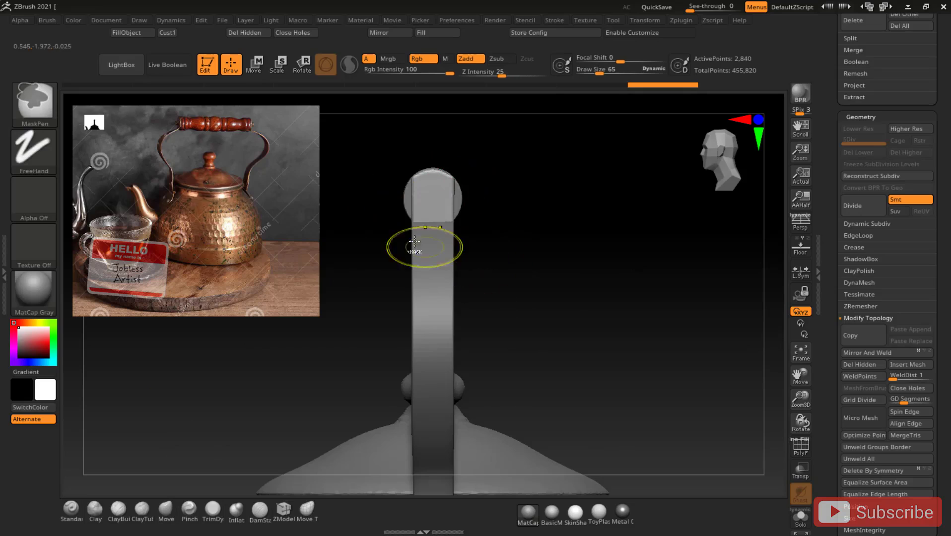
{"action": "left_click_drag", "start_coordinate": [401, 219], "coordinate": [500, 235], "text": "ctrl"}
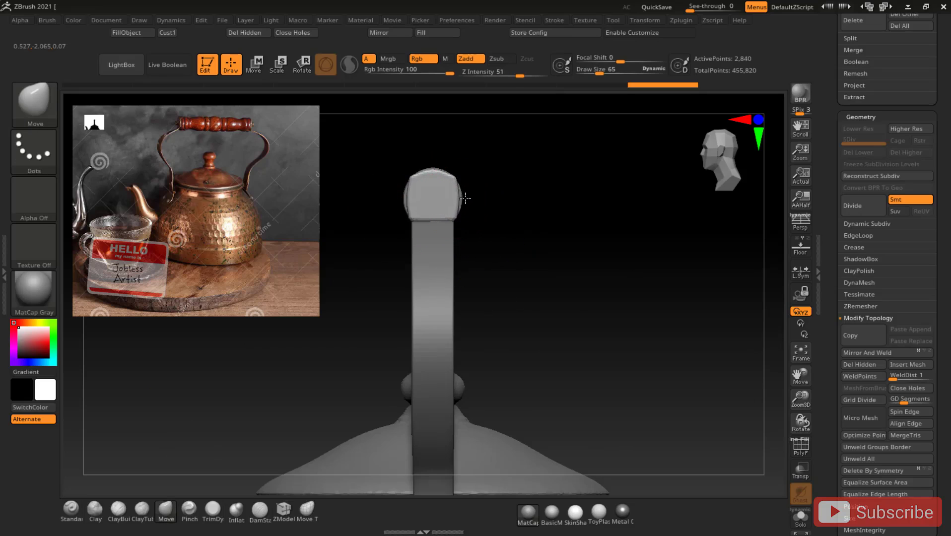
- Try to pull the end plate's sides out to the grip's round outline with the Move brush at draw size 33
{"action": "left_click_drag", "start_coordinate": [601, 74], "coordinate": [593, 74]}
{"action": "key", "text": "ctrl+z"}
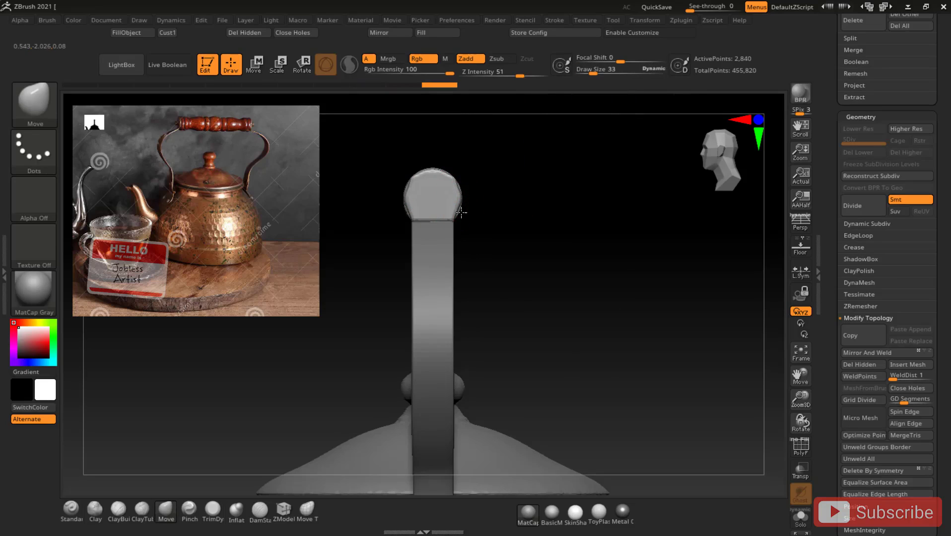
{"action": "left_click_drag", "start_coordinate": [800, 403], "coordinate": [800, 461]}
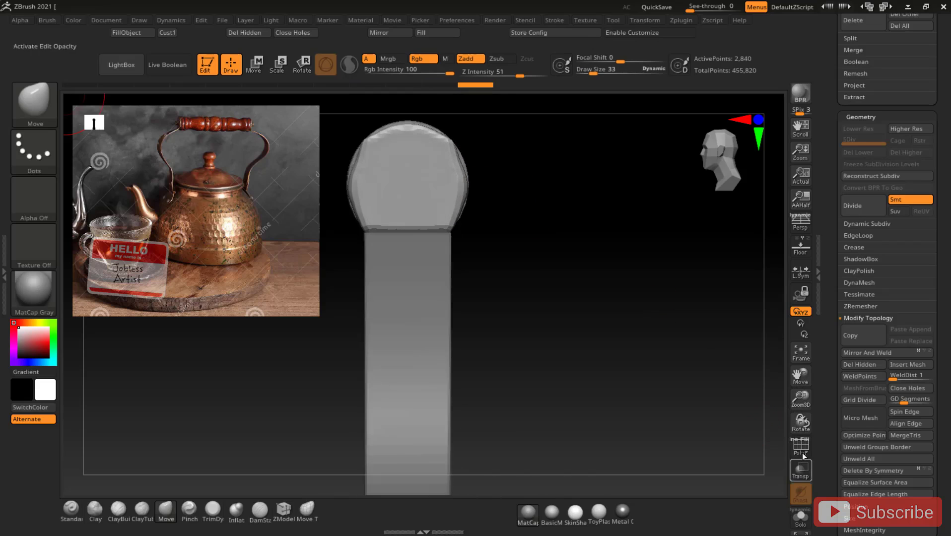
{"action": "key", "text": "ctrl+z"}
{"action": "key", "text": "ctrl+z"}
{"action": "key", "text": "ctrl+z"}
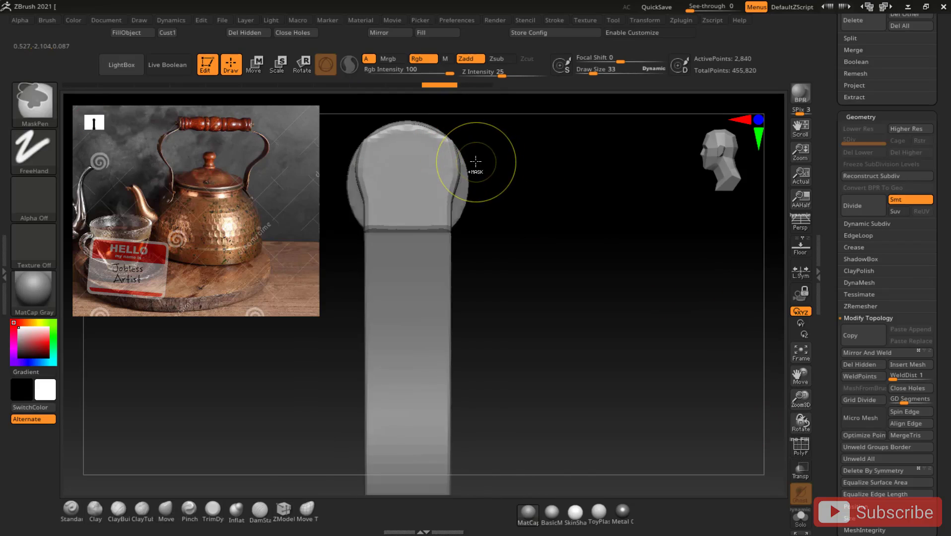
- Pull the plate's sides out to the grip's round outline with the Move brush at draw size 39, refining at 23
{"action": "left_click_drag", "start_coordinate": [594, 70], "coordinate": [592, 70]}
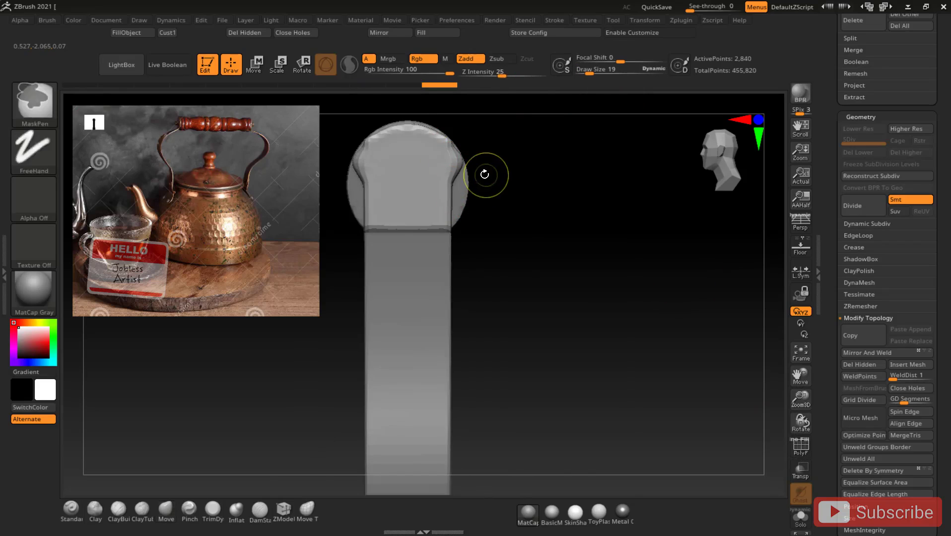
{"action": "left_click_drag", "start_coordinate": [590, 70], "coordinate": [593, 71]}
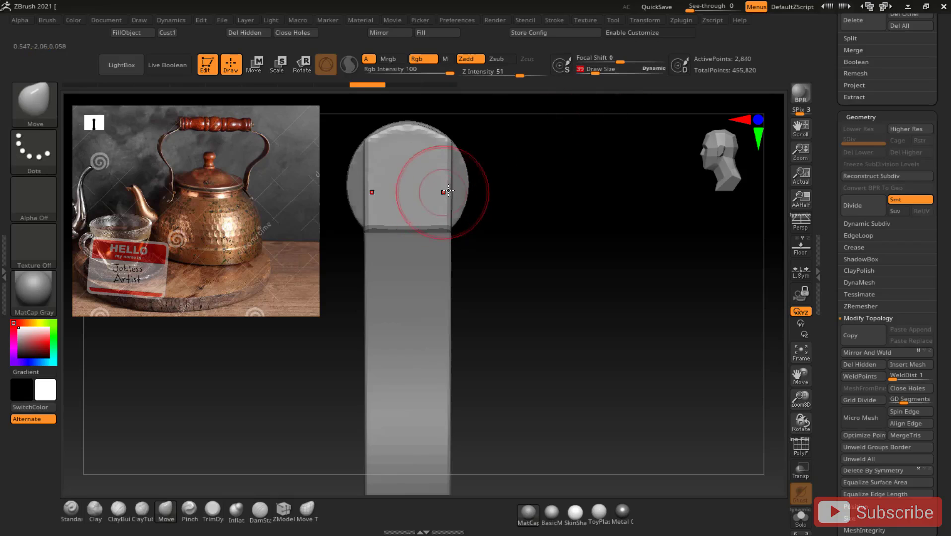
{"action": "left_click_drag", "start_coordinate": [435, 181], "coordinate": [462, 179]}
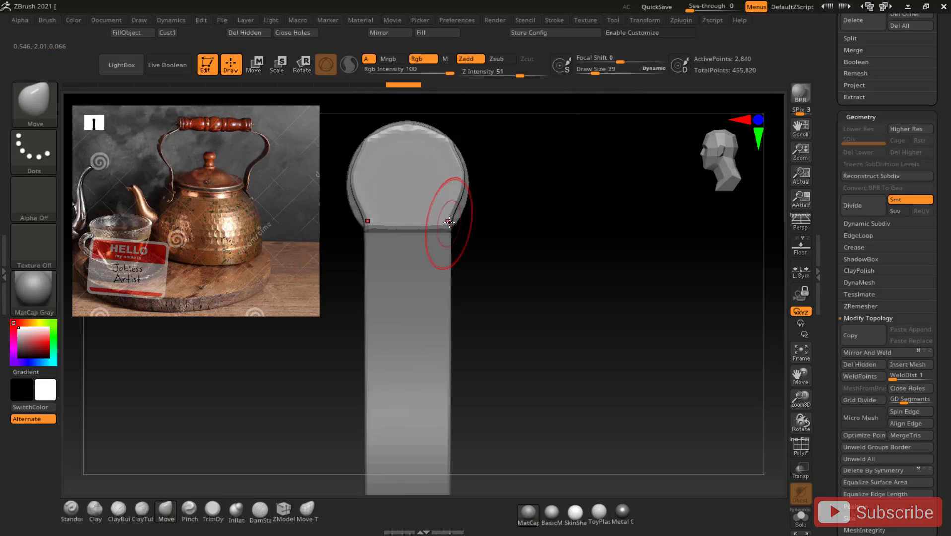
{"action": "left_click_drag", "start_coordinate": [599, 73], "coordinate": [591, 73]}
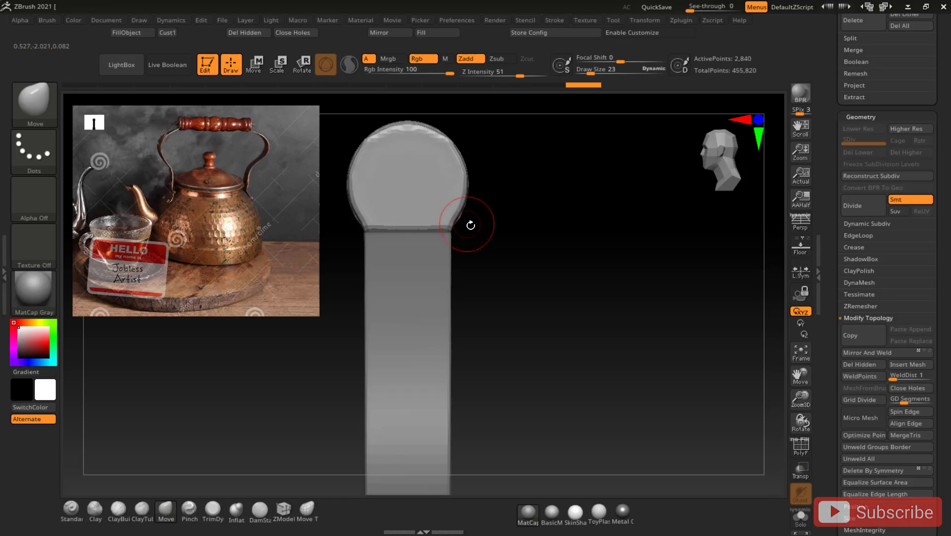
- Nudge the plate's bottom edge against the handle strap with the Move brush at draw size 65 and smooth its rim
{"action": "left_click_drag", "start_coordinate": [530, 198], "coordinate": [490, 208]}
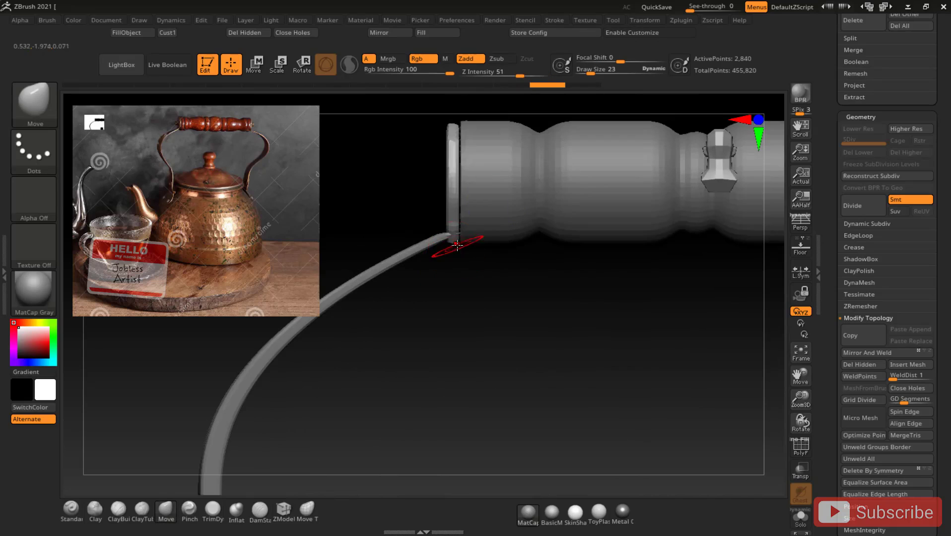
{"action": "left_click_drag", "start_coordinate": [577, 75], "coordinate": [586, 75]}
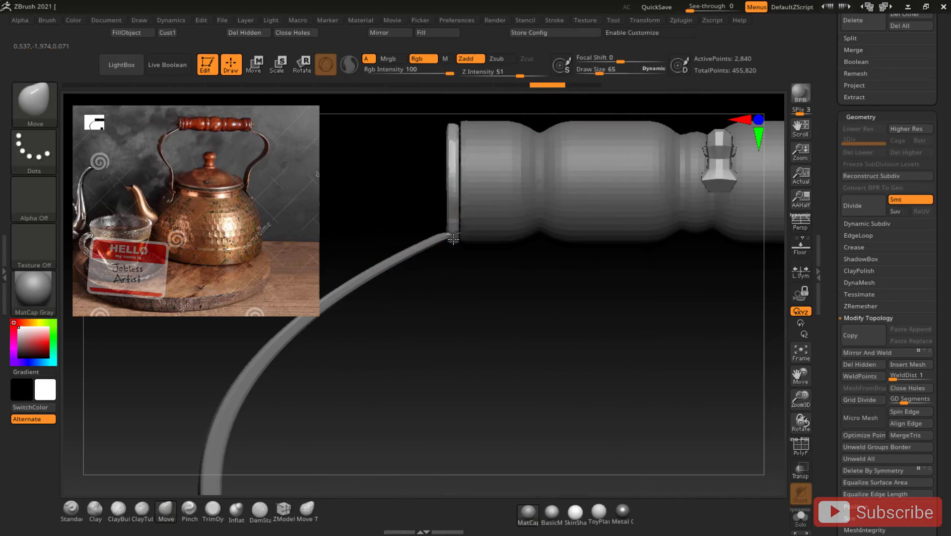
{"action": "mouse_move", "coordinate": [403, 225]}
{"action": "left_mouse_down"}
{"action": "mouse_move", "coordinate": [424, 131]}
{"action": "mouse_move", "coordinate": [449, 188]}
{"action": "mouse_move", "coordinate": [479, 166]}
{"action": "left_mouse_up"}
{"action": "left_click_drag", "start_coordinate": [431, 139], "coordinate": [435, 129]}
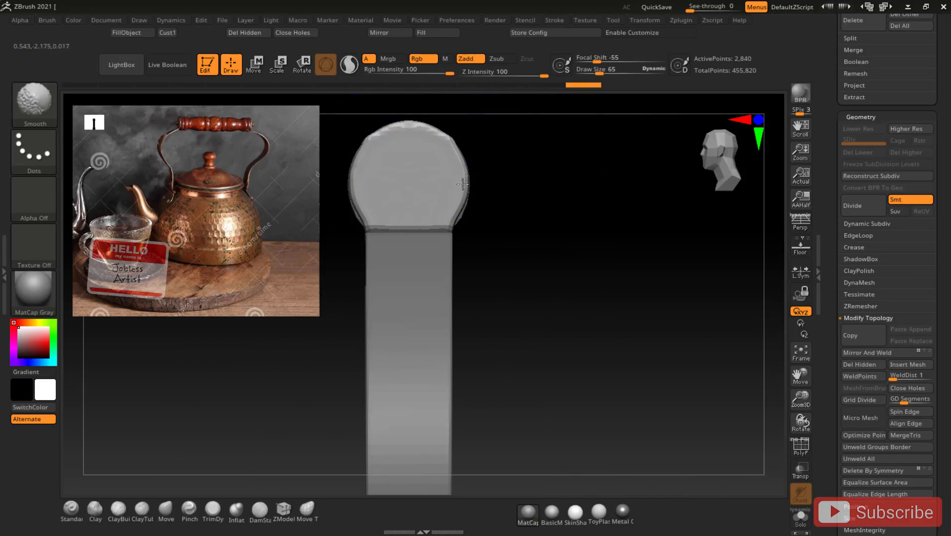
{"action": "mouse_move", "coordinate": [526, 206]}
{"action": "left_mouse_down"}
{"action": "mouse_move", "coordinate": [542, 210]}
{"action": "mouse_move", "coordinate": [600, 169]}
{"action": "mouse_move", "coordinate": [586, 166]}
{"action": "left_mouse_up"}
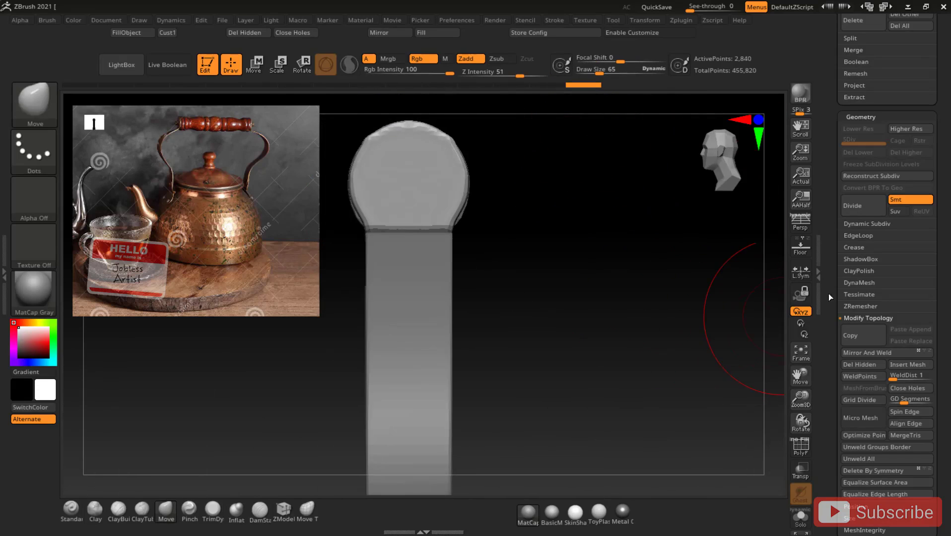
- Turn off DynaMesh for the rounded end plate and check its polygon wireframe
{"action": "left_click_drag", "start_coordinate": [949, 334], "coordinate": [947, 314]}
{"action": "key", "text": "shift+f"}
{"action": "key", "text": "shift+f"}
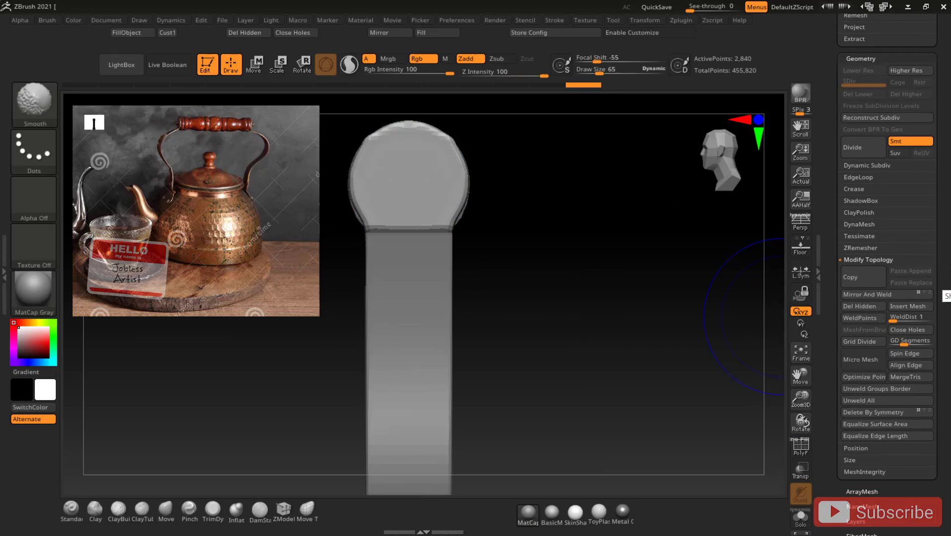
{"action": "left_click_drag", "start_coordinate": [884, 488], "coordinate": [884, 334]}
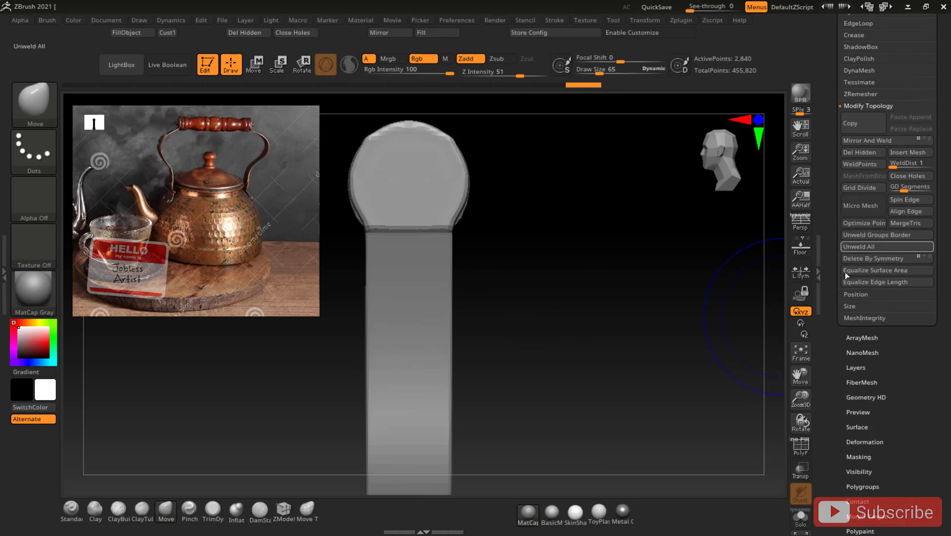
{"action": "left_click_drag", "start_coordinate": [911, 118], "coordinate": [911, 193]}
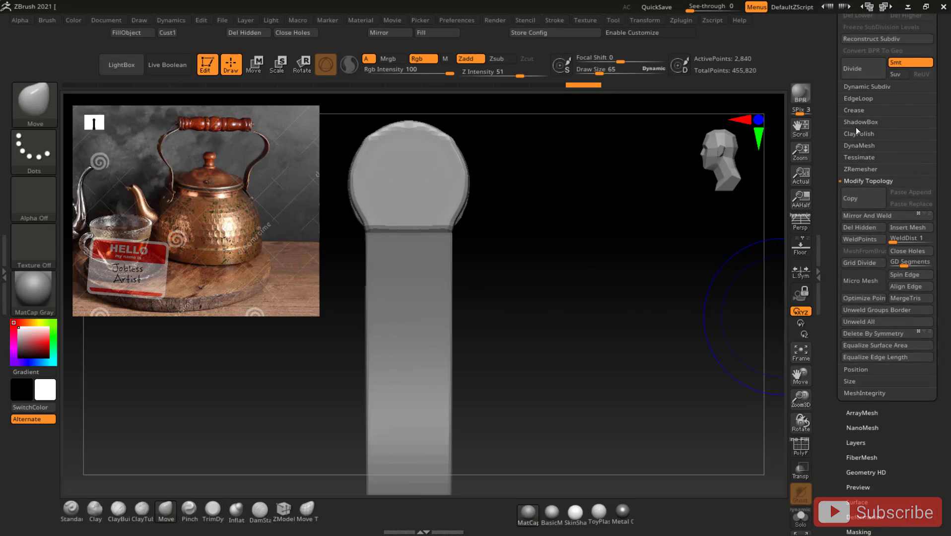
{"action": "left_click", "coordinate": [858, 145]}
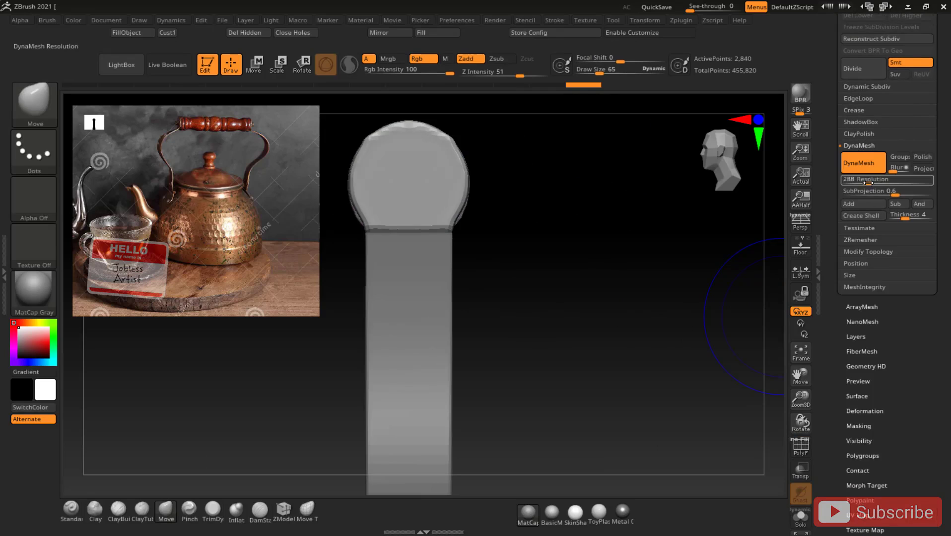
{"action": "left_click", "coordinate": [863, 164]}
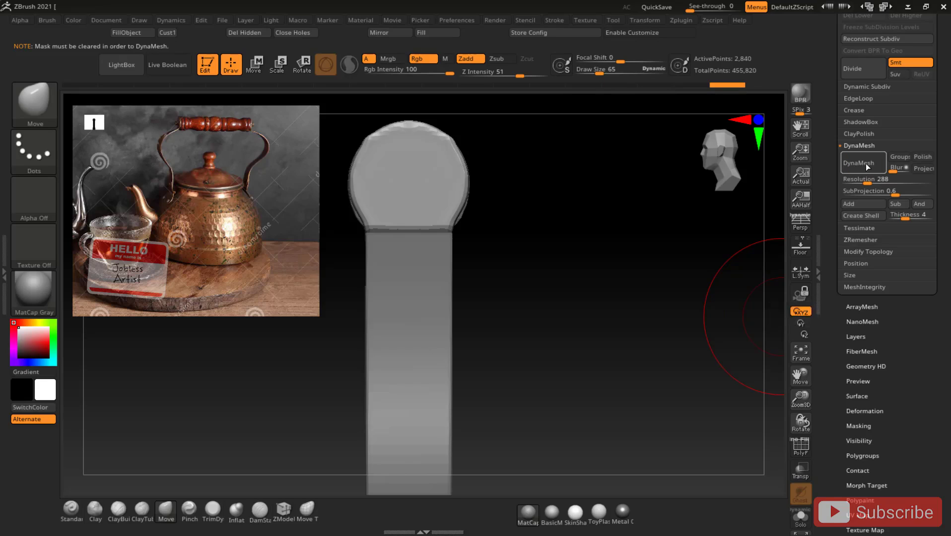
{"action": "key", "text": "shift+f"}
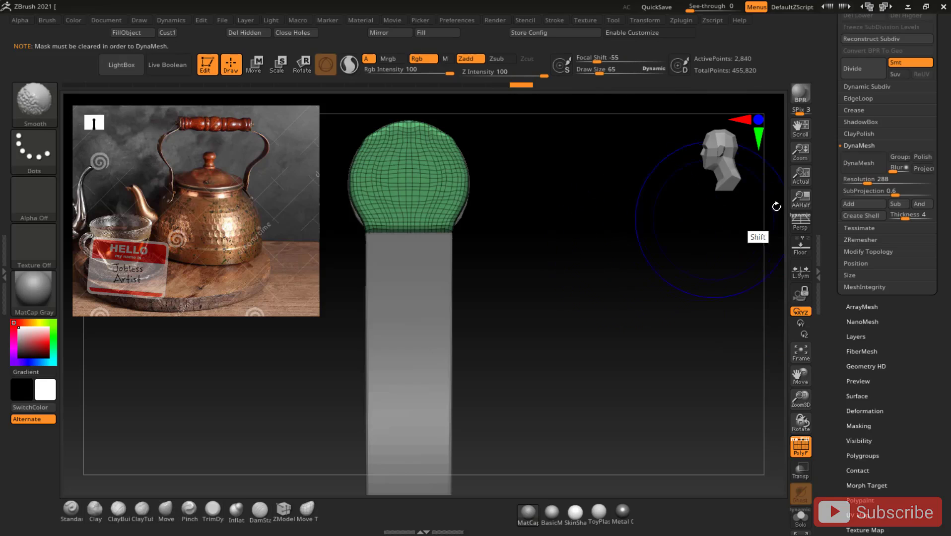
{"action": "key", "text": "shift+f"}
- Select the flat tab at the lower end of the handle strap and set the draw size to 51
{"action": "left_click_drag", "start_coordinate": [760, 226], "coordinate": [626, 322]}
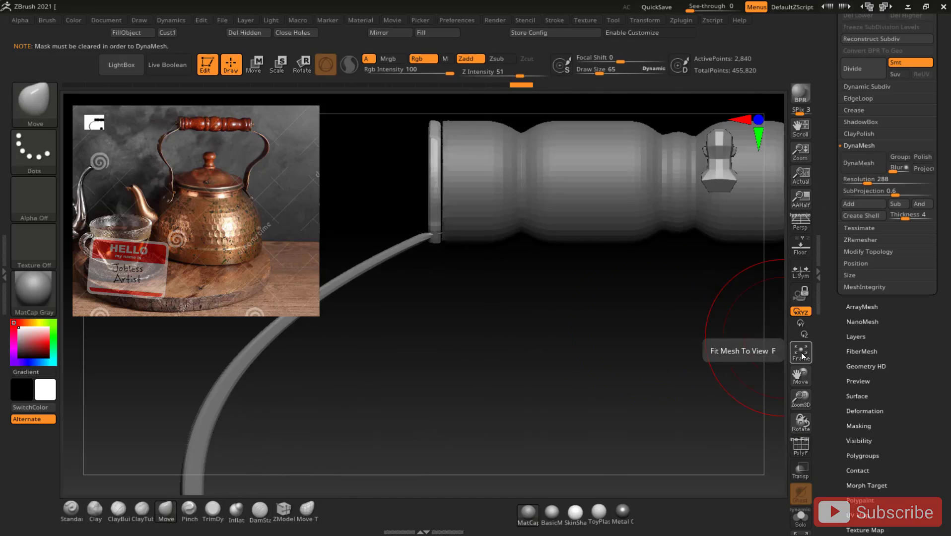
{"action": "left_click", "coordinate": [801, 353]}
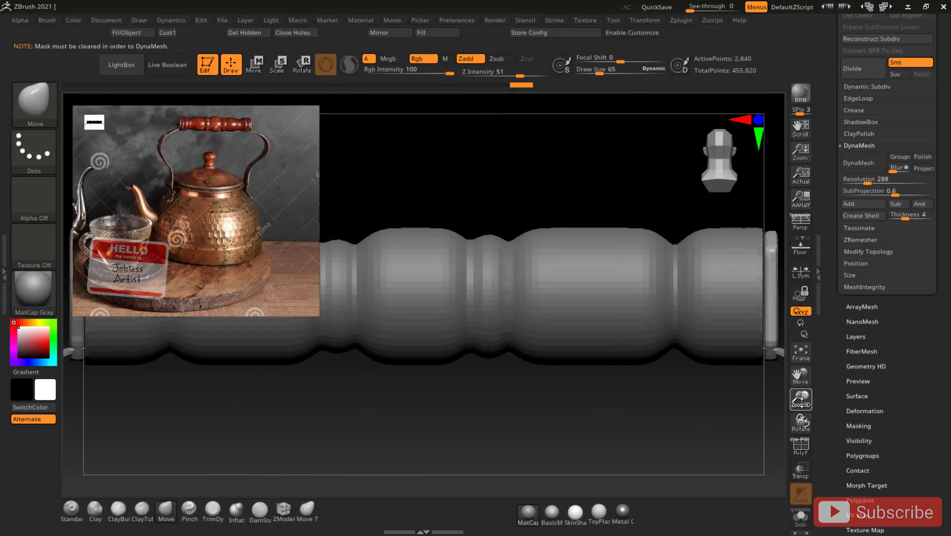
{"action": "left_click_drag", "start_coordinate": [801, 401], "coordinate": [804, 353]}
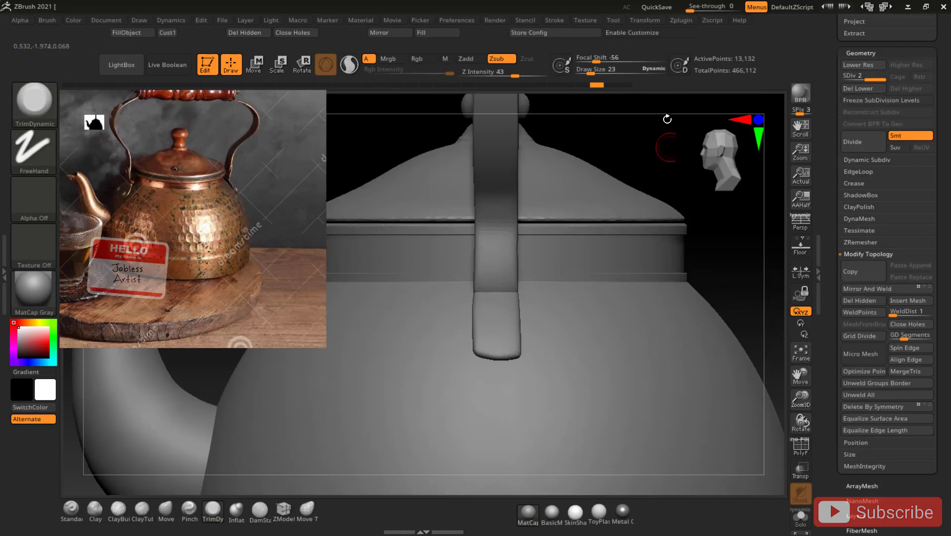
{"action": "left_click", "coordinate": [503, 332], "text": "alt"}
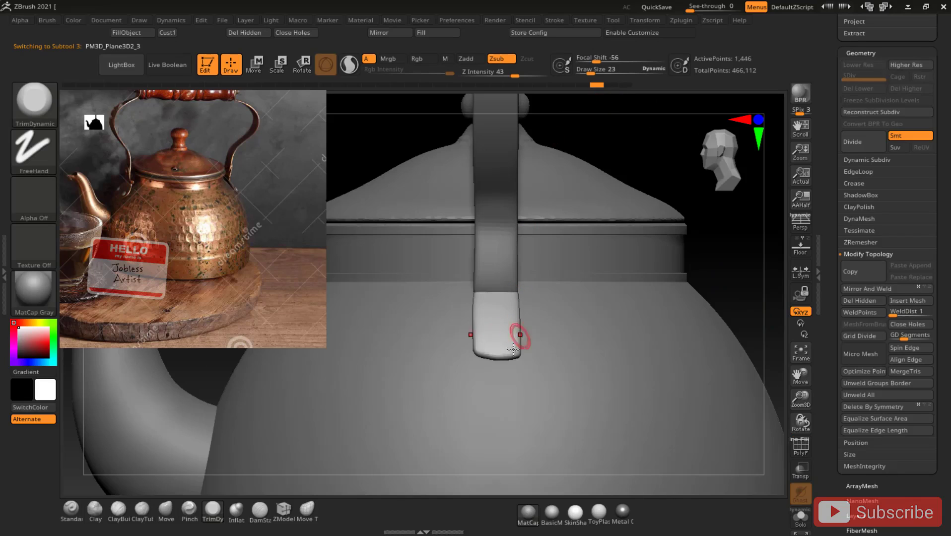
{"action": "left_click_drag", "start_coordinate": [593, 70], "coordinate": [601, 70]}
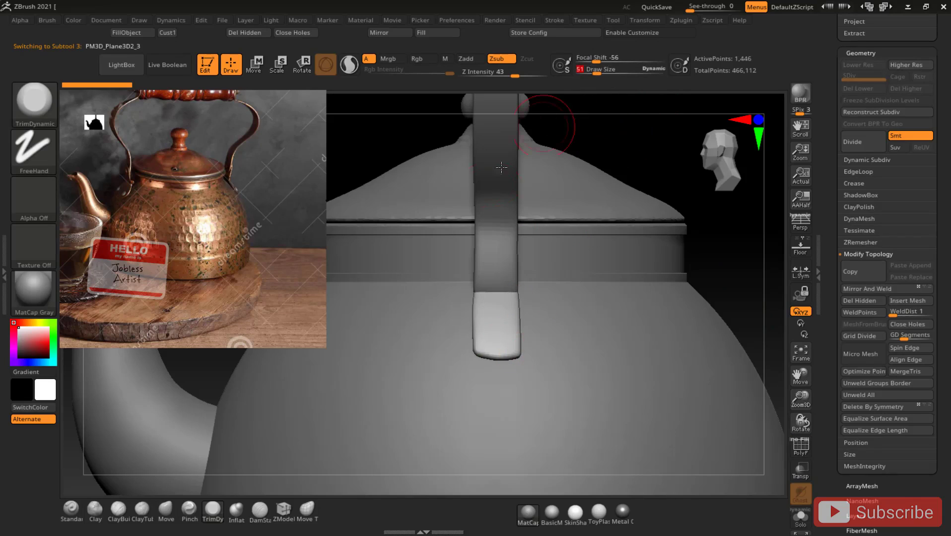
- Enlarge the reference photo and place it beside the teapot model with the glass cup in view
{"action": "key", "text": "z"}
{"action": "left_click_drag", "start_coordinate": [205, 124], "coordinate": [242, 145]}
{"action": "left_click_drag", "start_coordinate": [140, 192], "coordinate": [646, 291]}
{"action": "mouse_move", "coordinate": [709, 224]}
{"action": "left_mouse_down"}
{"action": "mouse_move", "coordinate": [719, 238]}
{"action": "mouse_move", "coordinate": [716, 294]}
{"action": "mouse_move", "coordinate": [713, 207]}
{"action": "left_mouse_up"}
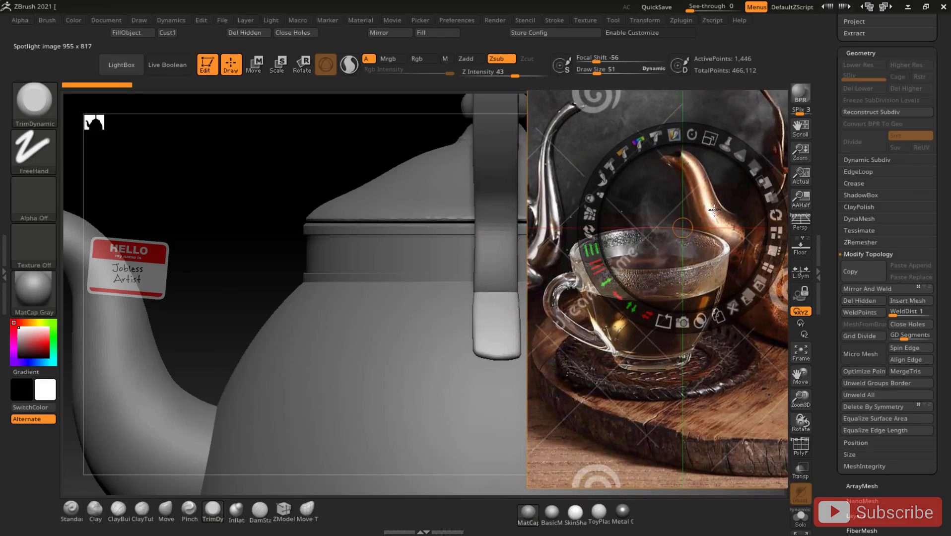
{"action": "key", "text": "z"}
- Flare the tab's lower sides outward symmetrically with the Move brush at draw size 114
{"action": "left_click_drag", "start_coordinate": [803, 386], "coordinate": [354, 327]}
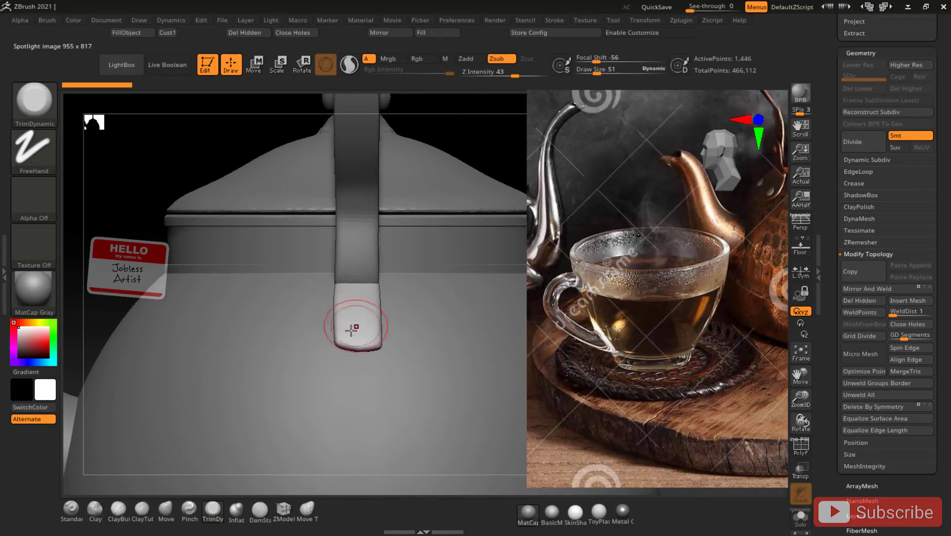
{"action": "left_click_drag", "start_coordinate": [596, 75], "coordinate": [606, 75]}
{"action": "key", "text": "b"}
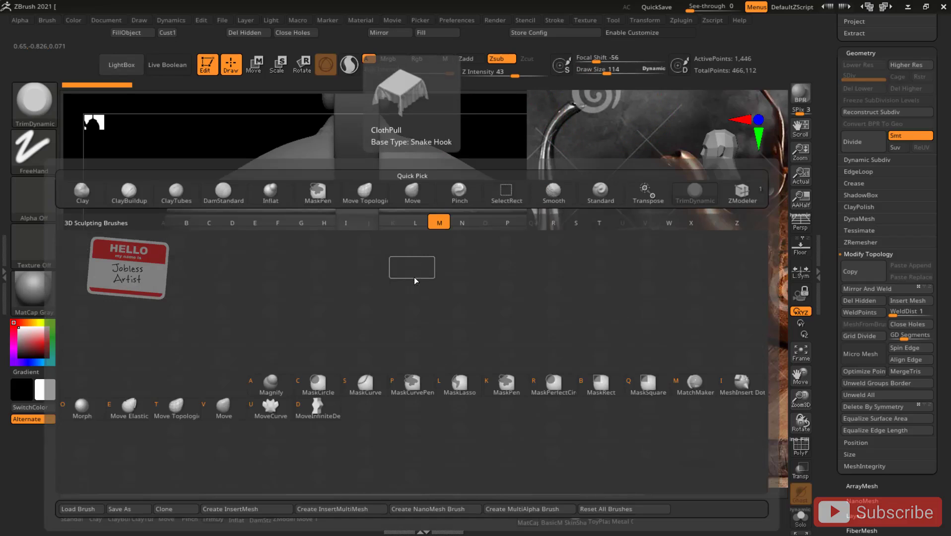
{"action": "key", "text": "v"}
{"action": "mouse_move", "coordinate": [377, 297]}
{"action": "left_mouse_down"}
{"action": "mouse_move", "coordinate": [344, 329]}
{"action": "mouse_move", "coordinate": [279, 341]}
{"action": "left_mouse_up"}
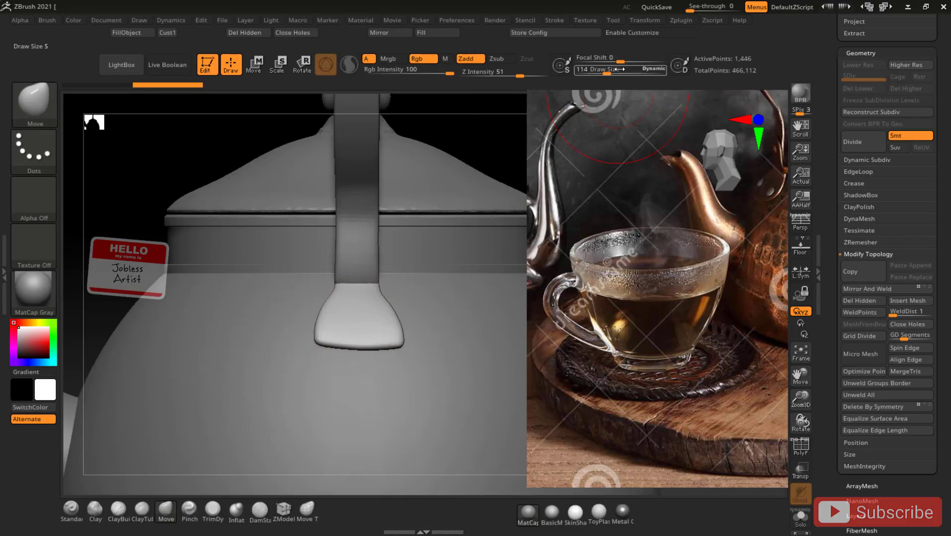
- Pull the tab's bottom edge into a rounded curve and widen its sides with the Move brush at draw size 69
{"action": "left_click_drag", "start_coordinate": [605, 71], "coordinate": [598, 71]}
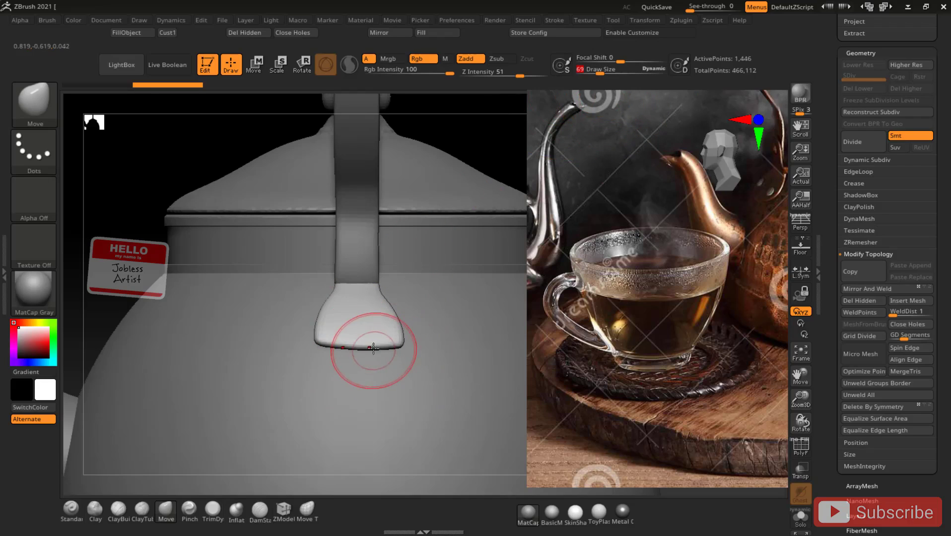
{"action": "left_click_drag", "start_coordinate": [500, 132], "coordinate": [496, 183]}
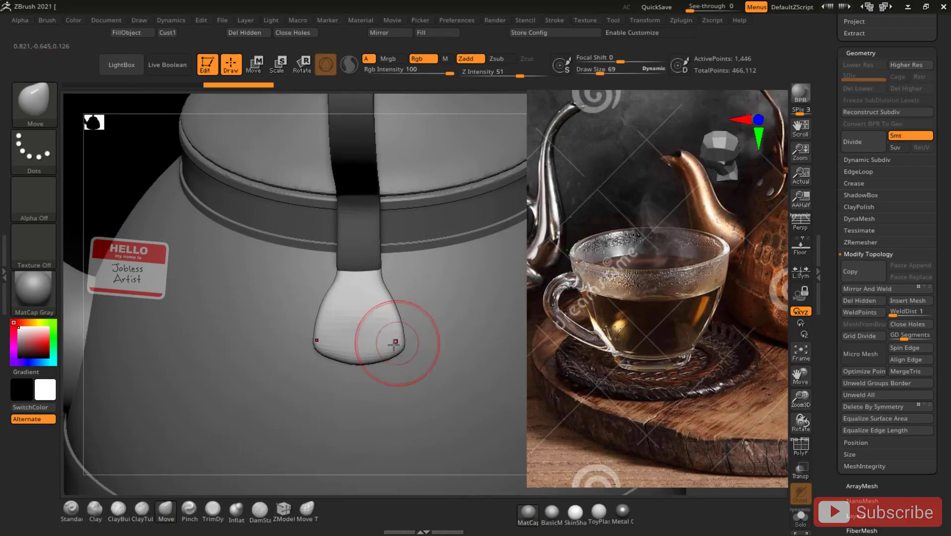
{"action": "left_click_drag", "start_coordinate": [399, 340], "coordinate": [413, 339]}
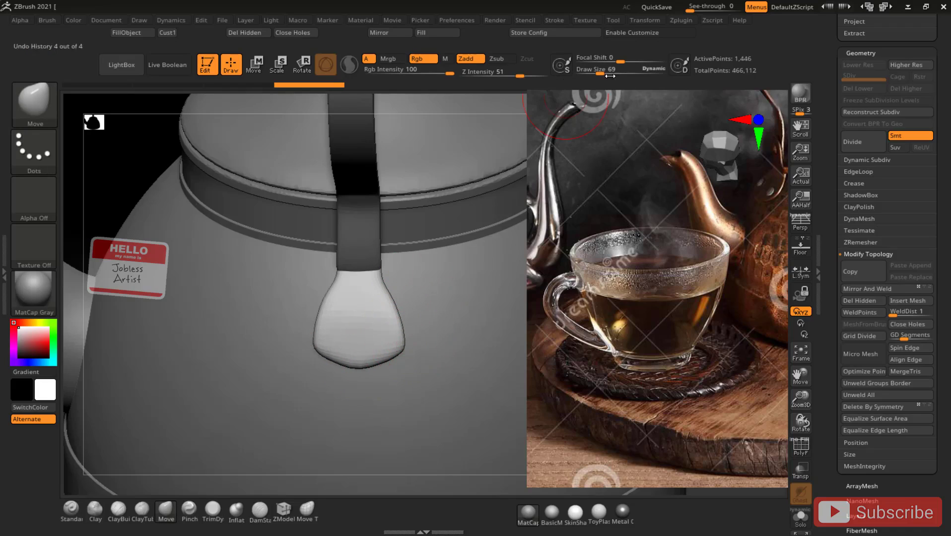
{"action": "left_click_drag", "start_coordinate": [399, 323], "coordinate": [409, 321]}
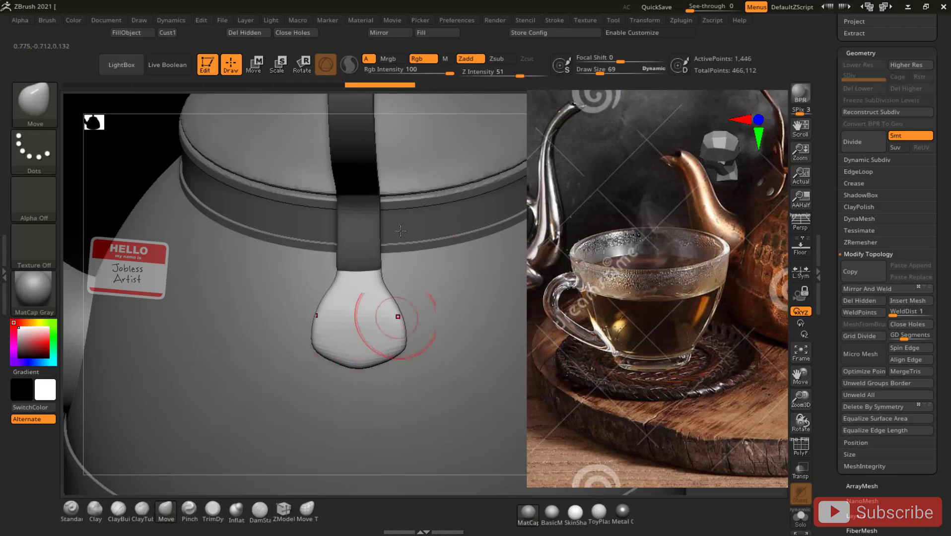
{"action": "mouse_move", "coordinate": [117, 207]}
{"action": "left_mouse_down"}
{"action": "mouse_move", "coordinate": [128, 169]}
{"action": "mouse_move", "coordinate": [144, 215]}
{"action": "mouse_move", "coordinate": [208, 187]}
{"action": "mouse_move", "coordinate": [122, 216]}
{"action": "mouse_move", "coordinate": [130, 208]}
{"action": "left_mouse_up"}
{"action": "left_click_drag", "start_coordinate": [398, 317], "coordinate": [402, 316]}
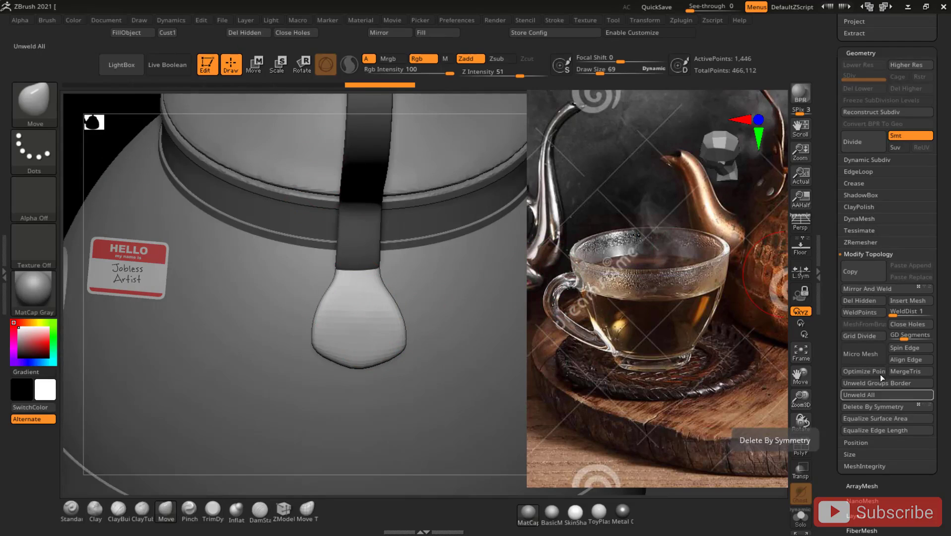
- Remesh the flared tab with DynaMesh at resolution 288 and smooth its side edges
{"action": "left_click", "coordinate": [854, 218]}
{"action": "left_click", "coordinate": [860, 235]}
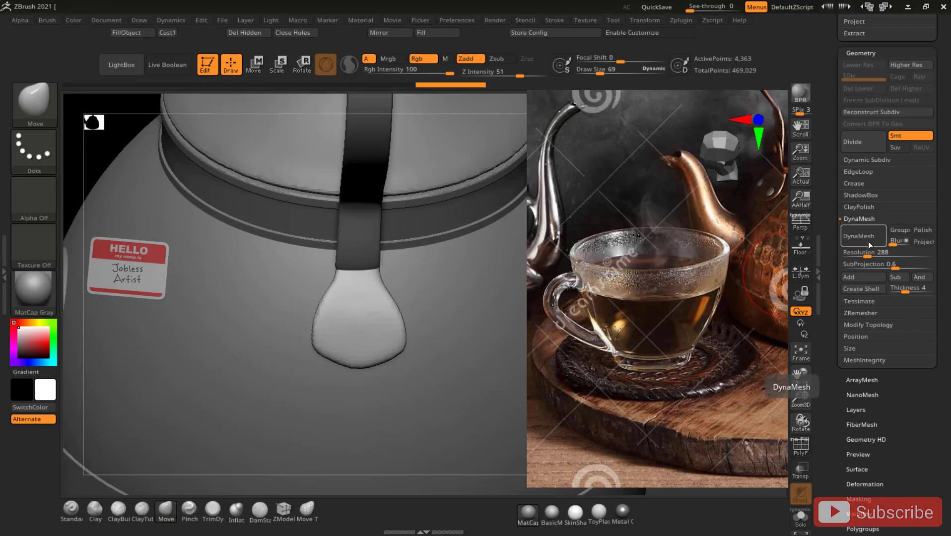
{"action": "key", "text": "shift+f"}
{"action": "key", "text": "shift+f"}
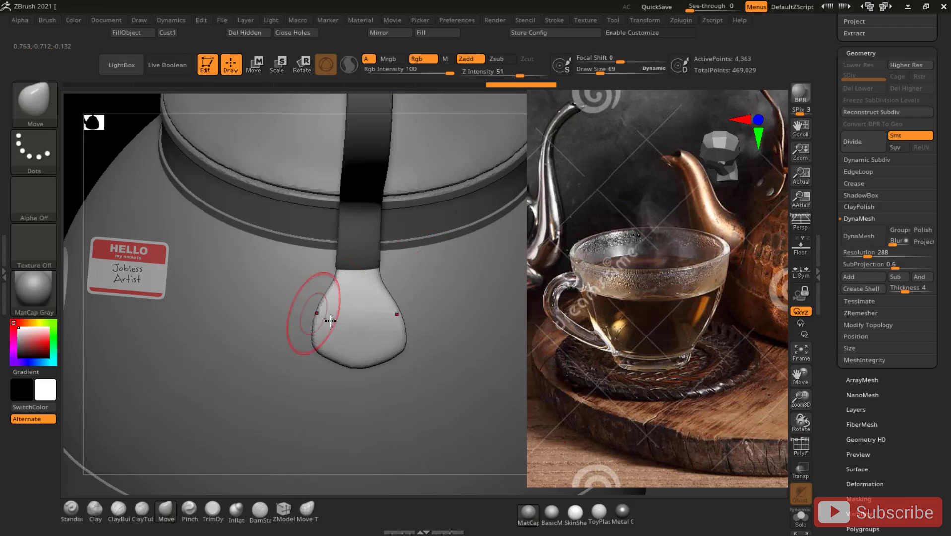
{"action": "mouse_move", "coordinate": [331, 298]}
{"action": "left_mouse_down", "text": "shift"}
{"action": "mouse_move", "coordinate": [333, 282]}
{"action": "mouse_move", "coordinate": [326, 305]}
{"action": "mouse_move", "coordinate": [336, 358]}
{"action": "left_mouse_up", "text": "shift"}
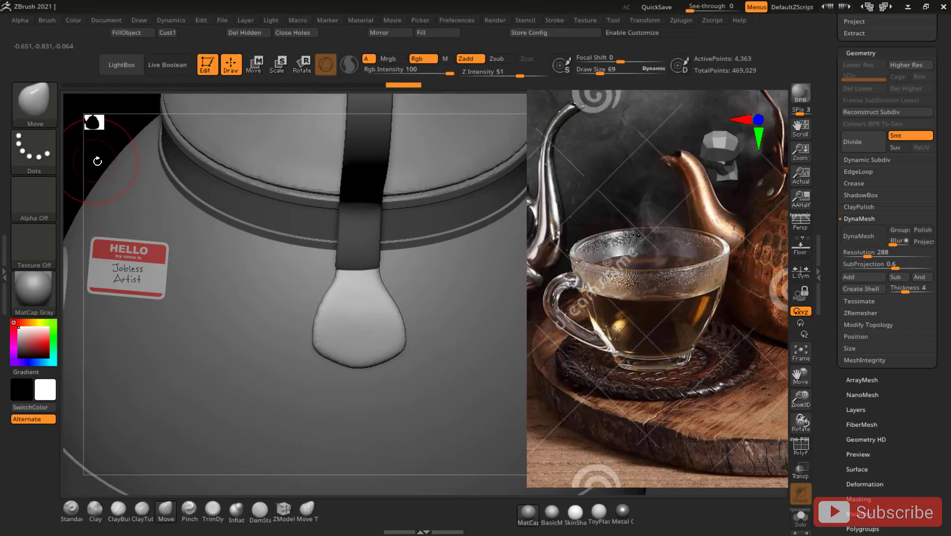
{"action": "left_click_drag", "start_coordinate": [96, 160], "coordinate": [106, 111]}
{"action": "left_click_drag", "start_coordinate": [91, 185], "coordinate": [80, 156]}
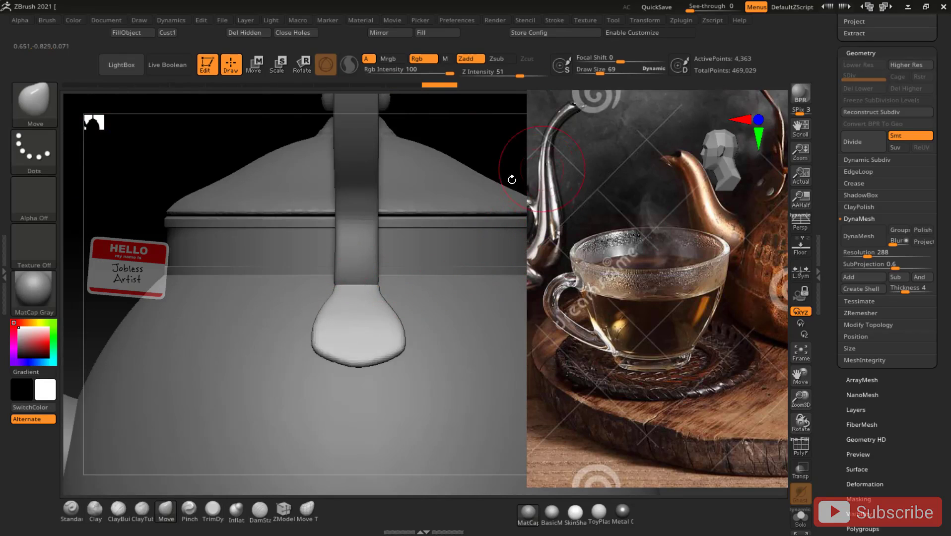
- Duplicate the flared tab as a new subtool, activate the transform gizmo on the copy and undo the last change
{"action": "mouse_move", "coordinate": [486, 147]}
{"action": "left_mouse_down"}
{"action": "mouse_move", "coordinate": [435, 142]}
{"action": "mouse_move", "coordinate": [443, 169]}
{"action": "mouse_move", "coordinate": [454, 123]}
{"action": "mouse_move", "coordinate": [441, 124]}
{"action": "left_mouse_up"}
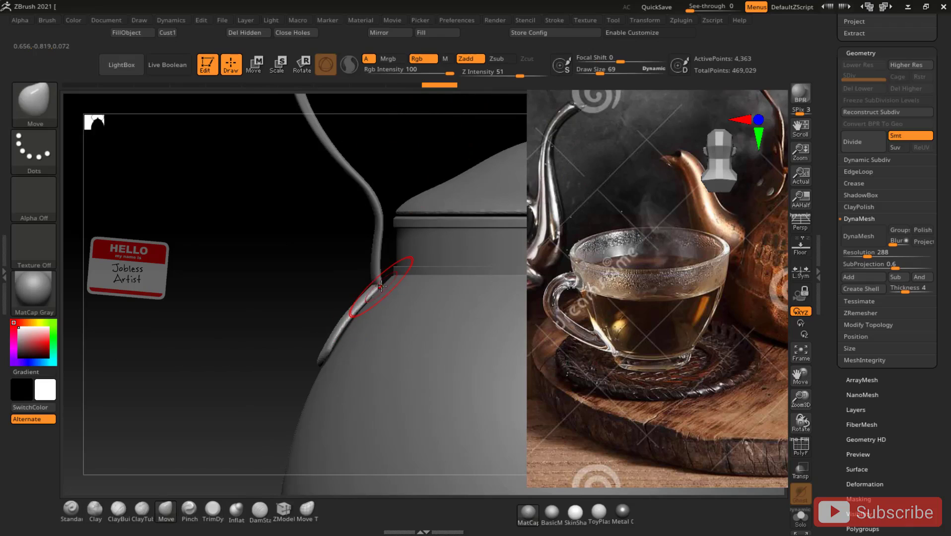
{"action": "scroll", "coordinate": [925, 165], "scroll_direction": "up", "scroll_amount": 8}
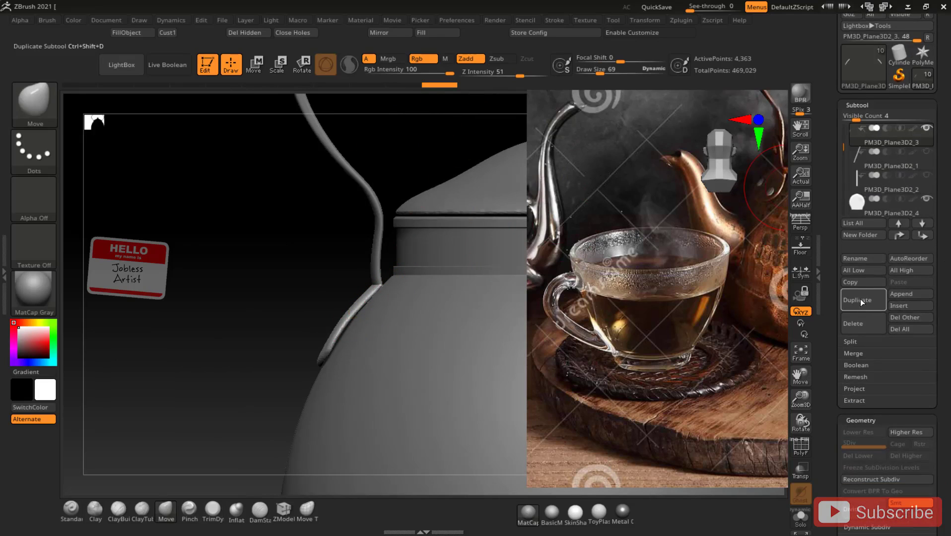
{"action": "left_click", "coordinate": [859, 298]}
{"action": "key", "text": "w"}
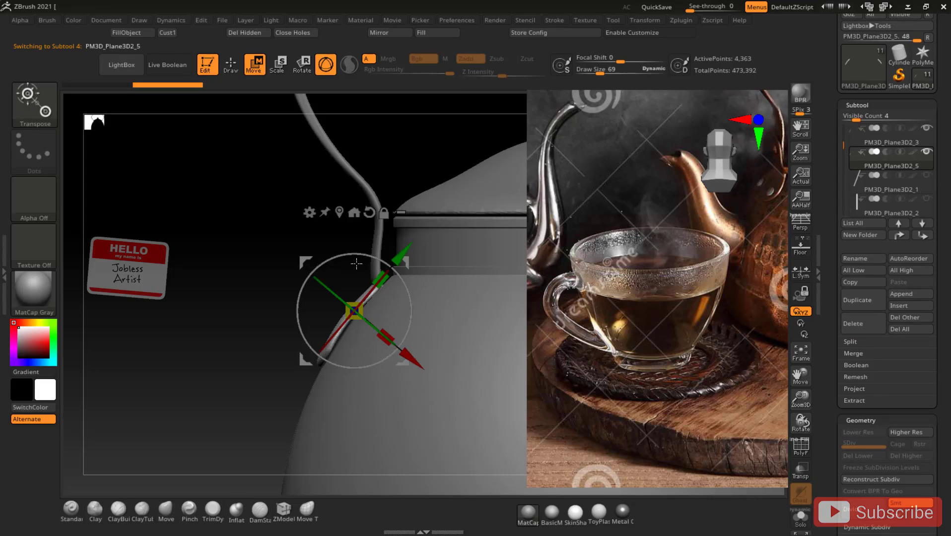
{"action": "mouse_move", "coordinate": [218, 298]}
{"action": "left_mouse_down"}
{"action": "mouse_move", "coordinate": [353, 320]}
{"action": "mouse_move", "coordinate": [367, 337]}
{"action": "mouse_move", "coordinate": [350, 341]}
{"action": "mouse_move", "coordinate": [380, 333]}
{"action": "left_mouse_up"}
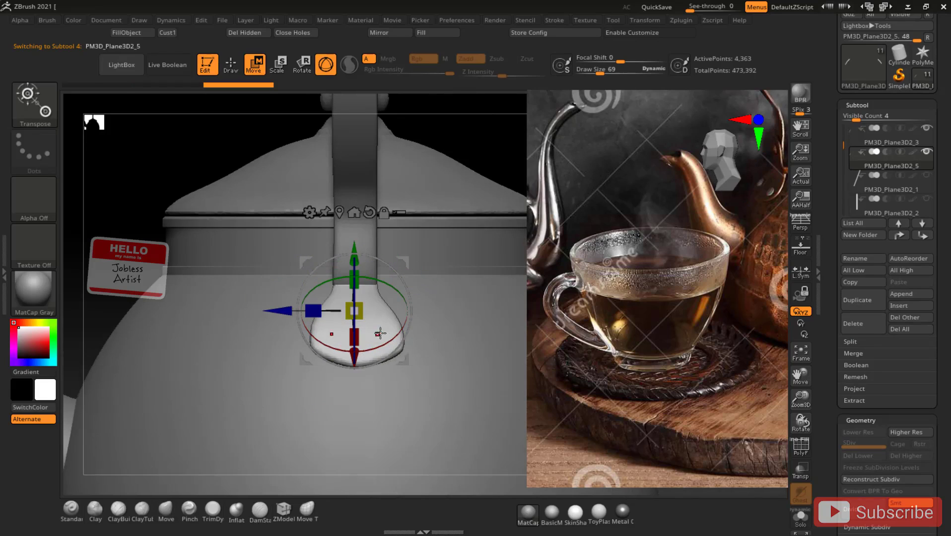
{"action": "key", "text": "ctrl+z"}
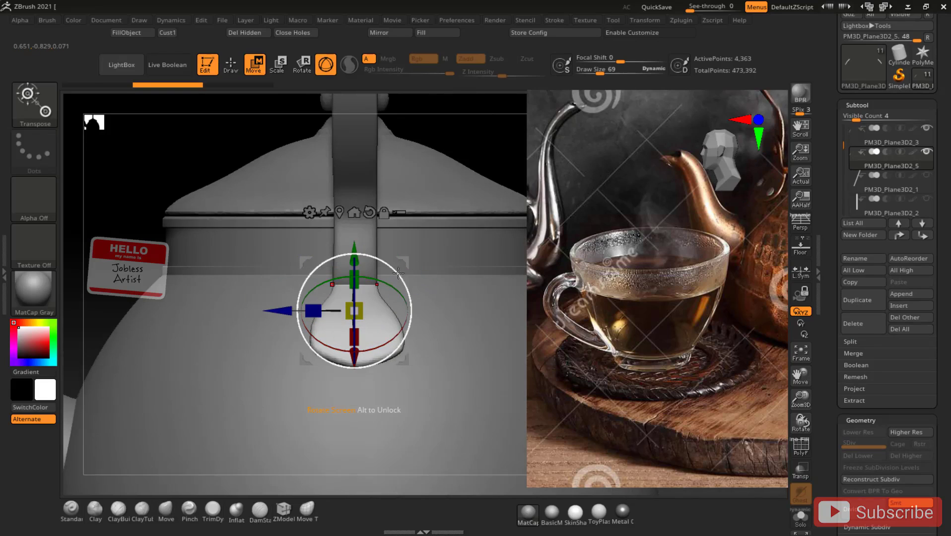
- Rotate the copied tab upside down above the original and straighten it in line with the handle strap
{"action": "left_click_drag", "start_coordinate": [498, 116], "coordinate": [298, 298]}
{"action": "mouse_move", "coordinate": [297, 153]}
{"action": "left_mouse_down"}
{"action": "mouse_move", "coordinate": [377, 209]}
{"action": "mouse_move", "coordinate": [382, 248]}
{"action": "mouse_move", "coordinate": [355, 274]}
{"action": "mouse_move", "coordinate": [362, 288]}
{"action": "mouse_move", "coordinate": [369, 276]}
{"action": "left_mouse_up"}
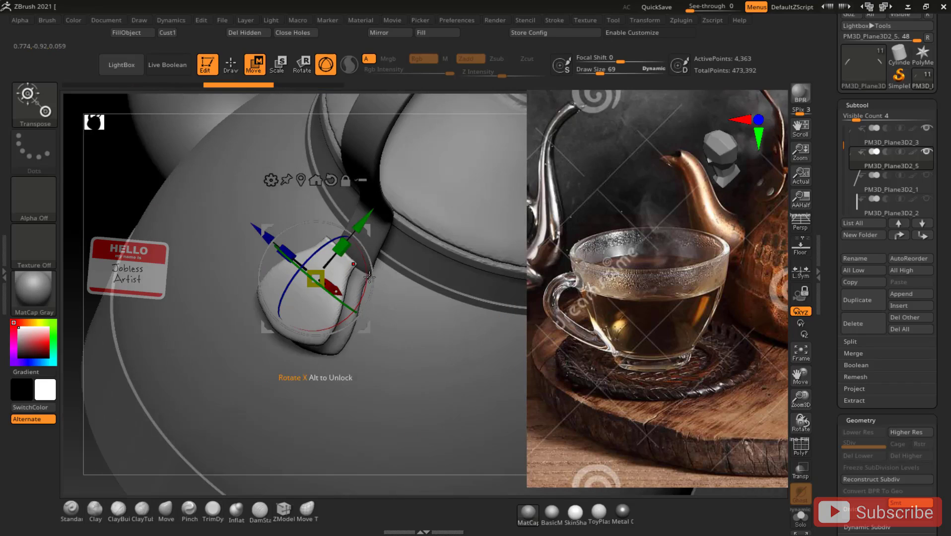
{"action": "left_click_drag", "start_coordinate": [142, 184], "coordinate": [136, 193]}
{"action": "left_click_drag", "start_coordinate": [337, 260], "coordinate": [336, 268]}
{"action": "left_click_drag", "start_coordinate": [178, 355], "coordinate": [233, 346]}
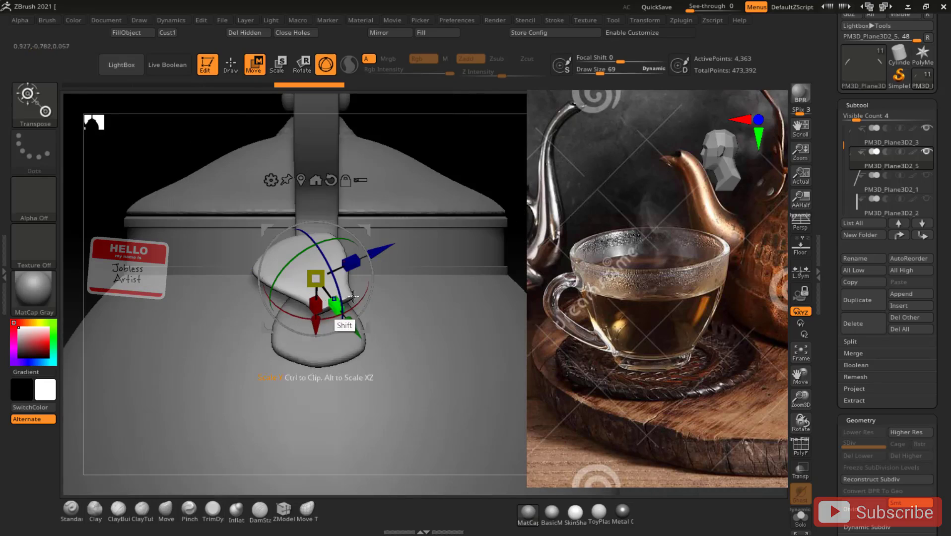
{"action": "left_click_drag", "start_coordinate": [365, 300], "coordinate": [363, 298], "text": "shift"}
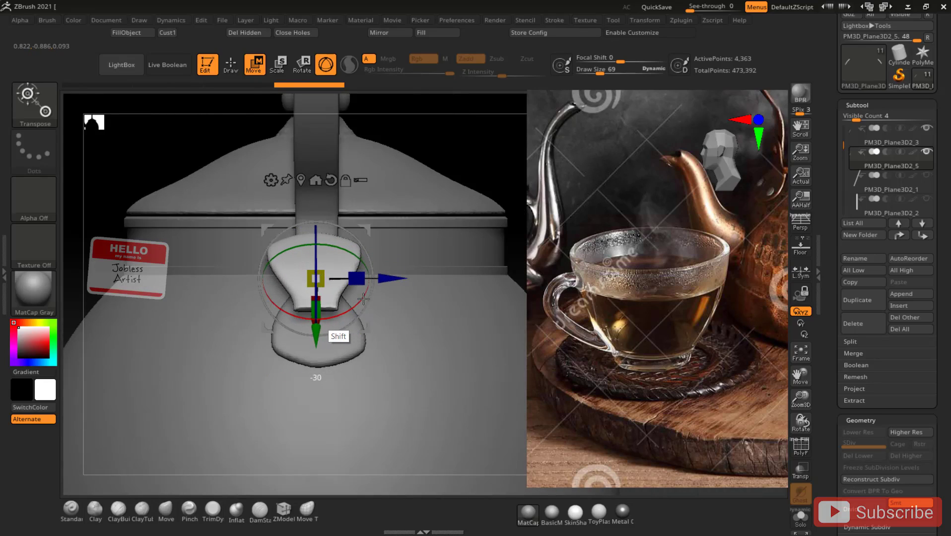
- Scale the inverted copy to about 0.76 and position it against the handle strap, directly above the original tab
{"action": "left_click_drag", "start_coordinate": [483, 138], "coordinate": [483, 137]}
{"action": "left_click_drag", "start_coordinate": [341, 226], "coordinate": [343, 227]}
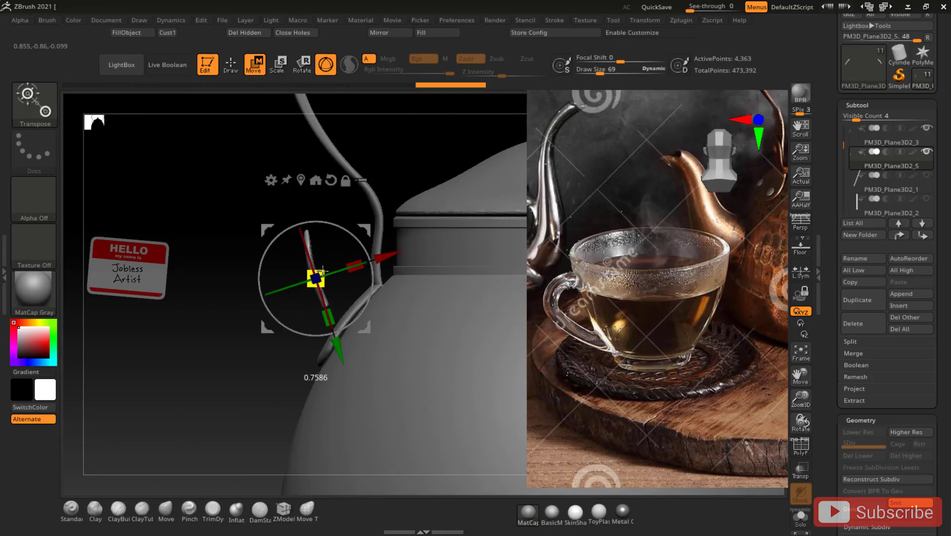
{"action": "left_click_drag", "start_coordinate": [332, 273], "coordinate": [383, 257]}
{"action": "left_click_drag", "start_coordinate": [181, 249], "coordinate": [282, 270]}
- Narrow the rounded upper sides of the inverted tab with the Move brush at draw size 69
{"action": "key", "text": "b"}
{"action": "key", "text": "m"}
{"action": "key", "text": "v"}
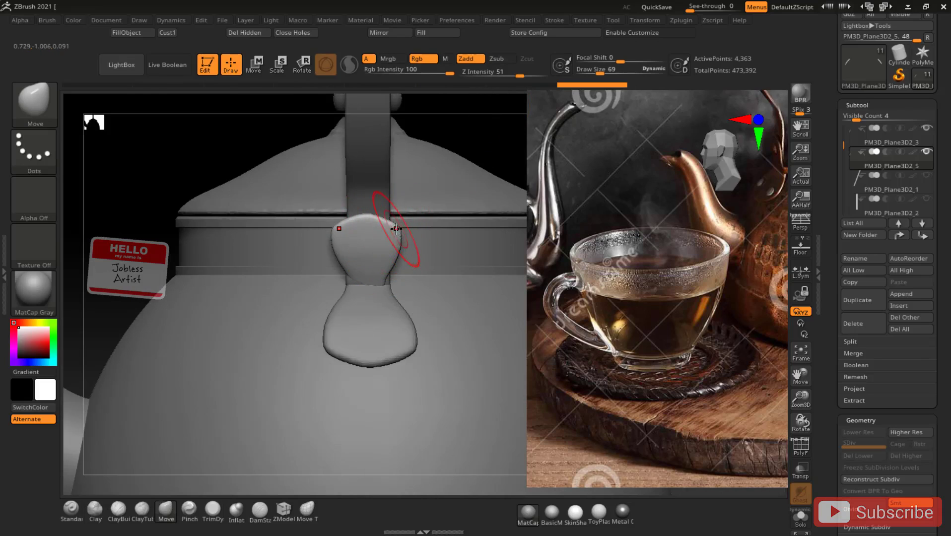
{"action": "left_click_drag", "start_coordinate": [398, 229], "coordinate": [389, 228]}
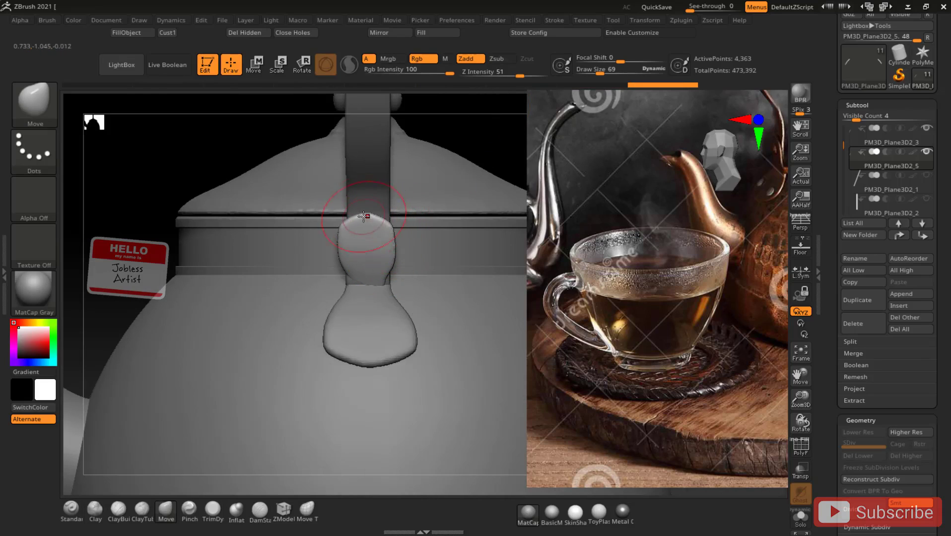
- Refine the inverted tab's upper side and narrow lower neck with the Move brush
{"action": "left_click_drag", "start_coordinate": [390, 225], "coordinate": [386, 225]}
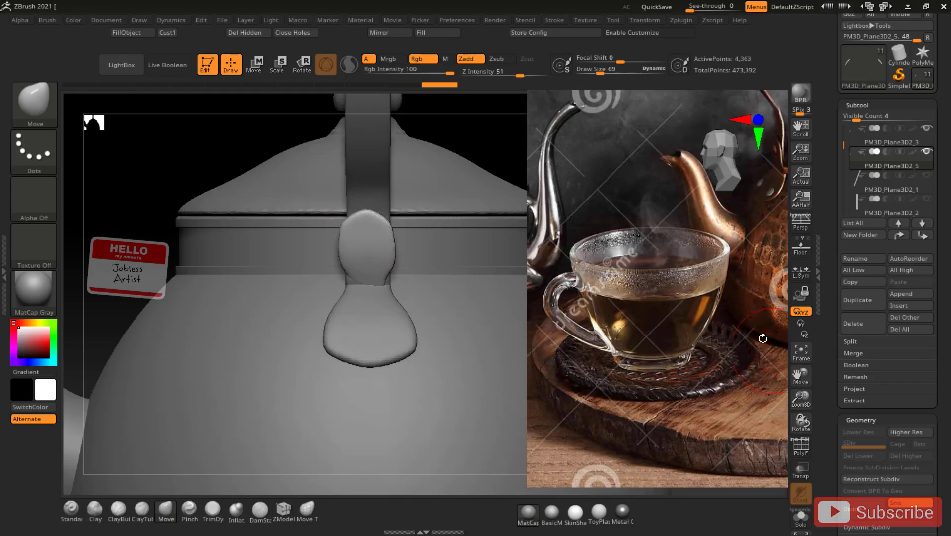
{"action": "left_click_drag", "start_coordinate": [351, 286], "coordinate": [361, 296]}
{"action": "left_click_drag", "start_coordinate": [498, 128], "coordinate": [498, 175]}
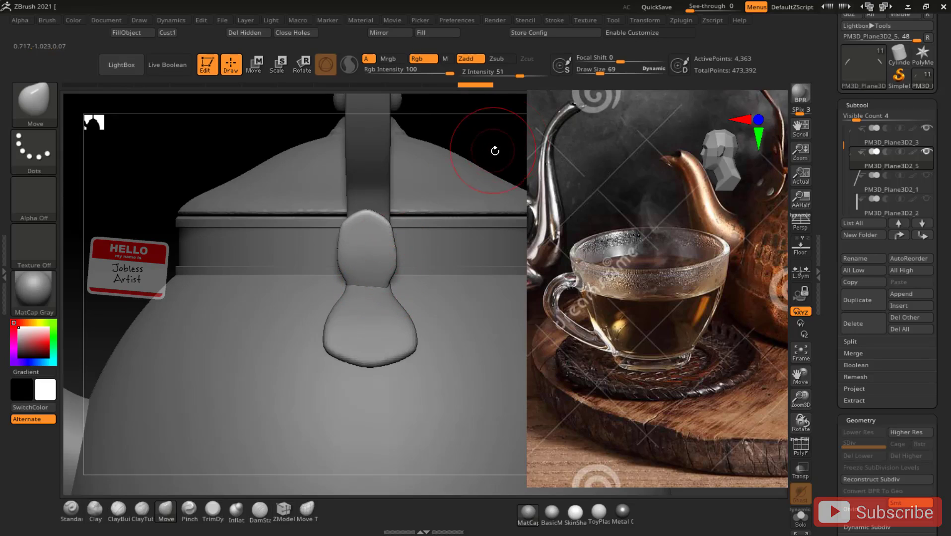
- Raise the inverted tab slightly along the handle strap and adjust its lower sides with the Move brush
{"action": "key", "text": "w"}
{"action": "left_click_drag", "start_coordinate": [366, 347], "coordinate": [369, 328]}
{"action": "key", "text": "q"}
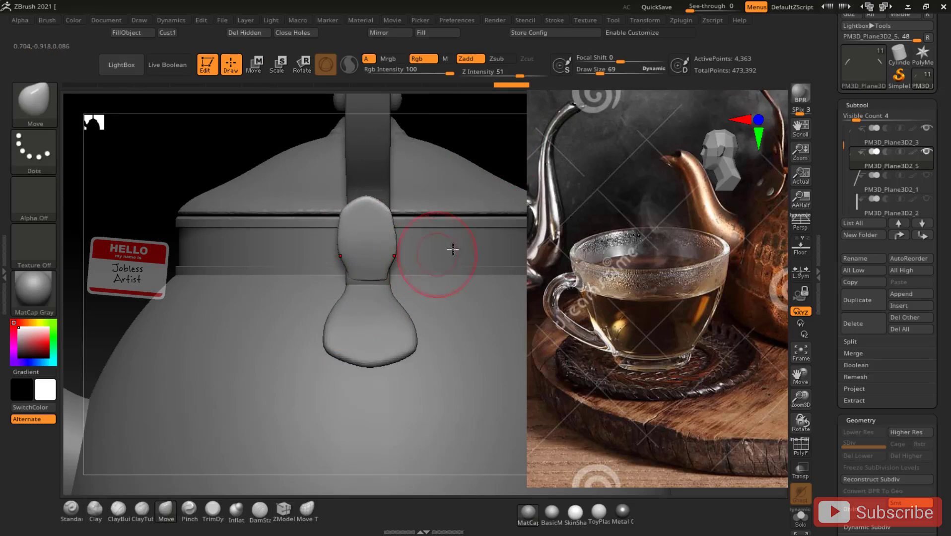
{"action": "left_click_drag", "start_coordinate": [363, 276], "coordinate": [337, 279]}
- Switch the selection stroke from Lasso to Rect and try a rectangular selection across the inverted tab's lower end
{"action": "key", "text": "ctrl"}
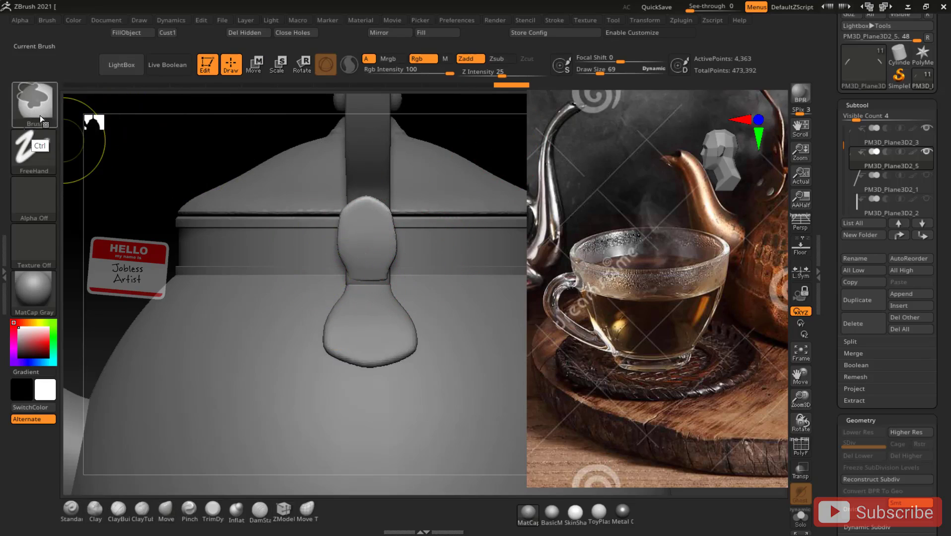
{"action": "left_click", "coordinate": [54, 125], "text": "ctrl"}
{"action": "key", "text": "ctrl+shift"}
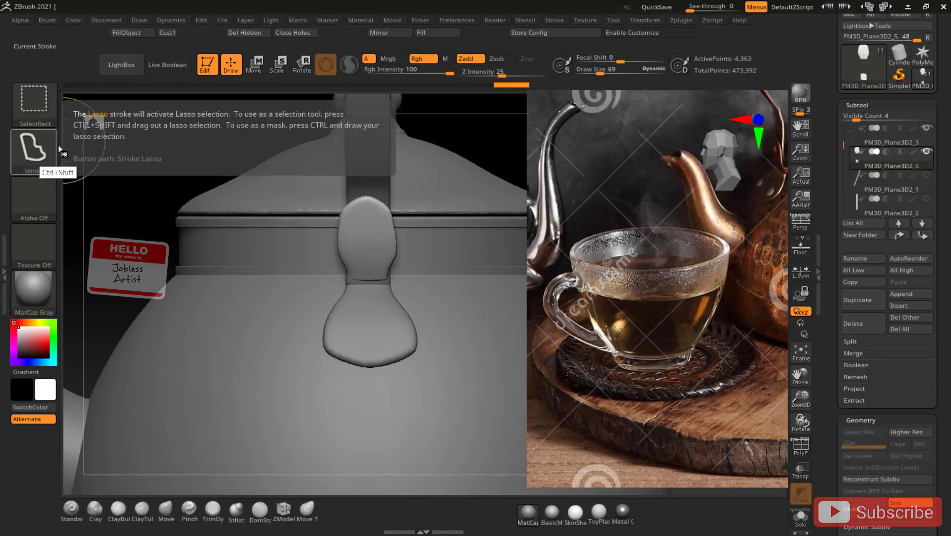
{"action": "left_click", "coordinate": [35, 149], "text": "ctrl+shift"}
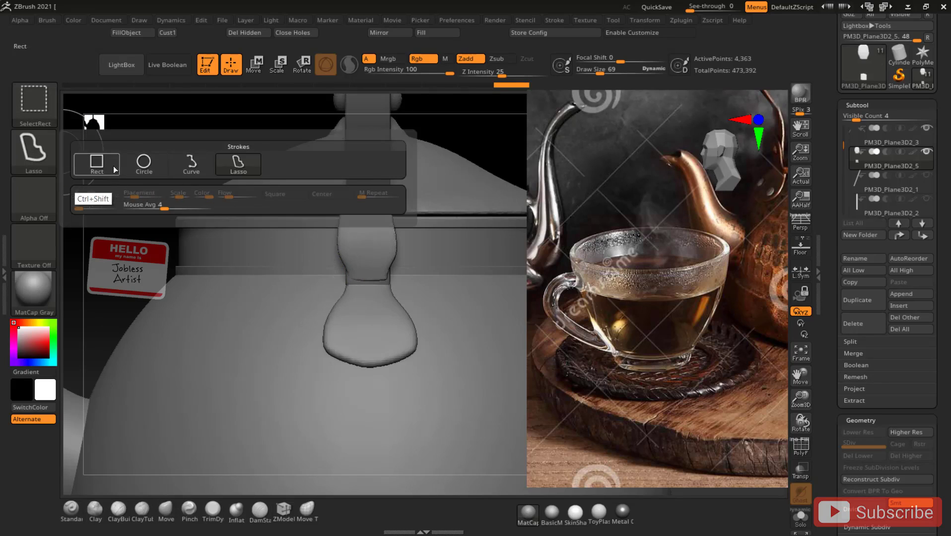
{"action": "left_click", "coordinate": [96, 169], "text": "ctrl+shift"}
{"action": "mouse_move", "coordinate": [323, 268]}
{"action": "left_mouse_down", "text": "ctrl+shift"}
{"action": "mouse_move", "coordinate": [455, 269]}
{"action": "mouse_move", "coordinate": [463, 302]}
{"action": "left_mouse_up", "text": "ctrl+shift"}
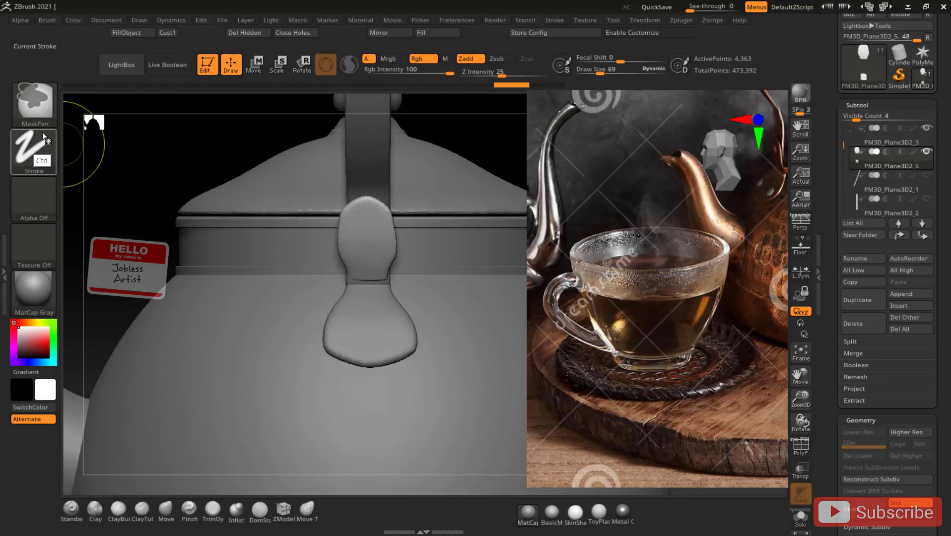
- Choose ClipRect as the active selection brush and dismiss the brush note
{"action": "left_click", "coordinate": [42, 110], "text": "ctrl"}
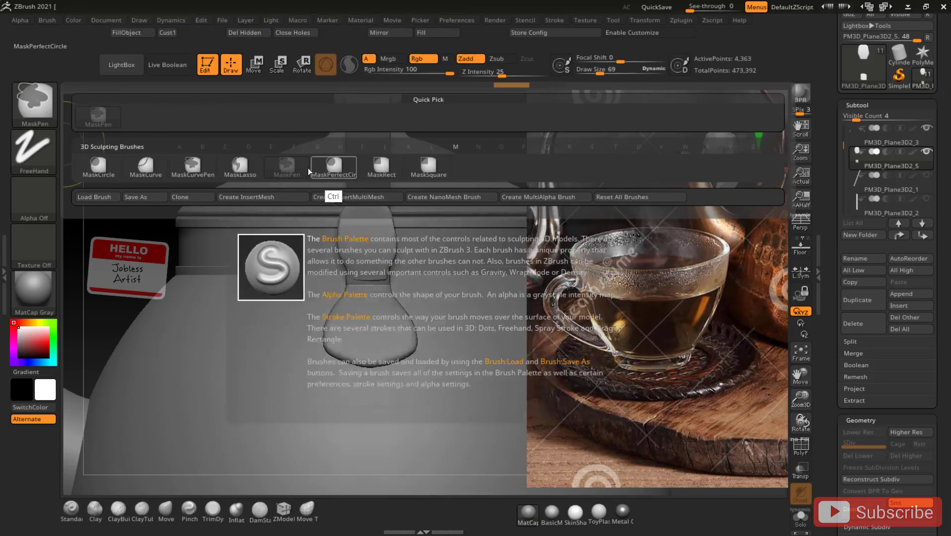
{"action": "left_click", "coordinate": [42, 113]}
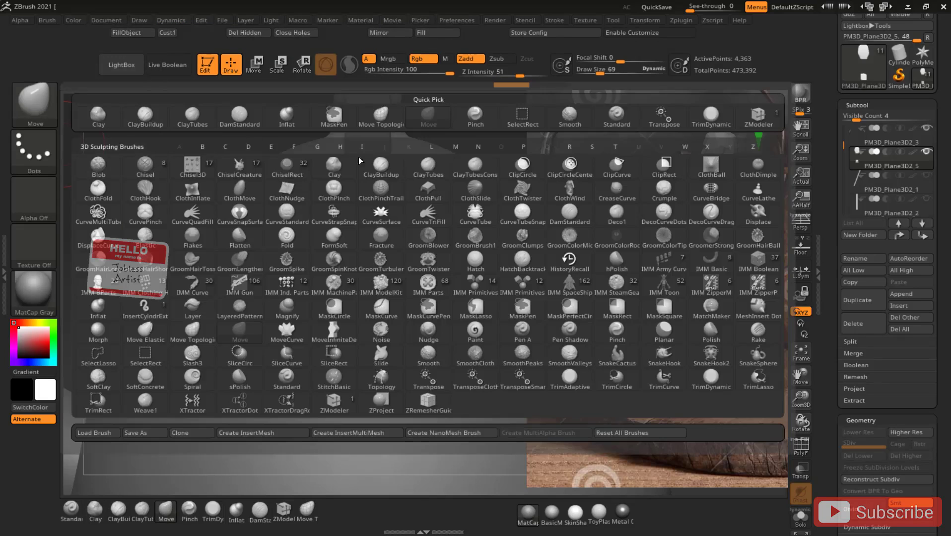
{"action": "left_click", "coordinate": [662, 167]}
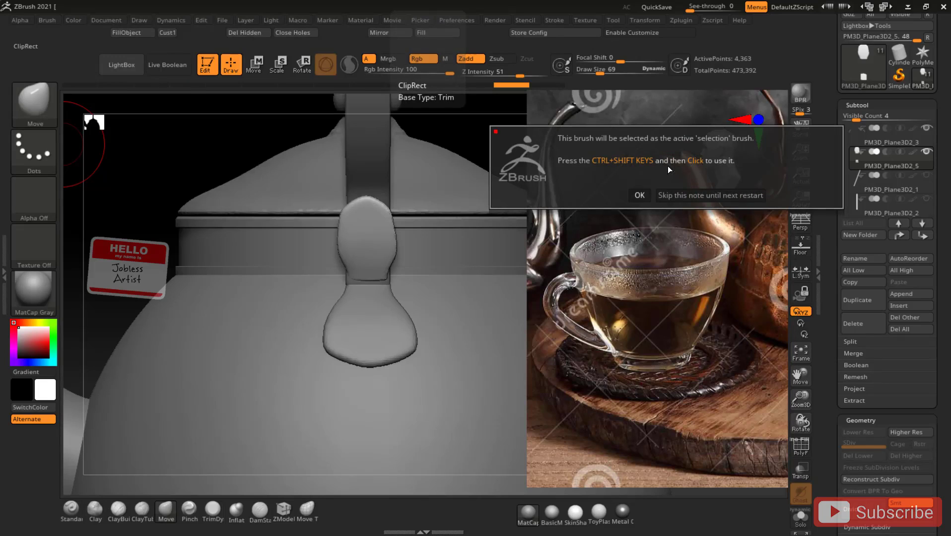
{"action": "left_click", "coordinate": [639, 195]}
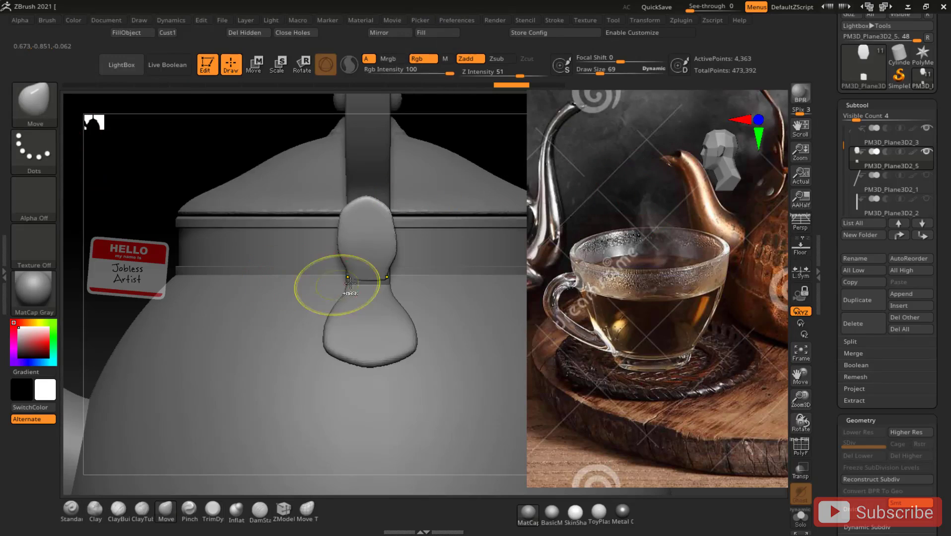
- Try a ClipRect rectangle across the inverted tab's lower end and undo the clip
{"action": "key", "text": "ctrl"}
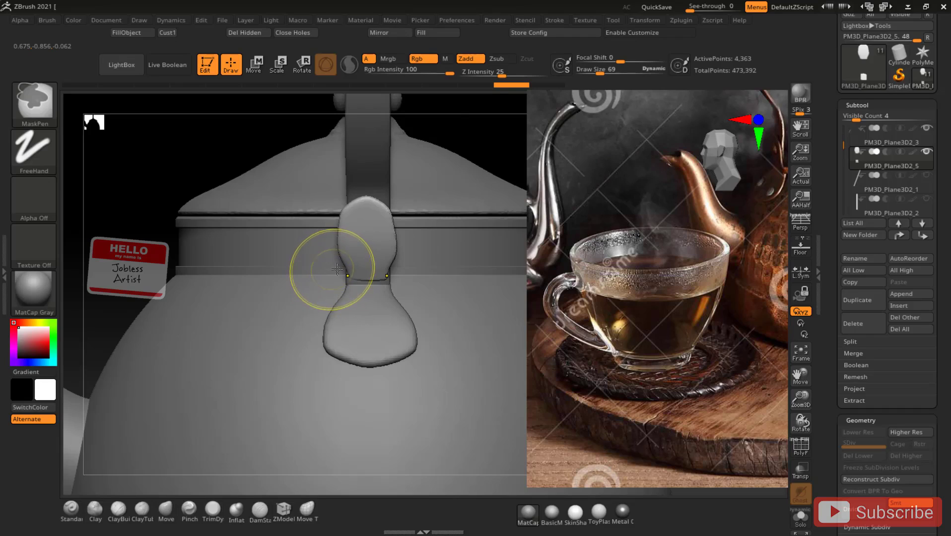
{"action": "key", "text": "ctrl+shift"}
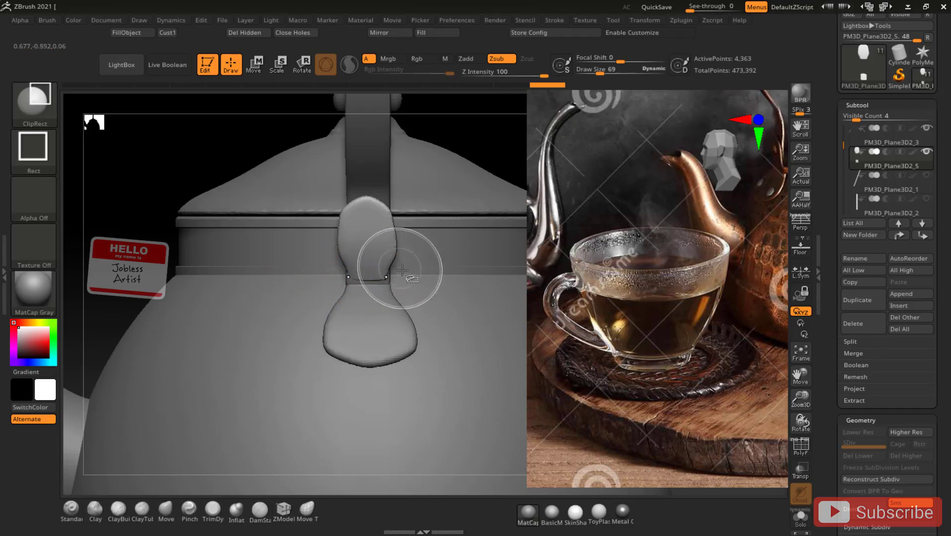
{"action": "mouse_move", "coordinate": [410, 271]}
{"action": "left_mouse_down", "text": "ctrl+shift"}
{"action": "mouse_move", "coordinate": [334, 272]}
{"action": "mouse_move", "coordinate": [312, 307]}
{"action": "left_mouse_up", "text": "ctrl+shift"}
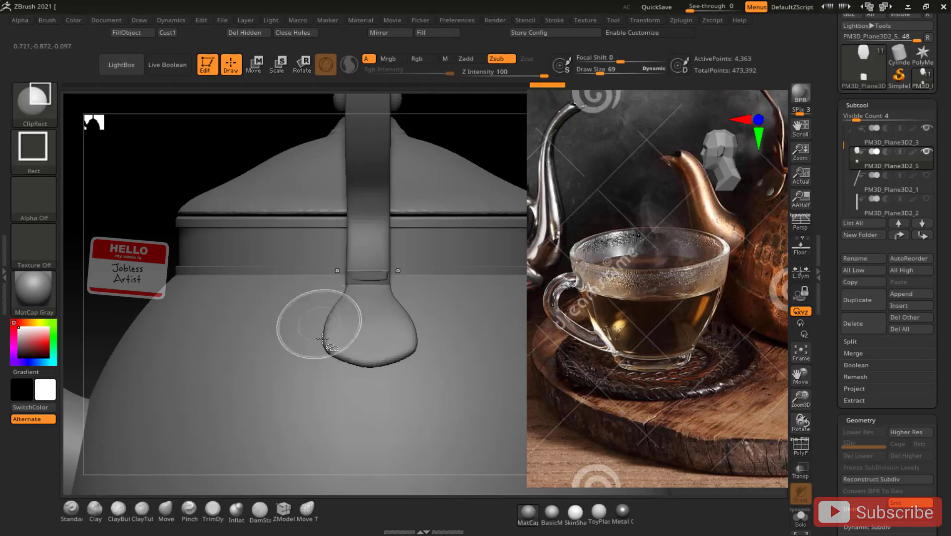
{"action": "key", "text": "ctrl+z"}
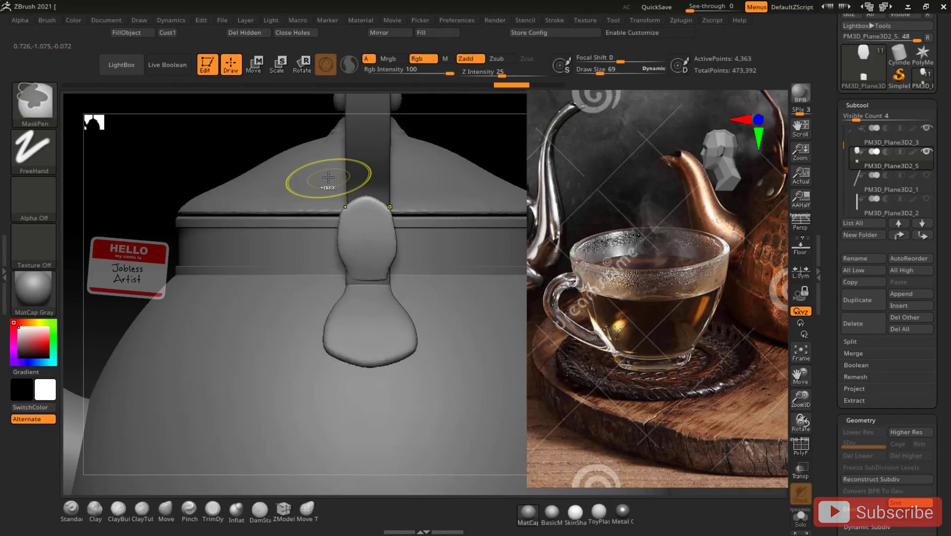
- Clip the inverted tab's lower end flat with ClipRect and widen its upper sides with the Move brush
{"action": "key", "text": "ctrl+shift"}
{"action": "mouse_move", "coordinate": [326, 174]}
{"action": "left_mouse_down", "text": "ctrl+shift"}
{"action": "mouse_move", "coordinate": [326, 263]}
{"action": "mouse_move", "coordinate": [436, 272]}
{"action": "left_mouse_up", "text": "ctrl+shift"}
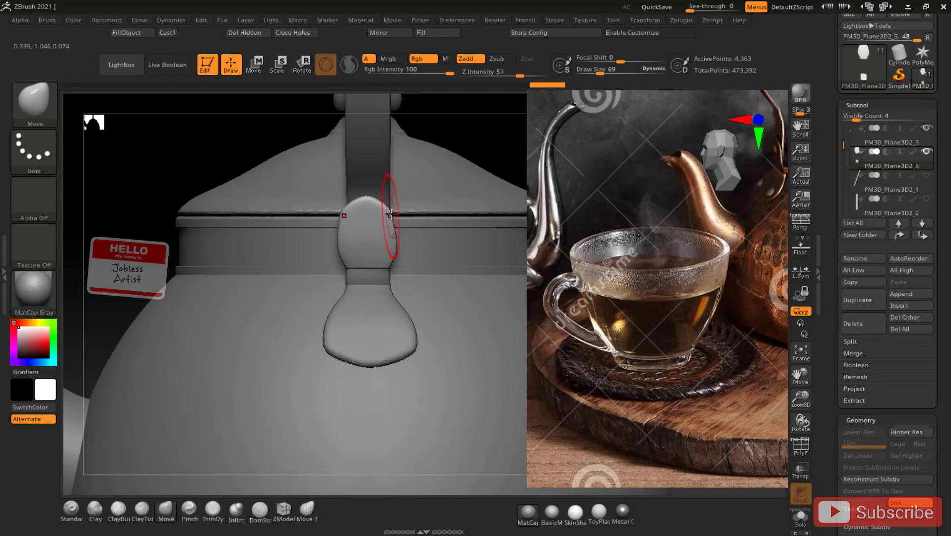
{"action": "left_click_drag", "start_coordinate": [391, 216], "coordinate": [398, 214]}
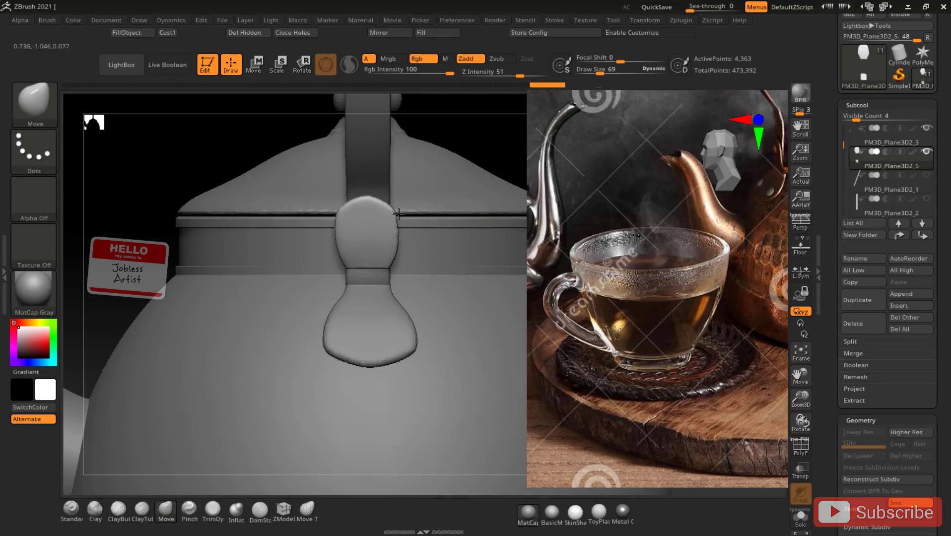
- Clip both sides of the inverted tab straight to the handle strap's width with ClipRect, undoing the misplaced first clip
{"action": "key", "text": "ctrl+shift"}
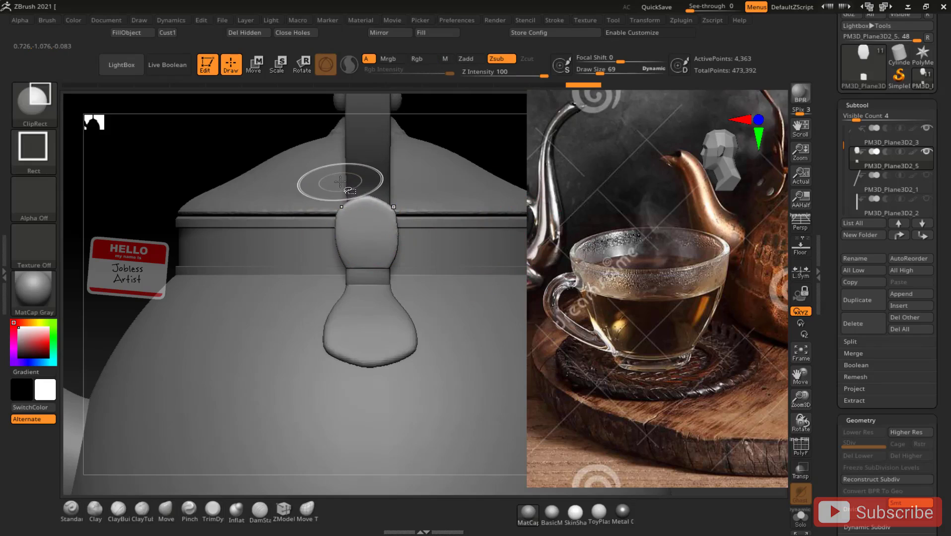
{"action": "left_click_drag", "start_coordinate": [342, 304], "coordinate": [308, 320], "text": "ctrl+shift"}
{"action": "key", "text": "ctrl+z"}
{"action": "mouse_move", "coordinate": [341, 212]}
{"action": "left_mouse_down", "text": "ctrl+shift"}
{"action": "mouse_move", "coordinate": [377, 287]}
{"action": "mouse_move", "coordinate": [390, 286]}
{"action": "left_mouse_up", "text": "ctrl+shift"}
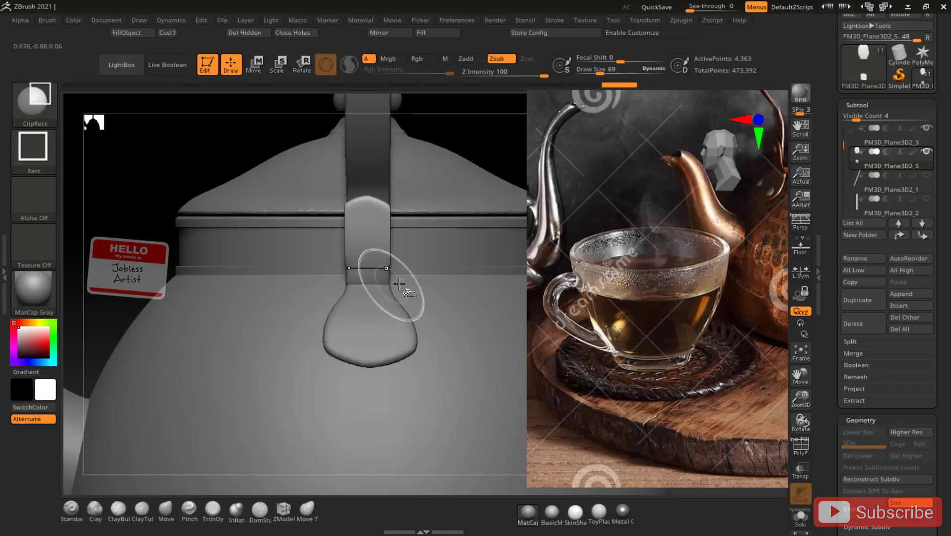
- Lower the clipped tab along the strap until its flat base meets the neck of the flared tab
{"action": "mouse_move", "coordinate": [143, 240]}
{"action": "left_mouse_down"}
{"action": "mouse_move", "coordinate": [185, 209]}
{"action": "mouse_move", "coordinate": [136, 227]}
{"action": "mouse_move", "coordinate": [199, 193]}
{"action": "left_mouse_up"}
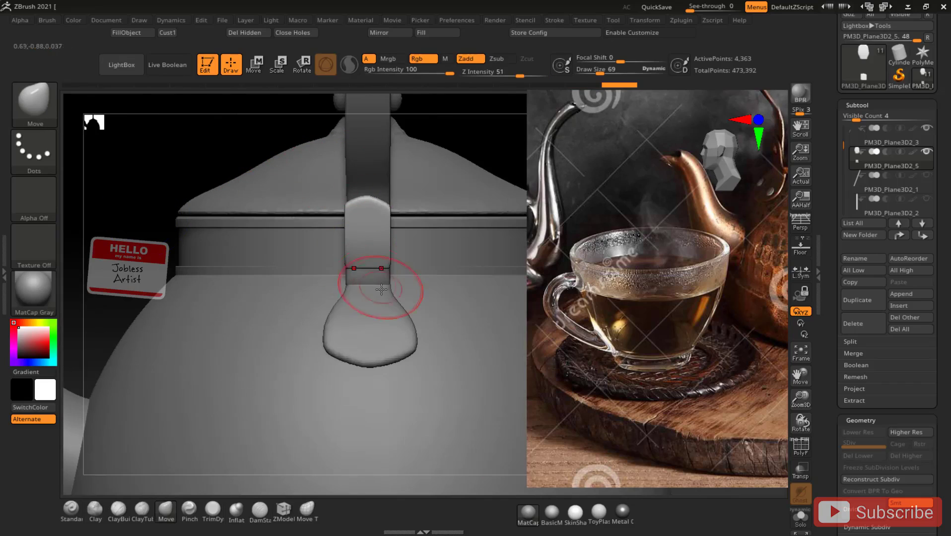
{"action": "key", "text": "w"}
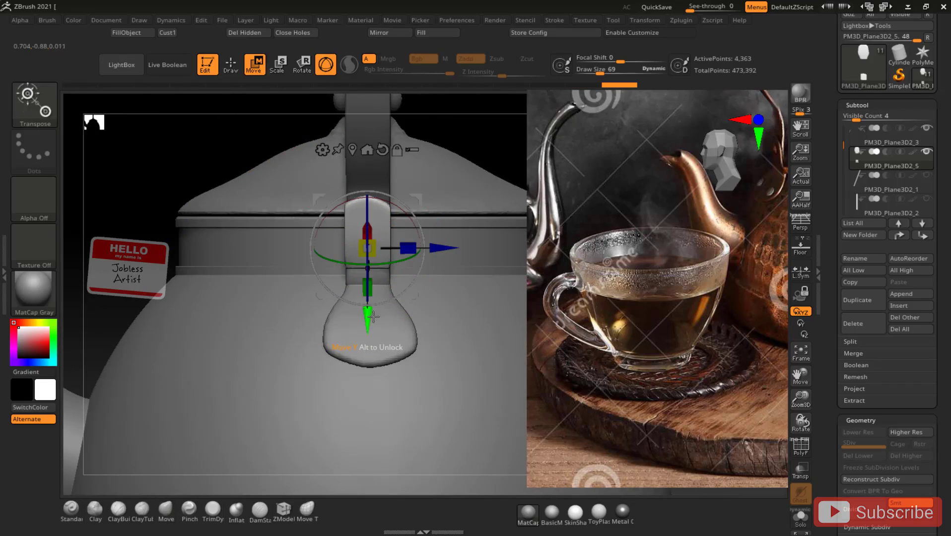
{"action": "left_click_drag", "start_coordinate": [368, 313], "coordinate": [369, 329]}
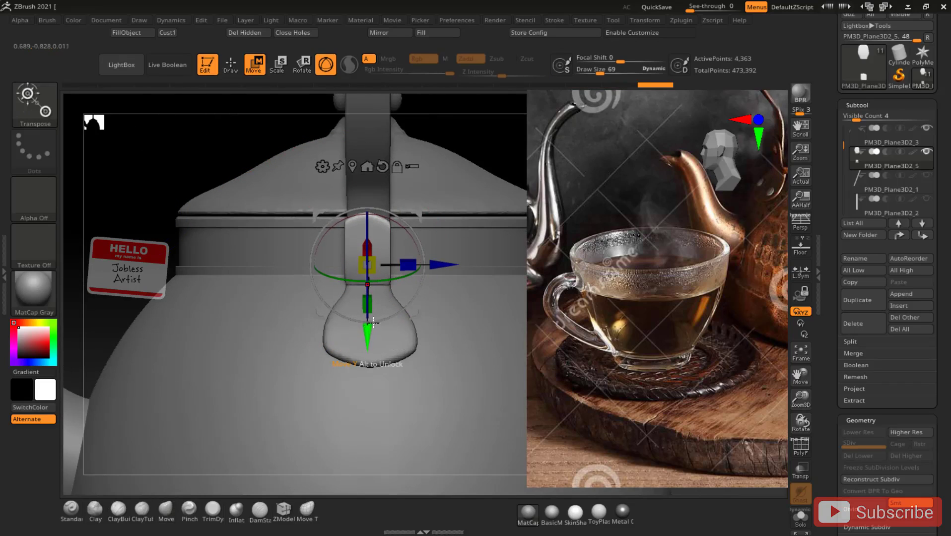
{"action": "key", "text": "q"}
- Set the draw size to 42, and tilt the clipped tab about 11.7 degrees to seat it against the handle strap
{"action": "left_click_drag", "start_coordinate": [486, 157], "coordinate": [441, 158]}
{"action": "left_click_drag", "start_coordinate": [409, 126], "coordinate": [394, 133]}
{"action": "left_click_drag", "start_coordinate": [599, 70], "coordinate": [596, 71]}
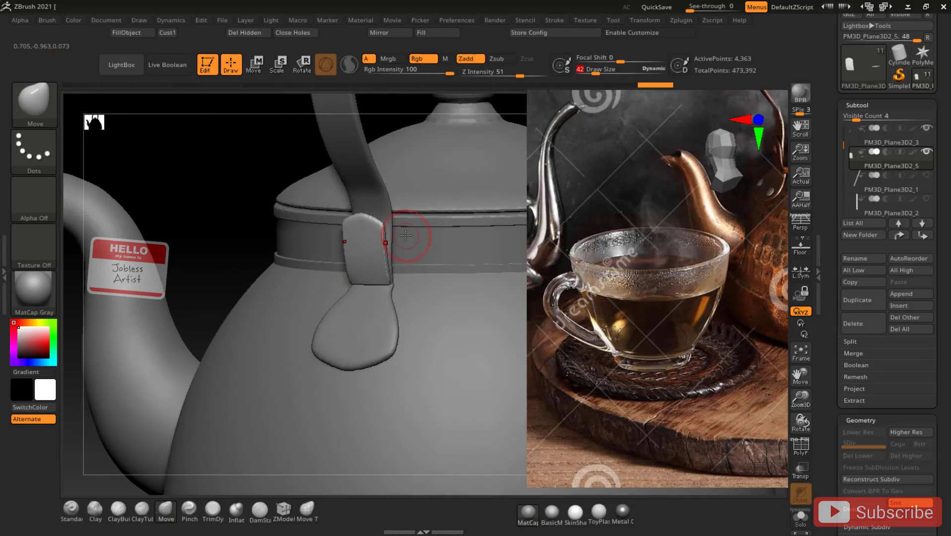
{"action": "left_click_drag", "start_coordinate": [234, 216], "coordinate": [185, 195]}
{"action": "key", "text": "w"}
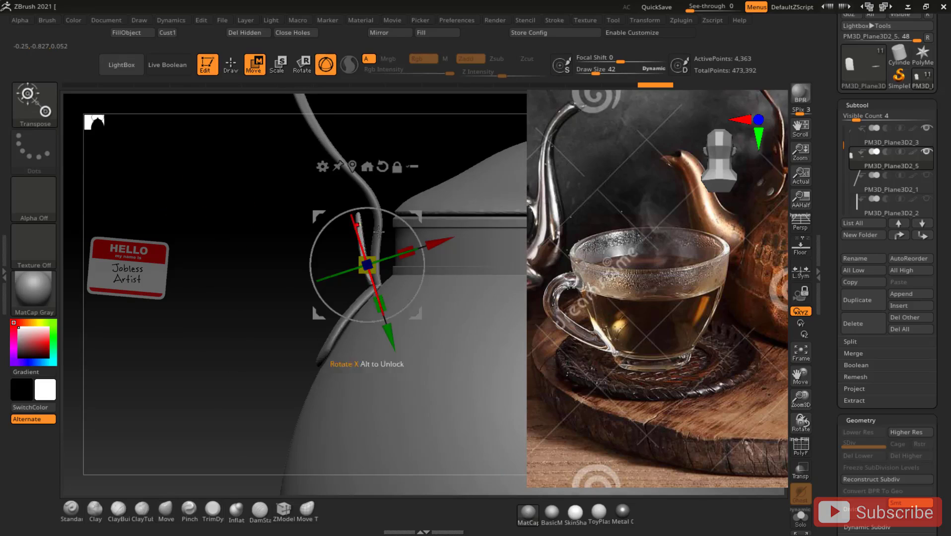
{"action": "left_click_drag", "start_coordinate": [410, 220], "coordinate": [411, 223]}
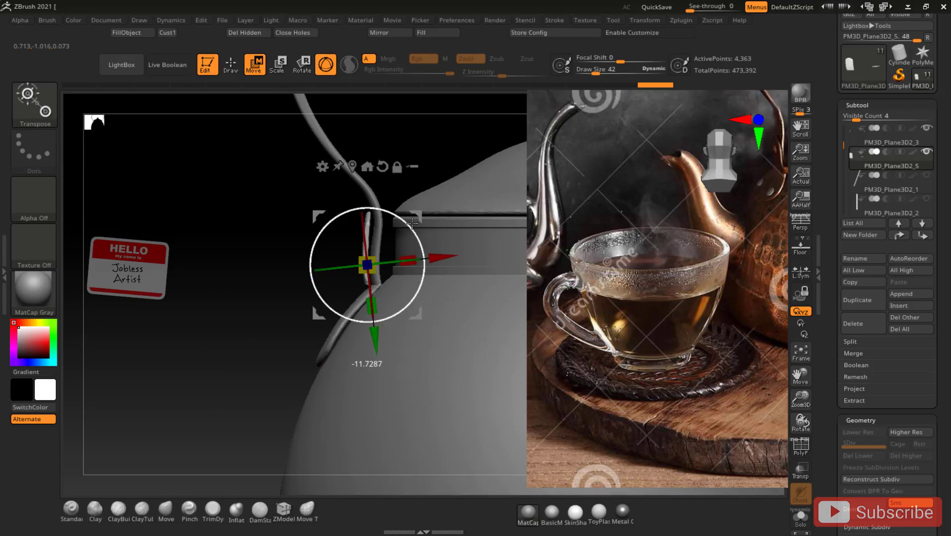
{"action": "left_click_drag", "start_coordinate": [444, 256], "coordinate": [448, 255]}
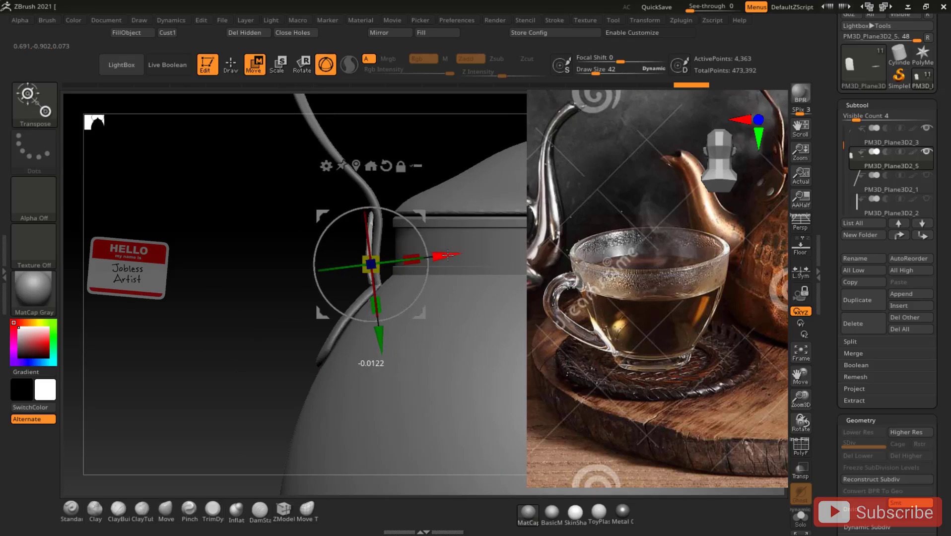
{"action": "left_click_drag", "start_coordinate": [267, 263], "coordinate": [347, 263], "text": "shift"}
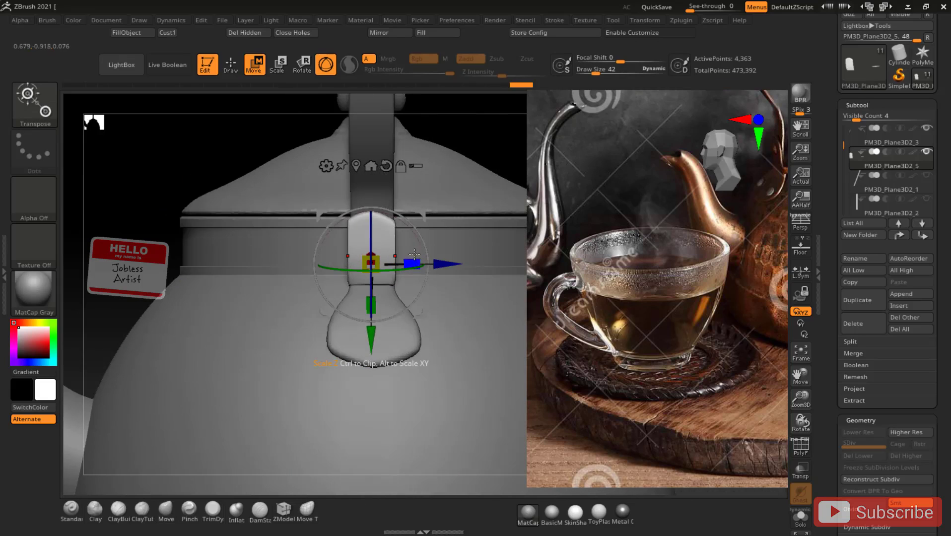
{"action": "key", "text": "q"}
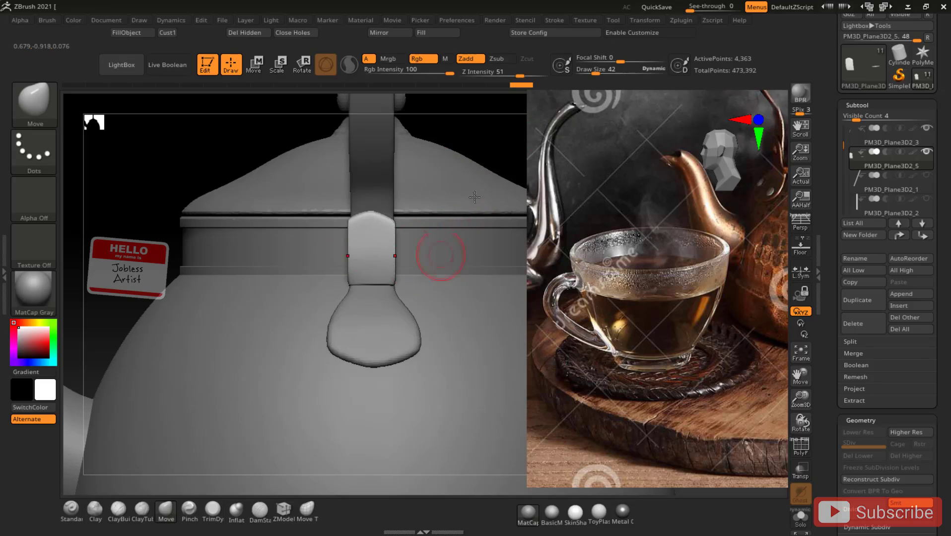
- Set the Move brush's draw size to 65, try adjusting the clipped tab's lower side edge and undo that stroke
{"action": "left_click_drag", "start_coordinate": [505, 130], "coordinate": [394, 203]}
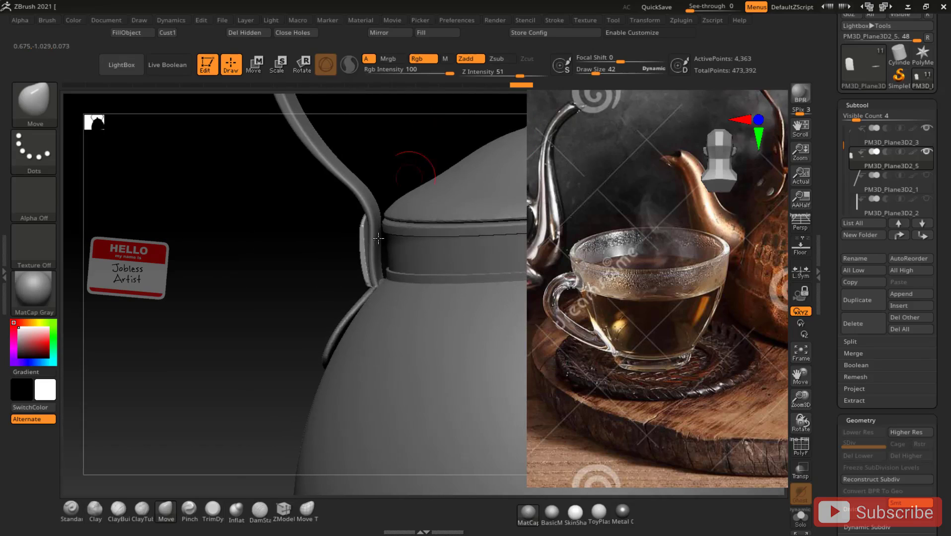
{"action": "left_click_drag", "start_coordinate": [282, 275], "coordinate": [378, 278]}
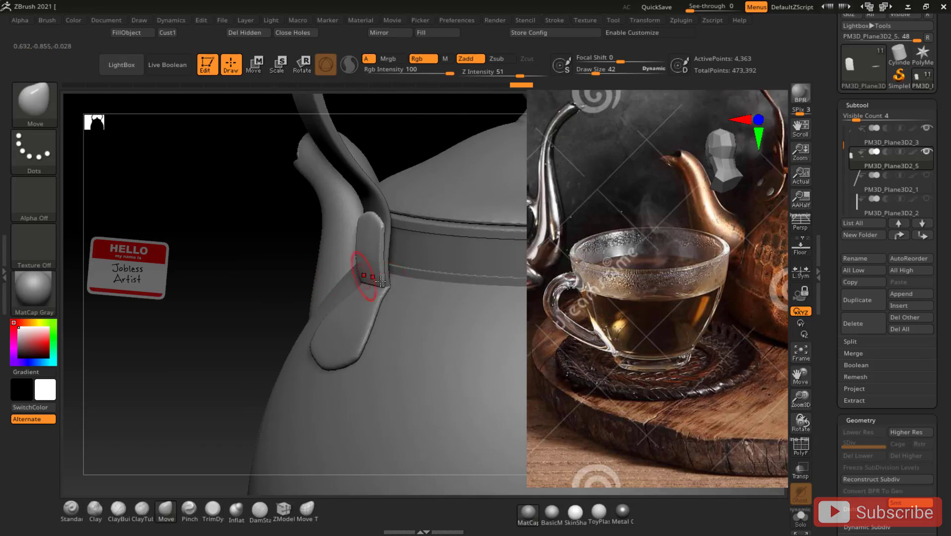
{"action": "left_click", "coordinate": [599, 73]}
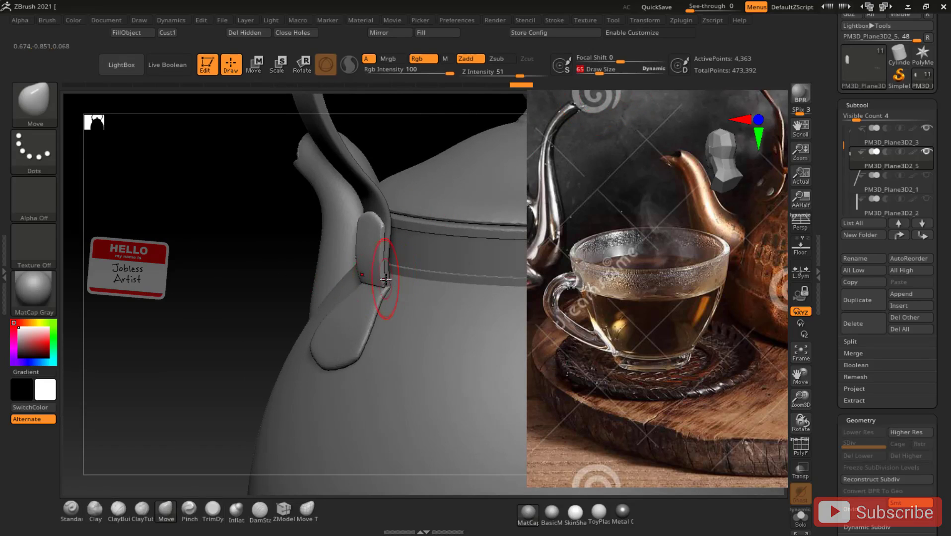
{"action": "left_click_drag", "start_coordinate": [393, 283], "coordinate": [396, 283]}
{"action": "left_click_drag", "start_coordinate": [285, 285], "coordinate": [375, 285]}
{"action": "key", "text": "ctrl+z"}
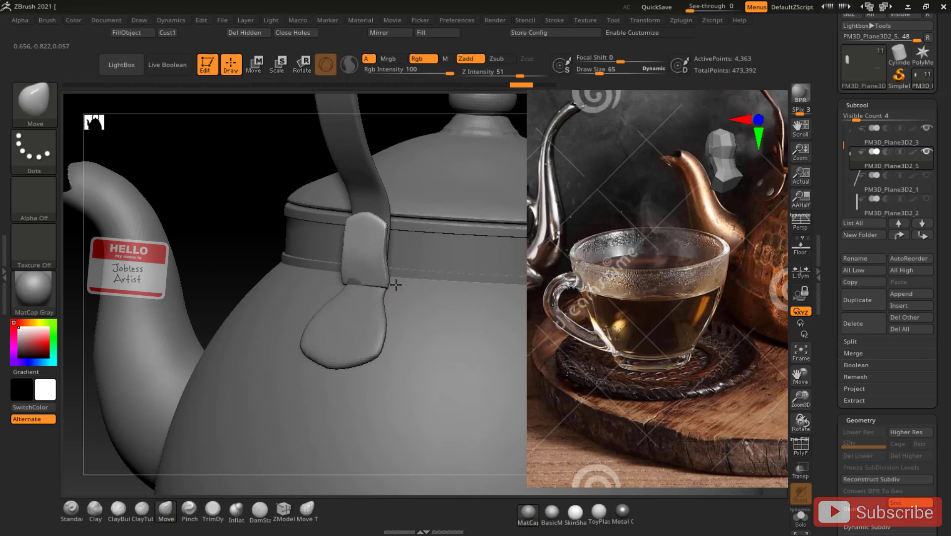
- Flare the clipped tab's bottom edge slightly over the lower tab with the Move brush and set the draw size to 48
{"action": "mouse_move", "coordinate": [210, 210]}
{"action": "left_mouse_down"}
{"action": "mouse_move", "coordinate": [219, 176]}
{"action": "mouse_move", "coordinate": [386, 289]}
{"action": "left_mouse_up"}
{"action": "left_click_drag", "start_coordinate": [516, 134], "coordinate": [511, 162]}
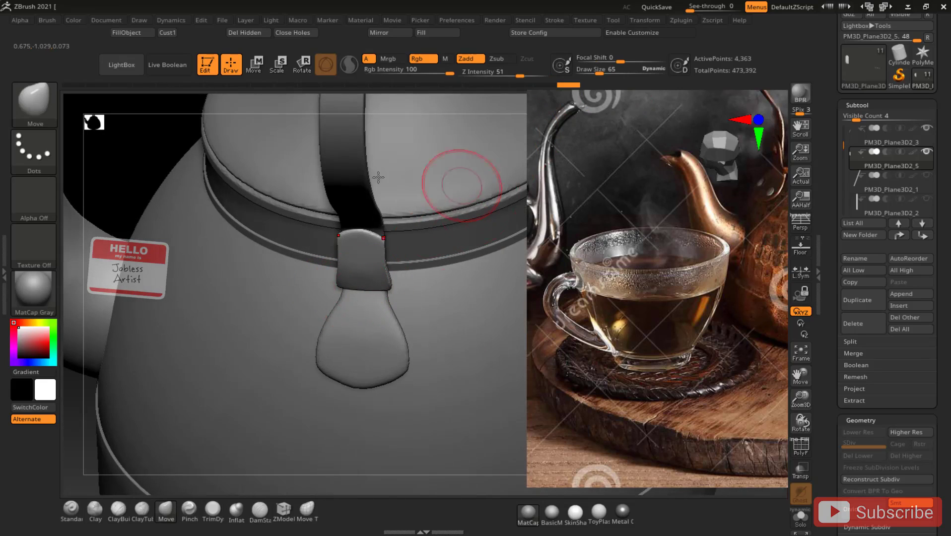
{"action": "mouse_move", "coordinate": [144, 154]}
{"action": "left_mouse_down"}
{"action": "mouse_move", "coordinate": [110, 138]}
{"action": "mouse_move", "coordinate": [301, 174]}
{"action": "left_mouse_up"}
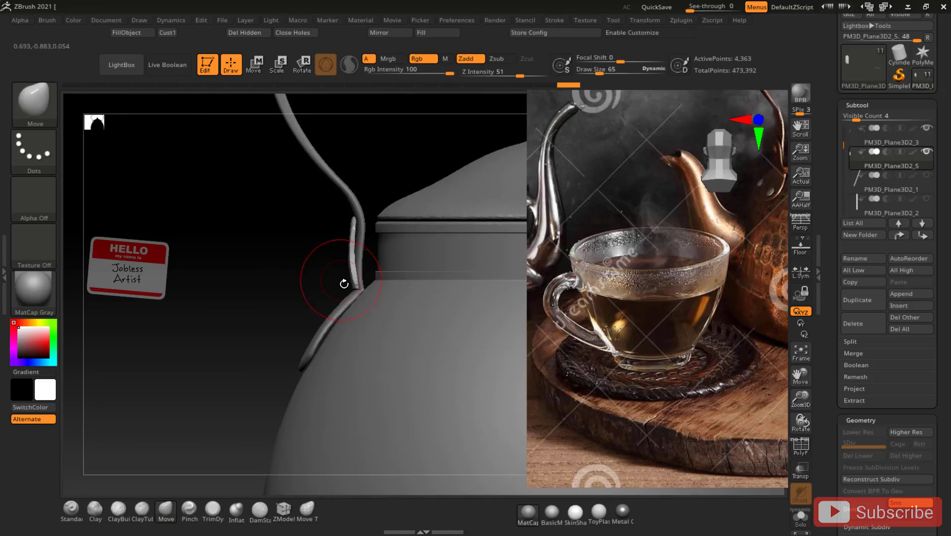
{"action": "left_click_drag", "start_coordinate": [598, 69], "coordinate": [595, 69]}
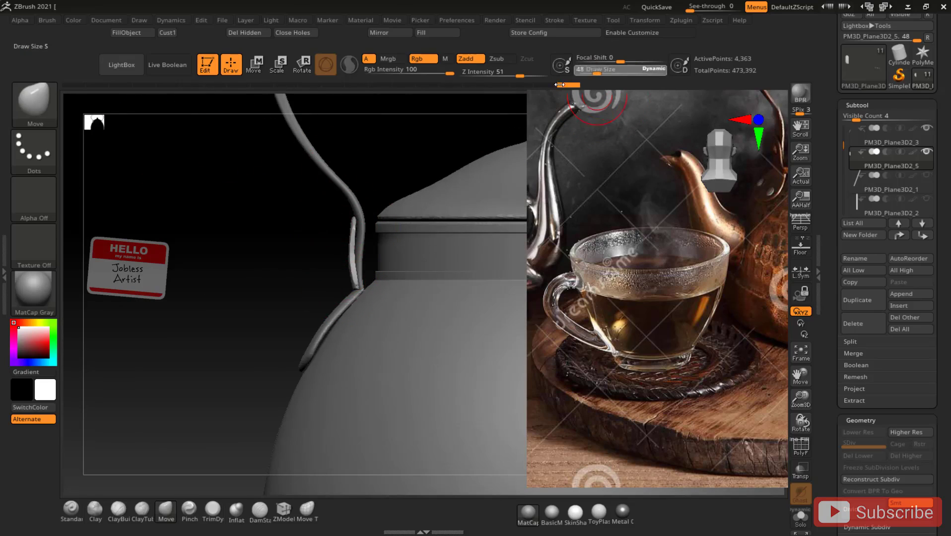
- Refine the clipped upper tab's flared bottom edge with the Move brush and smooth it where it overlaps the lower tab's neck
{"action": "mouse_move", "coordinate": [275, 252]}
{"action": "left_mouse_down"}
{"action": "mouse_move", "coordinate": [342, 252]}
{"action": "mouse_move", "coordinate": [367, 263]}
{"action": "left_mouse_up"}
{"action": "left_click_drag", "start_coordinate": [308, 259], "coordinate": [302, 261]}
{"action": "mouse_move", "coordinate": [515, 142]}
{"action": "left_mouse_down"}
{"action": "mouse_move", "coordinate": [503, 181]}
{"action": "mouse_move", "coordinate": [481, 198]}
{"action": "left_mouse_up"}
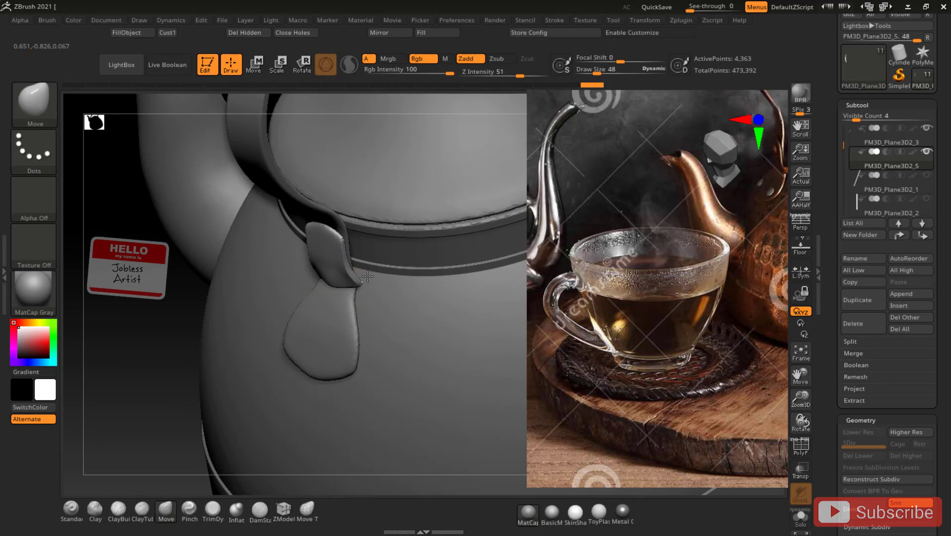
{"action": "left_click_drag", "start_coordinate": [136, 271], "coordinate": [158, 199]}
{"action": "left_click_drag", "start_coordinate": [346, 273], "coordinate": [341, 249], "text": "shift"}
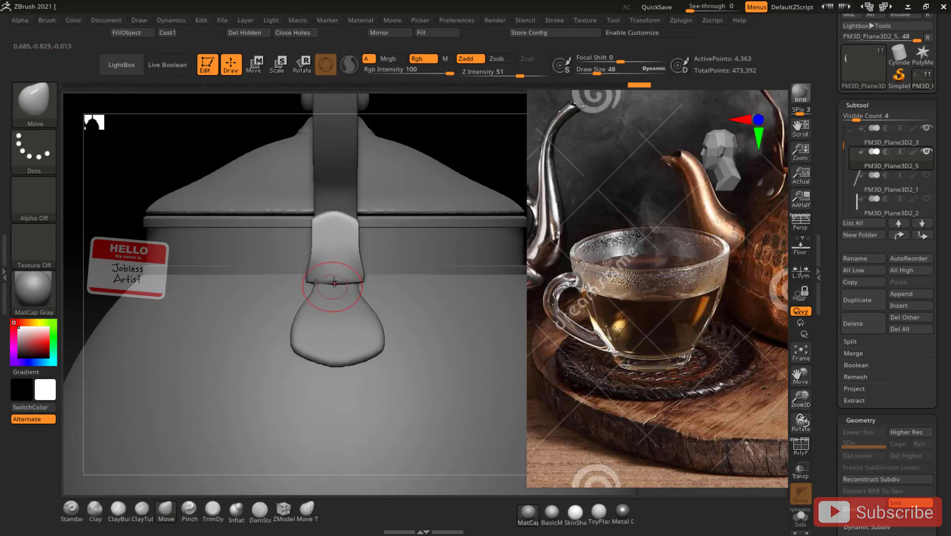
- Narrow the upper tab's rounded top with the Move brush and smooth its upper side edge
{"action": "left_click_drag", "start_coordinate": [495, 144], "coordinate": [396, 247]}
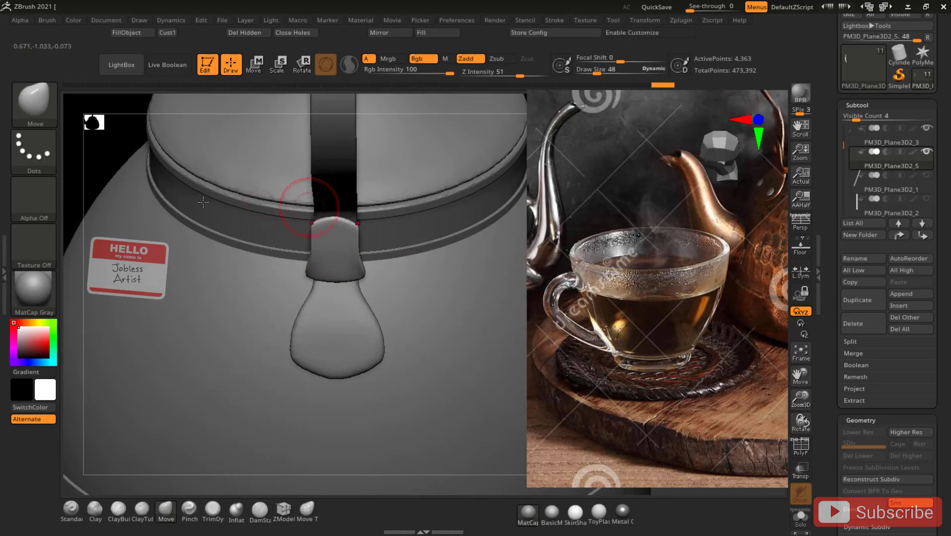
{"action": "left_click_drag", "start_coordinate": [99, 144], "coordinate": [228, 127], "text": "shift"}
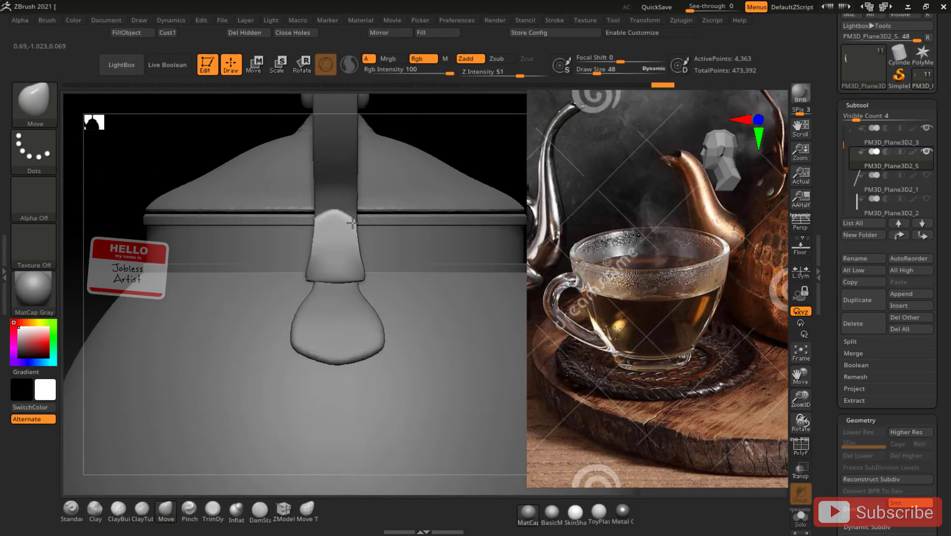
{"action": "left_click_drag", "start_coordinate": [484, 145], "coordinate": [471, 168]}
{"action": "key", "text": "shift"}
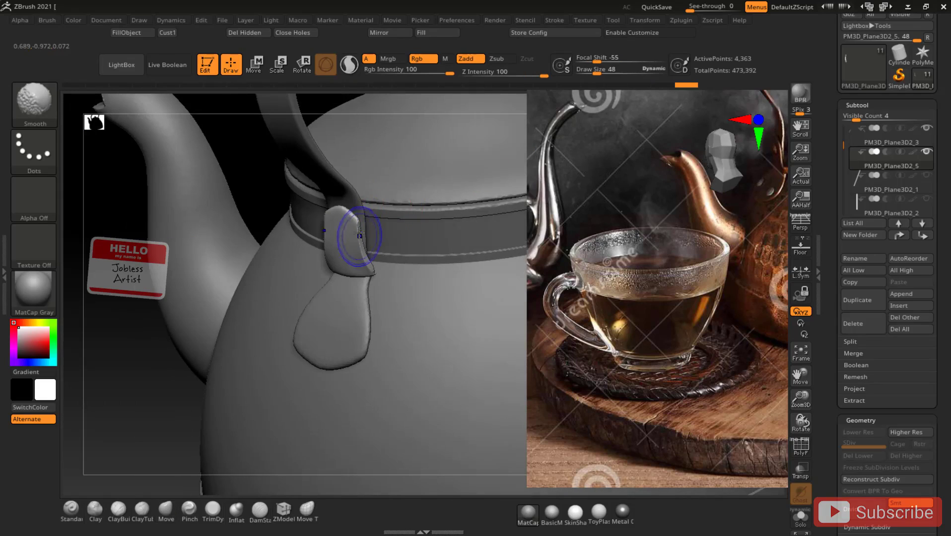
{"action": "left_click_drag", "start_coordinate": [361, 236], "coordinate": [352, 219], "text": "shift"}
{"action": "left_click_drag", "start_coordinate": [144, 348], "coordinate": [198, 231]}
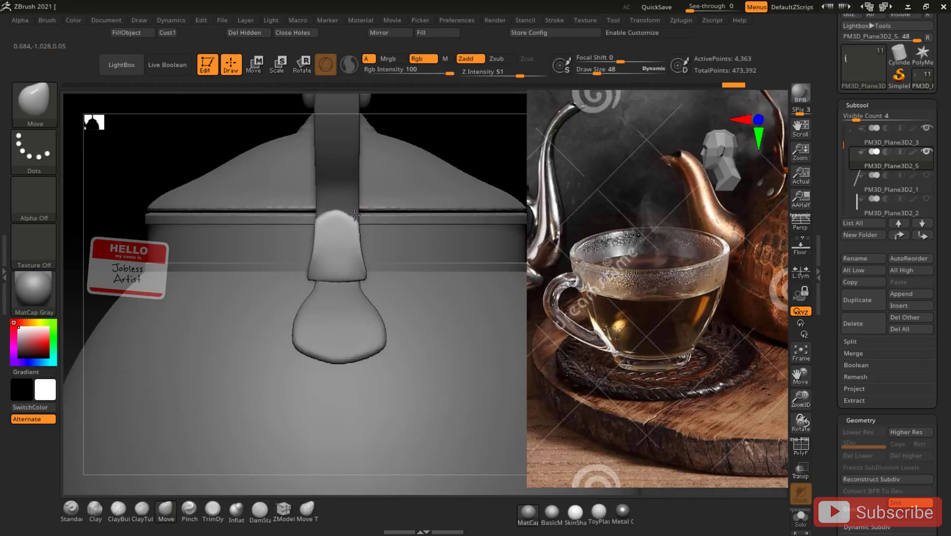
- Clip the upper tab's rounded top flat with the ClipRect brush, just below the lid rim
{"action": "mouse_move", "coordinate": [509, 138]}
{"action": "left_mouse_down"}
{"action": "mouse_move", "coordinate": [458, 173]}
{"action": "mouse_move", "coordinate": [462, 116]}
{"action": "left_mouse_up"}
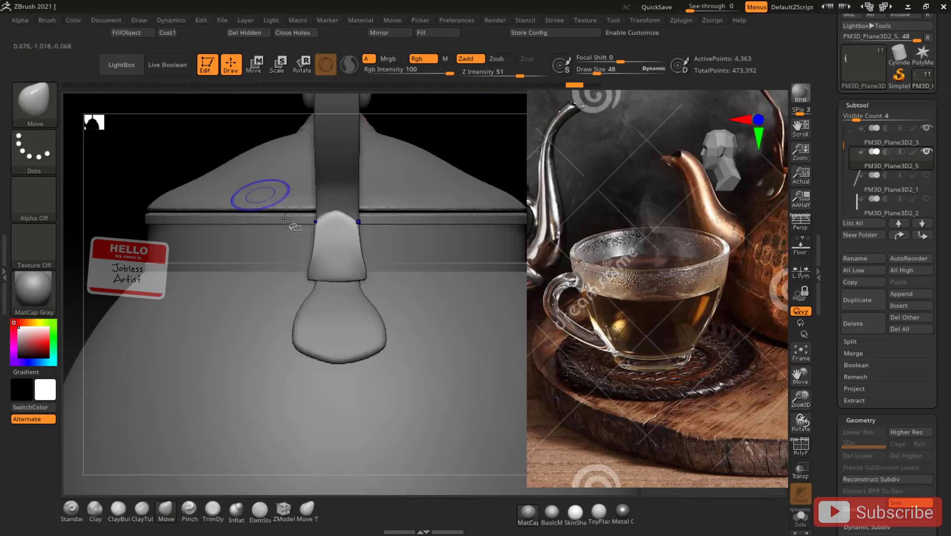
{"action": "mouse_move", "coordinate": [296, 193]}
{"action": "left_mouse_down", "text": "ctrl+shift"}
{"action": "mouse_move", "coordinate": [296, 219]}
{"action": "mouse_move", "coordinate": [417, 222]}
{"action": "left_mouse_up", "text": "ctrl+shift"}
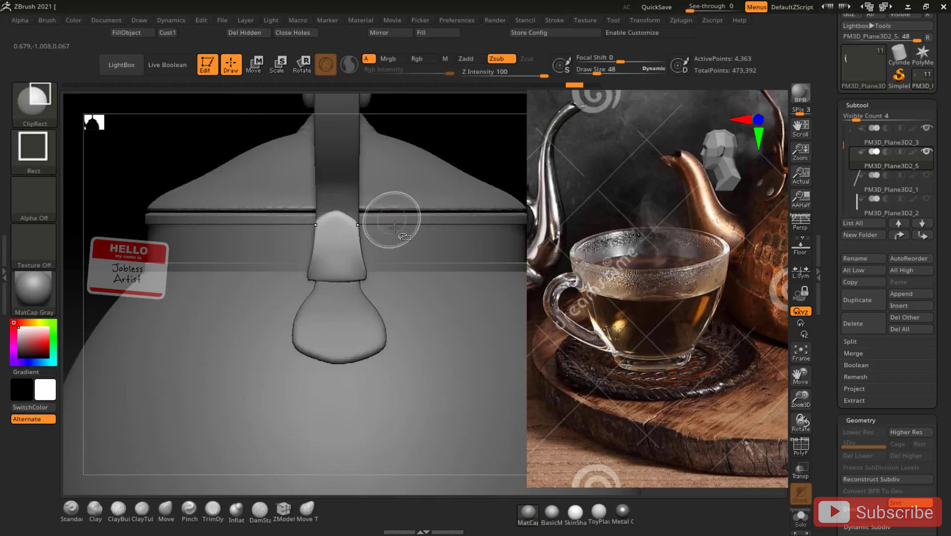
{"action": "mouse_move", "coordinate": [402, 221]}
{"action": "left_mouse_down", "text": "ctrl+shift"}
{"action": "mouse_move", "coordinate": [257, 235]}
{"action": "mouse_move", "coordinate": [239, 325]}
{"action": "left_mouse_up", "text": "ctrl+shift"}
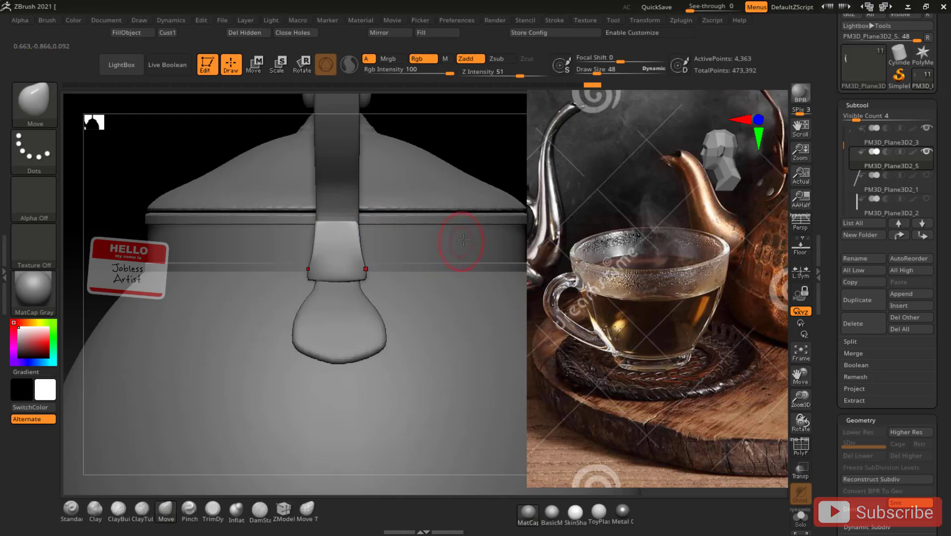
- Shift the Spotlight reference image sideways to bring more of the copper teapot into view
{"action": "key", "text": "z"}
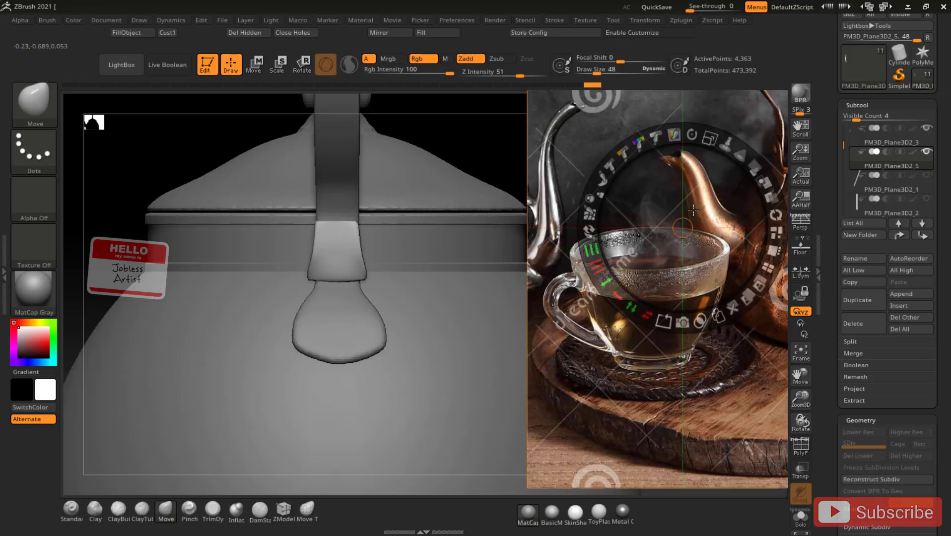
{"action": "left_click_drag", "start_coordinate": [697, 213], "coordinate": [630, 213]}
{"action": "key", "text": "z"}
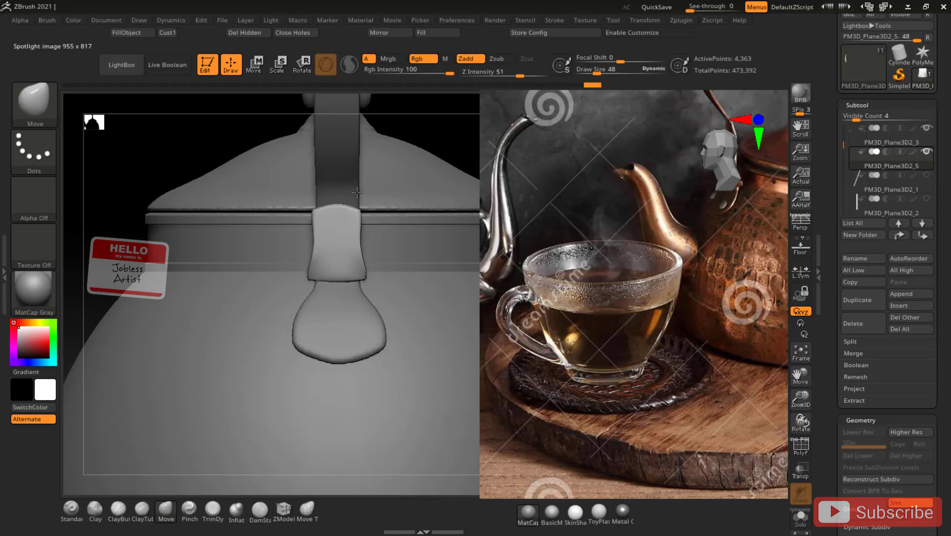
- Shape the clipped top edge into a soft arch, narrow its corners to the strap's width, and smooth the tab's outline
{"action": "key", "text": "shift"}
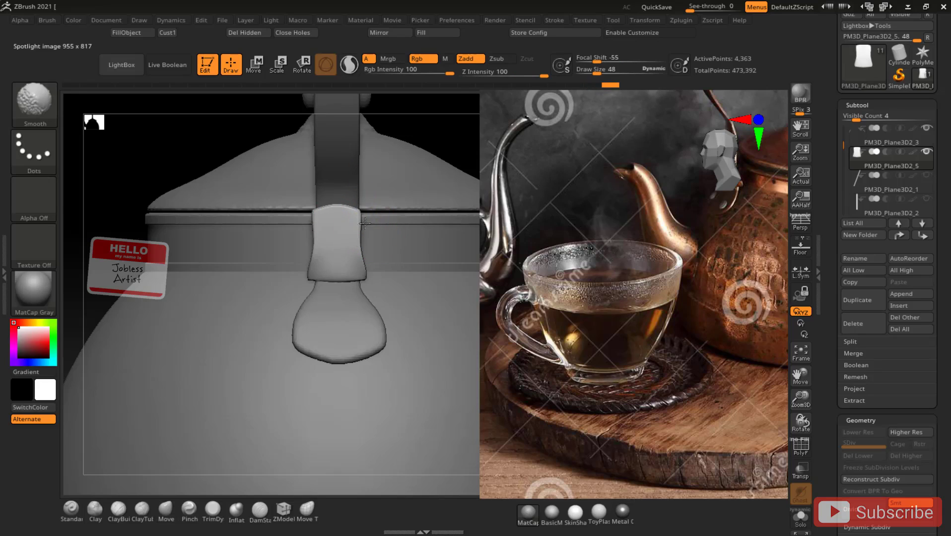
{"action": "mouse_move", "coordinate": [153, 152]}
{"action": "left_mouse_down"}
{"action": "mouse_move", "coordinate": [372, 208]}
{"action": "mouse_move", "coordinate": [349, 216]}
{"action": "left_mouse_up"}
{"action": "mouse_move", "coordinate": [149, 257]}
{"action": "left_mouse_down"}
{"action": "mouse_move", "coordinate": [238, 282]}
{"action": "mouse_move", "coordinate": [253, 270]}
{"action": "left_mouse_up"}
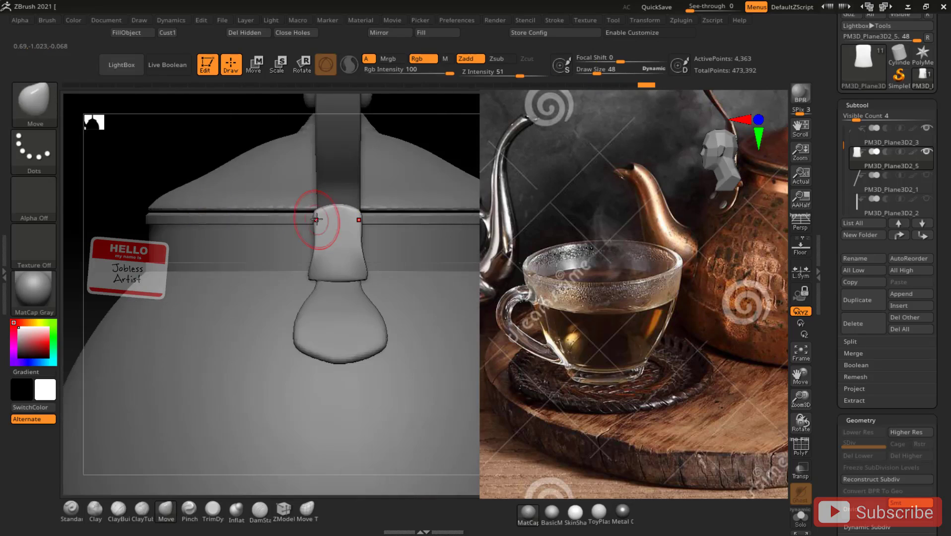
{"action": "left_click_drag", "start_coordinate": [597, 71], "coordinate": [598, 75]}
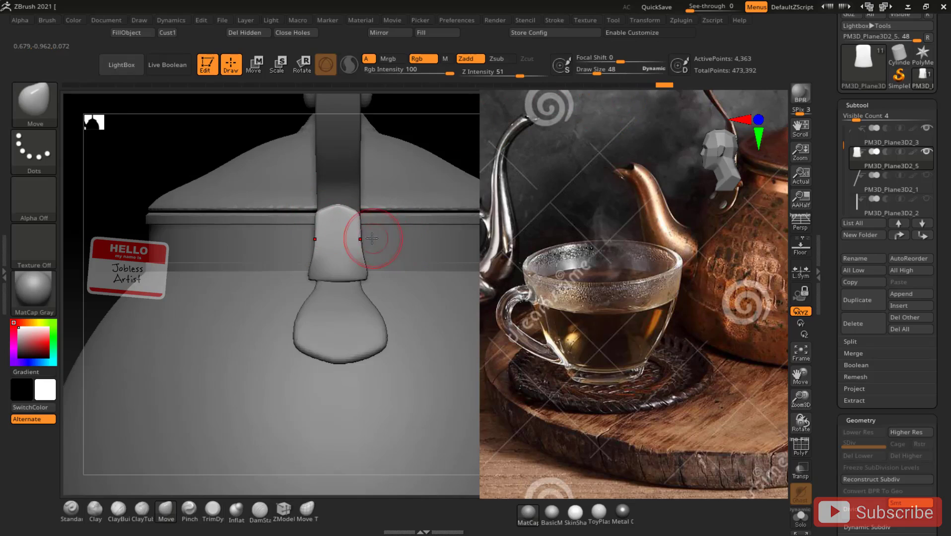
{"action": "left_click_drag", "start_coordinate": [369, 249], "coordinate": [361, 242], "text": "shift"}
{"action": "left_click_drag", "start_coordinate": [353, 204], "coordinate": [321, 212], "text": "shift"}
{"action": "mouse_move", "coordinate": [315, 275]}
{"action": "left_mouse_down", "text": "shift"}
{"action": "mouse_move", "coordinate": [372, 276]}
{"action": "mouse_move", "coordinate": [363, 280]}
{"action": "left_mouse_up", "text": "shift"}
- Lower the Spotlight reference image so the copper teapot's handle joint shows beside the model's side view
{"action": "left_click_drag", "start_coordinate": [464, 130], "coordinate": [400, 141]}
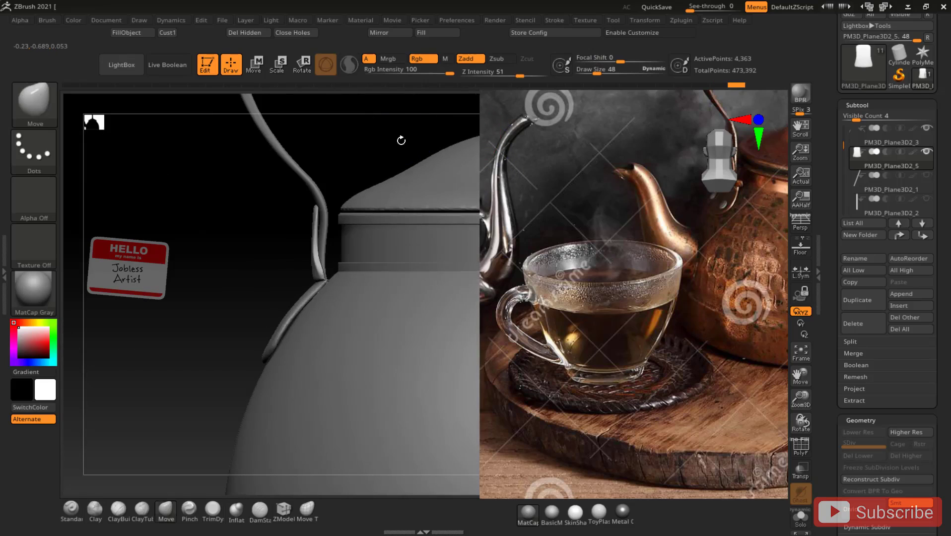
{"action": "key", "text": "z"}
{"action": "mouse_move", "coordinate": [657, 224]}
{"action": "left_mouse_down"}
{"action": "mouse_move", "coordinate": [661, 271]}
{"action": "mouse_move", "coordinate": [689, 313]}
{"action": "left_mouse_up"}
{"action": "key", "text": "z"}
- Set the draw size to 39, isolate the upper tab's lower end with a Lasso mask, and shift it toward the teapot body
{"action": "mouse_move", "coordinate": [240, 247]}
{"action": "left_mouse_down"}
{"action": "mouse_move", "coordinate": [206, 308]}
{"action": "mouse_move", "coordinate": [204, 333]}
{"action": "mouse_move", "coordinate": [206, 369]}
{"action": "mouse_move", "coordinate": [233, 434]}
{"action": "mouse_move", "coordinate": [278, 415]}
{"action": "mouse_move", "coordinate": [308, 307]}
{"action": "mouse_move", "coordinate": [229, 265]}
{"action": "mouse_move", "coordinate": [256, 253]}
{"action": "left_mouse_up"}
{"action": "left_click_drag", "start_coordinate": [591, 73], "coordinate": [594, 73]}
{"action": "left_click_drag", "start_coordinate": [322, 276], "coordinate": [318, 266], "text": "ctrl"}
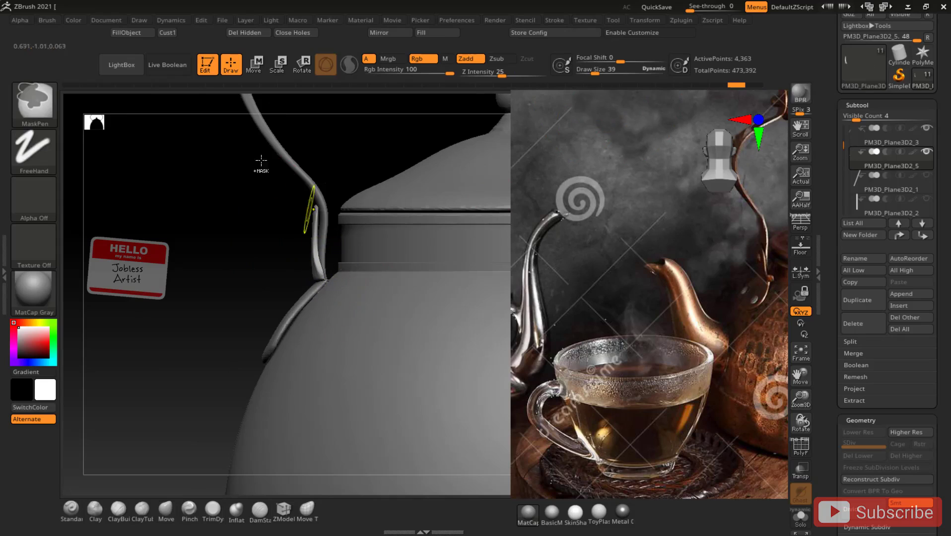
{"action": "left_click", "coordinate": [32, 158]}
{"action": "left_click", "coordinate": [191, 187]}
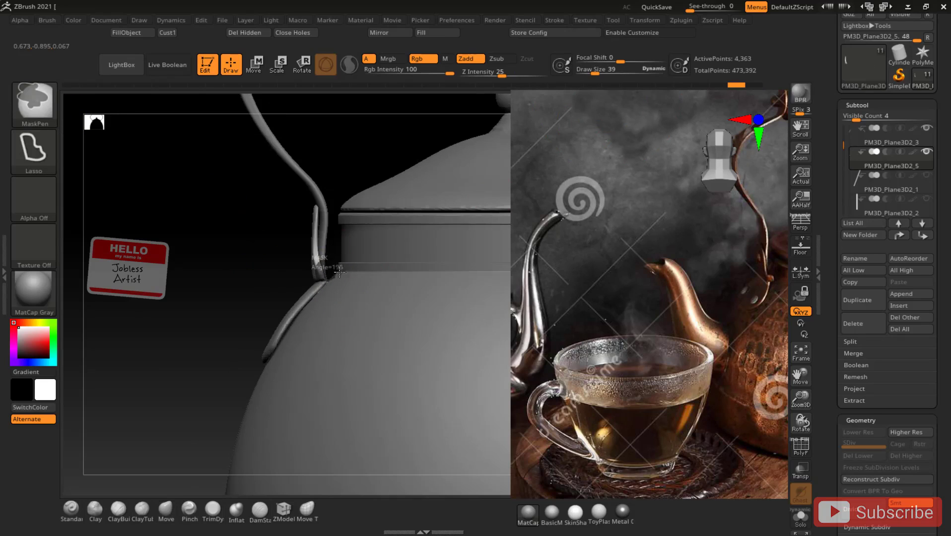
{"action": "key", "text": "w"}
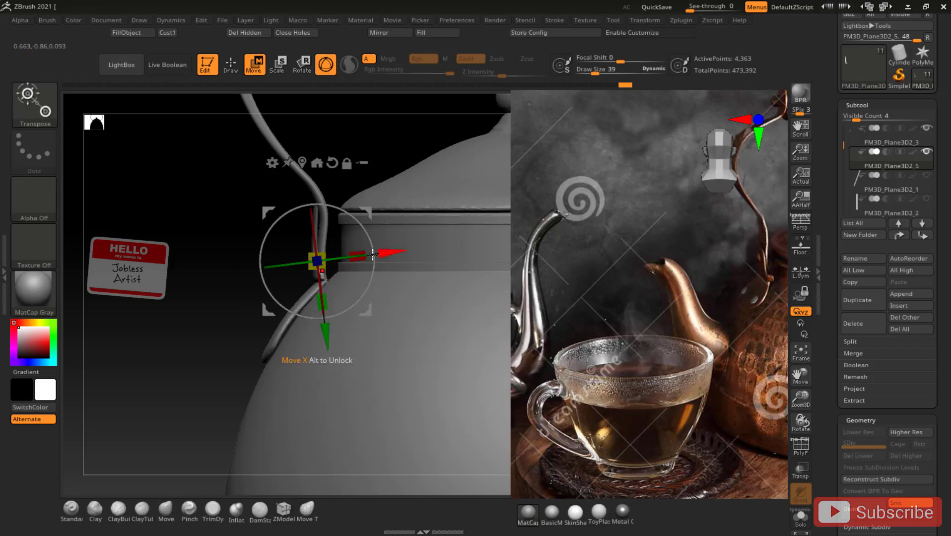
{"action": "left_click_drag", "start_coordinate": [388, 251], "coordinate": [395, 250]}
- Nudge the upper tab slightly with the Move gizmo to improve its fit against the strap
{"action": "key", "text": "q"}
{"action": "mouse_move", "coordinate": [202, 251]}
{"action": "left_mouse_down"}
{"action": "mouse_move", "coordinate": [253, 276]}
{"action": "mouse_move", "coordinate": [284, 261]}
{"action": "left_mouse_up"}
{"action": "left_click_drag", "start_coordinate": [487, 124], "coordinate": [432, 229]}
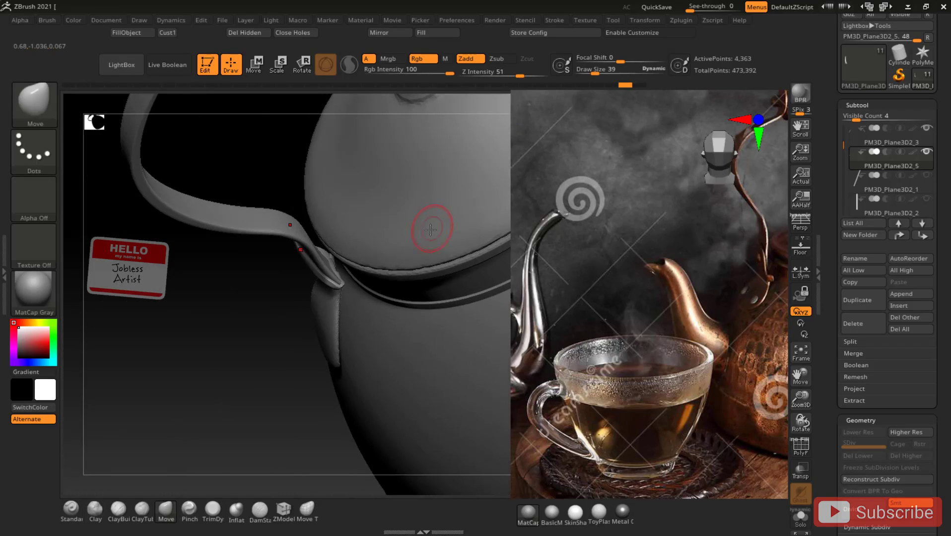
{"action": "key", "text": "w"}
{"action": "left_click_drag", "start_coordinate": [376, 215], "coordinate": [380, 212]}
{"action": "left_click_drag", "start_coordinate": [225, 272], "coordinate": [309, 250]}
{"action": "key", "text": "q"}
- Adjust the upper tab's lower corner with the Move brush and shift its lower end further toward the body along X
{"action": "mouse_move", "coordinate": [446, 191]}
{"action": "left_mouse_down"}
{"action": "mouse_move", "coordinate": [469, 100]}
{"action": "mouse_move", "coordinate": [443, 127]}
{"action": "left_mouse_up"}
{"action": "left_click_drag", "start_coordinate": [341, 274], "coordinate": [338, 268]}
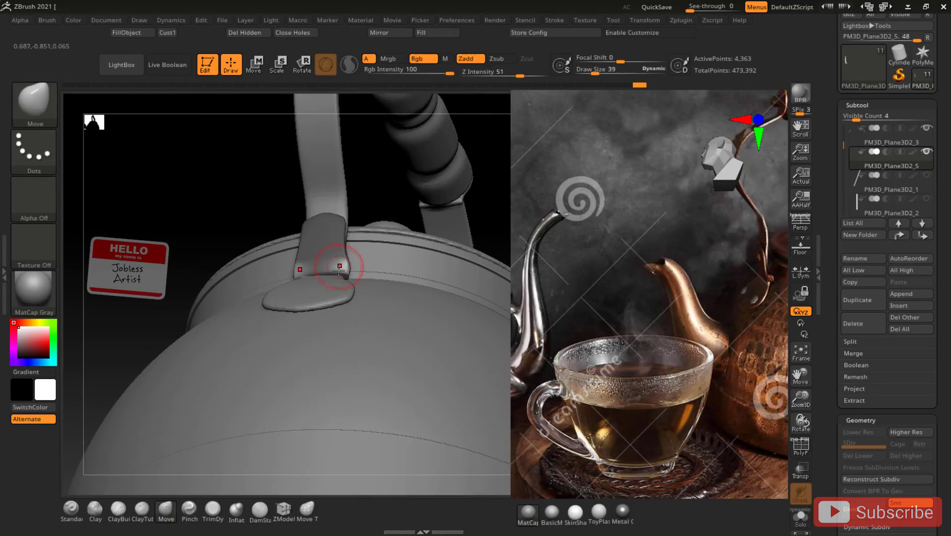
{"action": "key", "text": "w"}
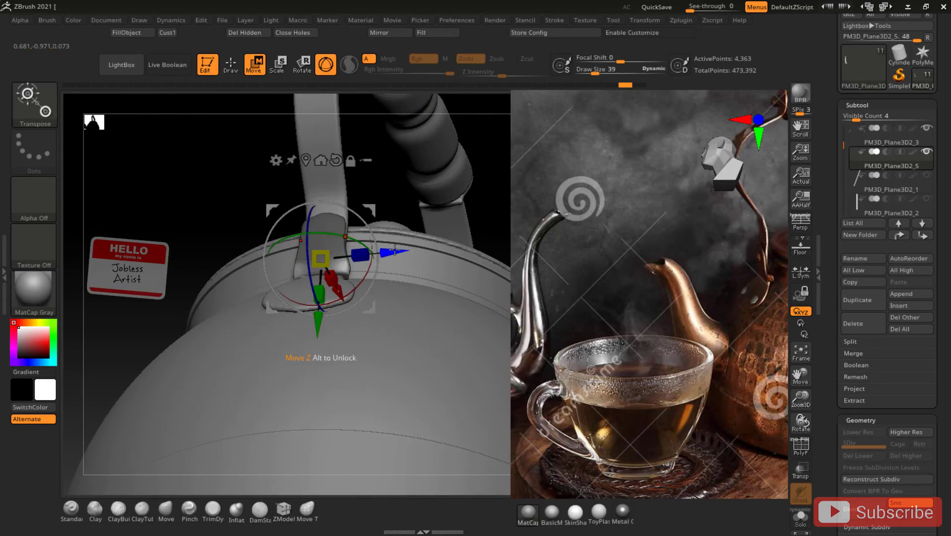
{"action": "left_click_drag", "start_coordinate": [491, 200], "coordinate": [442, 227]}
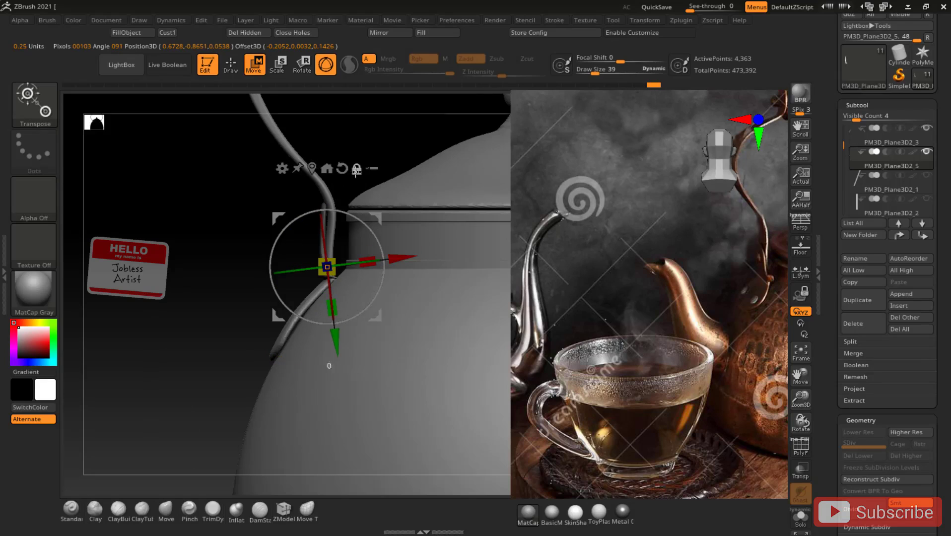
{"action": "left_click_drag", "start_coordinate": [399, 257], "coordinate": [405, 257]}
{"action": "left_click_drag", "start_coordinate": [163, 245], "coordinate": [308, 231]}
{"action": "key", "text": "q"}
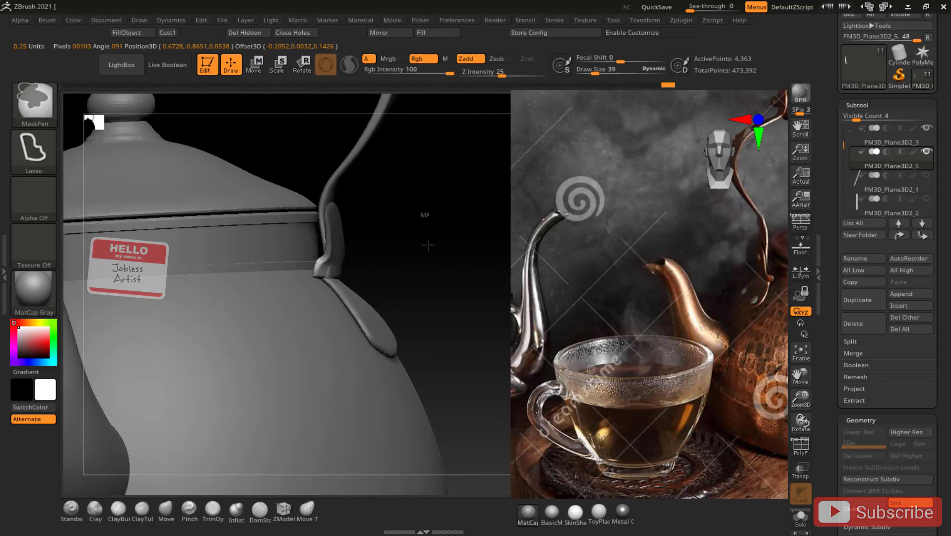
{"action": "left_click_drag", "start_coordinate": [449, 215], "coordinate": [354, 218], "text": "shift"}
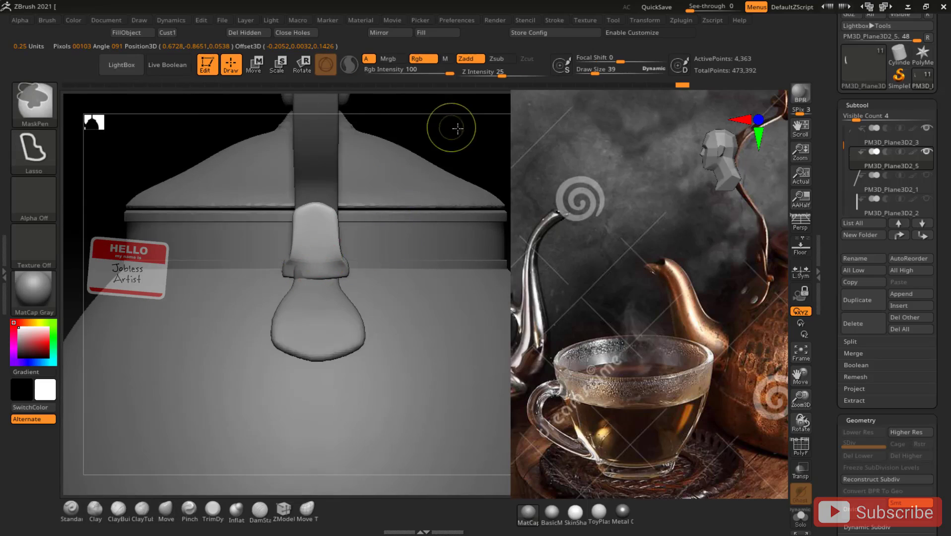
{"action": "left_click", "coordinate": [335, 248], "text": "ctrl"}
- Set the draw size to 81 and soften the upper tab's projecting bottom lip with the Smooth brush
{"action": "left_click_drag", "start_coordinate": [101, 211], "coordinate": [102, 292]}
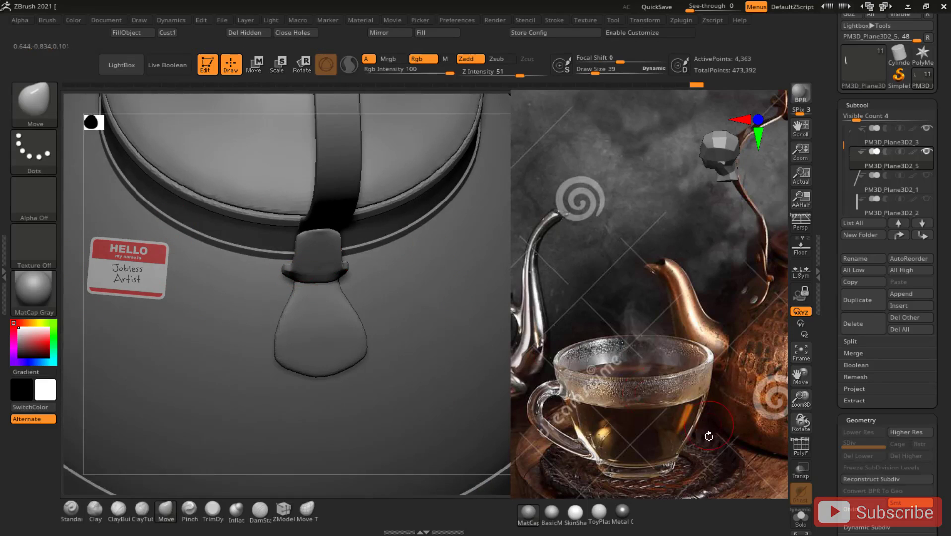
{"action": "left_click_drag", "start_coordinate": [798, 402], "coordinate": [665, 390]}
{"action": "left_click_drag", "start_coordinate": [496, 477], "coordinate": [485, 347]}
{"action": "left_click", "coordinate": [602, 72]}
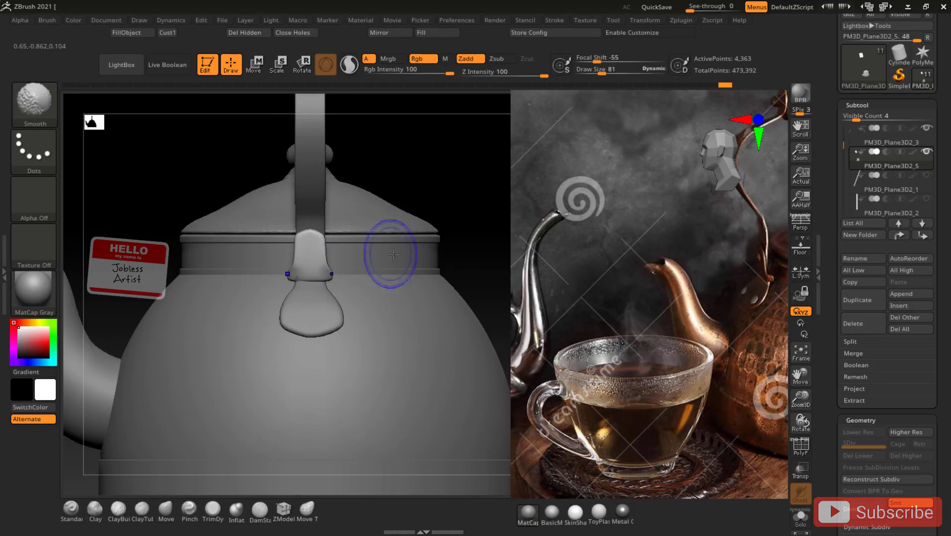
{"action": "mouse_move", "coordinate": [486, 166]}
{"action": "left_mouse_down"}
{"action": "mouse_move", "coordinate": [415, 177]}
{"action": "mouse_move", "coordinate": [416, 191]}
{"action": "mouse_move", "coordinate": [384, 187]}
{"action": "mouse_move", "coordinate": [489, 201]}
{"action": "left_mouse_up"}
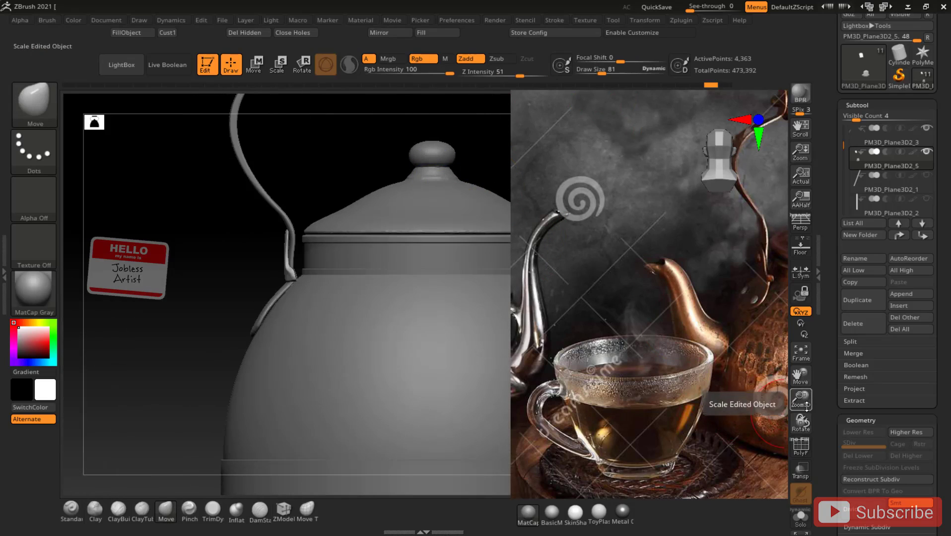
- Set the draw size to 26, undo the last Move stroke, and readjust the lip's inner edge beside the body
{"action": "left_click_drag", "start_coordinate": [800, 397], "coordinate": [754, 408]}
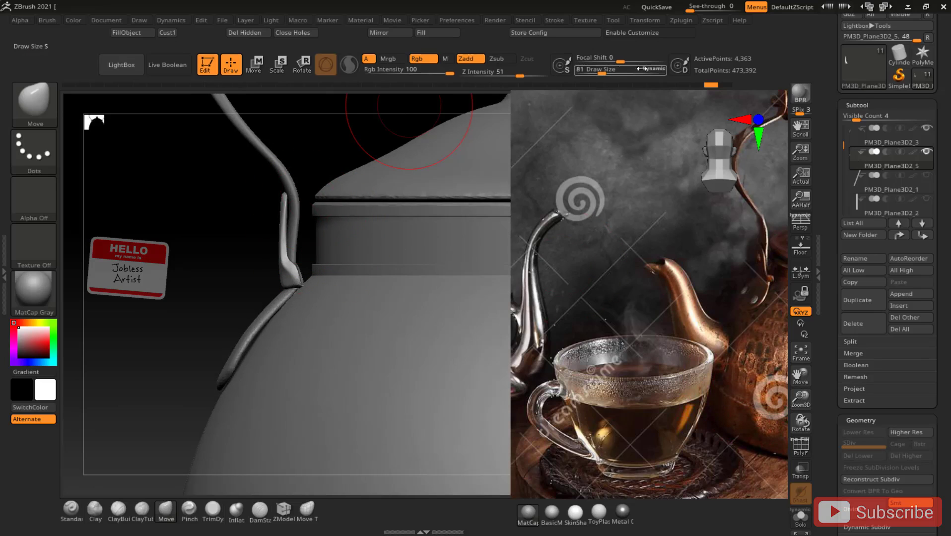
{"action": "left_click_drag", "start_coordinate": [602, 69], "coordinate": [592, 72]}
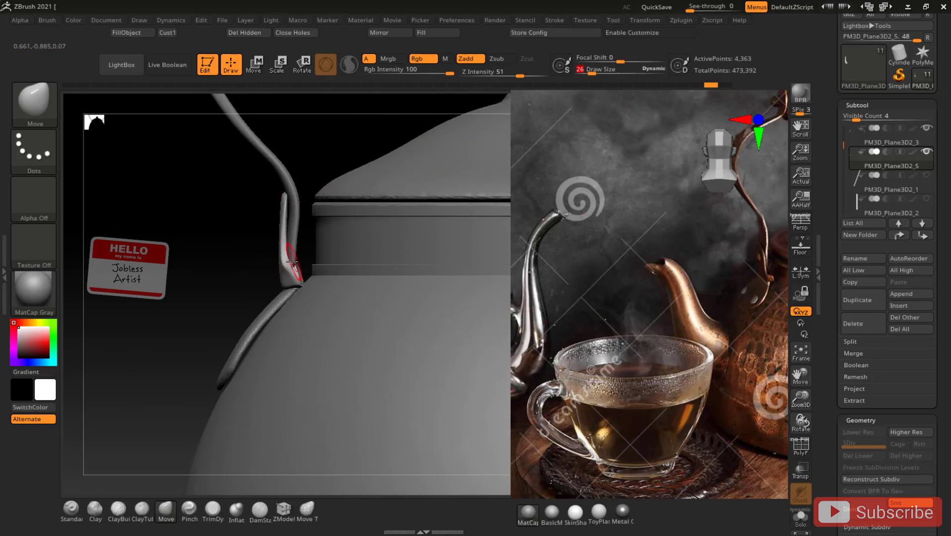
{"action": "key", "text": "ctrl+z"}
{"action": "left_click_drag", "start_coordinate": [298, 275], "coordinate": [299, 275]}
- Try smoothing the side of the upper tab above its bottom lip and undo that stroke
{"action": "left_click_drag", "start_coordinate": [247, 257], "coordinate": [196, 251]}
{"action": "left_click_drag", "start_coordinate": [177, 145], "coordinate": [229, 163]}
{"action": "mouse_move", "coordinate": [268, 280]}
{"action": "left_mouse_down", "text": "shift"}
{"action": "mouse_move", "coordinate": [247, 277]}
{"action": "mouse_move", "coordinate": [276, 275]}
{"action": "mouse_move", "coordinate": [286, 289]}
{"action": "mouse_move", "coordinate": [285, 237]}
{"action": "left_mouse_up", "text": "shift"}
{"action": "key", "text": "ctrl+z"}
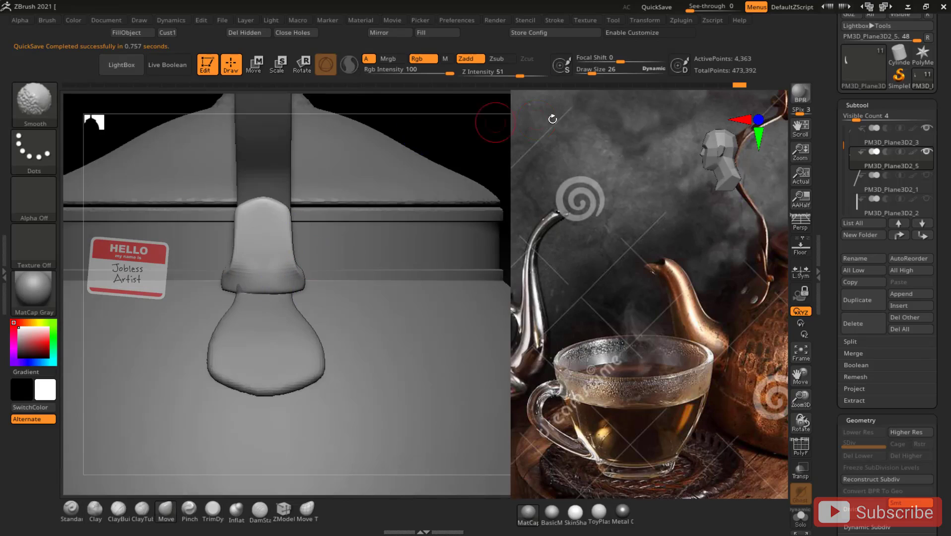
- Remesh the upper tab with DynaMesh at resolution 448
{"action": "scroll", "coordinate": [924, 382], "scroll_direction": "down", "scroll_amount": 5}
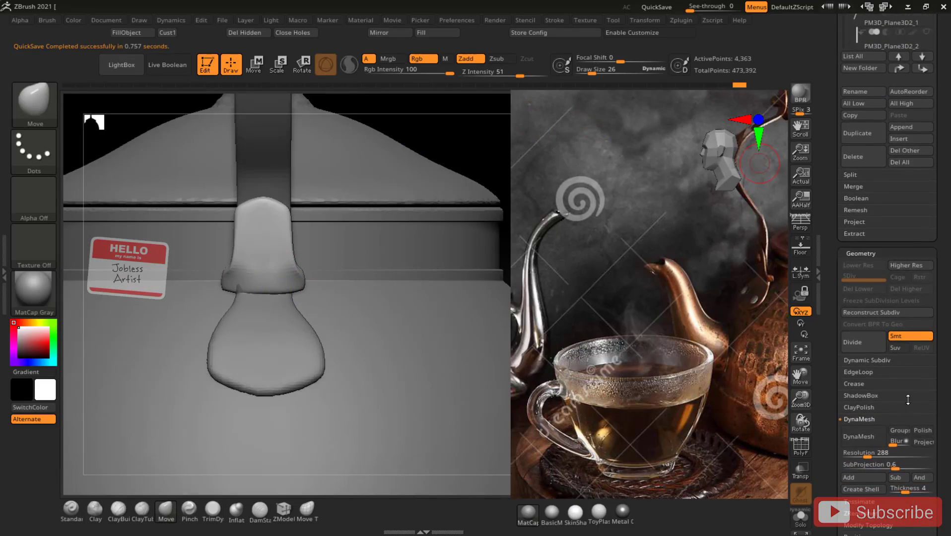
{"action": "left_click_drag", "start_coordinate": [865, 453], "coordinate": [866, 453]}
{"action": "left_click", "coordinate": [862, 438]}
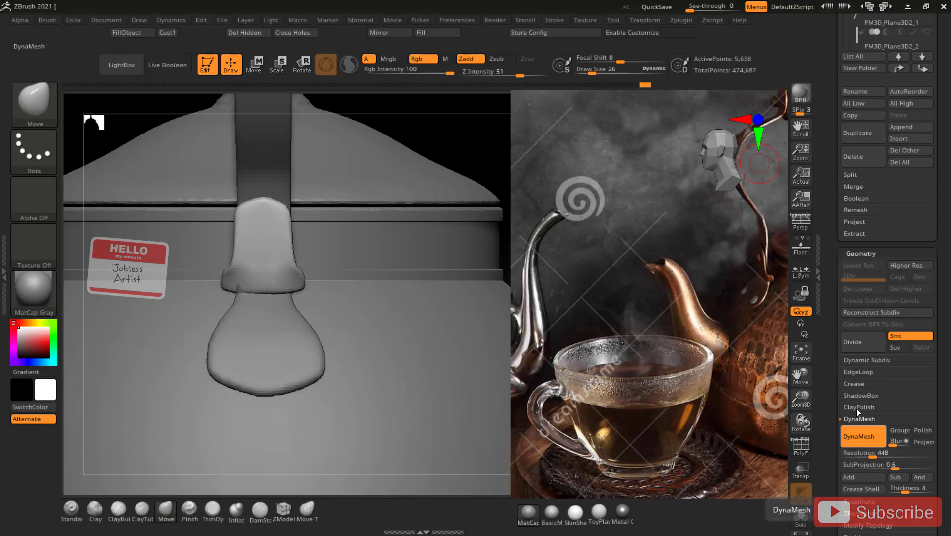
- Set the draw size to 45 and refine the side corner of the upper tab's bottom lip with the Move brush
{"action": "key", "text": "shift"}
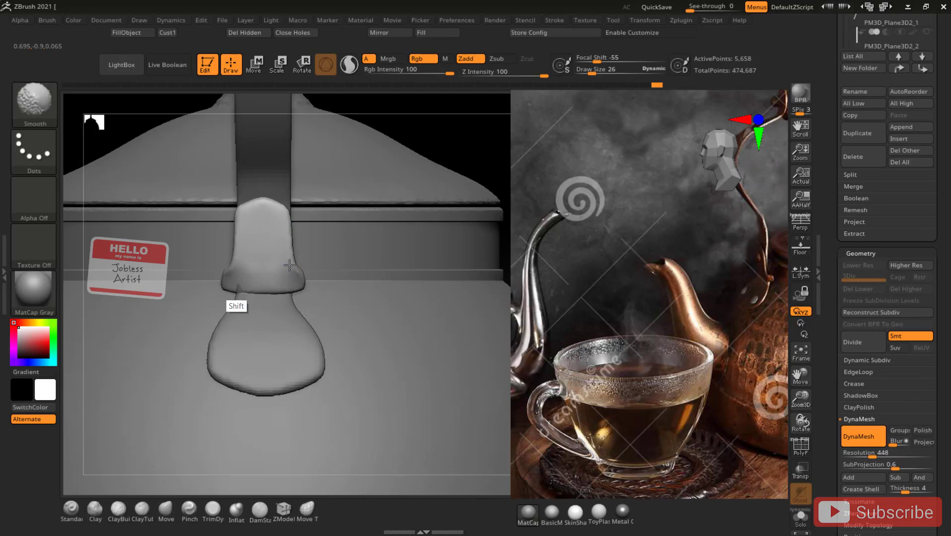
{"action": "mouse_move", "coordinate": [452, 134]}
{"action": "left_mouse_down"}
{"action": "mouse_move", "coordinate": [461, 128]}
{"action": "mouse_move", "coordinate": [351, 178]}
{"action": "left_mouse_up"}
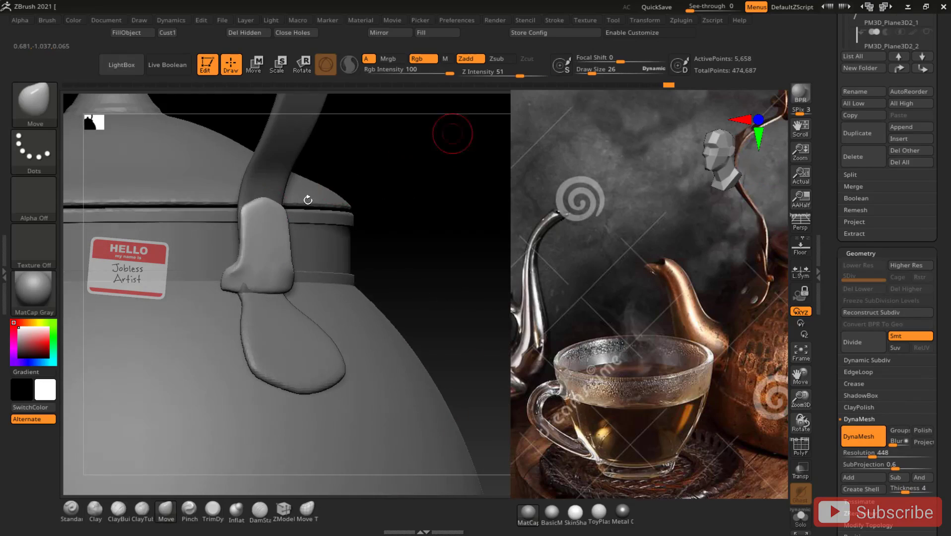
{"action": "left_click", "coordinate": [596, 73]}
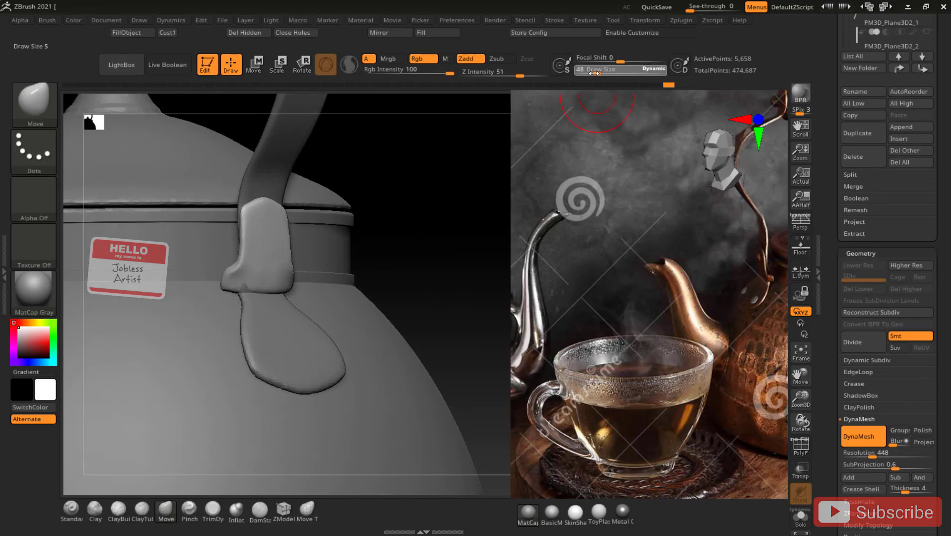
{"action": "left_click_drag", "start_coordinate": [469, 176], "coordinate": [465, 211]}
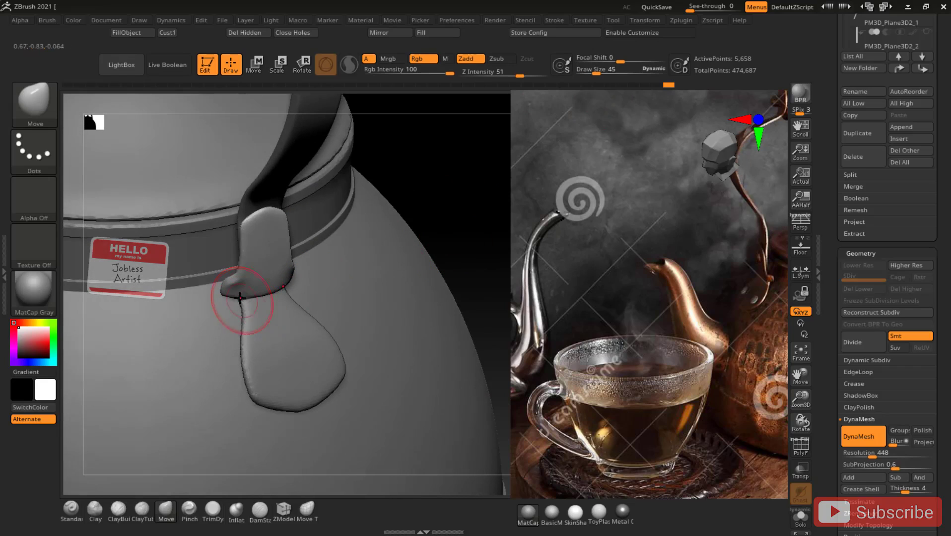
{"action": "left_click_drag", "start_coordinate": [244, 299], "coordinate": [245, 300]}
{"action": "left_click_drag", "start_coordinate": [452, 187], "coordinate": [456, 127]}
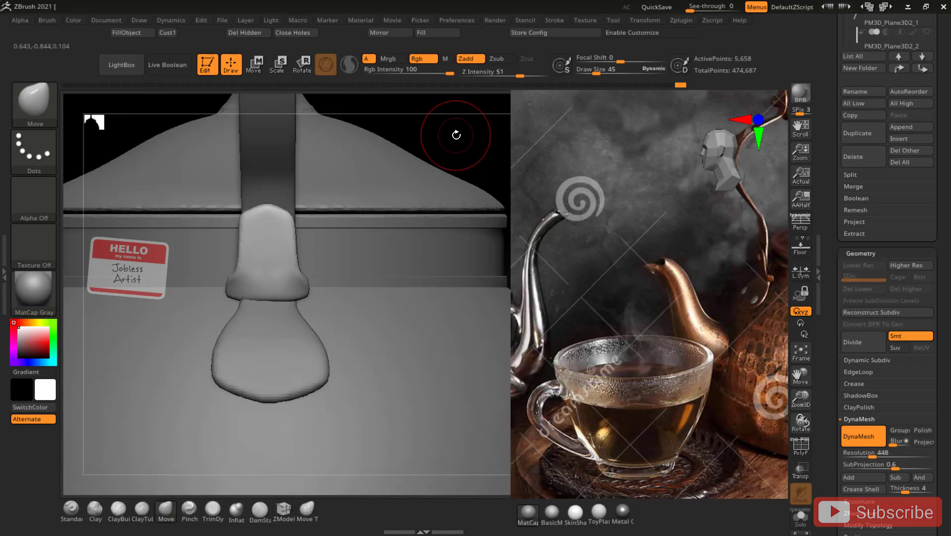
- Straighten the bottom edge of the upper tab's lip with ClipRect, undoing the first misplaced clip
{"action": "left_click_drag", "start_coordinate": [467, 131], "coordinate": [438, 151]}
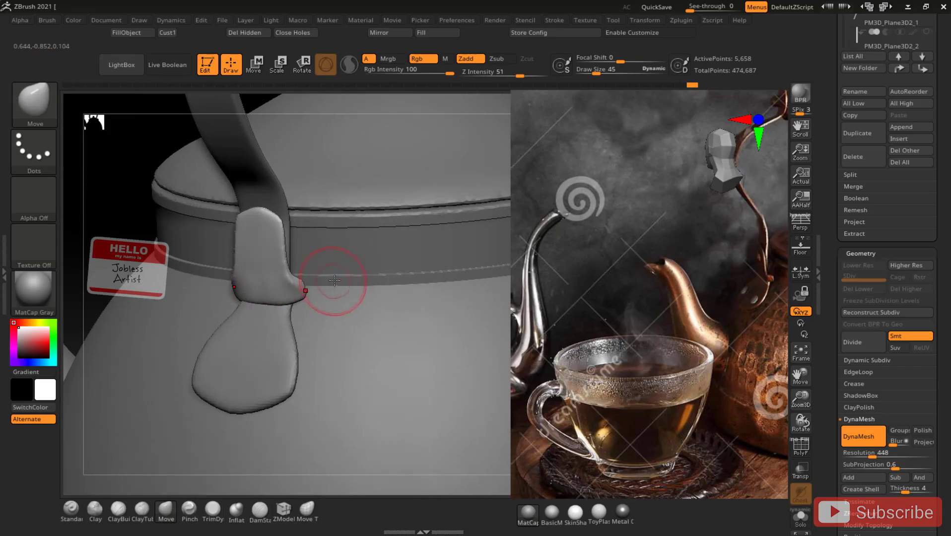
{"action": "mouse_move", "coordinate": [98, 254]}
{"action": "left_mouse_down"}
{"action": "mouse_move", "coordinate": [125, 278]}
{"action": "mouse_move", "coordinate": [130, 253]}
{"action": "left_mouse_up"}
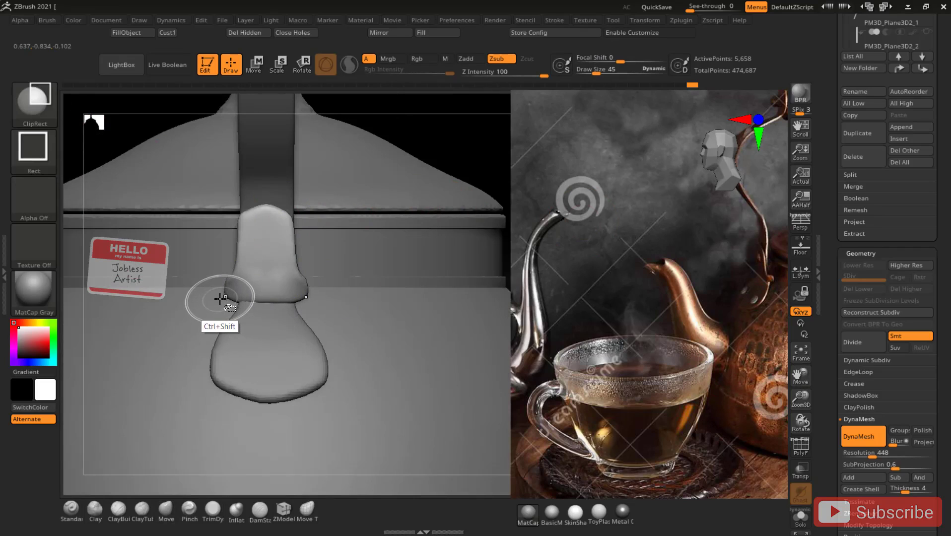
{"action": "mouse_move", "coordinate": [219, 298]}
{"action": "left_mouse_down", "text": "ctrl+shift"}
{"action": "mouse_move", "coordinate": [361, 297]}
{"action": "mouse_move", "coordinate": [364, 330]}
{"action": "left_mouse_up", "text": "ctrl+shift"}
{"action": "key", "text": "ctrl+z"}
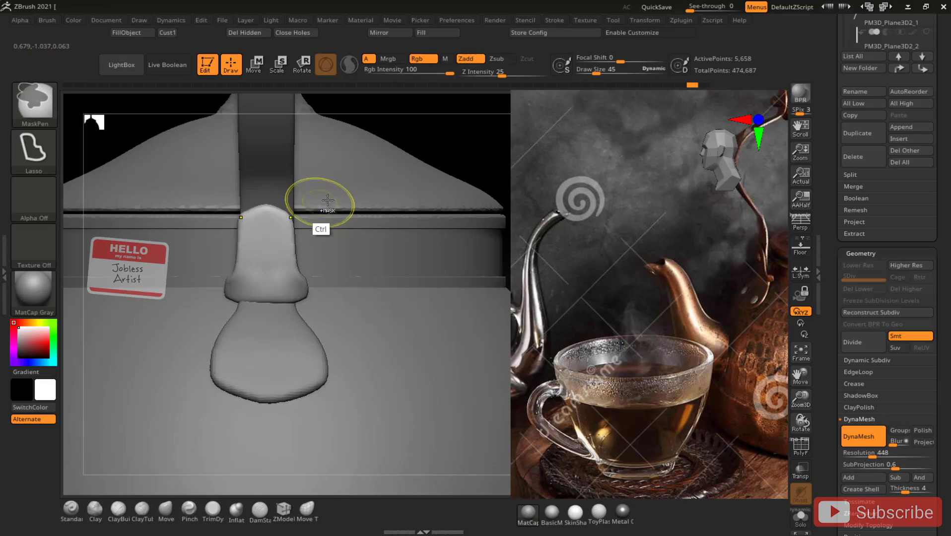
{"action": "mouse_move", "coordinate": [362, 156]}
{"action": "left_mouse_down", "text": "ctrl+alt+shift"}
{"action": "mouse_move", "coordinate": [359, 293]}
{"action": "mouse_move", "coordinate": [183, 298]}
{"action": "mouse_move", "coordinate": [191, 286]}
{"action": "left_mouse_up", "text": "ctrl+alt+shift"}
{"action": "left_click_drag", "start_coordinate": [467, 155], "coordinate": [379, 205]}
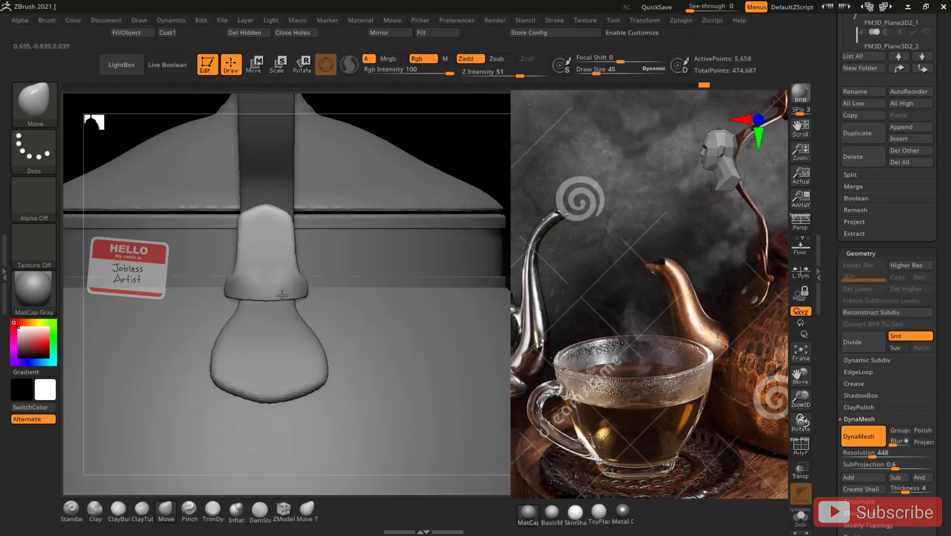
- Try trimming the upper tab's top end from the side with TrimDynamic and undo that stroke
{"action": "left_click_drag", "start_coordinate": [406, 264], "coordinate": [301, 233]}
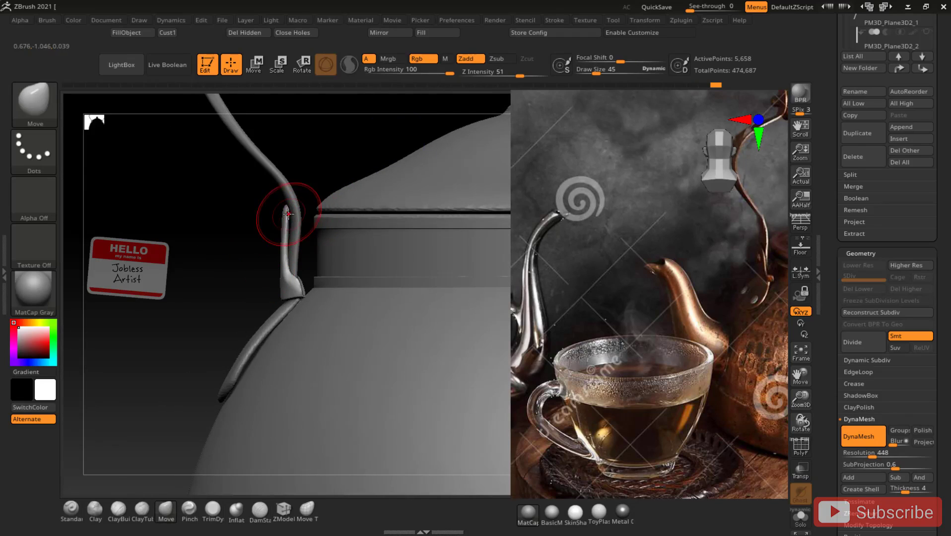
{"action": "left_click", "coordinate": [215, 510]}
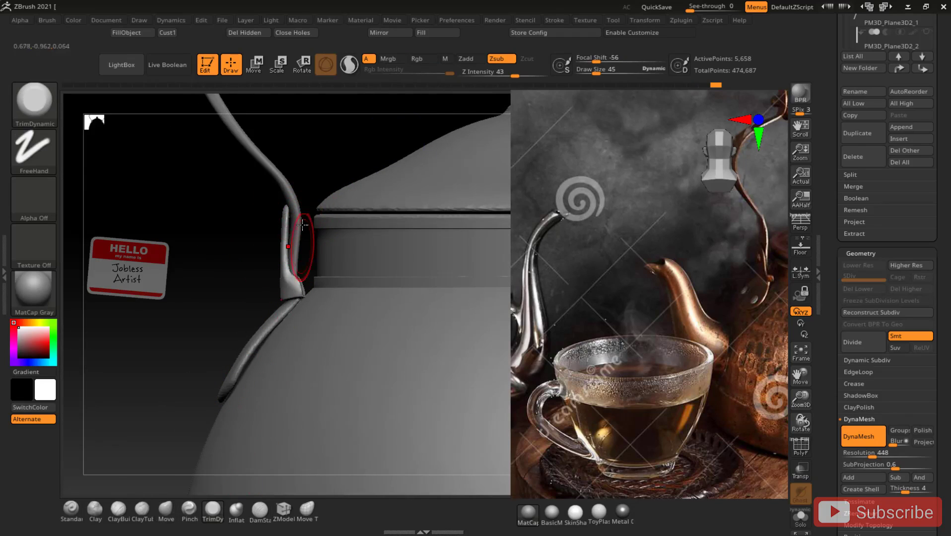
{"action": "left_click_drag", "start_coordinate": [285, 220], "coordinate": [289, 205]}
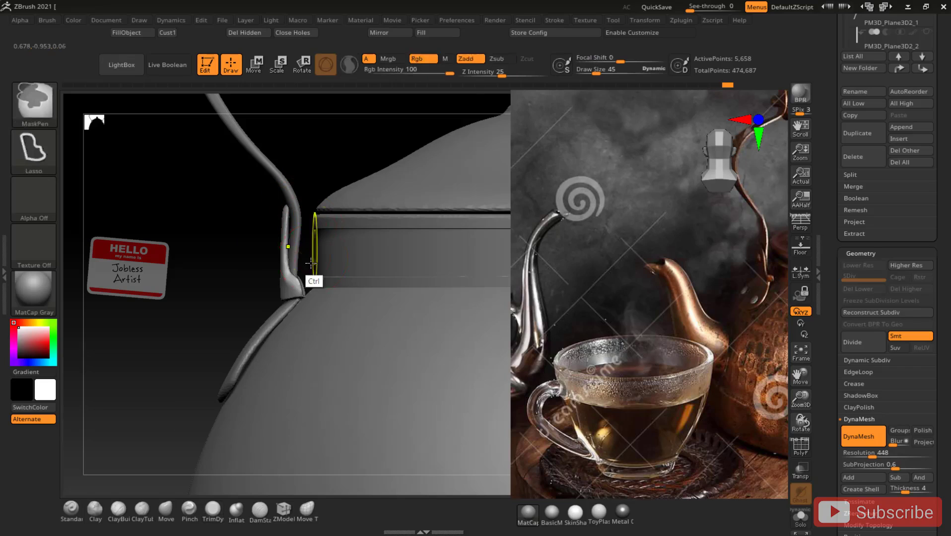
{"action": "mouse_move", "coordinate": [160, 260]}
{"action": "left_mouse_down"}
{"action": "mouse_move", "coordinate": [231, 312]}
{"action": "mouse_move", "coordinate": [267, 280]}
{"action": "left_mouse_up"}
- Insert a Cylinder3D subtool beneath the upper tab's subtool and activate its transform gizmo
{"action": "left_click_drag", "start_coordinate": [893, 79], "coordinate": [899, 347]}
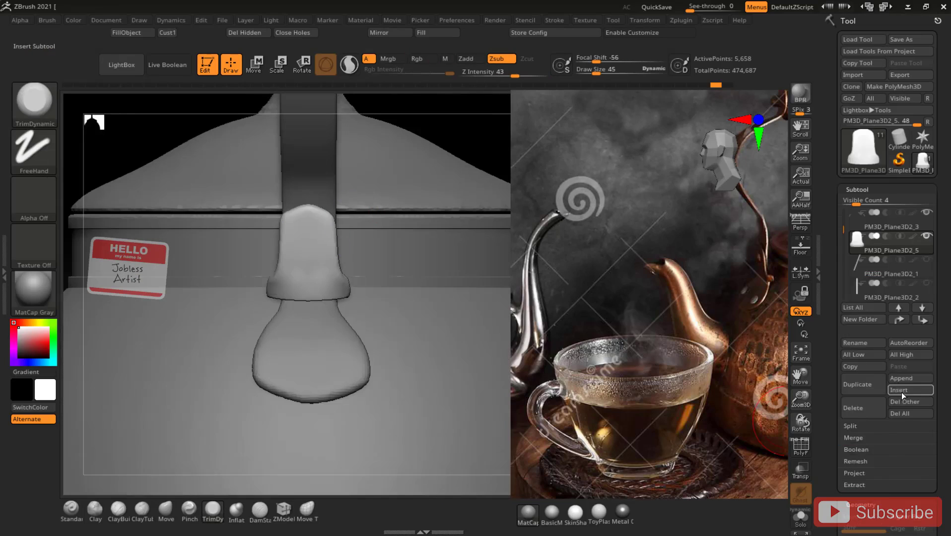
{"action": "left_click", "coordinate": [901, 392]}
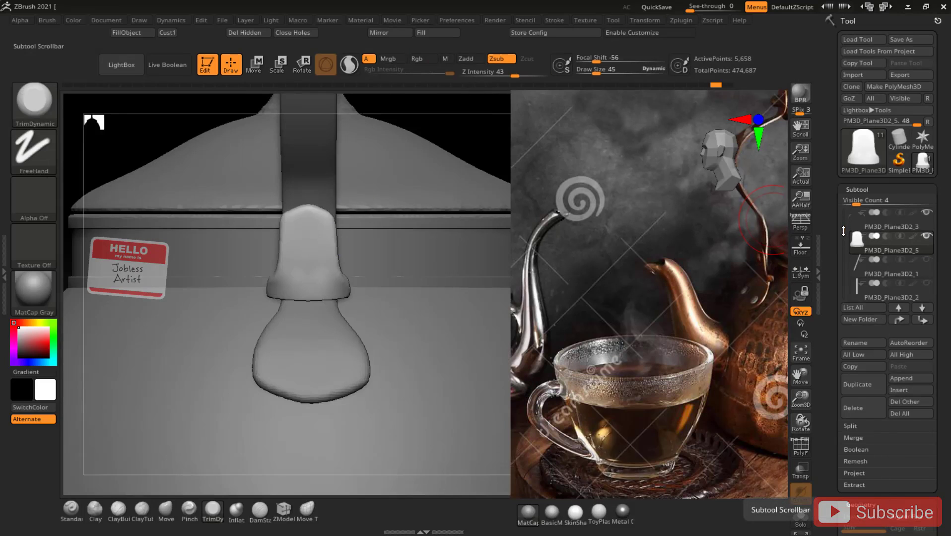
{"action": "scroll", "coordinate": [843, 231], "scroll_direction": "down", "scroll_amount": 2}
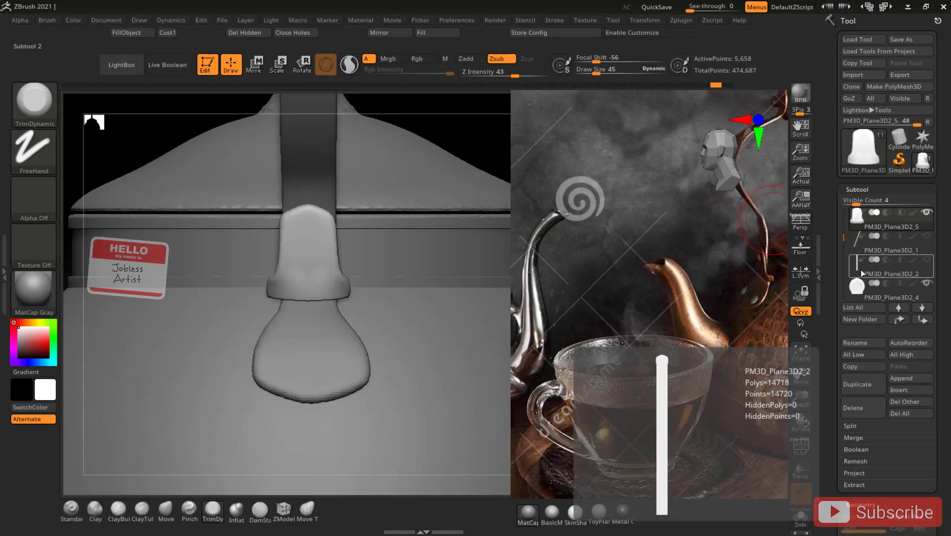
{"action": "left_click", "coordinate": [902, 392]}
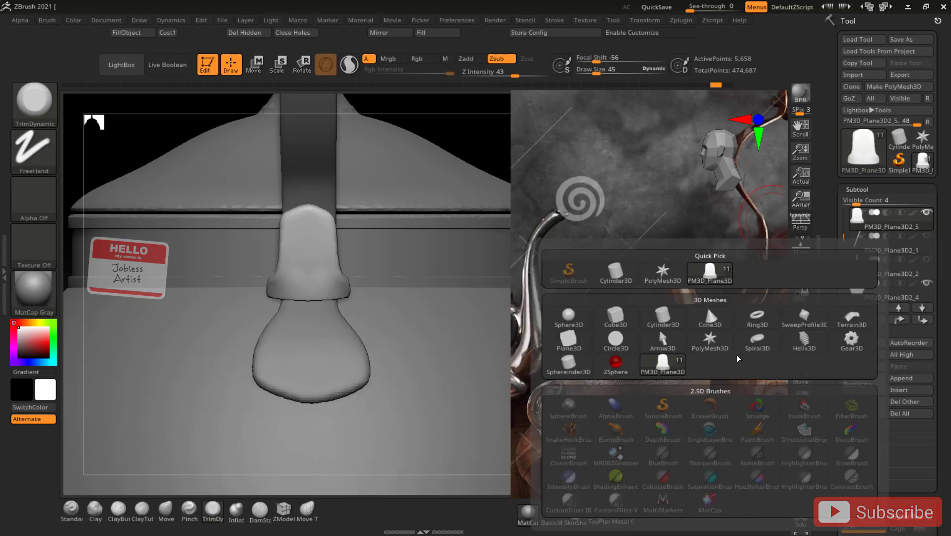
{"action": "left_click", "coordinate": [615, 272]}
{"action": "left_click", "coordinate": [804, 354]}
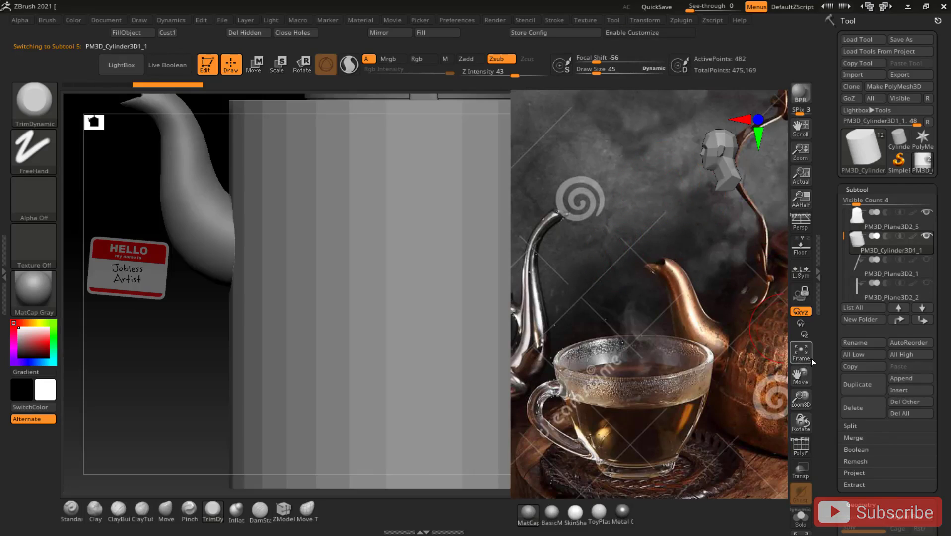
{"action": "left_click_drag", "start_coordinate": [801, 401], "coordinate": [804, 381]}
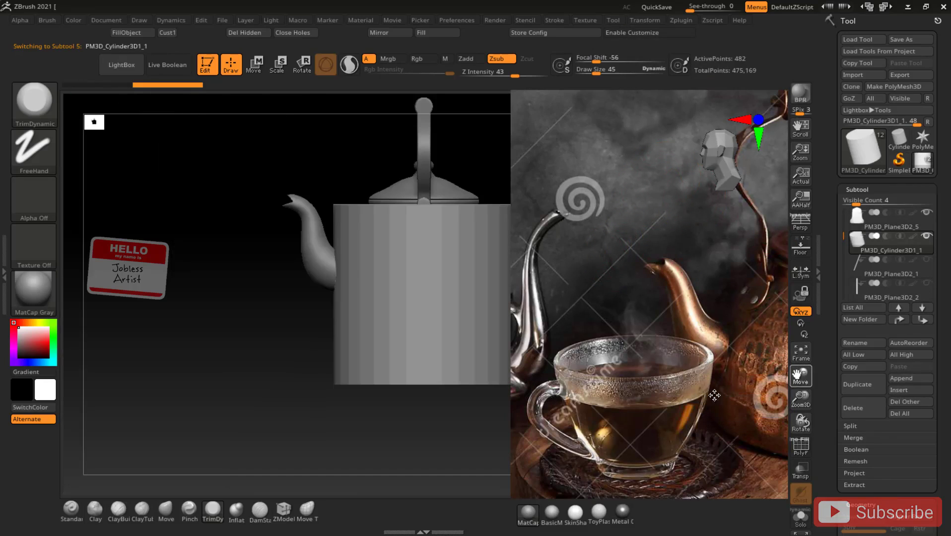
{"action": "left_click_drag", "start_coordinate": [711, 395], "coordinate": [612, 403]}
{"action": "key", "text": "w"}
{"action": "left_click_drag", "start_coordinate": [453, 221], "coordinate": [331, 271]}
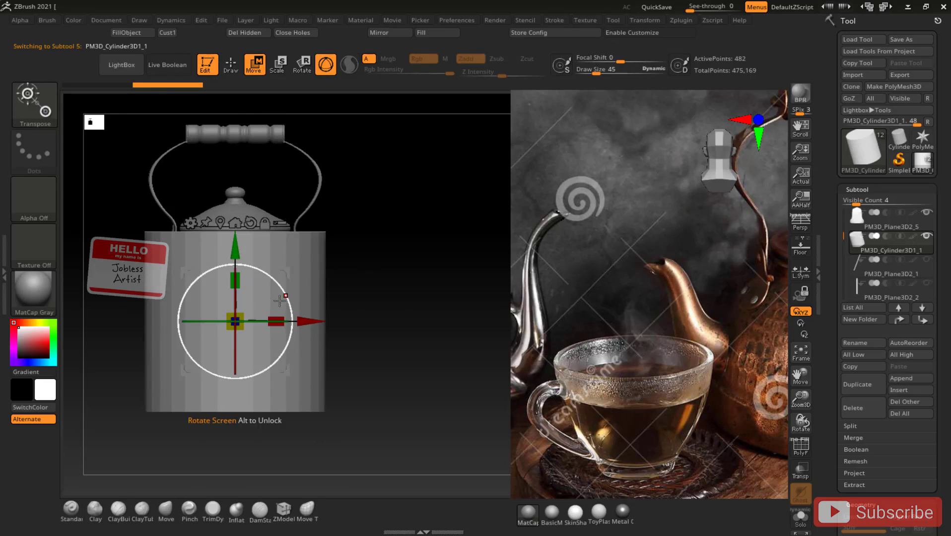
{"action": "left_click", "coordinate": [281, 329], "text": "ctrl+shift"}
{"action": "left_click", "coordinate": [281, 329], "text": "ctrl+shift"}
{"action": "key", "text": "ctrl+z"}
- Crease the cylinder's hard edges with tolerance 45 and subdivide it to level 3
{"action": "left_click_drag", "start_coordinate": [941, 496], "coordinate": [941, 38]}
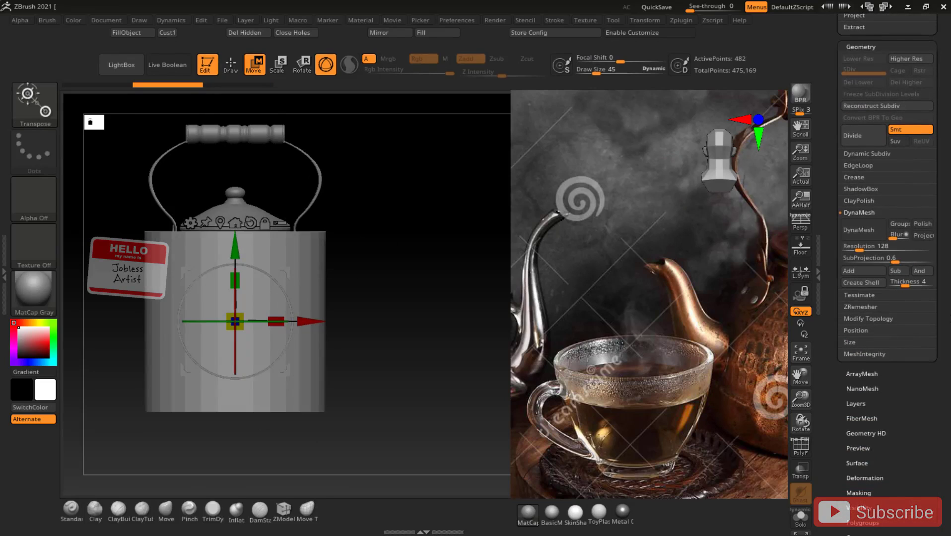
{"action": "left_click", "coordinate": [869, 318]}
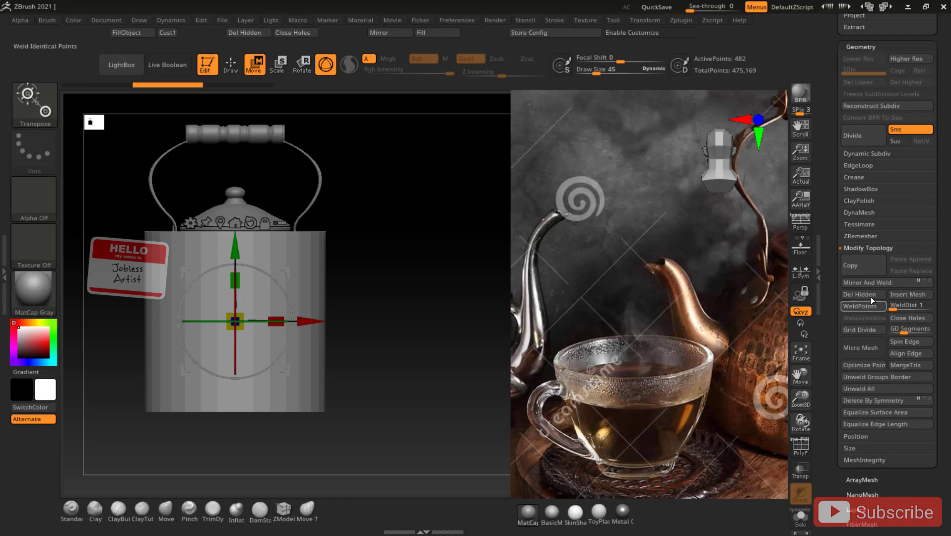
{"action": "left_click", "coordinate": [856, 178]}
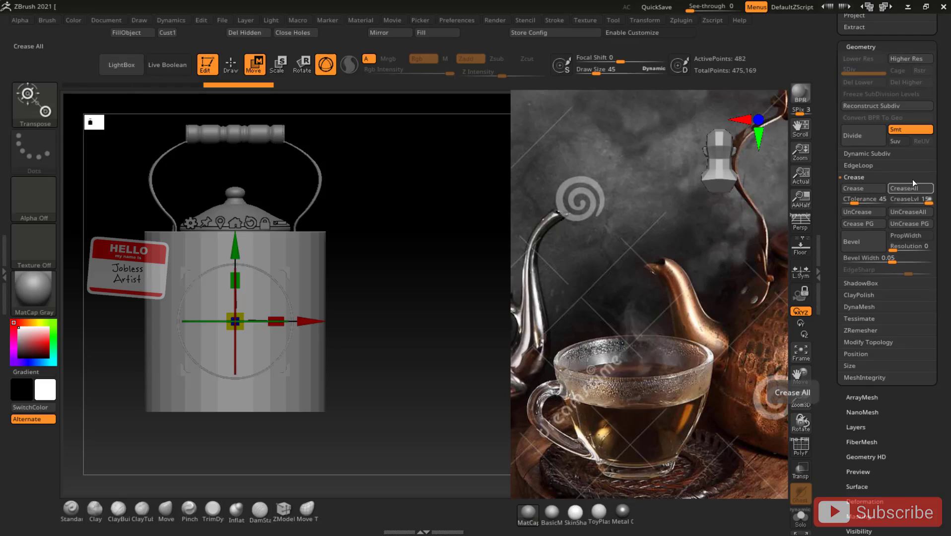
{"action": "key", "text": "ctrl+d"}
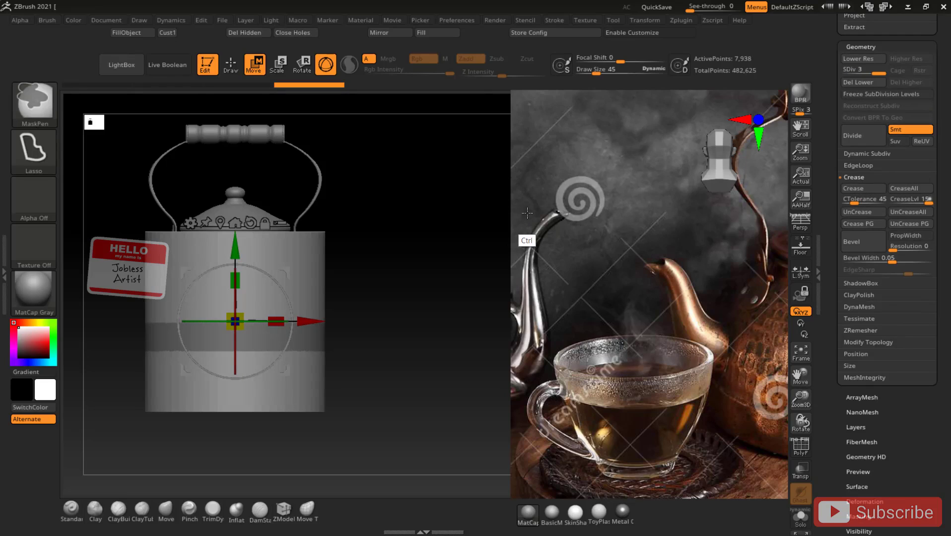
- Scale the cylinder up uniformly and subdivide it to level 4
{"action": "left_click_drag", "start_coordinate": [236, 317], "coordinate": [242, 312]}
{"action": "left_click_drag", "start_coordinate": [443, 212], "coordinate": [441, 257]}
{"action": "key", "text": "ctrl"}
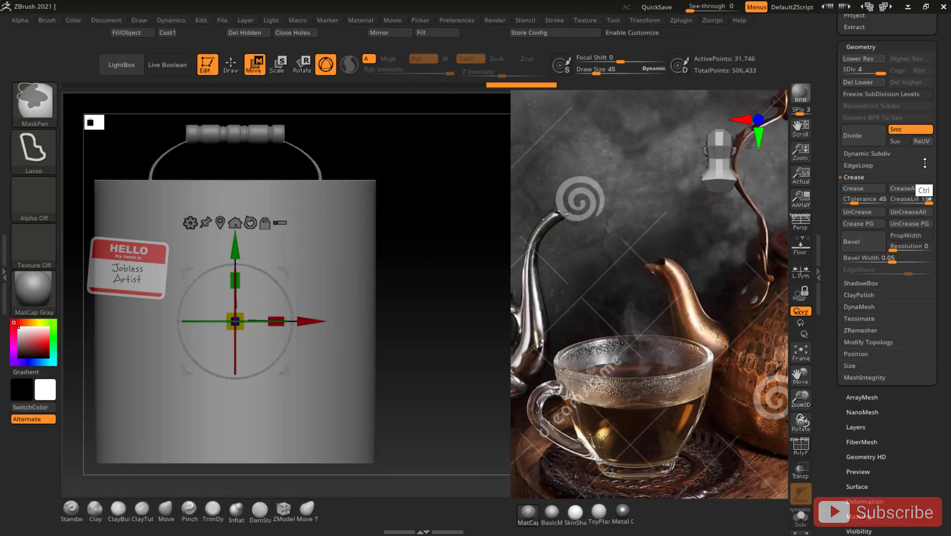
- Delete the cylinder's lower subdivision levels
{"action": "scroll", "coordinate": [869, 247], "scroll_direction": "up", "scroll_amount": 2}
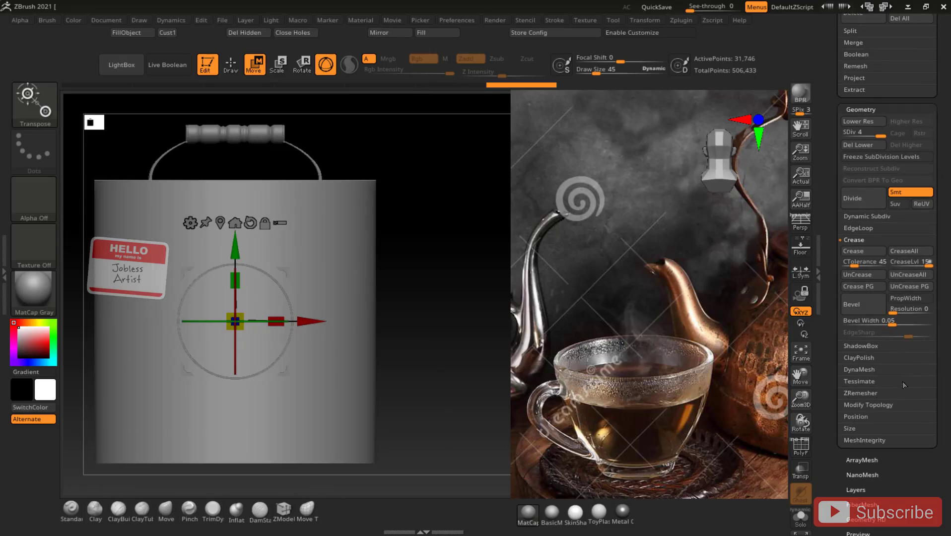
{"action": "scroll", "coordinate": [877, 393], "scroll_direction": "down", "scroll_amount": 5}
{"action": "scroll", "coordinate": [876, 394], "scroll_direction": "up", "scroll_amount": 3}
{"action": "scroll", "coordinate": [903, 191], "scroll_direction": "up", "scroll_amount": 3}
{"action": "scroll", "coordinate": [886, 272], "scroll_direction": "up", "scroll_amount": 3}
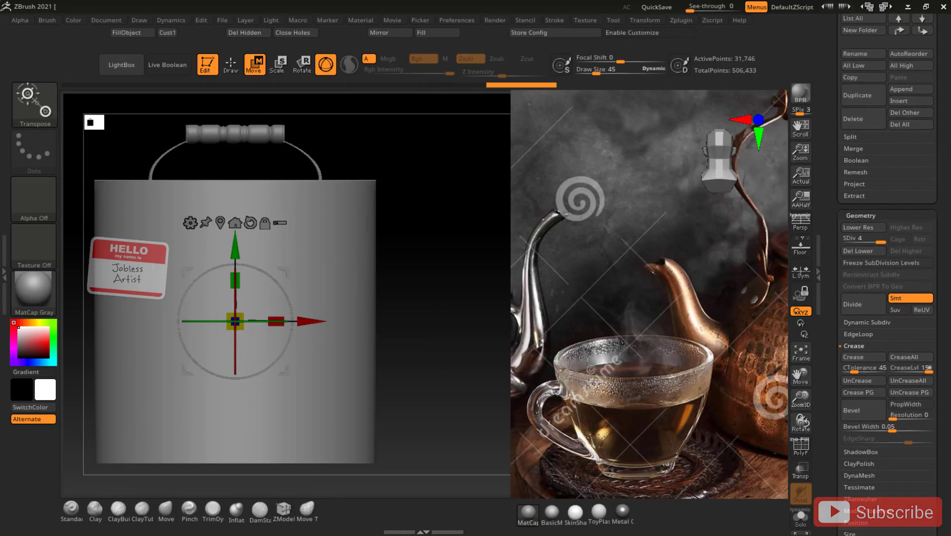
{"action": "mouse_move", "coordinate": [945, 247]}
{"action": "left_mouse_down"}
{"action": "mouse_move", "coordinate": [945, 263]}
{"action": "mouse_move", "coordinate": [945, 235]}
{"action": "left_mouse_up"}
{"action": "left_click", "coordinate": [861, 259]}
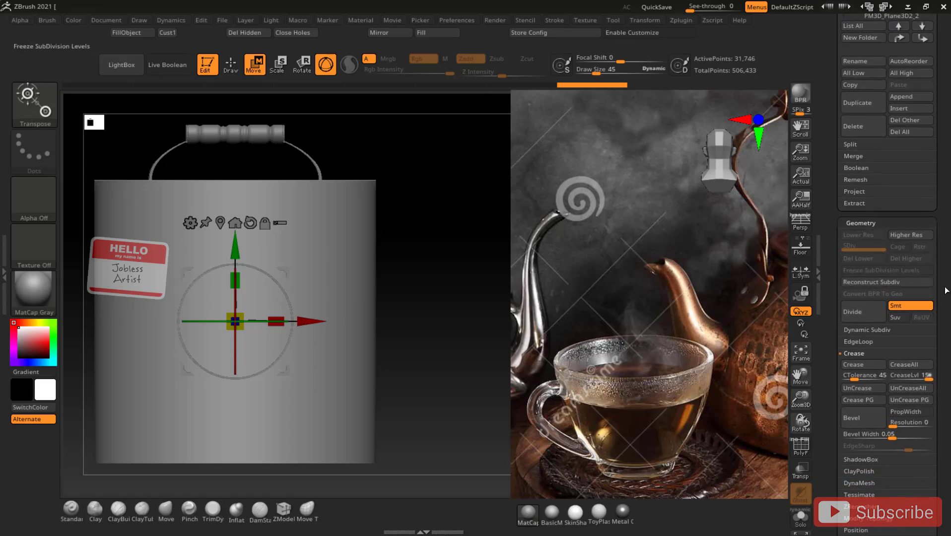
- Remesh the cylinder with DynaMesh at resolution 256
{"action": "scroll", "coordinate": [868, 253], "scroll_direction": "down", "scroll_amount": 3}
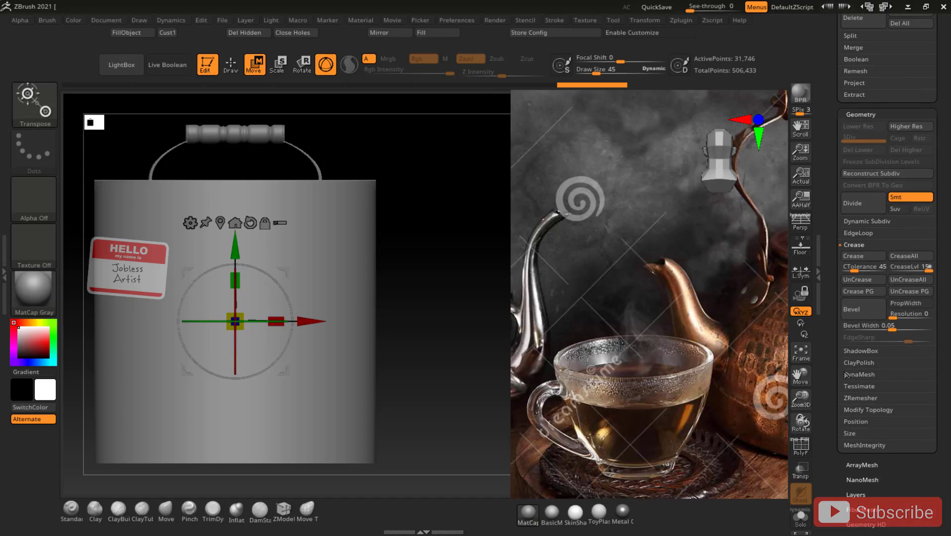
{"action": "left_click", "coordinate": [859, 378]}
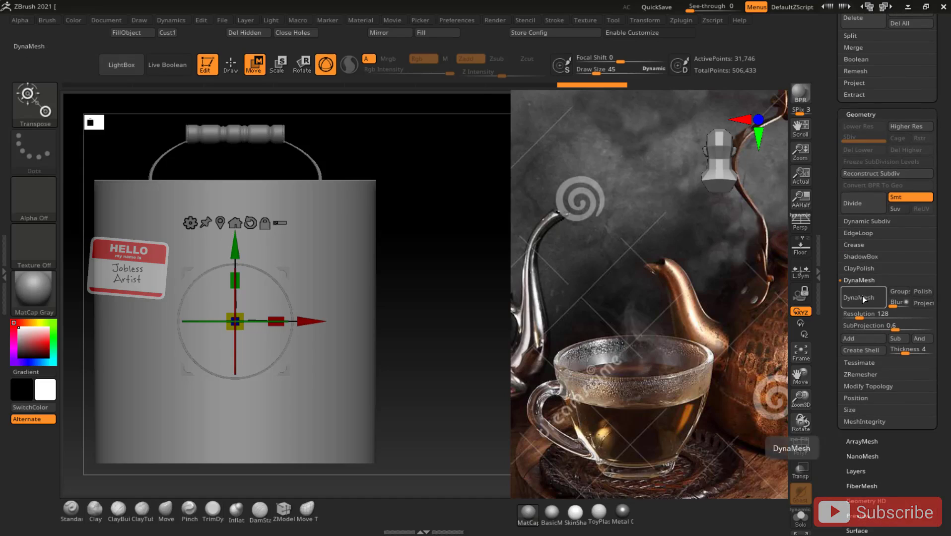
{"action": "left_click", "coordinate": [849, 314]}
{"action": "type", "text": "256"}
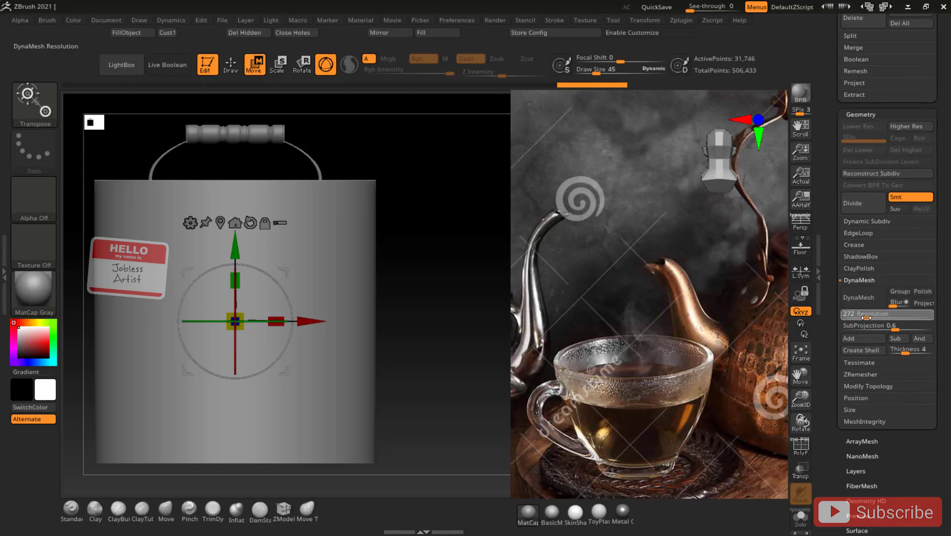
{"action": "left_click", "coordinate": [862, 299]}
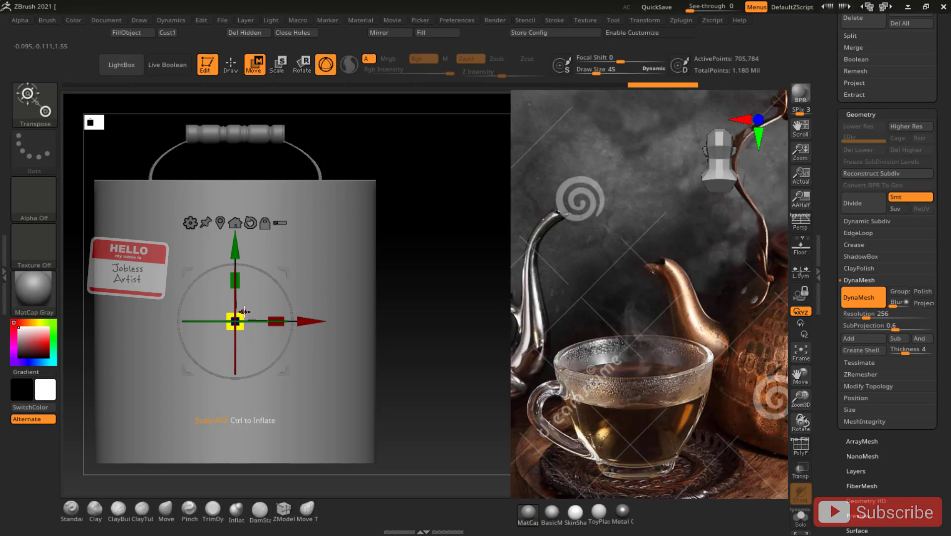
- Shrink the cylinder to a small piece and place it outside the teapot body near the upper tab's height
{"action": "left_click_drag", "start_coordinate": [243, 314], "coordinate": [243, 314]}
{"action": "left_click_drag", "start_coordinate": [289, 273], "coordinate": [157, 200]}
{"action": "left_click_drag", "start_coordinate": [803, 399], "coordinate": [805, 448]}
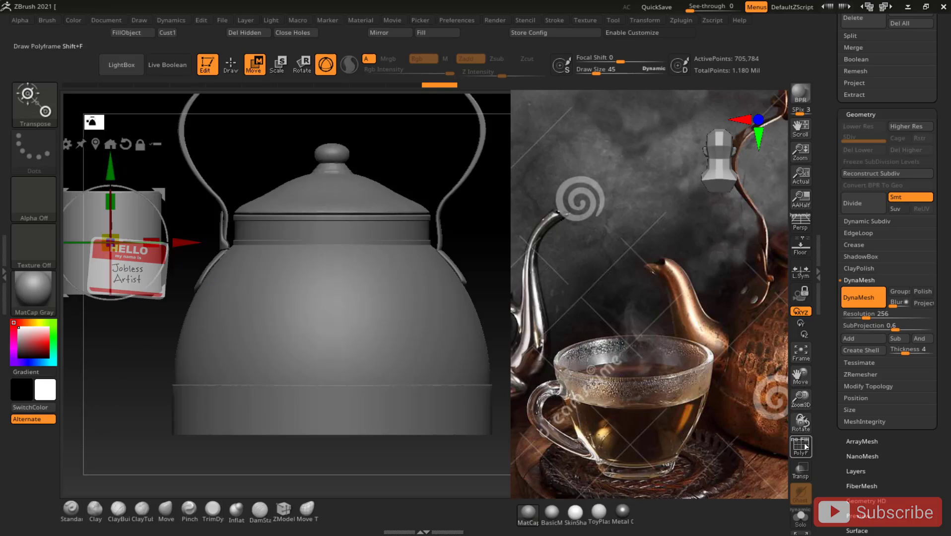
{"action": "left_click_drag", "start_coordinate": [473, 217], "coordinate": [489, 249]}
{"action": "left_click_drag", "start_coordinate": [123, 230], "coordinate": [118, 237]}
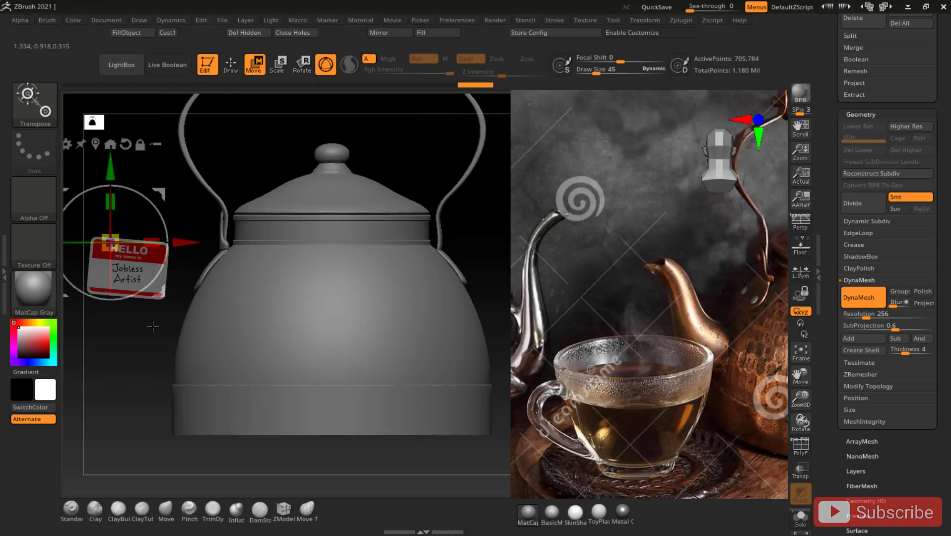
{"action": "key", "text": "q"}
{"action": "left_click_drag", "start_coordinate": [803, 398], "coordinate": [802, 446]}
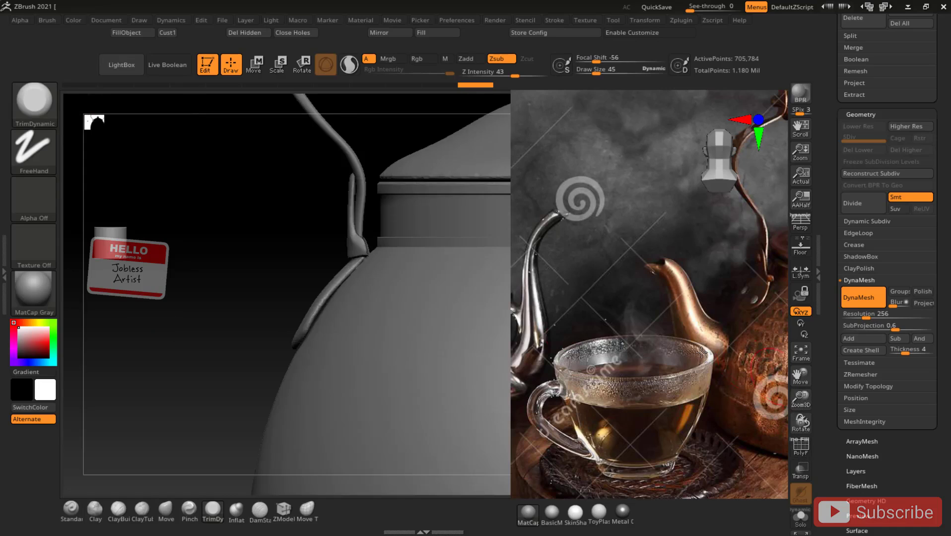
{"action": "left_click_drag", "start_coordinate": [262, 255], "coordinate": [414, 251]}
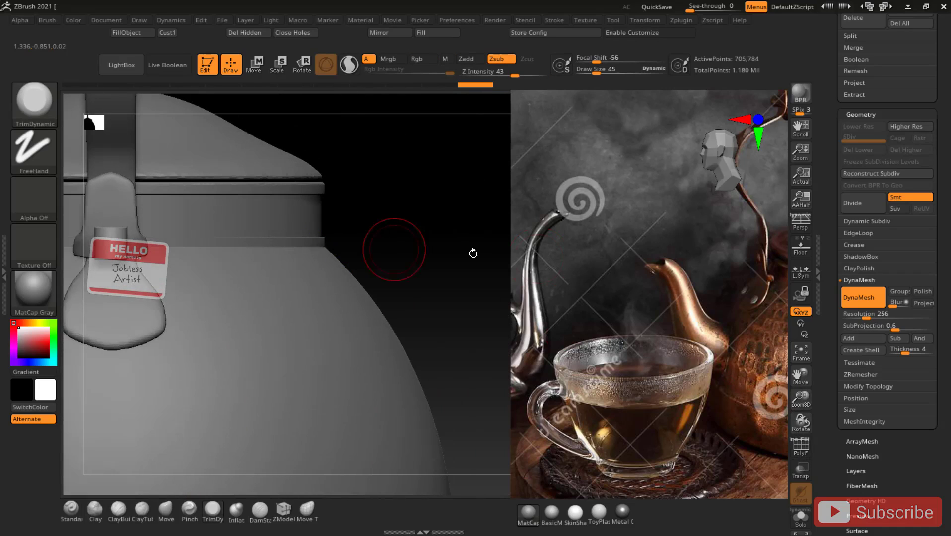
- Duplicate the small cylinder subtool and hide the original
{"action": "left_click_drag", "start_coordinate": [801, 404], "coordinate": [908, 252]}
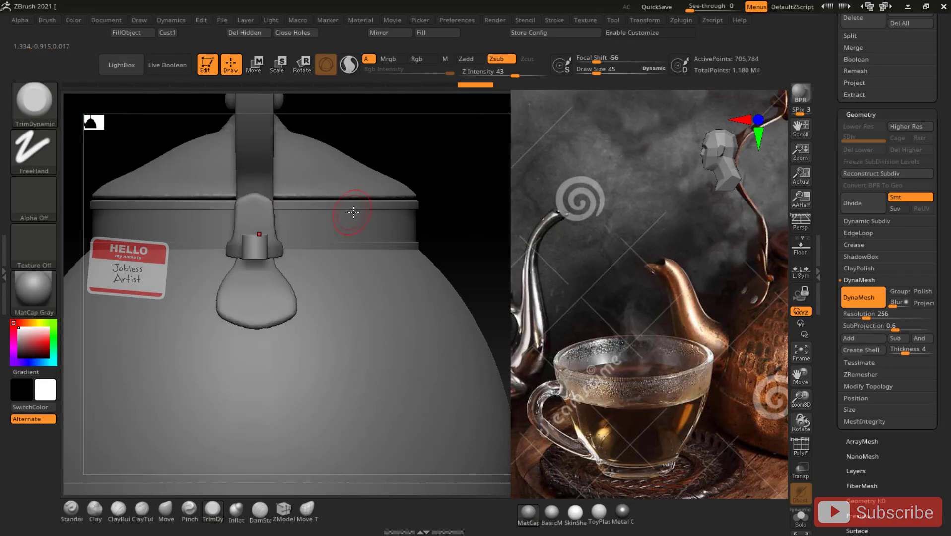
{"action": "key", "text": "w"}
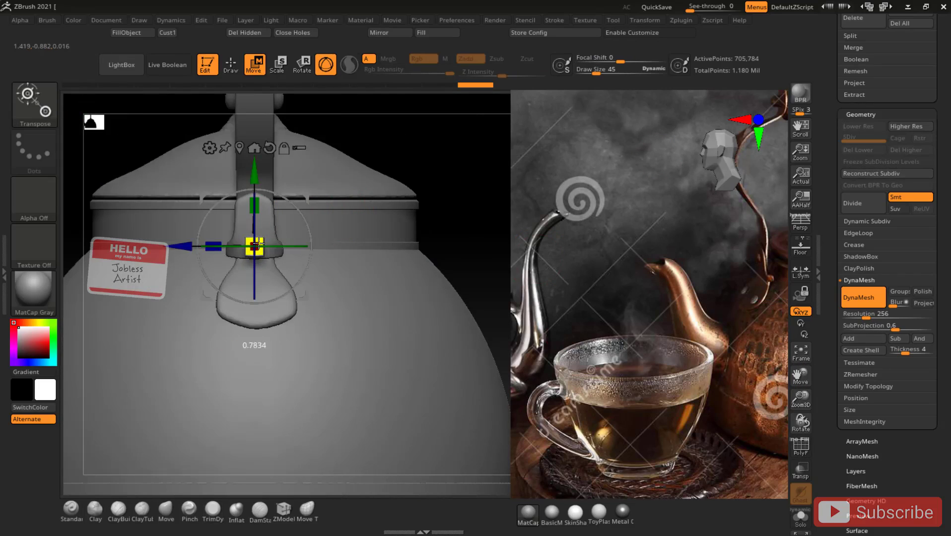
{"action": "key", "text": "q"}
{"action": "left_click_drag", "start_coordinate": [479, 162], "coordinate": [445, 160]}
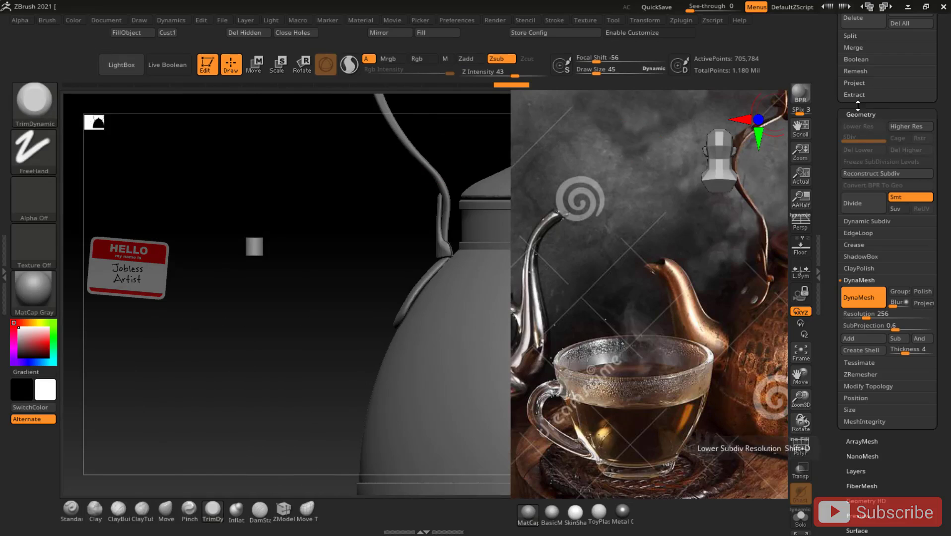
{"action": "left_click_drag", "start_coordinate": [946, 114], "coordinate": [947, 178]}
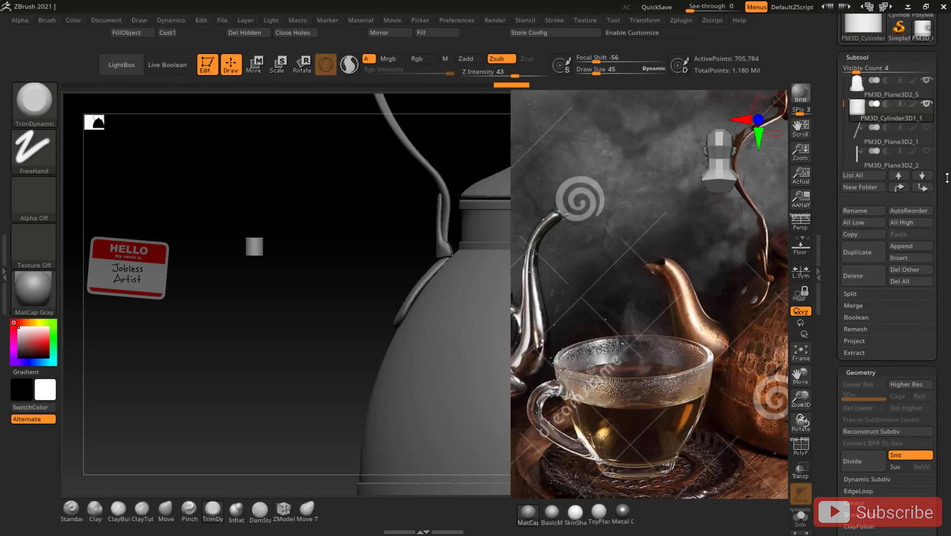
{"action": "left_click", "coordinate": [859, 251]}
{"action": "left_click", "coordinate": [926, 103]}
- Move the duplicate cylinder over and down to the teapot's lower handle tab
{"action": "key", "text": "w"}
{"action": "left_click_drag", "start_coordinate": [351, 238], "coordinate": [329, 244]}
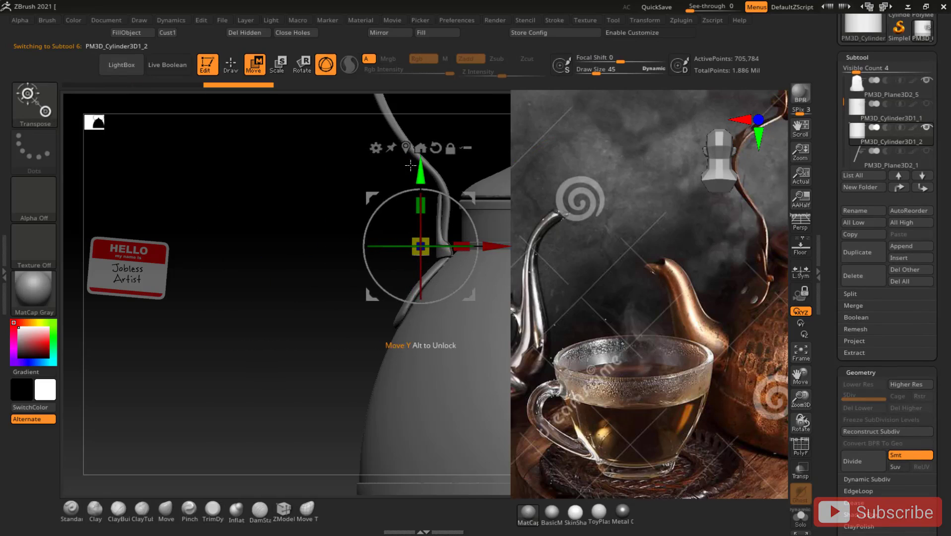
{"action": "left_click_drag", "start_coordinate": [424, 170], "coordinate": [424, 220]}
{"action": "left_click_drag", "start_coordinate": [496, 296], "coordinate": [473, 297]}
{"action": "key", "text": "q"}
{"action": "left_click_drag", "start_coordinate": [218, 351], "coordinate": [340, 340]}
- Tilt the cylinder perpendicular to the lower tab's slope and push it partly into the tab as a rivet
{"action": "key", "text": "w"}
{"action": "left_click_drag", "start_coordinate": [399, 268], "coordinate": [398, 268], "text": "alt"}
{"action": "left_click_drag", "start_coordinate": [192, 229], "coordinate": [291, 177]}
{"action": "key", "text": "q"}
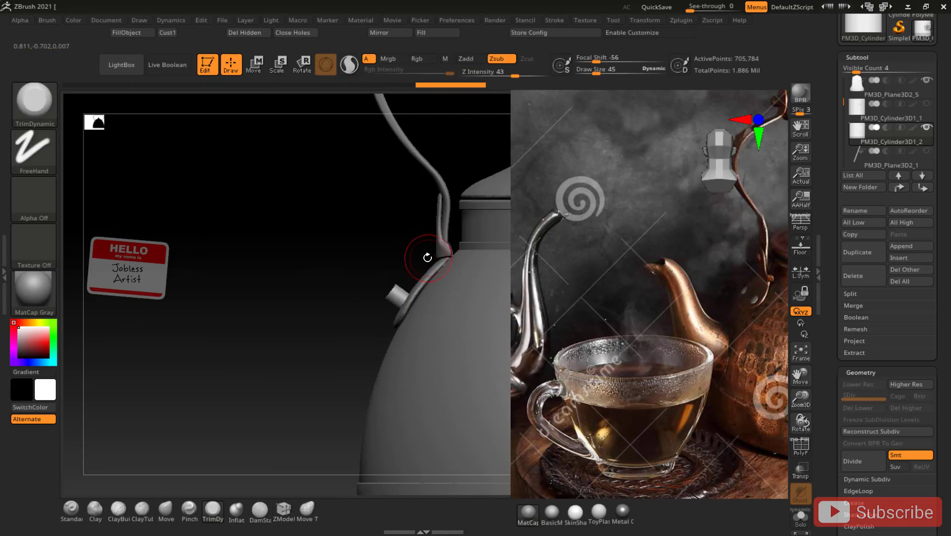
{"action": "key", "text": "w"}
{"action": "mouse_move", "coordinate": [330, 246]}
{"action": "left_mouse_down"}
{"action": "mouse_move", "coordinate": [350, 261]}
{"action": "mouse_move", "coordinate": [341, 254]}
{"action": "left_mouse_up"}
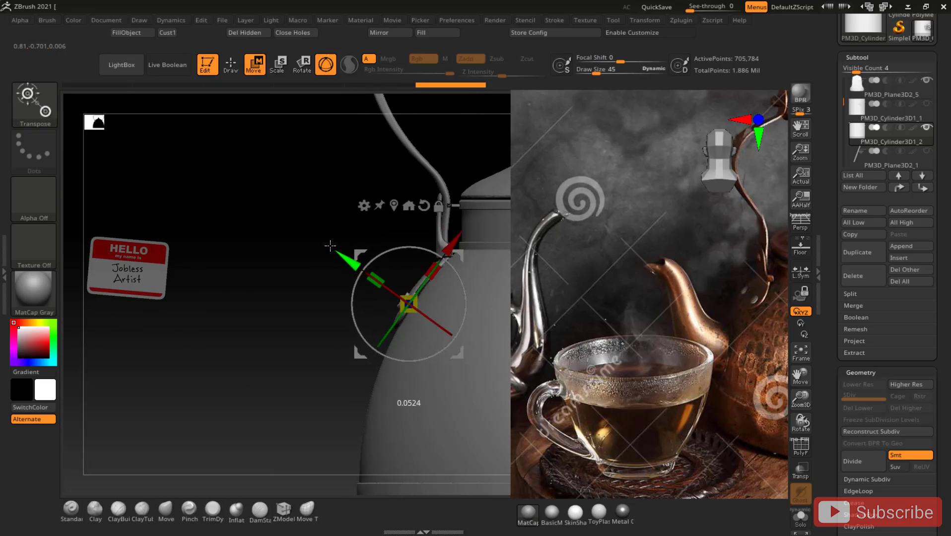
{"action": "key", "text": "q"}
- Shift the rivet sideways to one edge of the lower tab and nudge it slightly down
{"action": "left_click_drag", "start_coordinate": [217, 296], "coordinate": [314, 288]}
{"action": "left_click_drag", "start_coordinate": [802, 395], "coordinate": [685, 361]}
{"action": "key", "text": "w"}
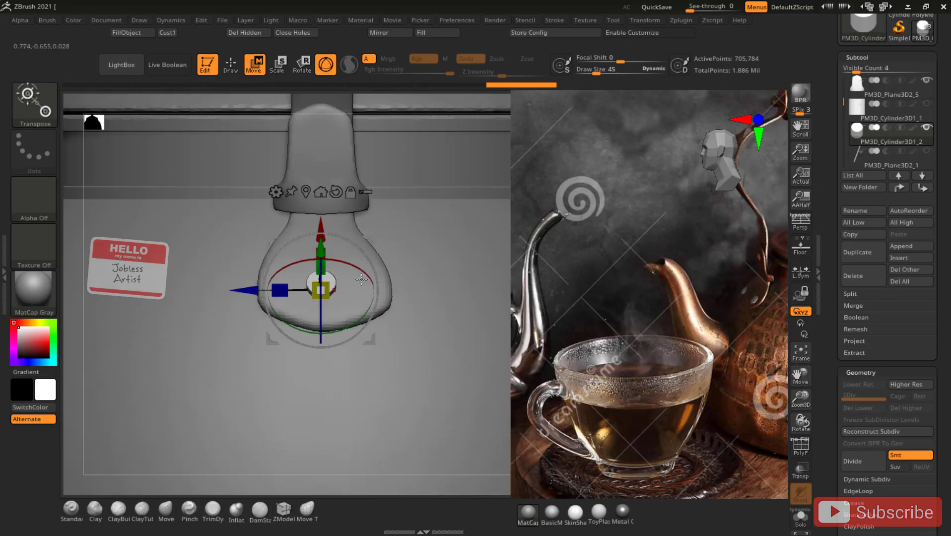
{"action": "mouse_move", "coordinate": [254, 289]}
{"action": "left_mouse_down"}
{"action": "mouse_move", "coordinate": [220, 290]}
{"action": "mouse_move", "coordinate": [252, 289]}
{"action": "left_mouse_up"}
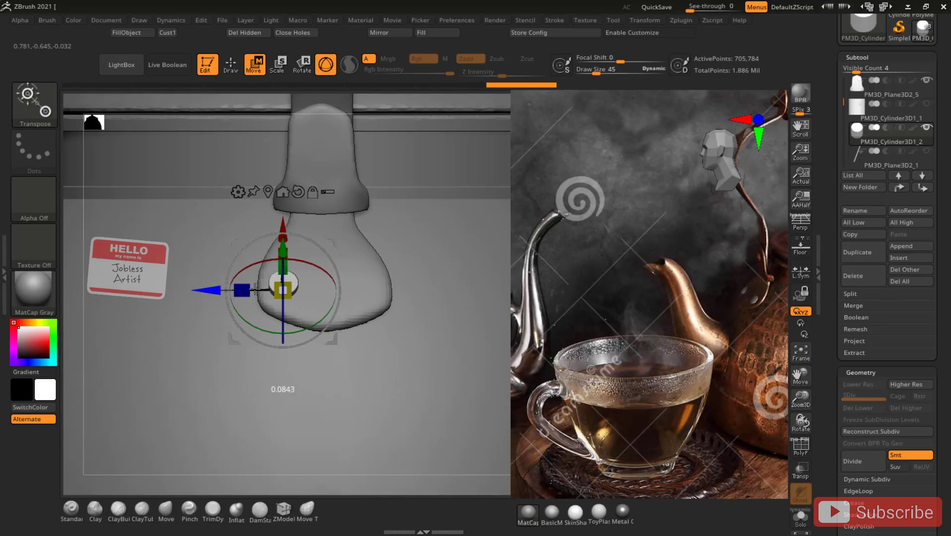
{"action": "left_click_drag", "start_coordinate": [287, 224], "coordinate": [285, 226]}
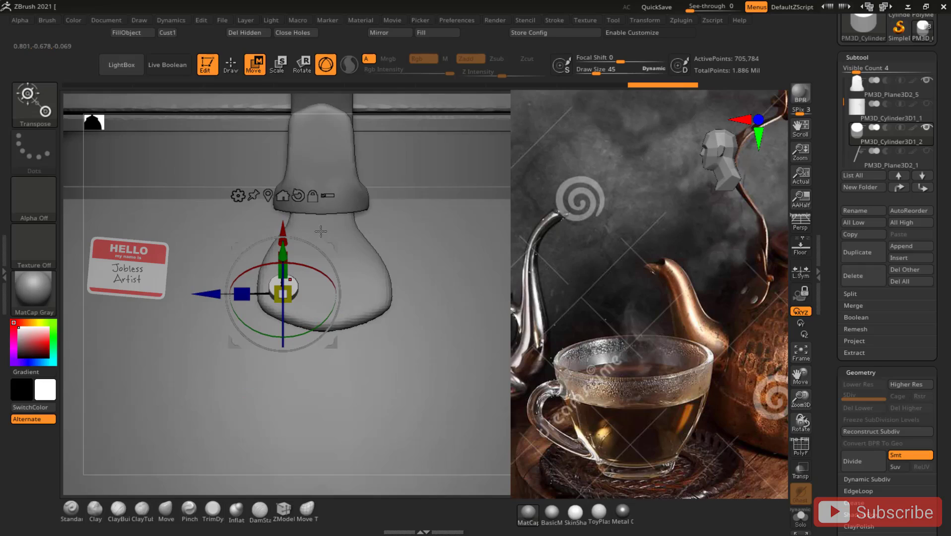
{"action": "key", "text": "q"}
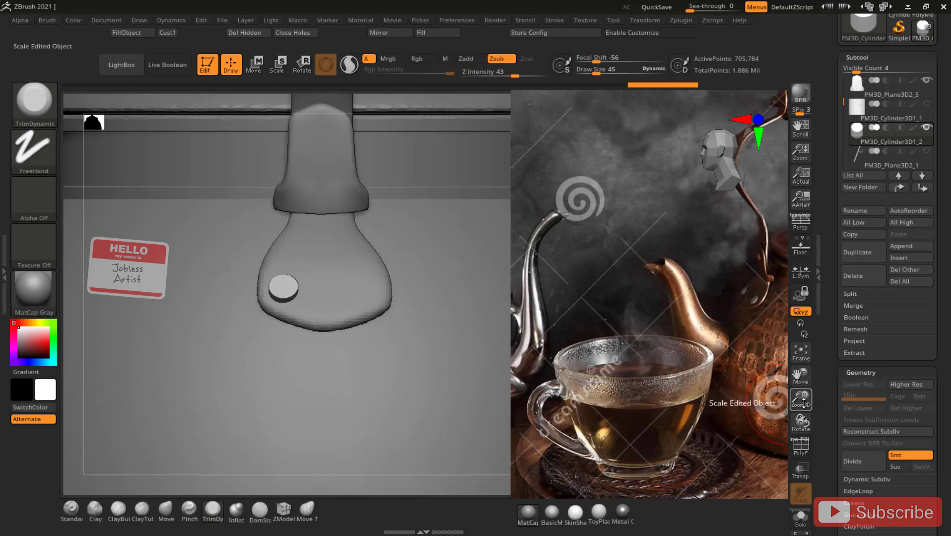
- Rotate the rivet slightly in side view to match the slope of the lower tab
{"action": "left_click_drag", "start_coordinate": [800, 399], "coordinate": [667, 353]}
{"action": "left_click_drag", "start_coordinate": [521, 236], "coordinate": [456, 251]}
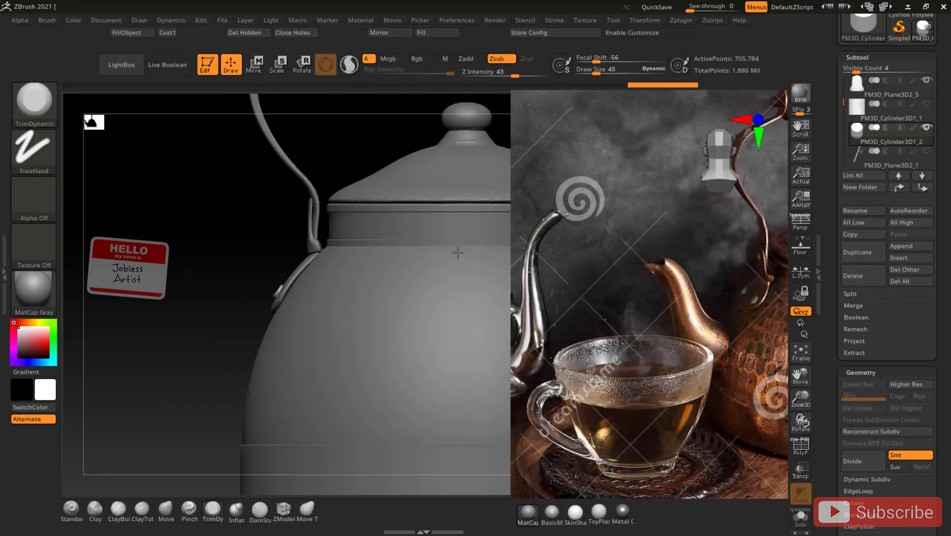
{"action": "key", "text": "w"}
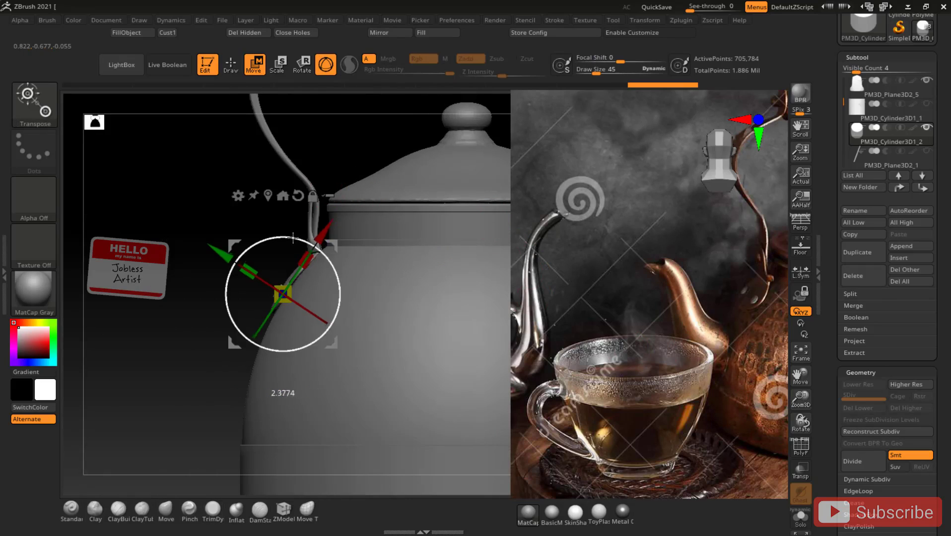
{"action": "mouse_move", "coordinate": [801, 421]}
{"action": "left_mouse_down"}
{"action": "mouse_move", "coordinate": [807, 427]}
{"action": "mouse_move", "coordinate": [795, 403]}
{"action": "mouse_move", "coordinate": [797, 422]}
{"action": "left_mouse_up"}
{"action": "left_click_drag", "start_coordinate": [285, 237], "coordinate": [287, 238]}
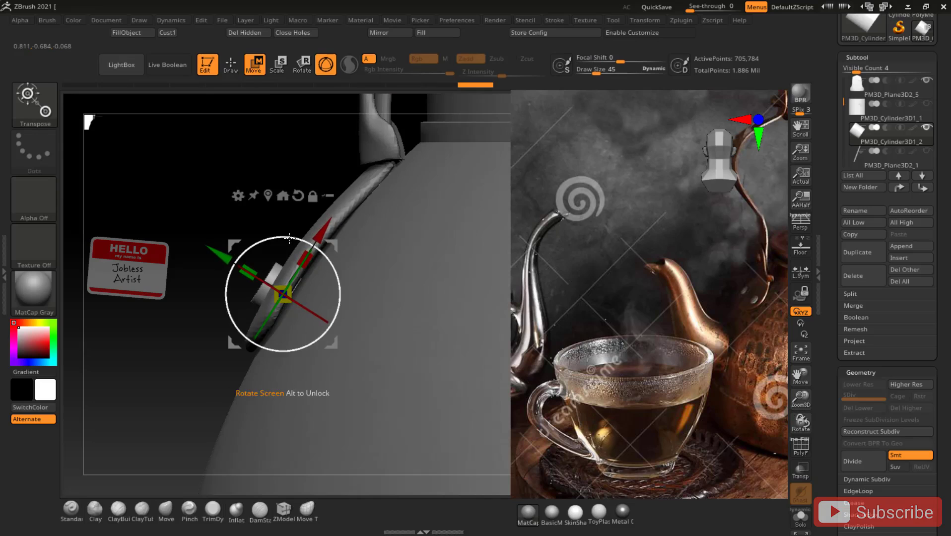
{"action": "key", "text": "q"}
- Mirror the rivet across the Z axis, merging both copies into one subtool
{"action": "mouse_move", "coordinate": [174, 218]}
{"action": "left_mouse_down"}
{"action": "mouse_move", "coordinate": [265, 240]}
{"action": "mouse_move", "coordinate": [334, 202]}
{"action": "left_mouse_up"}
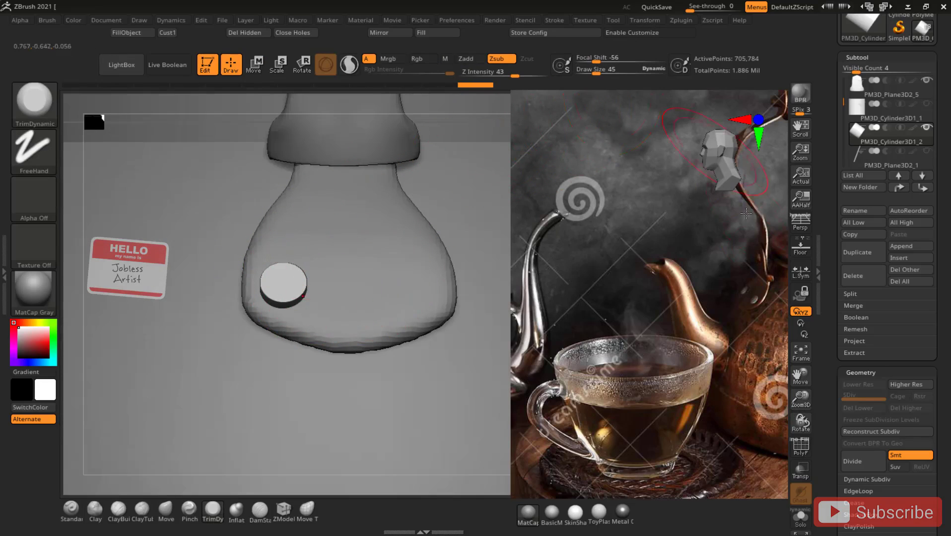
{"action": "left_click_drag", "start_coordinate": [790, 332], "coordinate": [701, 331]}
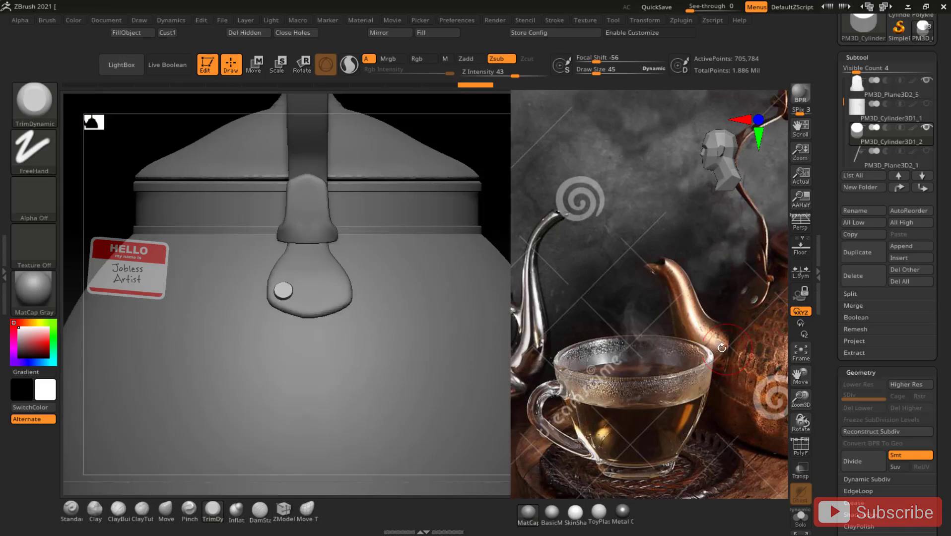
{"action": "key", "text": "w"}
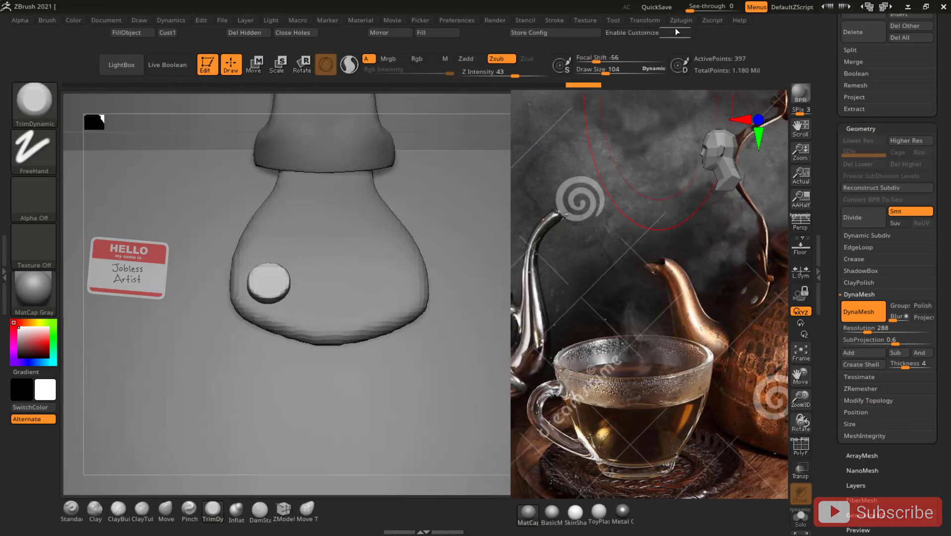
{"action": "left_click", "coordinate": [680, 21]}
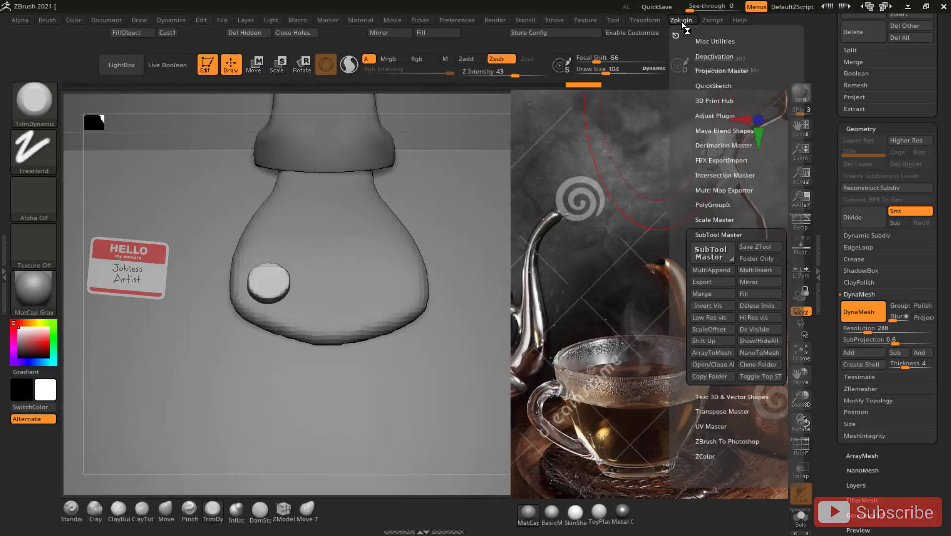
{"action": "left_click", "coordinate": [749, 282]}
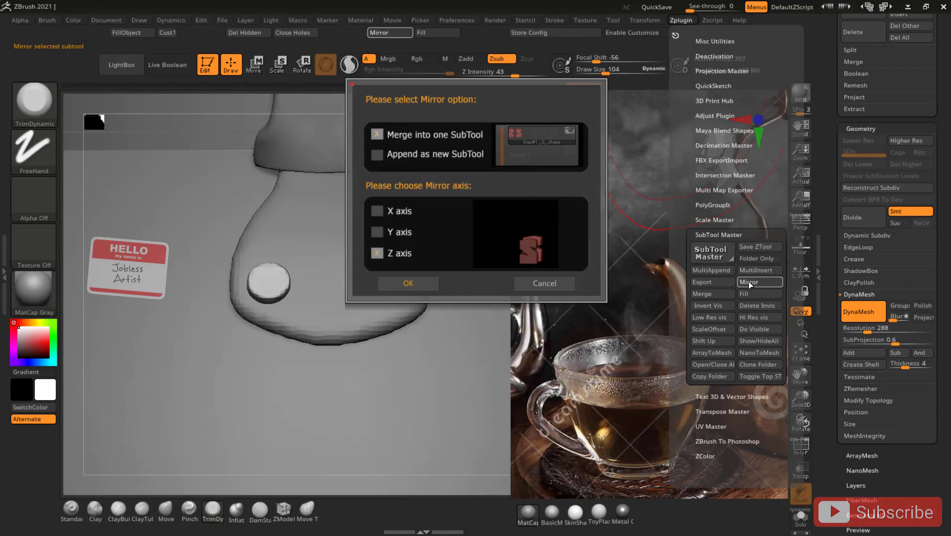
{"action": "left_click", "coordinate": [412, 283]}
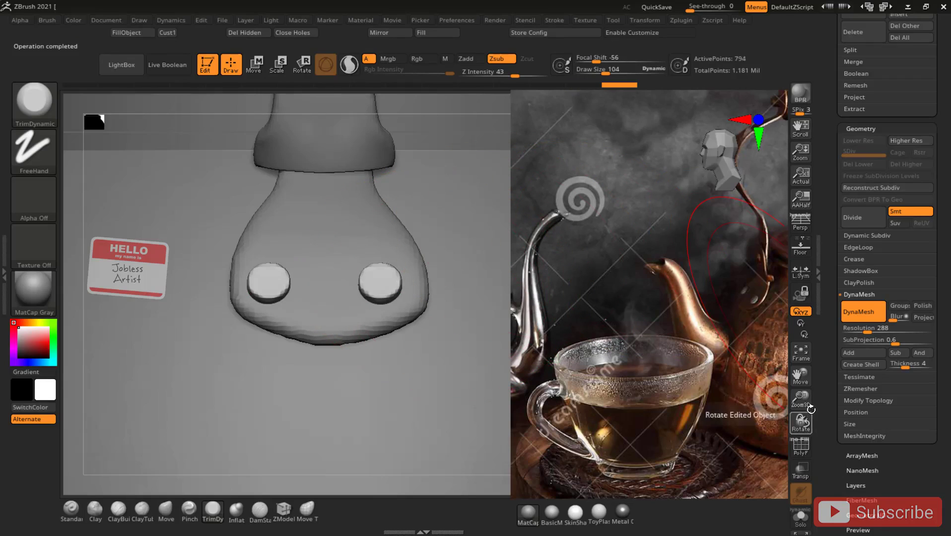
- Mirror the rivet pair across the X axis onto the opposite handle tab, merged into one subtool
{"action": "left_click_drag", "start_coordinate": [802, 400], "coordinate": [768, 337]}
{"action": "left_click_drag", "start_coordinate": [493, 147], "coordinate": [616, 219]}
{"action": "left_click_drag", "start_coordinate": [799, 408], "coordinate": [730, 383]}
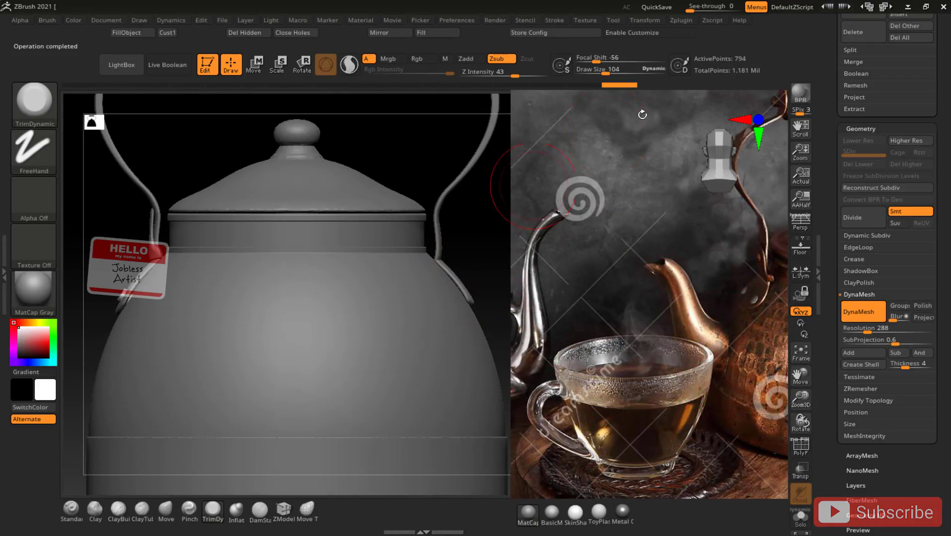
{"action": "left_click", "coordinate": [683, 19]}
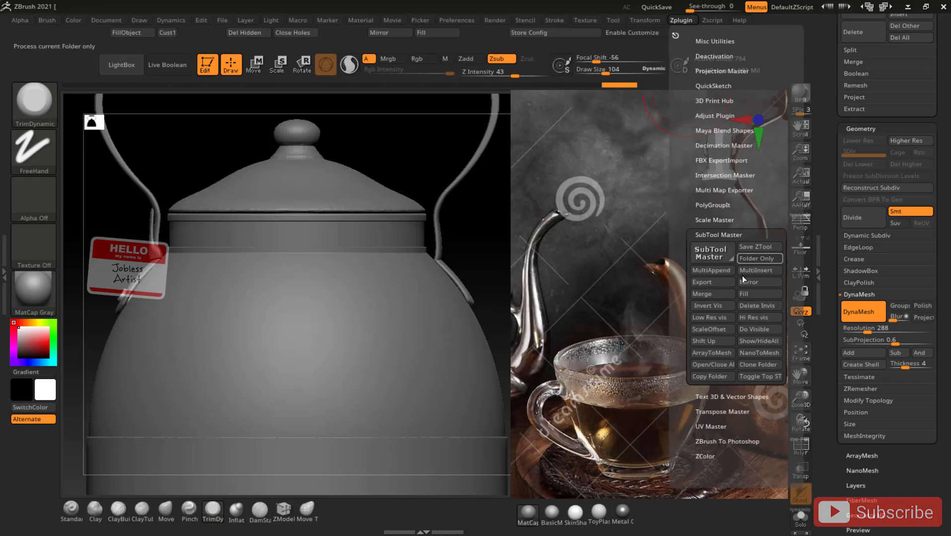
{"action": "left_click", "coordinate": [642, 19]}
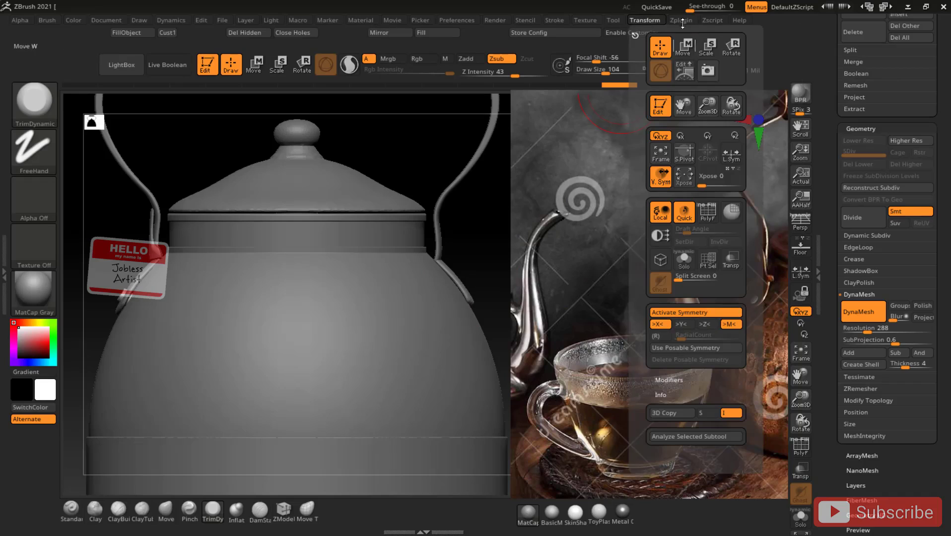
{"action": "left_click", "coordinate": [715, 24]}
{"action": "left_click", "coordinate": [688, 18]}
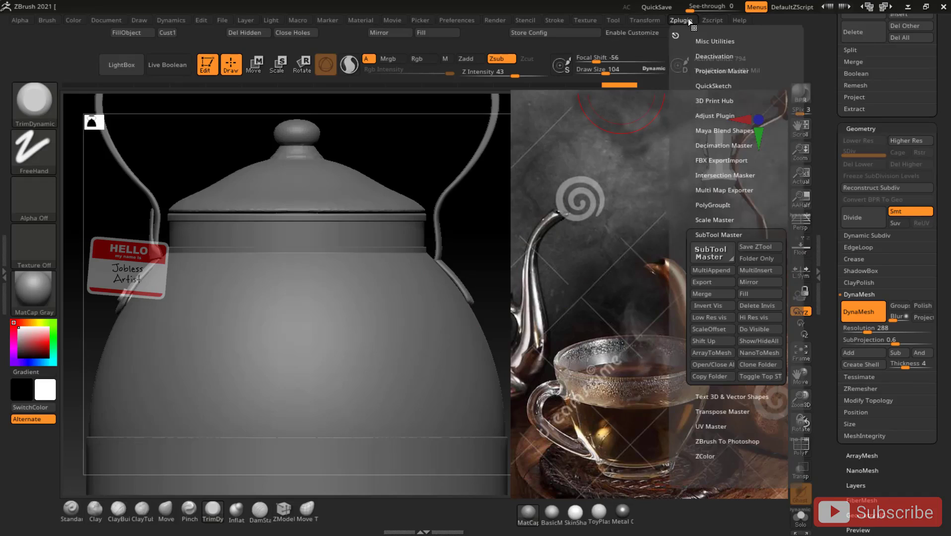
{"action": "left_click", "coordinate": [754, 282]}
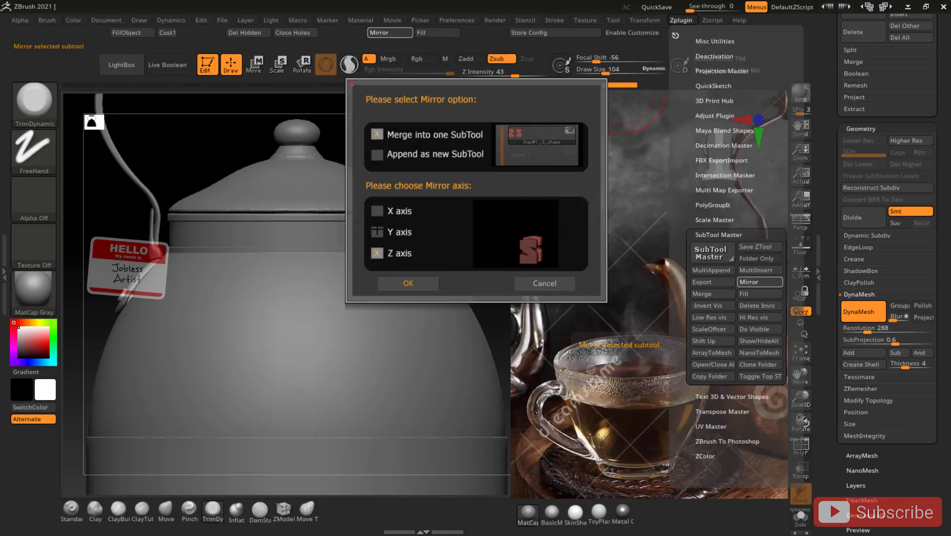
{"action": "left_click", "coordinate": [377, 210]}
{"action": "left_click", "coordinate": [408, 283]}
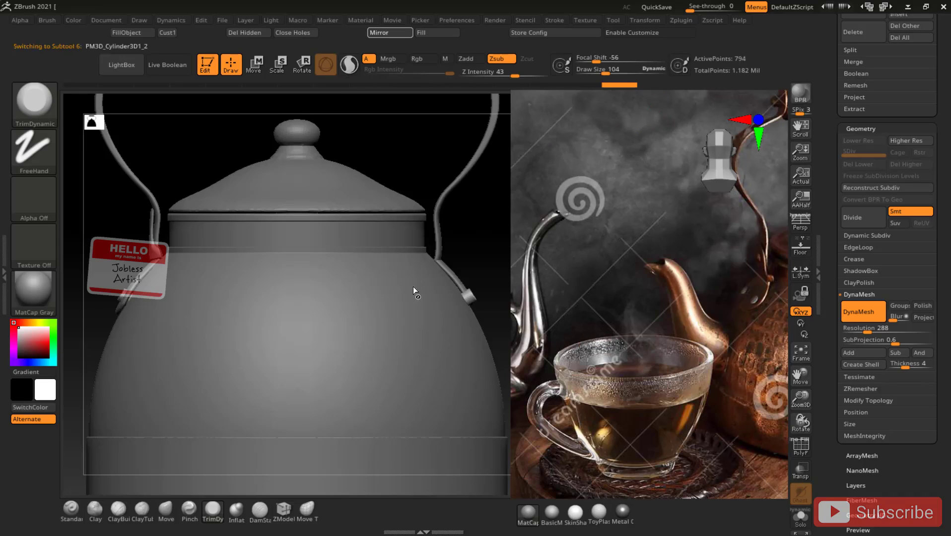
- Push the mirrored rivets into the handle tabs and shift them slightly along the tabs' slope
{"action": "left_click_drag", "start_coordinate": [490, 258], "coordinate": [490, 187]}
{"action": "key", "text": "w"}
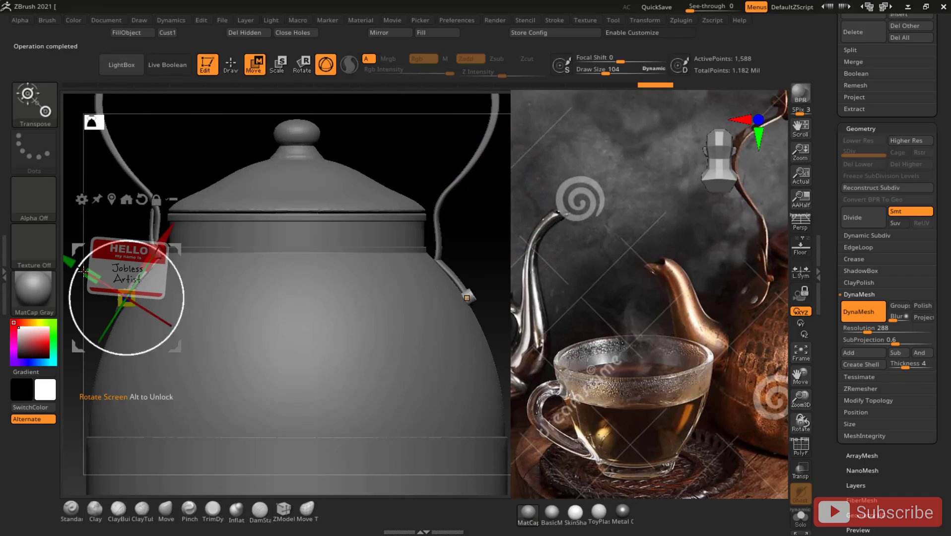
{"action": "left_click_drag", "start_coordinate": [91, 271], "coordinate": [99, 277]}
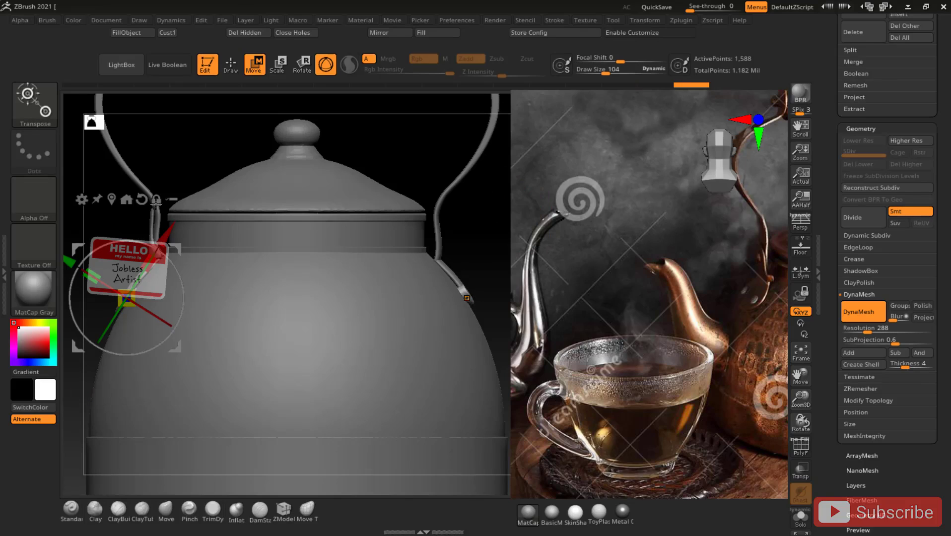
{"action": "left_click", "coordinate": [112, 198]}
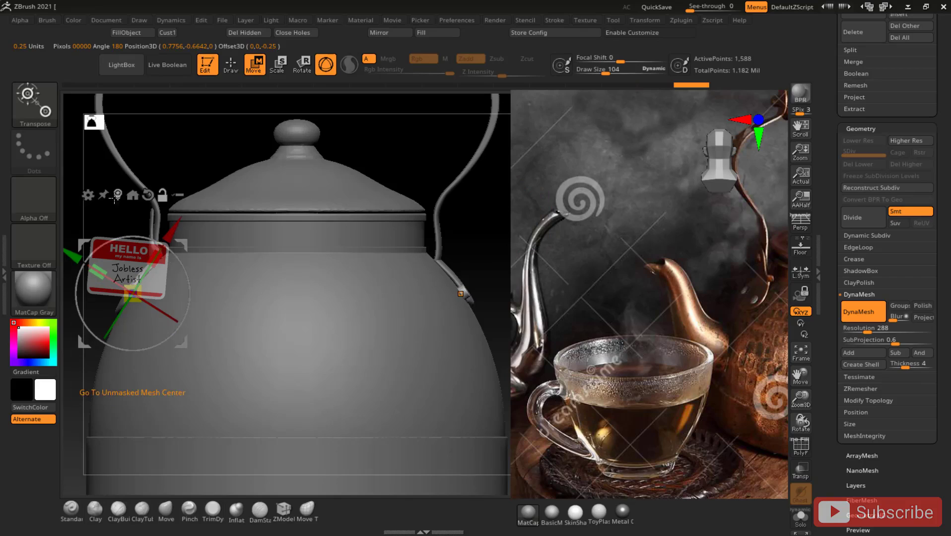
{"action": "left_click_drag", "start_coordinate": [170, 229], "coordinate": [171, 228]}
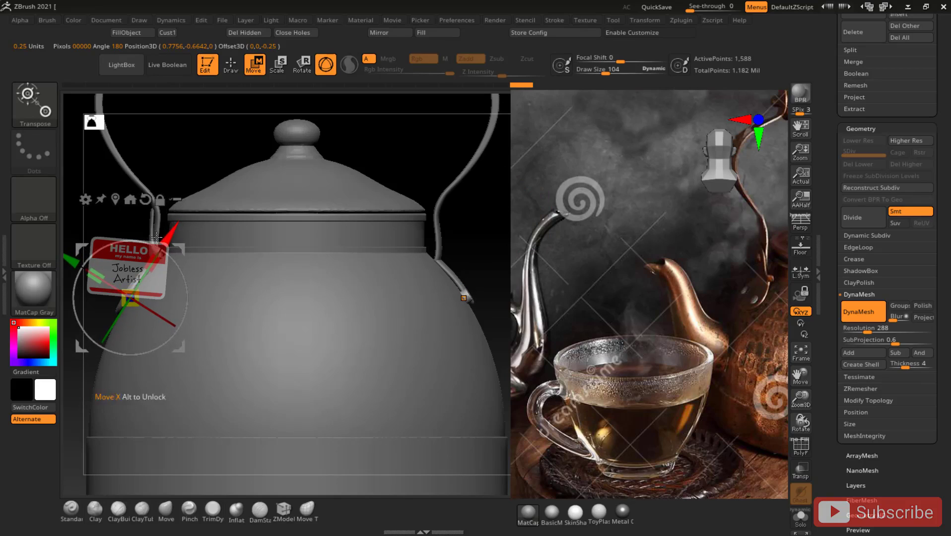
- Move the rivets slightly upward on the lower handle tabs, judging their height with the tab seen face-on
{"action": "left_click_drag", "start_coordinate": [106, 225], "coordinate": [211, 230]}
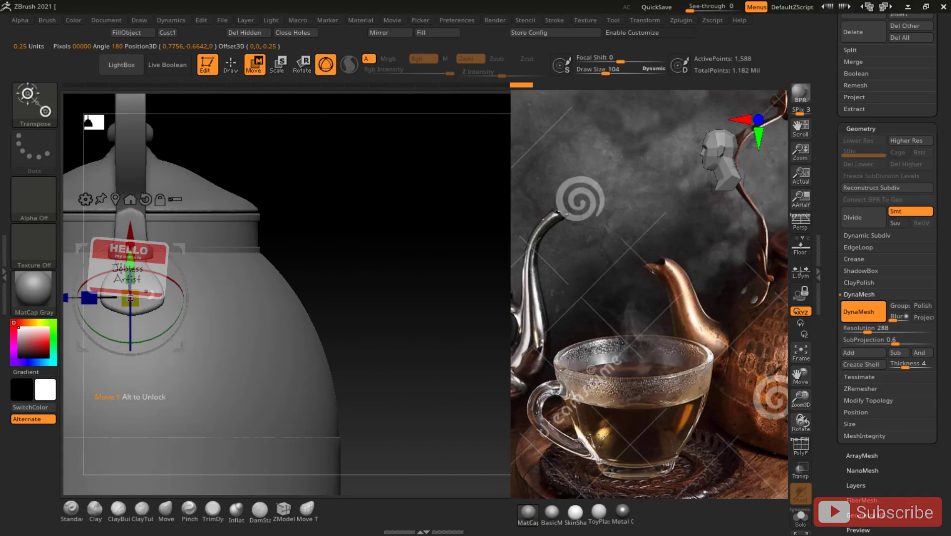
{"action": "left_click_drag", "start_coordinate": [130, 256], "coordinate": [130, 253]}
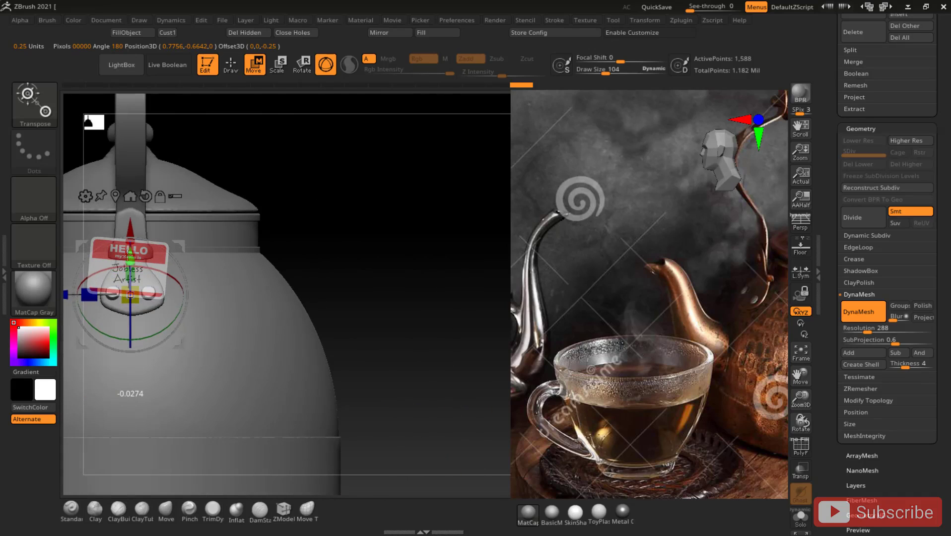
{"action": "key", "text": "q"}
{"action": "left_click_drag", "start_coordinate": [342, 213], "coordinate": [282, 220]}
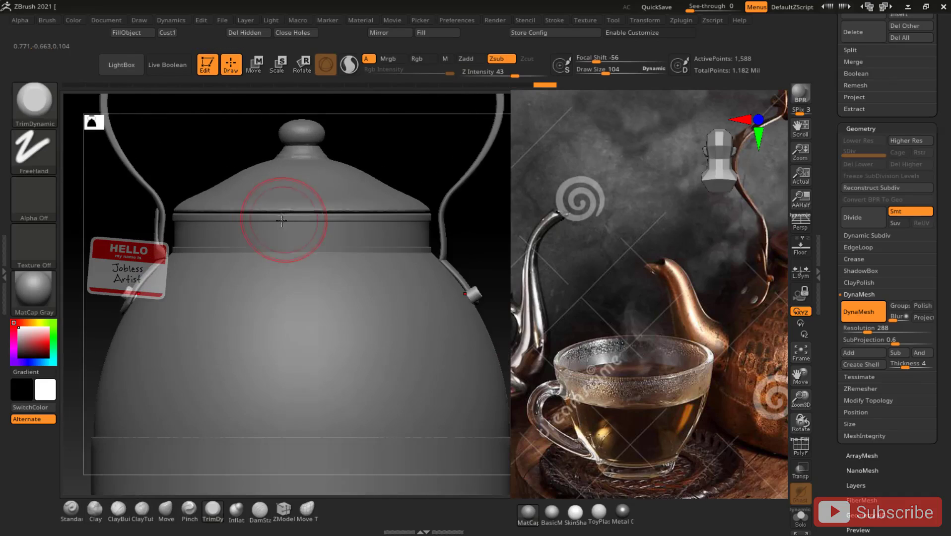
- Shift the rivets down along the slope of the lower handle tab and seat them against its surface
{"action": "key", "text": "w"}
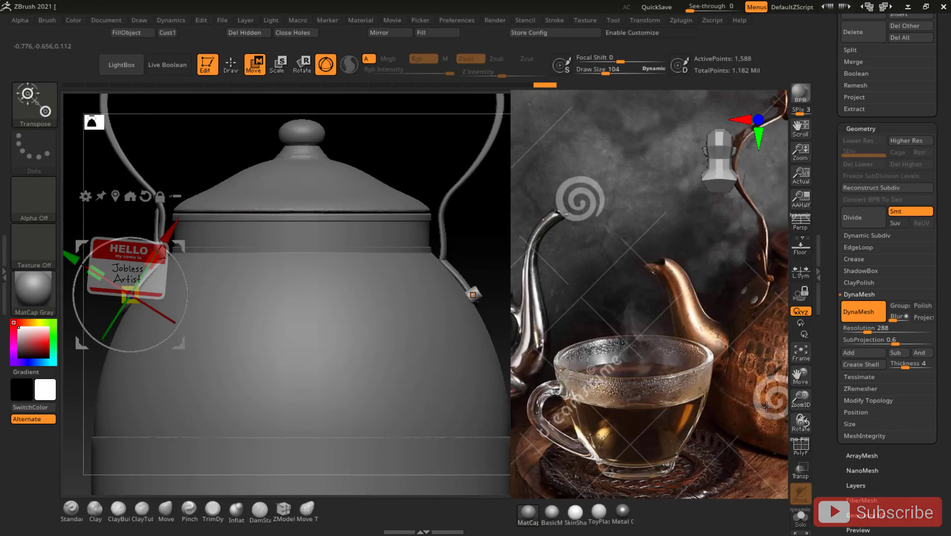
{"action": "left_click_drag", "start_coordinate": [804, 402], "coordinate": [804, 459]}
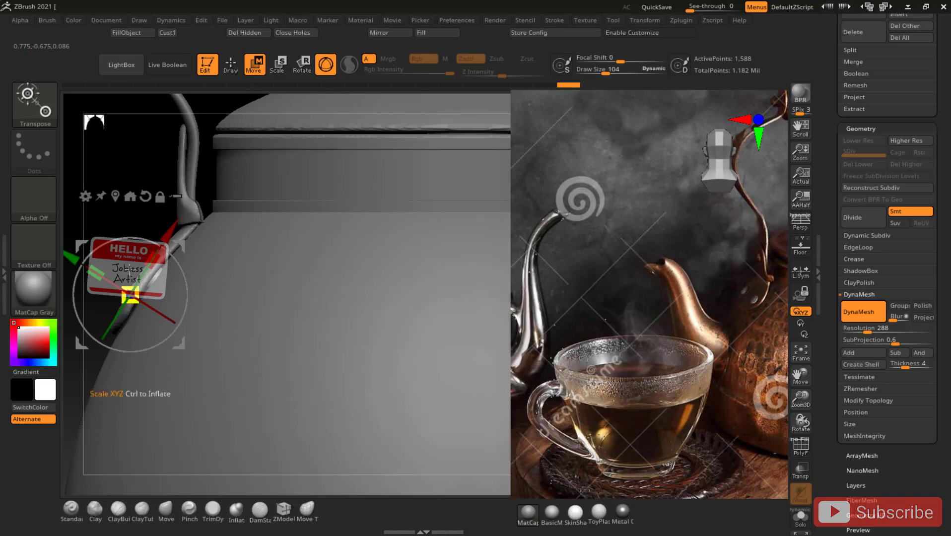
{"action": "left_click", "coordinate": [116, 197]}
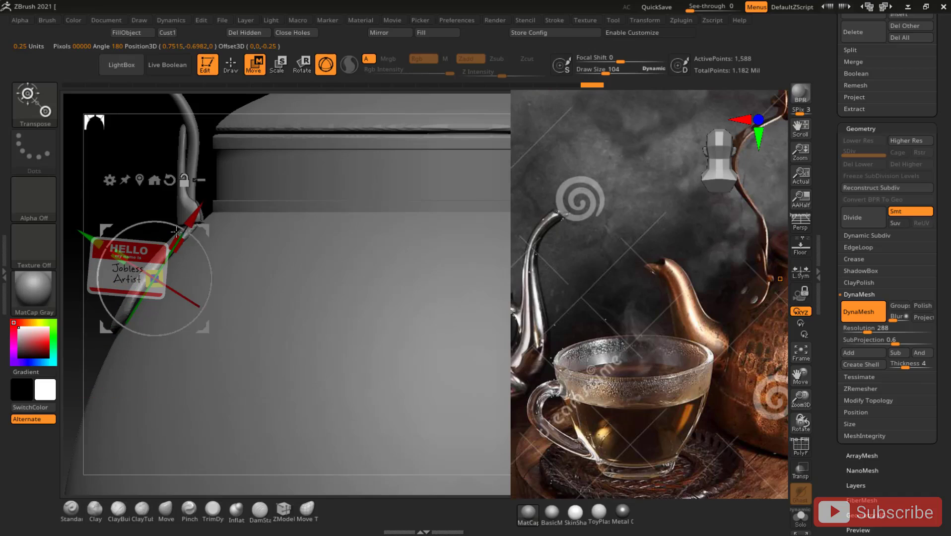
{"action": "left_click_drag", "start_coordinate": [195, 217], "coordinate": [169, 235]}
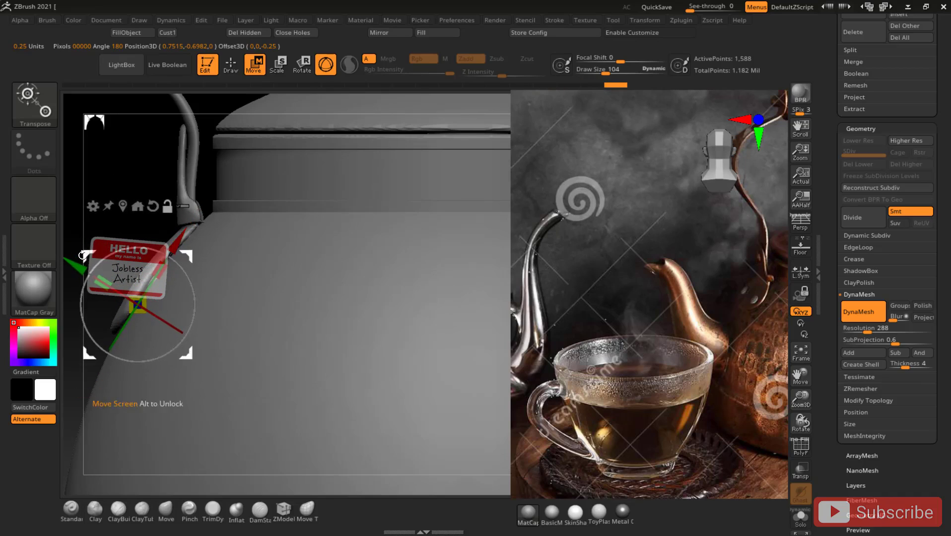
{"action": "left_click_drag", "start_coordinate": [73, 262], "coordinate": [81, 247]}
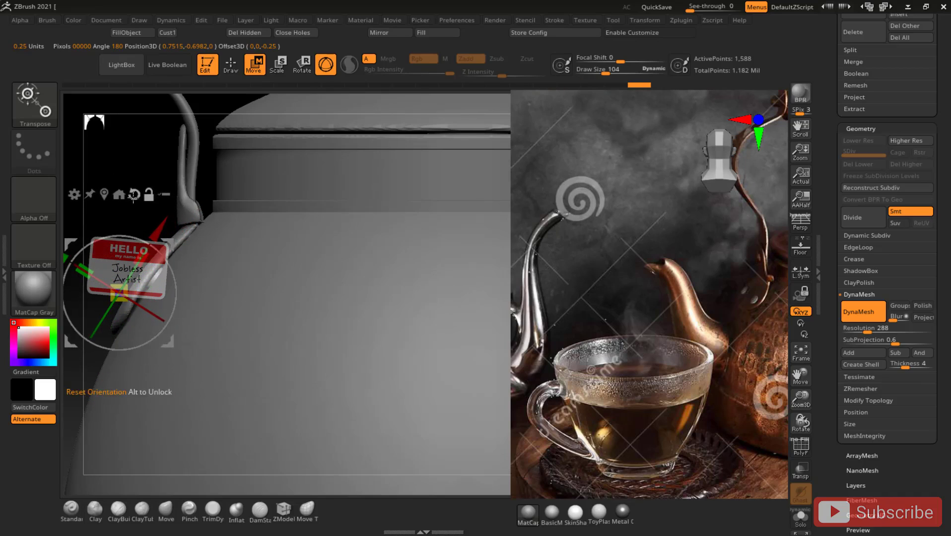
{"action": "key", "text": "ctrl+z"}
{"action": "key", "text": "ctrl+z"}
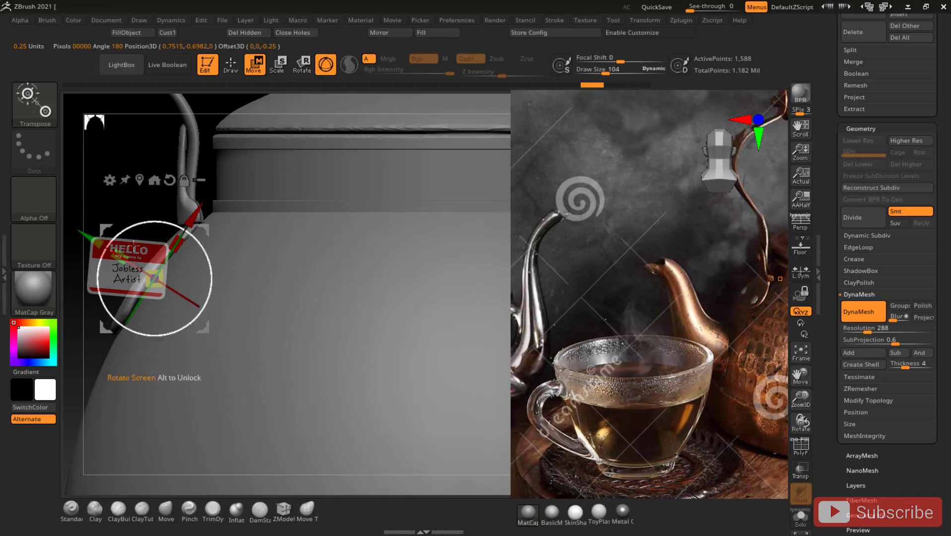
{"action": "mouse_move", "coordinate": [96, 243]}
{"action": "left_mouse_down"}
{"action": "mouse_move", "coordinate": [82, 265]}
{"action": "mouse_move", "coordinate": [78, 248]}
{"action": "left_mouse_up"}
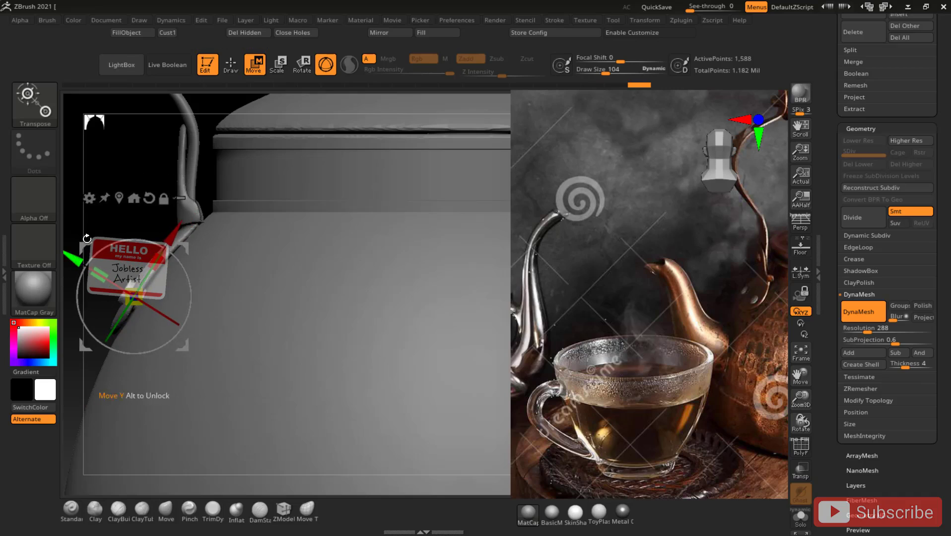
{"action": "left_click_drag", "start_coordinate": [134, 239], "coordinate": [136, 239]}
- Try to shift the rivet pair sideways along the Z axis to center it on the handle tab
{"action": "mouse_move", "coordinate": [120, 224]}
{"action": "left_mouse_down"}
{"action": "mouse_move", "coordinate": [258, 233]}
{"action": "mouse_move", "coordinate": [244, 234]}
{"action": "left_mouse_up"}
{"action": "key", "text": "q"}
{"action": "left_click_drag", "start_coordinate": [430, 201], "coordinate": [435, 240]}
{"action": "key", "text": "w"}
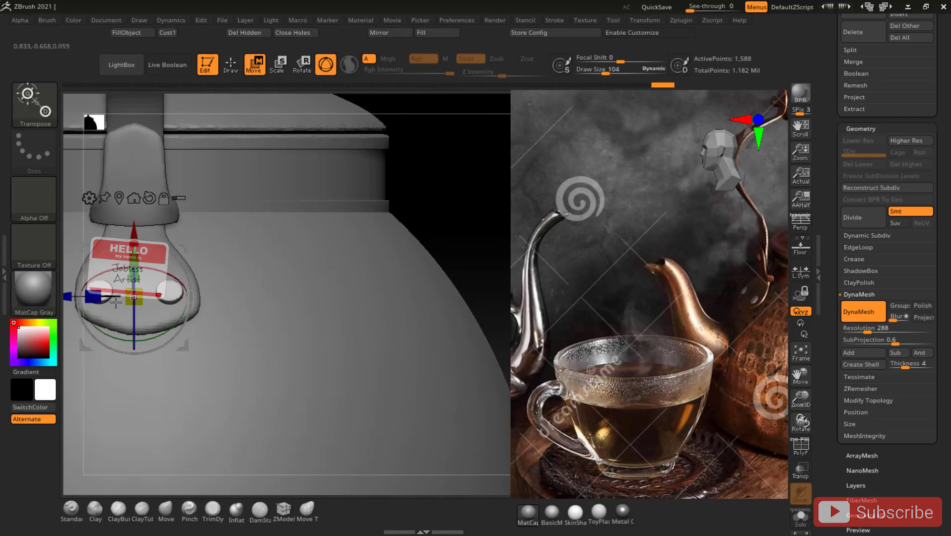
{"action": "left_click_drag", "start_coordinate": [205, 295], "coordinate": [209, 295]}
{"action": "key", "text": "ctrl+z"}
{"action": "left_click", "coordinate": [683, 21]}
{"action": "left_click", "coordinate": [651, 20]}
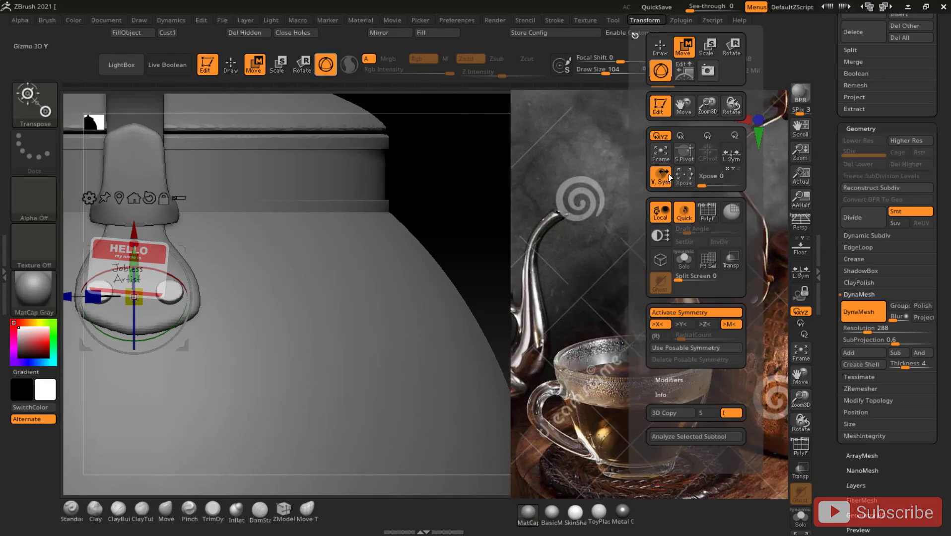
{"action": "left_click_drag", "start_coordinate": [69, 296], "coordinate": [62, 297]}
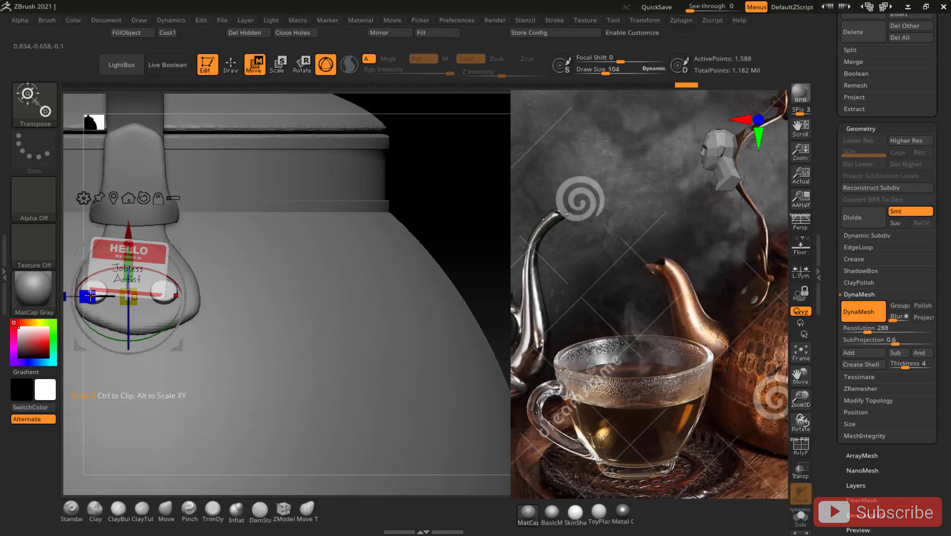
{"action": "key", "text": "ctrl+z"}
{"action": "left_click_drag", "start_coordinate": [67, 297], "coordinate": [61, 296]}
{"action": "key", "text": "ctrl+z"}
{"action": "left_click_drag", "start_coordinate": [451, 175], "coordinate": [221, 240]}
{"action": "left_click_drag", "start_coordinate": [802, 380], "coordinate": [886, 368]}
{"action": "left_click_drag", "start_coordinate": [276, 279], "coordinate": [251, 282]}
{"action": "key", "text": "ctrl+z"}
{"action": "key", "text": "ctrl+z"}
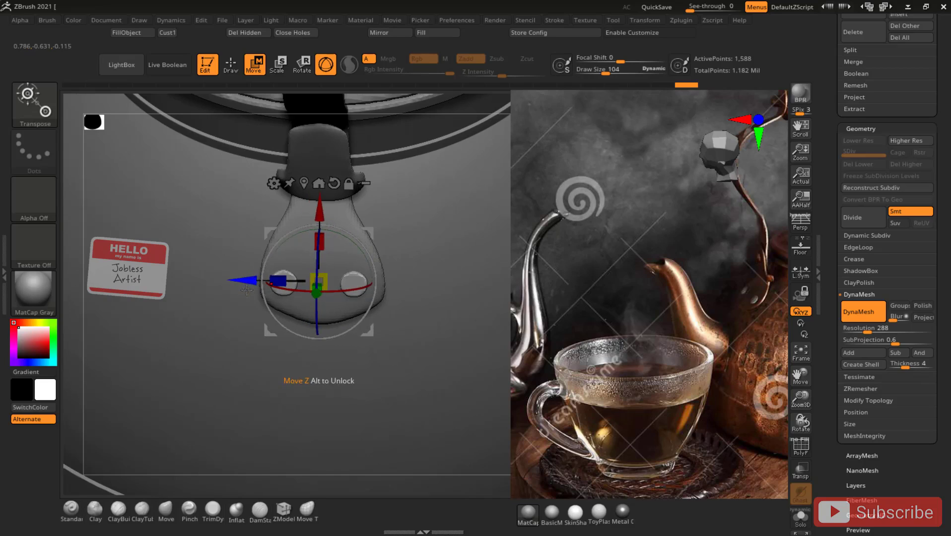
- Examine how the rivets sit on the handle tabs on both sides of the teapot from several angles
{"action": "left_click_drag", "start_coordinate": [800, 400], "coordinate": [685, 329]}
{"action": "left_click_drag", "start_coordinate": [447, 377], "coordinate": [458, 381]}
{"action": "key", "text": "q"}
{"action": "left_click_drag", "start_coordinate": [463, 426], "coordinate": [604, 371]}
{"action": "left_click_drag", "start_coordinate": [800, 378], "coordinate": [585, 404]}
{"action": "mouse_move", "coordinate": [421, 238]}
{"action": "left_mouse_down"}
{"action": "mouse_move", "coordinate": [418, 285]}
{"action": "mouse_move", "coordinate": [354, 324]}
{"action": "mouse_move", "coordinate": [416, 272]}
{"action": "mouse_move", "coordinate": [435, 284]}
{"action": "mouse_move", "coordinate": [163, 268]}
{"action": "mouse_move", "coordinate": [145, 198]}
{"action": "left_mouse_up"}
{"action": "key", "text": "w"}
{"action": "key", "text": "ctrl+z"}
{"action": "key", "text": "q"}
{"action": "mouse_move", "coordinate": [469, 270]}
{"action": "left_mouse_down"}
{"action": "mouse_move", "coordinate": [471, 205]}
{"action": "mouse_move", "coordinate": [398, 272]}
{"action": "left_mouse_up"}
{"action": "key", "text": "shift"}
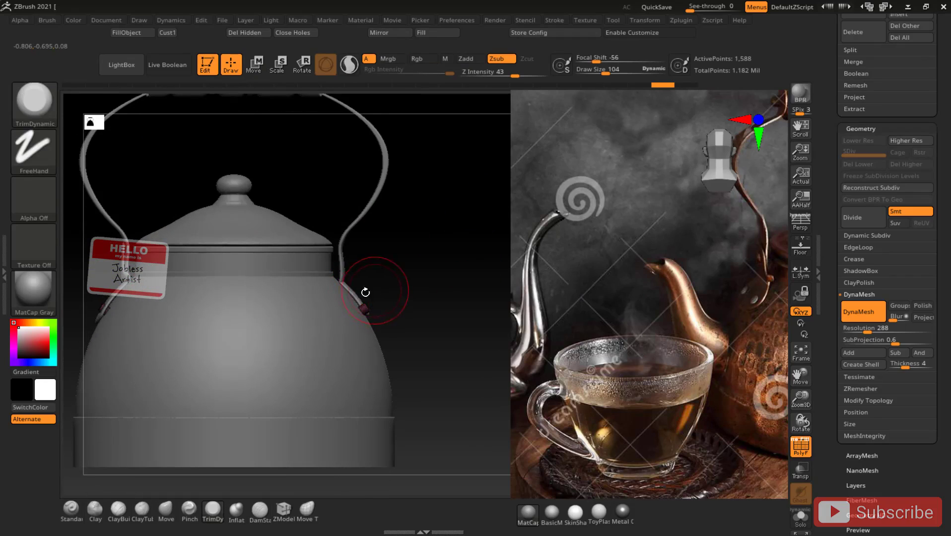
- Select the lower handle tabs' subtool and regroup it to separate the tab with the protruding rivets
{"action": "left_click", "coordinate": [375, 291], "text": "alt"}
{"action": "mouse_move", "coordinate": [435, 235]}
{"action": "left_mouse_down"}
{"action": "mouse_move", "coordinate": [418, 278]}
{"action": "mouse_move", "coordinate": [435, 247]}
{"action": "left_mouse_up"}
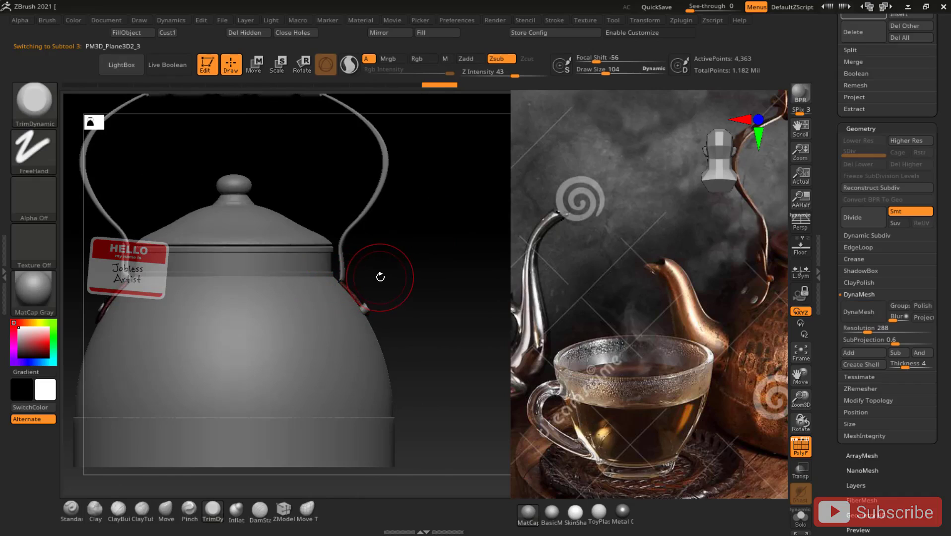
{"action": "mouse_move", "coordinate": [414, 236]}
{"action": "left_mouse_down", "text": "ctrl+alt+shift"}
{"action": "mouse_move", "coordinate": [371, 349]}
{"action": "mouse_move", "coordinate": [312, 347]}
{"action": "left_mouse_up", "text": "ctrl+alt+shift"}
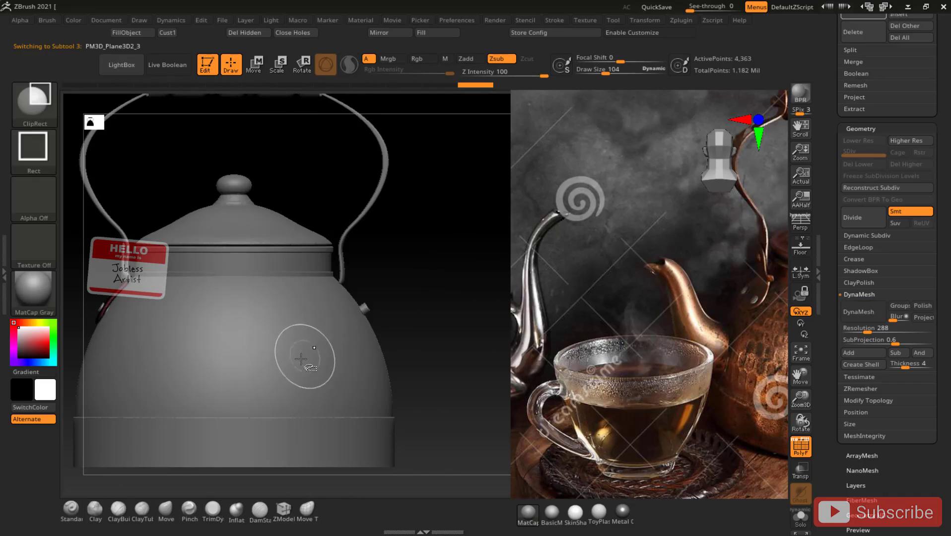
{"action": "mouse_move", "coordinate": [422, 261]}
{"action": "left_mouse_down"}
{"action": "mouse_move", "coordinate": [452, 277]}
{"action": "mouse_move", "coordinate": [459, 238]}
{"action": "mouse_move", "coordinate": [446, 246]}
{"action": "mouse_move", "coordinate": [439, 231]}
{"action": "left_mouse_up"}
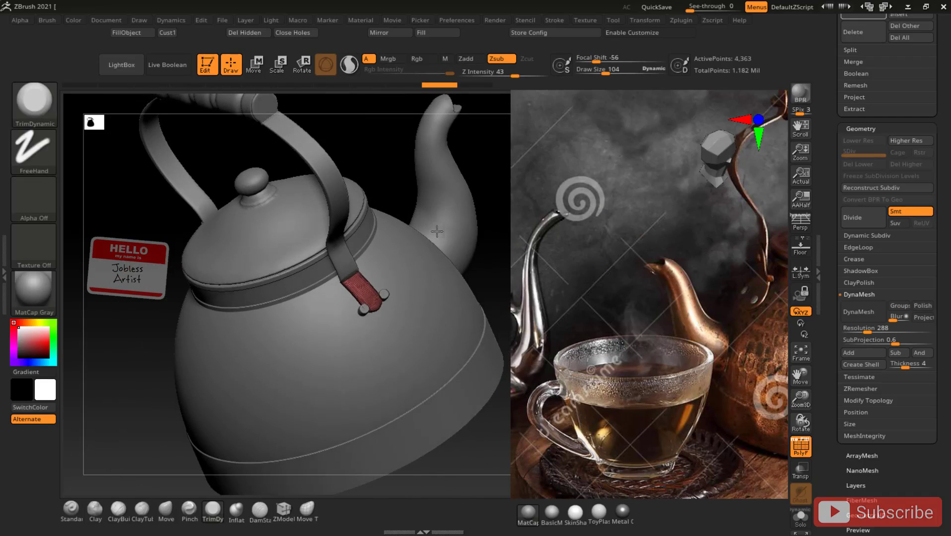
{"action": "mouse_move", "coordinate": [492, 252]}
{"action": "left_mouse_down"}
{"action": "mouse_move", "coordinate": [494, 244]}
{"action": "mouse_move", "coordinate": [510, 262]}
{"action": "mouse_move", "coordinate": [503, 272]}
{"action": "mouse_move", "coordinate": [482, 259]}
{"action": "left_mouse_up"}
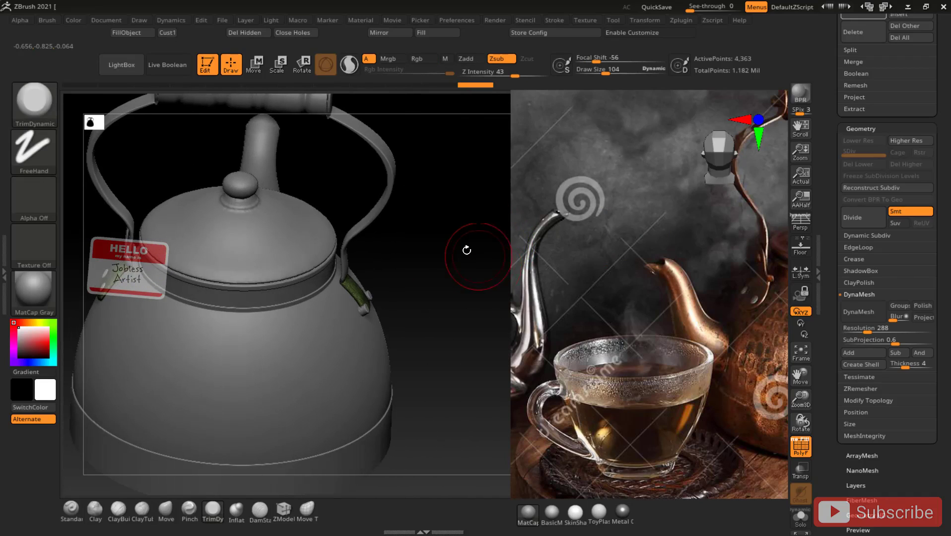
{"action": "key", "text": "ctrl"}
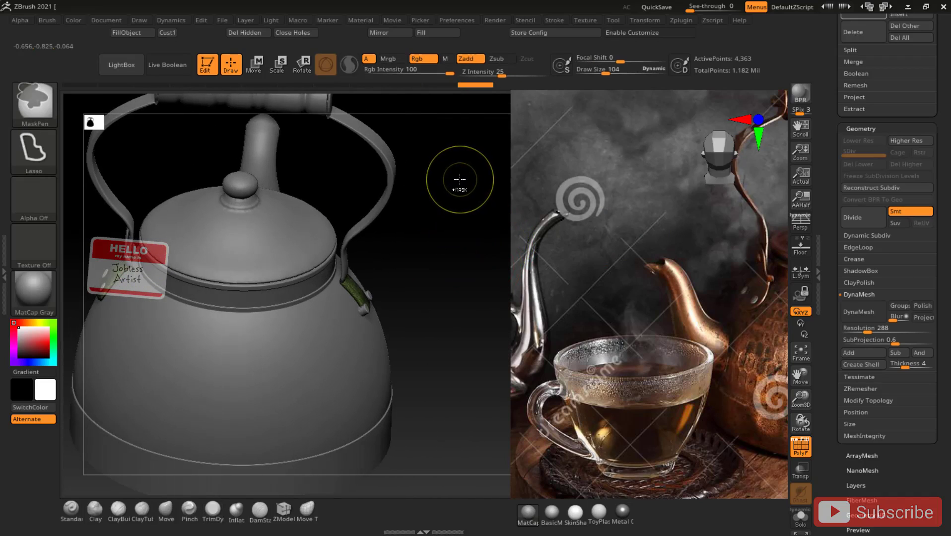
{"action": "key", "text": "alt"}
{"action": "mouse_move", "coordinate": [460, 172]}
{"action": "left_mouse_down", "text": "ctrl+alt"}
{"action": "mouse_move", "coordinate": [356, 297]}
{"action": "mouse_move", "coordinate": [278, 367]}
{"action": "left_mouse_up", "text": "ctrl+alt"}
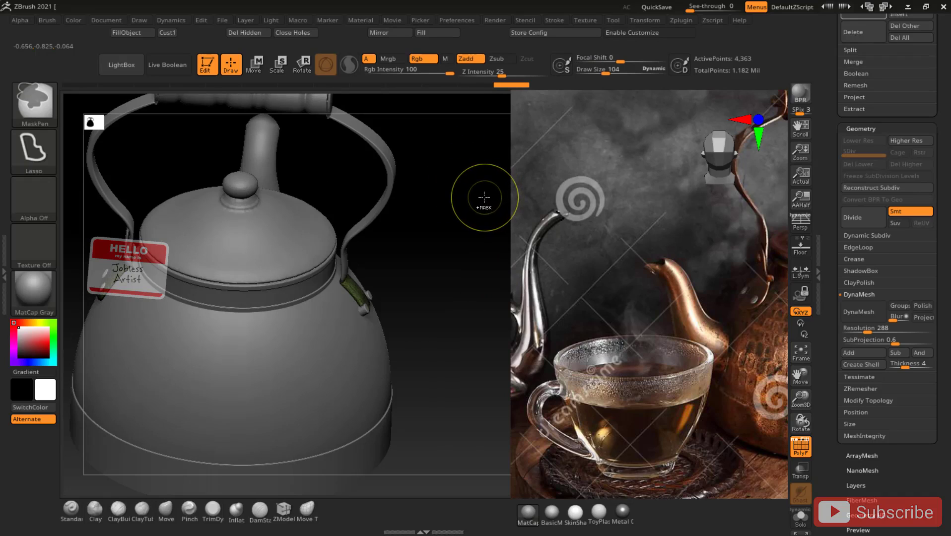
- Hide the handle tab with the protruding rivets and delete the hidden geometry
{"action": "key", "text": "ctrl+shift"}
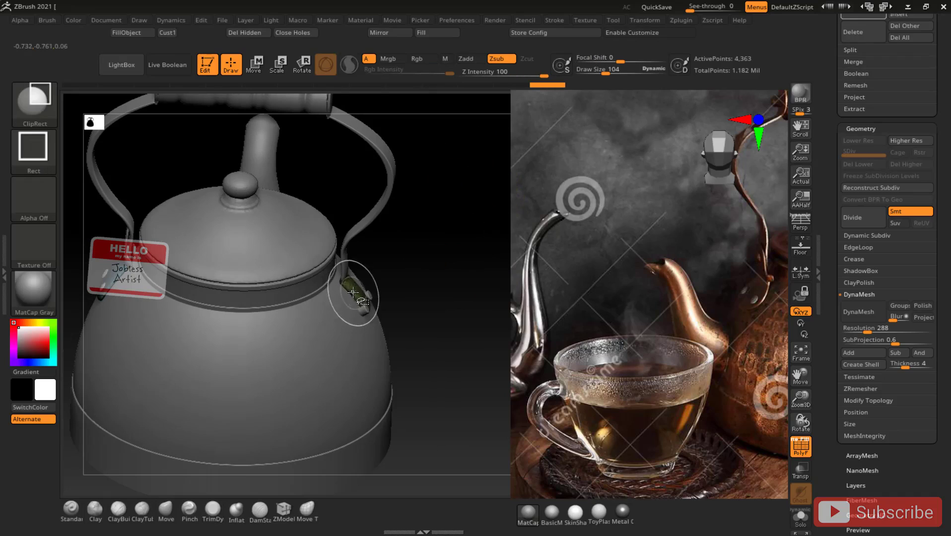
{"action": "left_click", "coordinate": [353, 290], "text": "ctrl+shift"}
{"action": "left_click", "coordinate": [353, 291], "text": "ctrl+shift"}
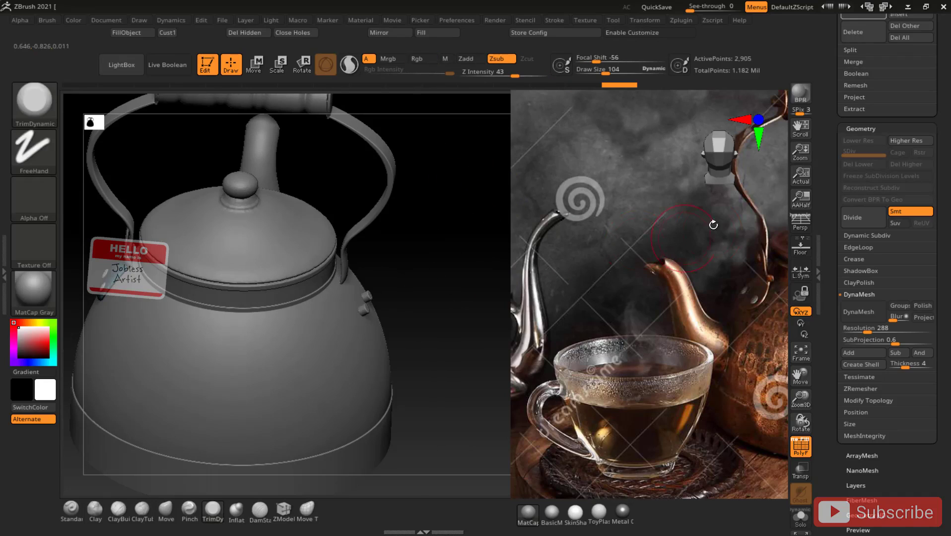
{"action": "left_click", "coordinate": [868, 401]}
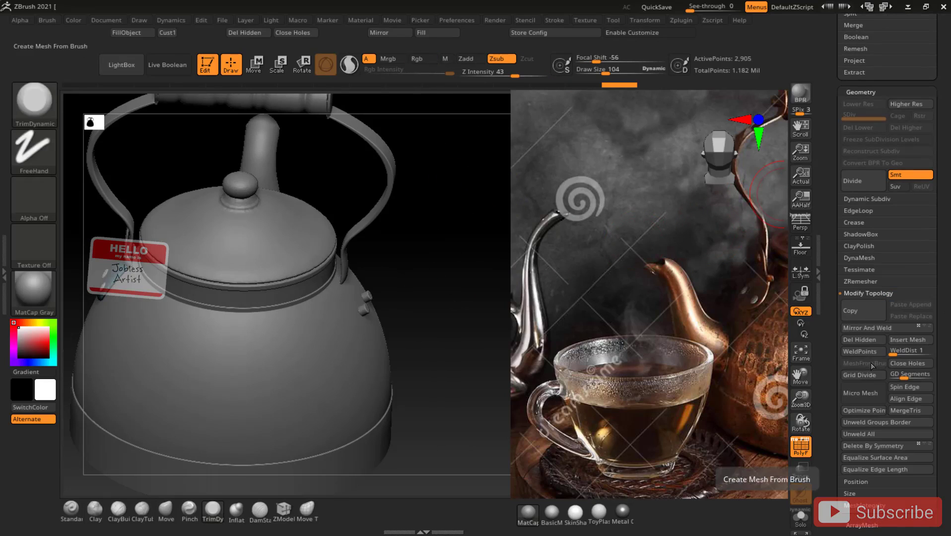
{"action": "left_click", "coordinate": [864, 339]}
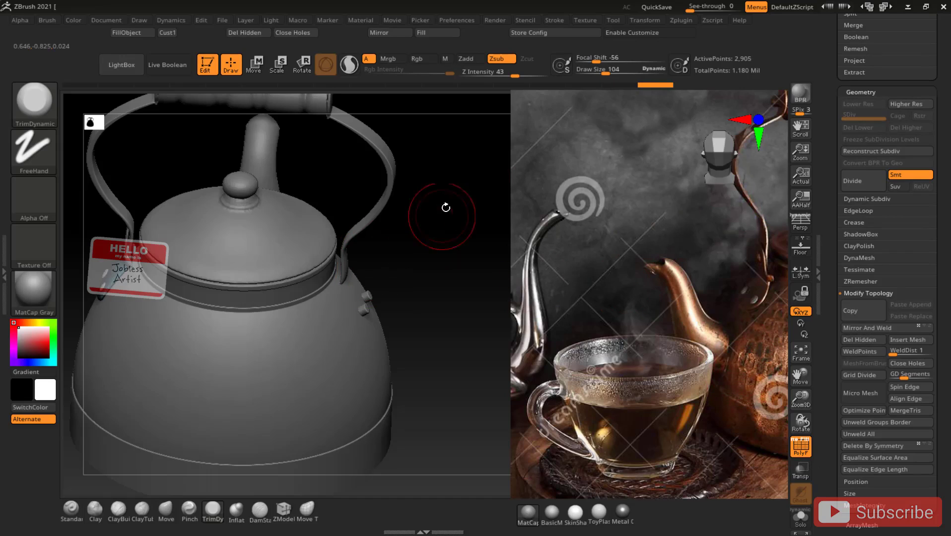
- Mirror the remaining lower handle tab across the X axis, merged into one subtool, and turn off the polyframe display
{"action": "left_click_drag", "start_coordinate": [456, 242], "coordinate": [462, 235]}
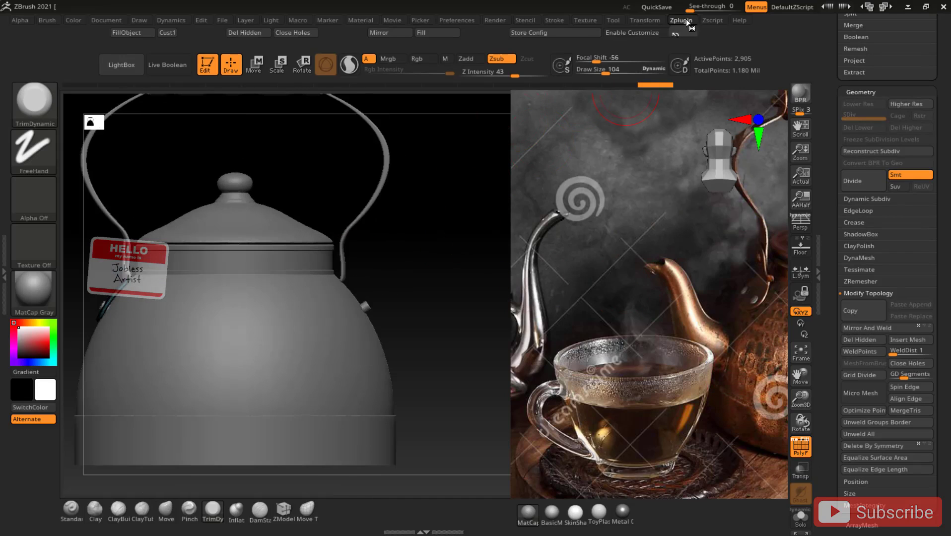
{"action": "left_click", "coordinate": [683, 20]}
{"action": "left_click", "coordinate": [755, 283]}
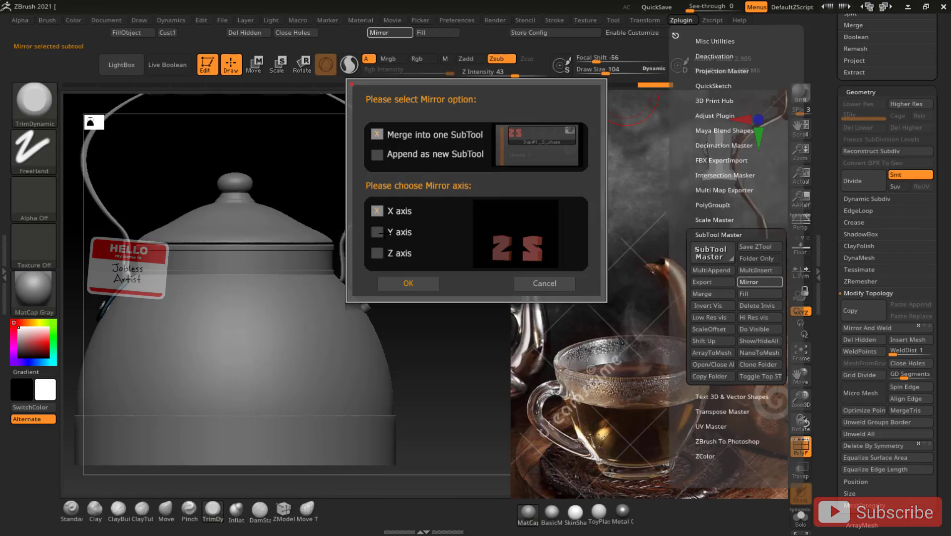
{"action": "left_click", "coordinate": [416, 286]}
{"action": "mouse_move", "coordinate": [467, 214]}
{"action": "left_mouse_down"}
{"action": "mouse_move", "coordinate": [477, 237]}
{"action": "mouse_move", "coordinate": [404, 291]}
{"action": "left_mouse_up"}
{"action": "key", "text": "shift+f"}
{"action": "left_click_drag", "start_coordinate": [464, 224], "coordinate": [443, 260]}
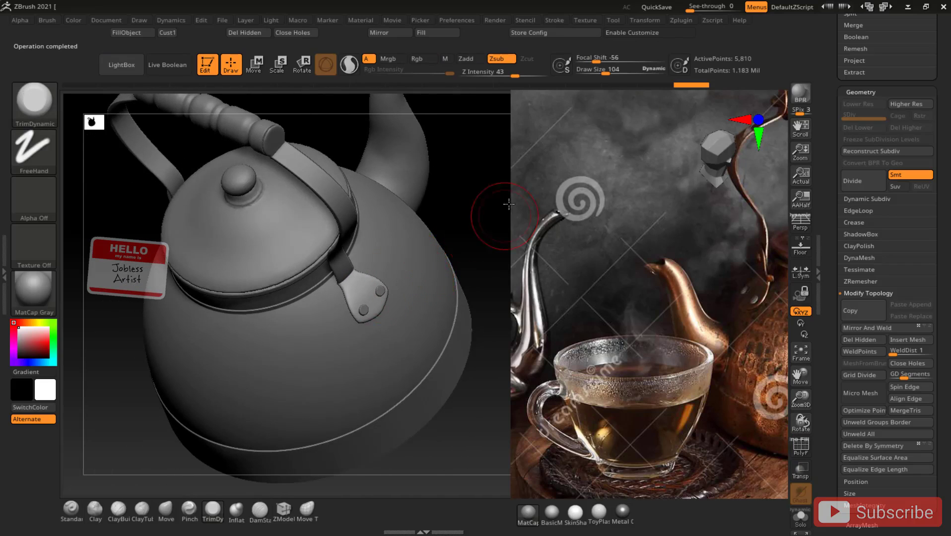
- Nudge the lower handle tab's edge slightly toward the teapot body using the Move brush at draw size 124
{"action": "left_click_drag", "start_coordinate": [504, 211], "coordinate": [520, 153], "text": "shift"}
{"action": "left_click_drag", "start_coordinate": [803, 399], "coordinate": [803, 390]}
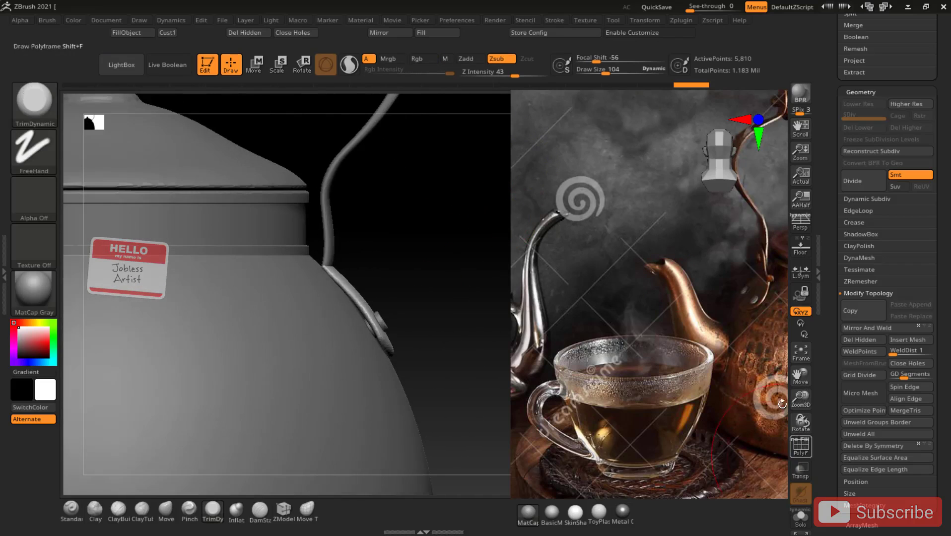
{"action": "left_click_drag", "start_coordinate": [605, 73], "coordinate": [606, 74]}
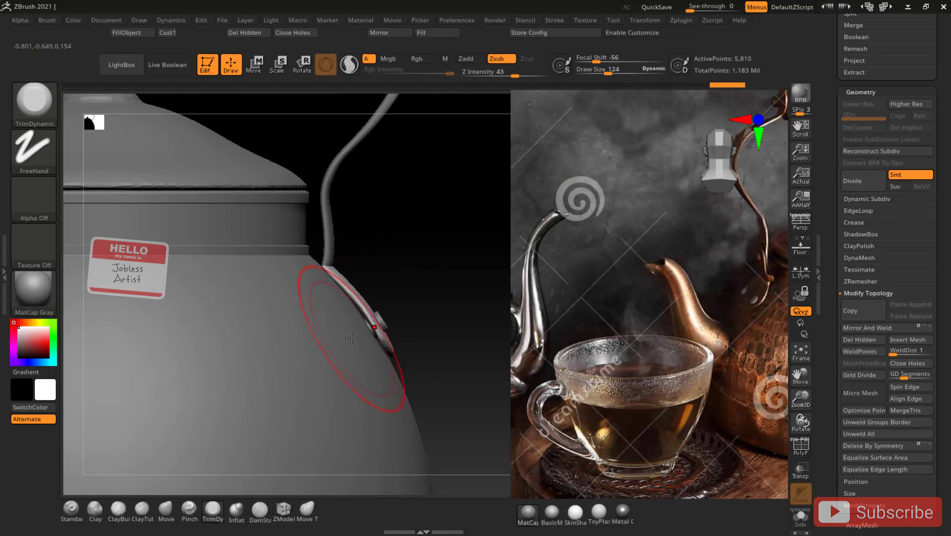
{"action": "left_click", "coordinate": [162, 512]}
{"action": "left_click_drag", "start_coordinate": [369, 323], "coordinate": [367, 322]}
{"action": "left_click_drag", "start_coordinate": [461, 297], "coordinate": [384, 295]}
{"action": "left_click_drag", "start_coordinate": [123, 238], "coordinate": [209, 230]}
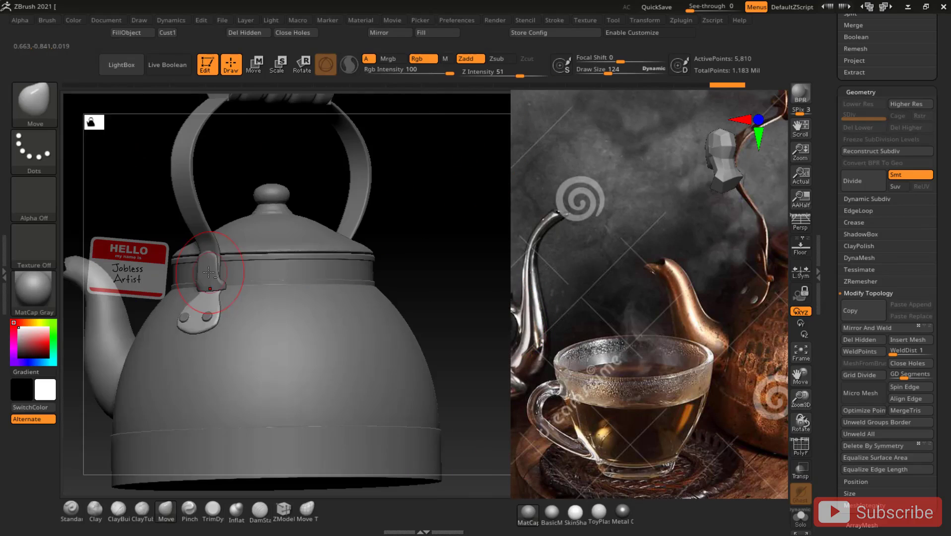
- Select the upper handle fitting and mirror it across the X axis to the opposite side, merged into one subtool
{"action": "left_click", "coordinate": [213, 276], "text": "alt"}
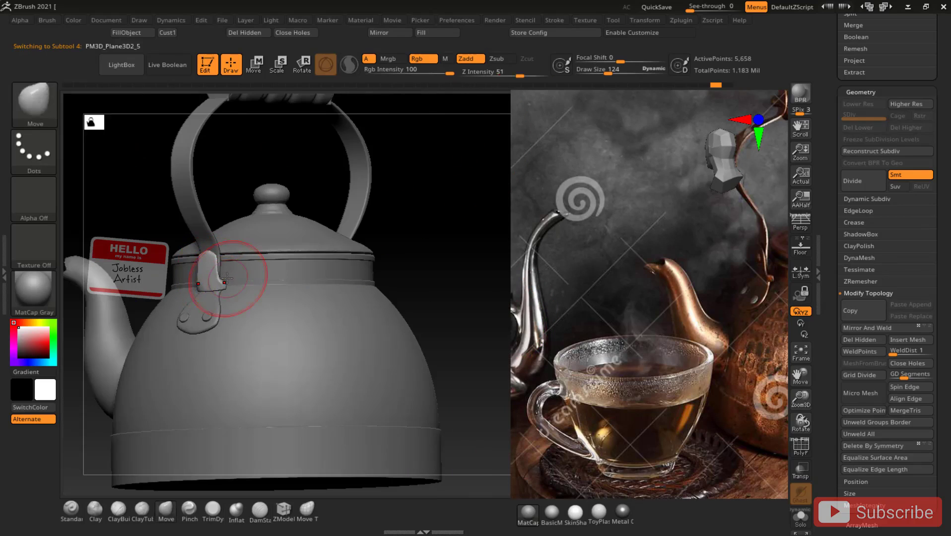
{"action": "key", "text": "shift+f"}
{"action": "left_click_drag", "start_coordinate": [431, 174], "coordinate": [398, 183]}
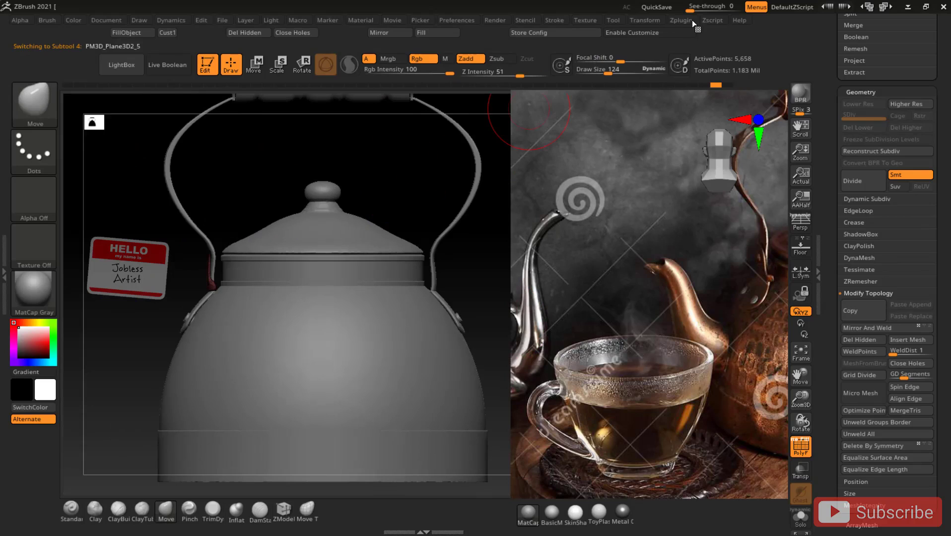
{"action": "left_click", "coordinate": [690, 20]}
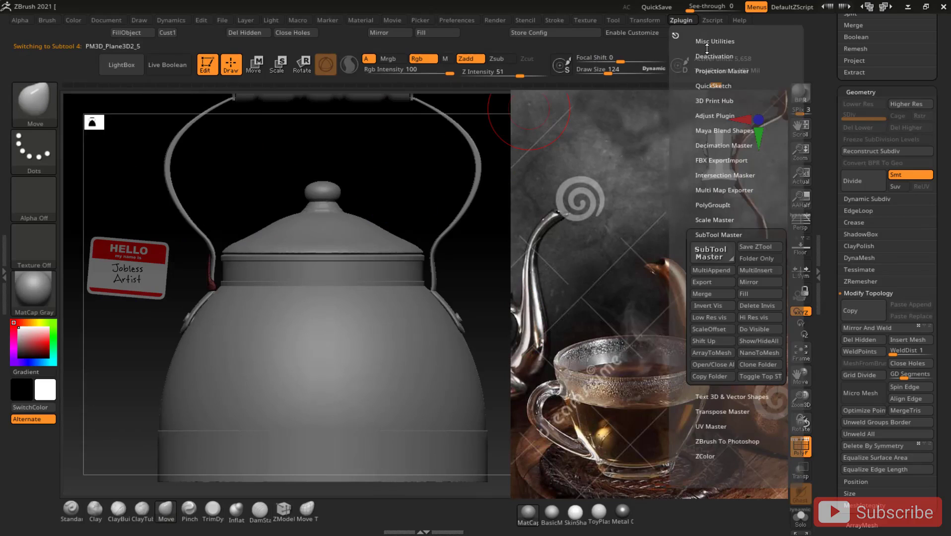
{"action": "left_click", "coordinate": [751, 282]}
{"action": "left_click", "coordinate": [412, 283]}
{"action": "left_click_drag", "start_coordinate": [483, 214], "coordinate": [469, 229]}
{"action": "key", "text": "shift+f"}
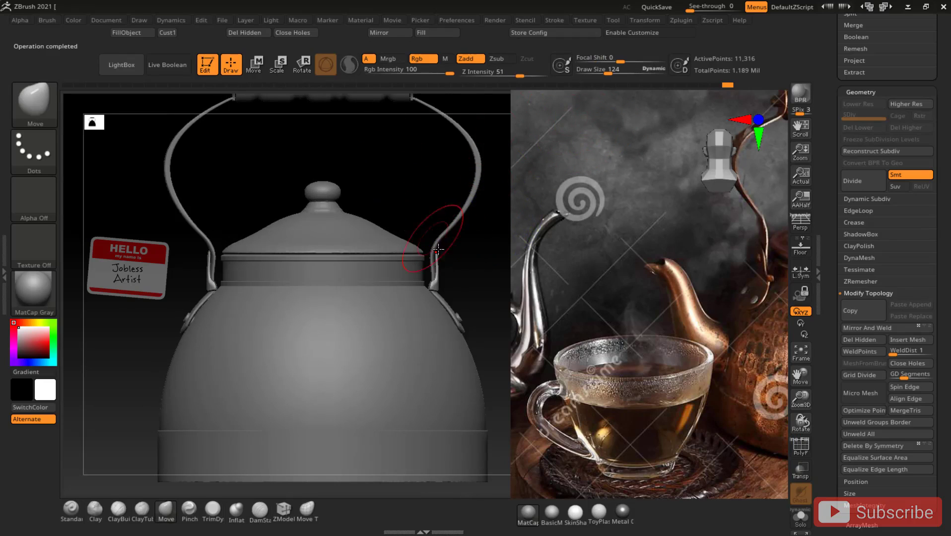
- Insert a cylinder as a new subtool and rotate it so its flat end faces the pot's handle side
{"action": "left_click_drag", "start_coordinate": [475, 258], "coordinate": [402, 272]}
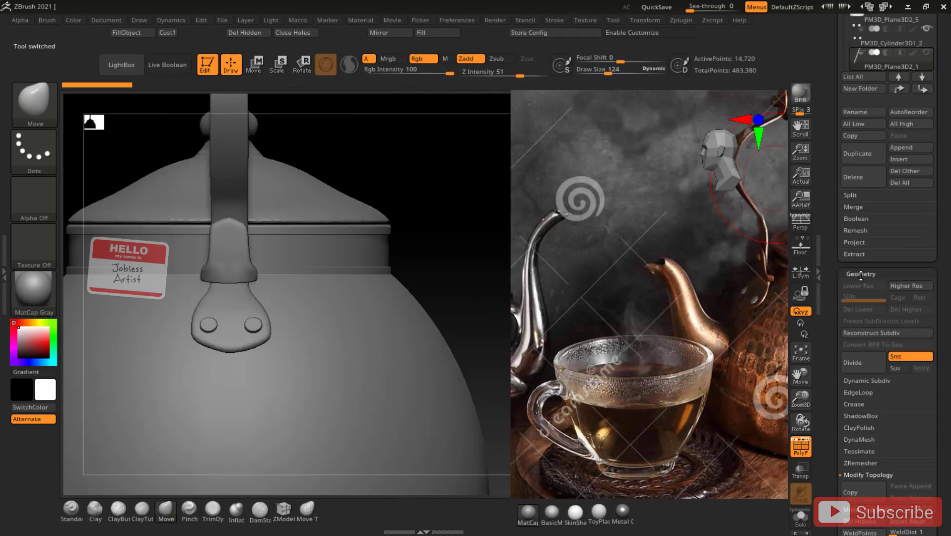
{"action": "left_click", "coordinate": [898, 158]}
{"action": "left_click", "coordinate": [661, 228]}
{"action": "left_click_drag", "start_coordinate": [799, 396], "coordinate": [735, 268]}
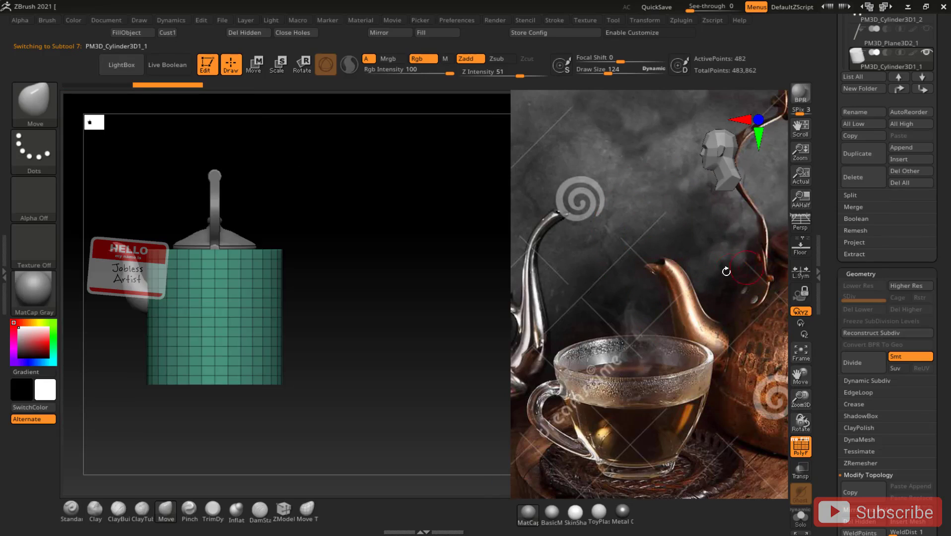
{"action": "key", "text": "w"}
{"action": "left_click_drag", "start_coordinate": [174, 276], "coordinate": [213, 384]}
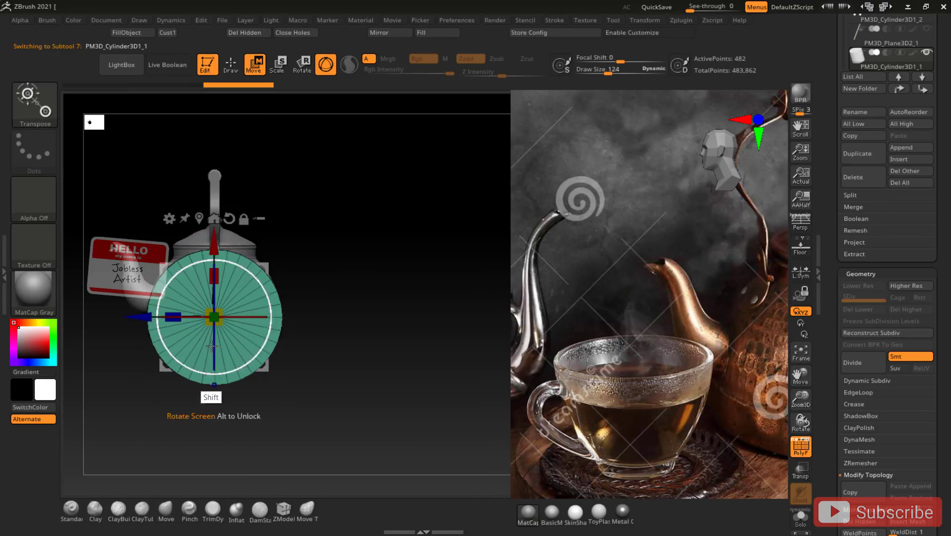
- Scale the cylinder down uniformly and move it sideways out of the teapot body
{"action": "left_click_drag", "start_coordinate": [221, 310], "coordinate": [191, 317]}
{"action": "left_click_drag", "start_coordinate": [443, 233], "coordinate": [372, 226]}
{"action": "left_click_drag", "start_coordinate": [146, 318], "coordinate": [66, 333]}
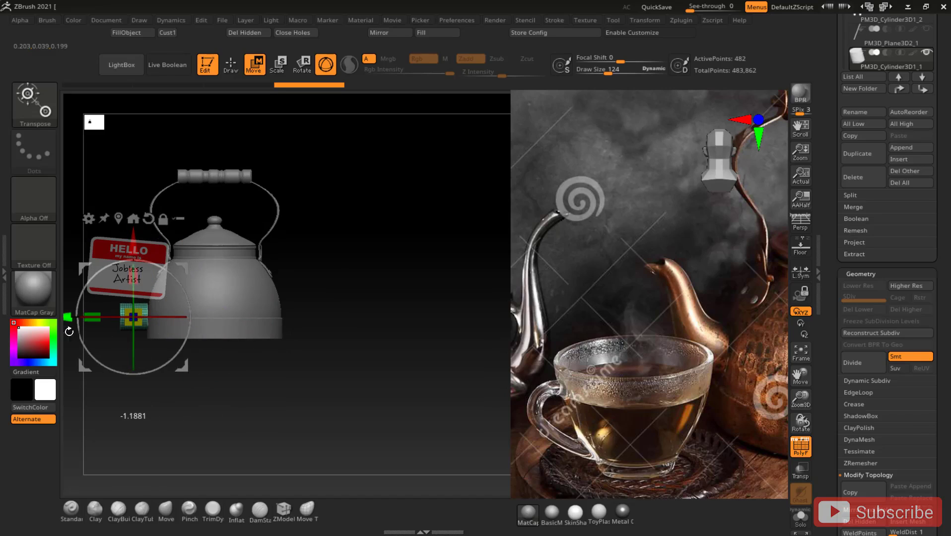
{"action": "left_click_drag", "start_coordinate": [382, 238], "coordinate": [412, 252]}
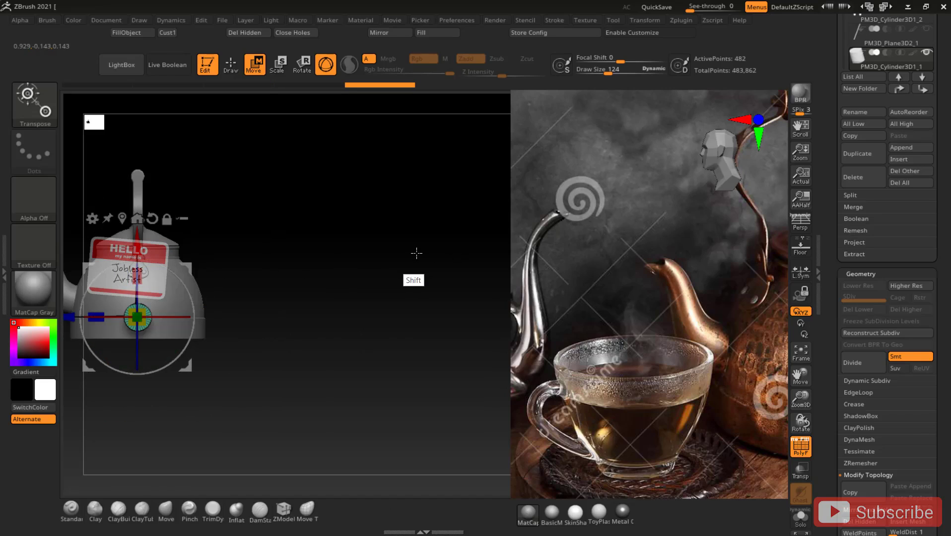
- Raise the cylinder to the height of the upper handle fitting and scale it down to rivet size
{"action": "left_click_drag", "start_coordinate": [807, 398], "coordinate": [805, 446]}
{"action": "left_click_drag", "start_coordinate": [801, 375], "coordinate": [943, 422]}
{"action": "left_click_drag", "start_coordinate": [800, 396], "coordinate": [801, 444]}
{"action": "left_click_drag", "start_coordinate": [301, 289], "coordinate": [302, 33]}
{"action": "left_click", "coordinate": [800, 376]}
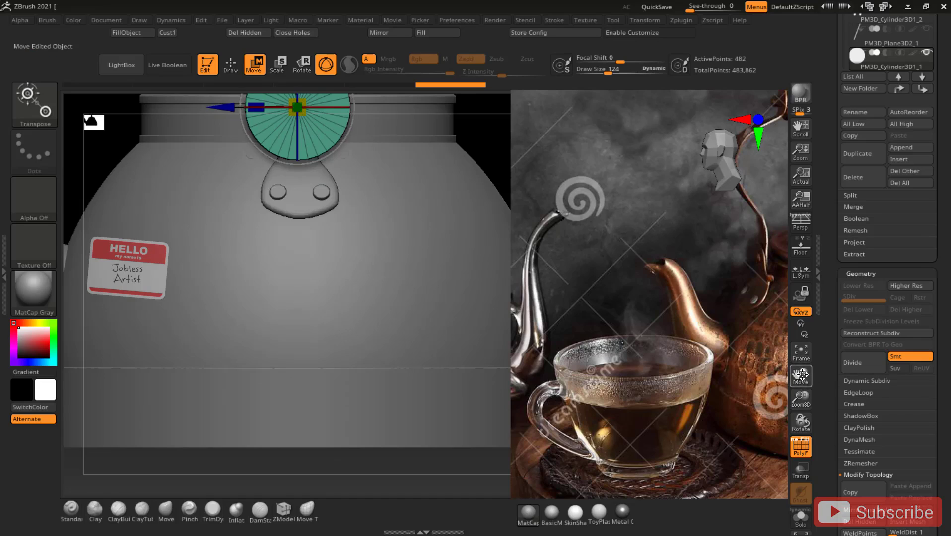
{"action": "left_click_drag", "start_coordinate": [800, 378], "coordinate": [822, 511]}
{"action": "left_click_drag", "start_coordinate": [327, 230], "coordinate": [329, 229]}
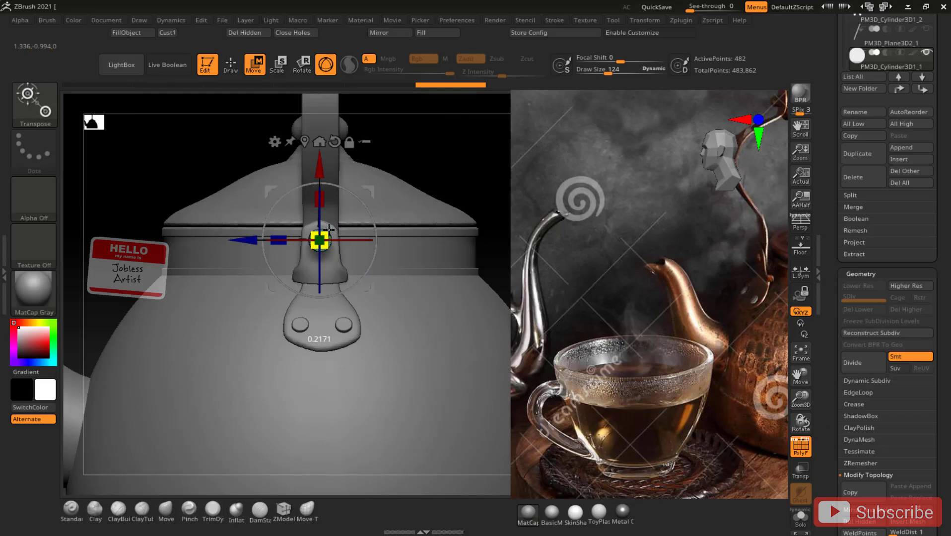
{"action": "key", "text": "q"}
{"action": "mouse_move", "coordinate": [452, 166]}
{"action": "left_mouse_down"}
{"action": "mouse_move", "coordinate": [465, 136]}
{"action": "mouse_move", "coordinate": [368, 206]}
{"action": "left_mouse_up"}
{"action": "key", "text": "w"}
{"action": "key", "text": "q"}
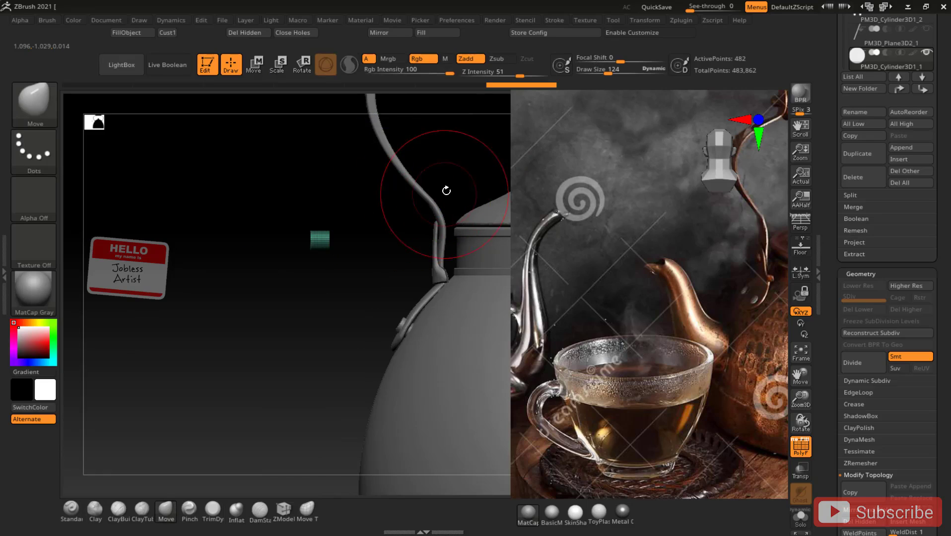
- DynaMesh the rivet cylinder at resolution 320 and turn off the polyframe display
{"action": "scroll", "coordinate": [876, 363], "scroll_direction": "down", "scroll_amount": 4}
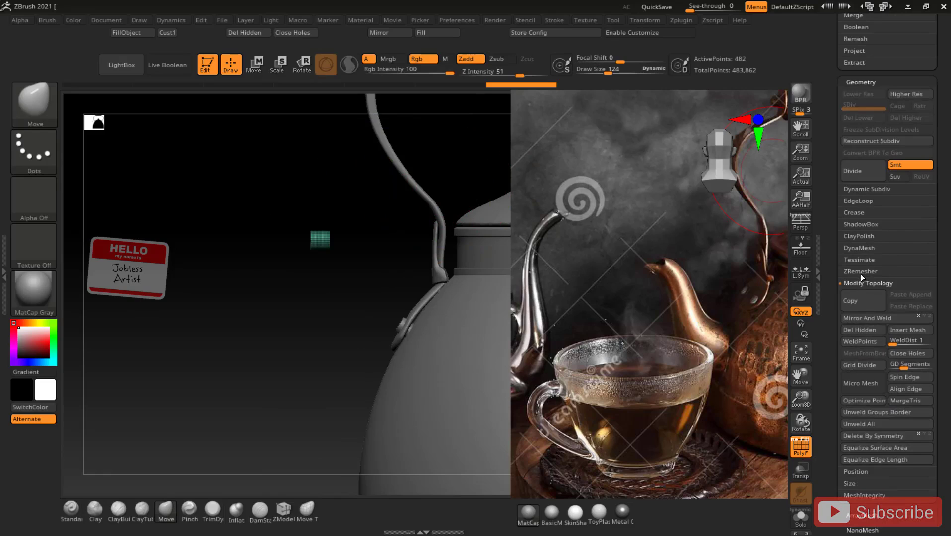
{"action": "left_click", "coordinate": [862, 248]}
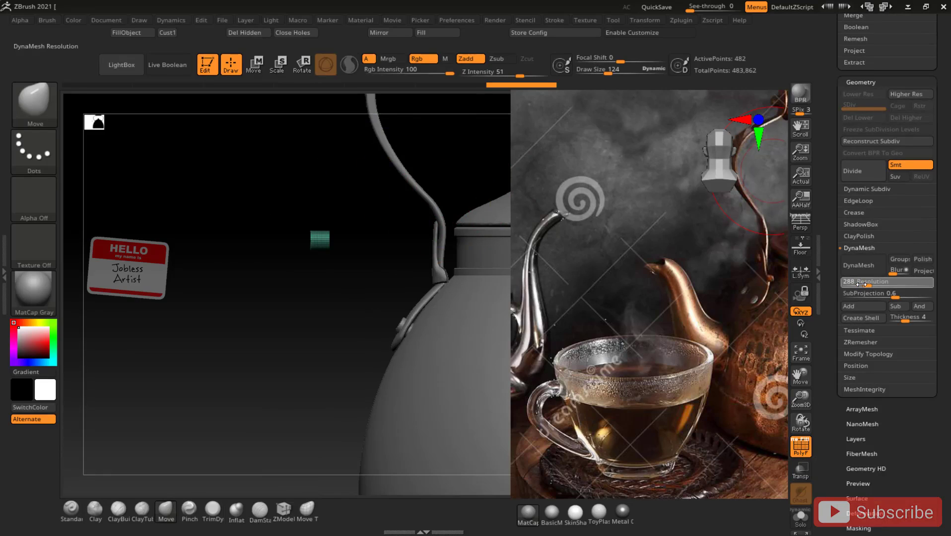
{"action": "left_click", "coordinate": [861, 266]}
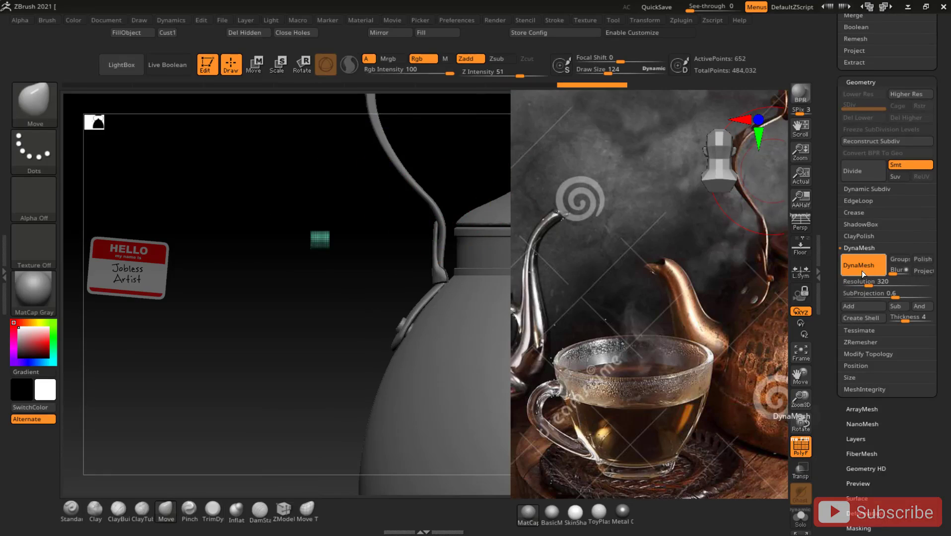
{"action": "key", "text": "shift"}
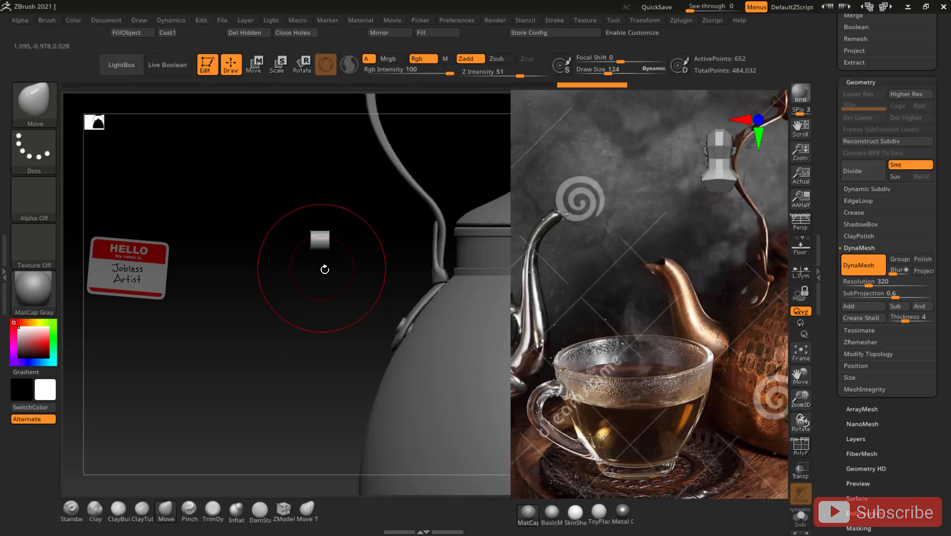
- Flatten the rivet cylinder along its Y axis into a thin disc and move it onto the upper handle fitting
{"action": "key", "text": "w"}
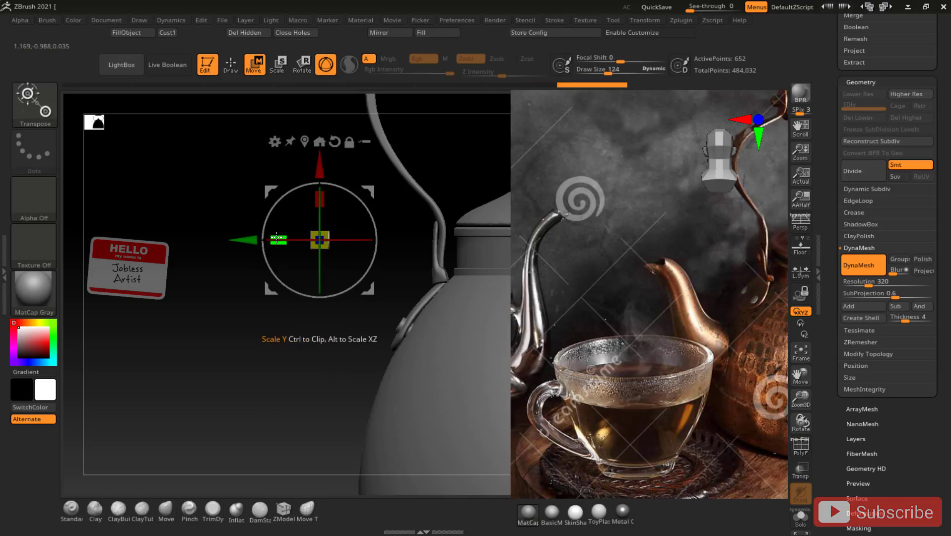
{"action": "key", "text": "q"}
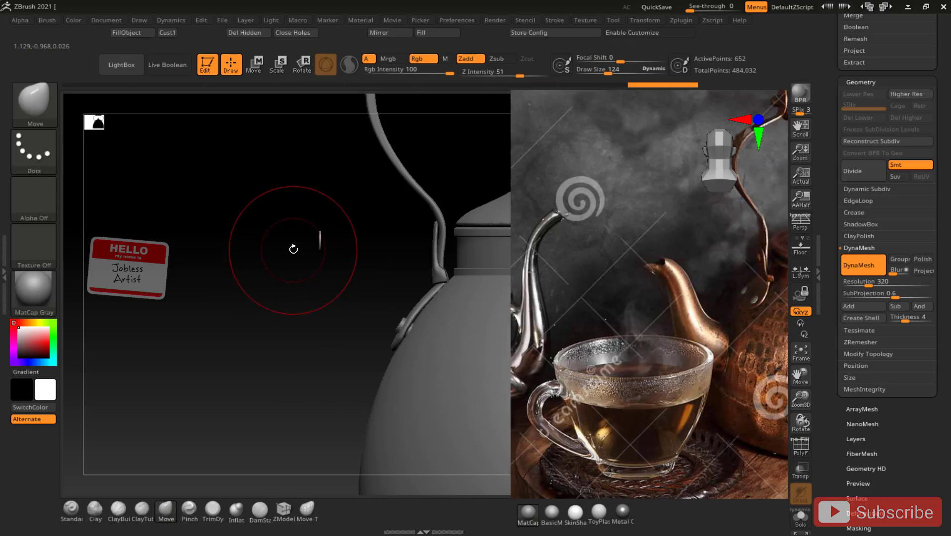
{"action": "key", "text": "w"}
{"action": "mouse_move", "coordinate": [281, 240]}
{"action": "left_mouse_down"}
{"action": "mouse_move", "coordinate": [291, 243]}
{"action": "mouse_move", "coordinate": [277, 240]}
{"action": "mouse_move", "coordinate": [233, 339]}
{"action": "mouse_move", "coordinate": [278, 261]}
{"action": "left_mouse_up"}
{"action": "key", "text": "q"}
{"action": "key", "text": "w"}
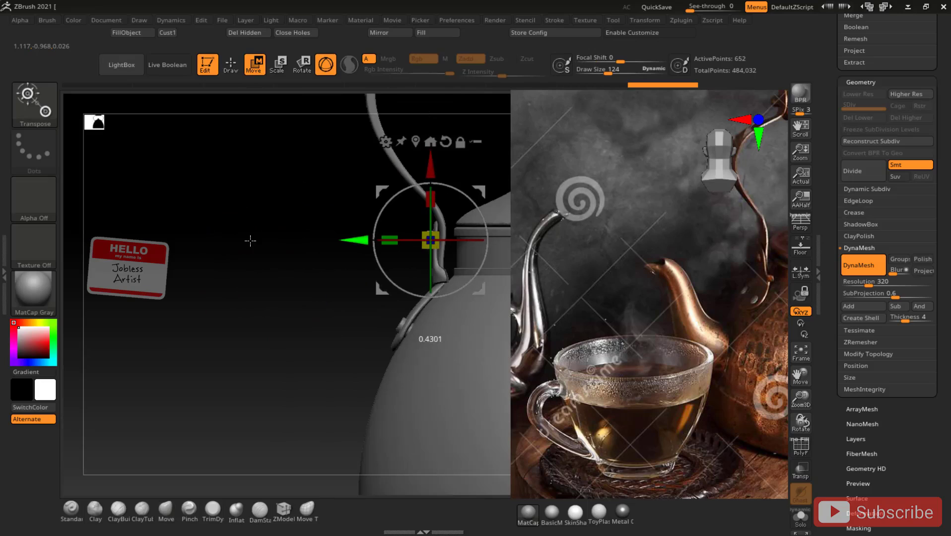
{"action": "key", "text": "q"}
- Scale the rivet disc down slightly so it sits centred within the upper handle fitting
{"action": "left_click_drag", "start_coordinate": [250, 241], "coordinate": [317, 255]}
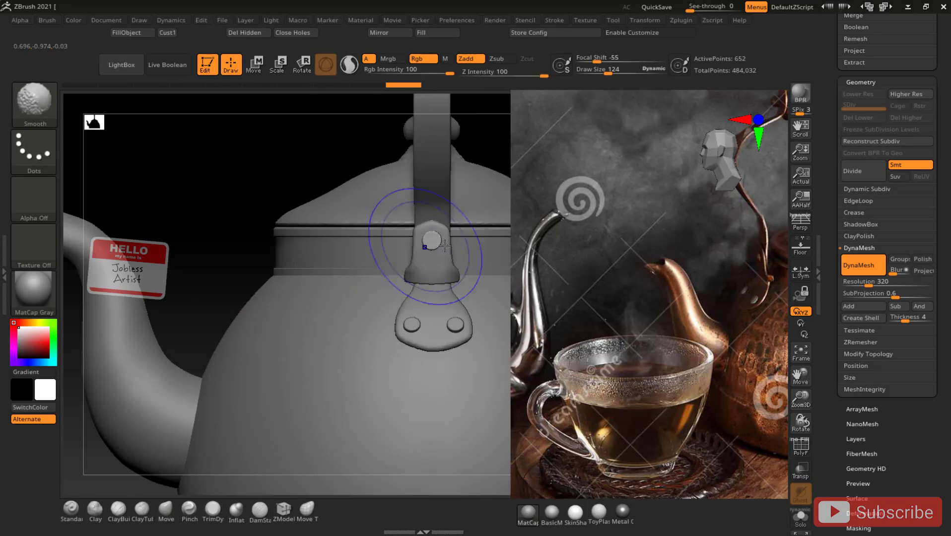
{"action": "key", "text": "w"}
{"action": "left_click_drag", "start_coordinate": [805, 396], "coordinate": [805, 382]}
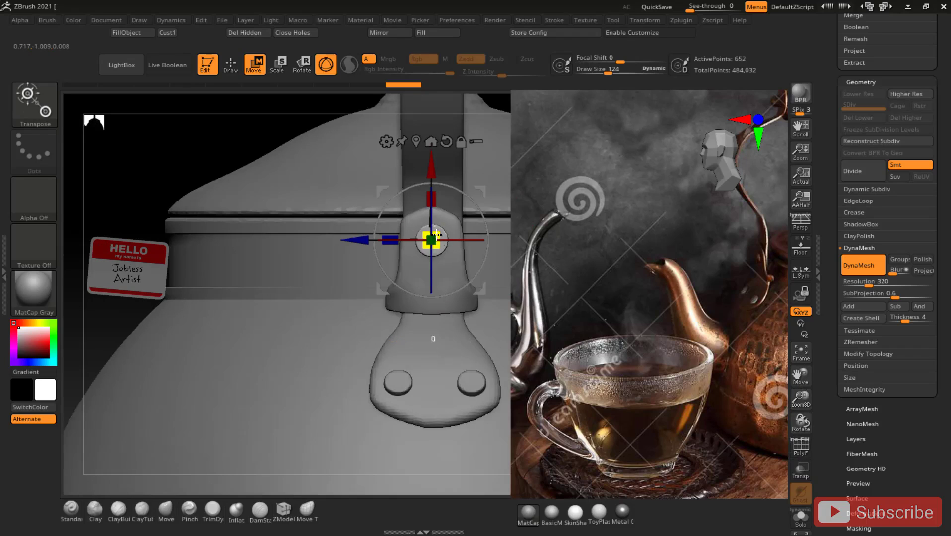
{"action": "key", "text": "q"}
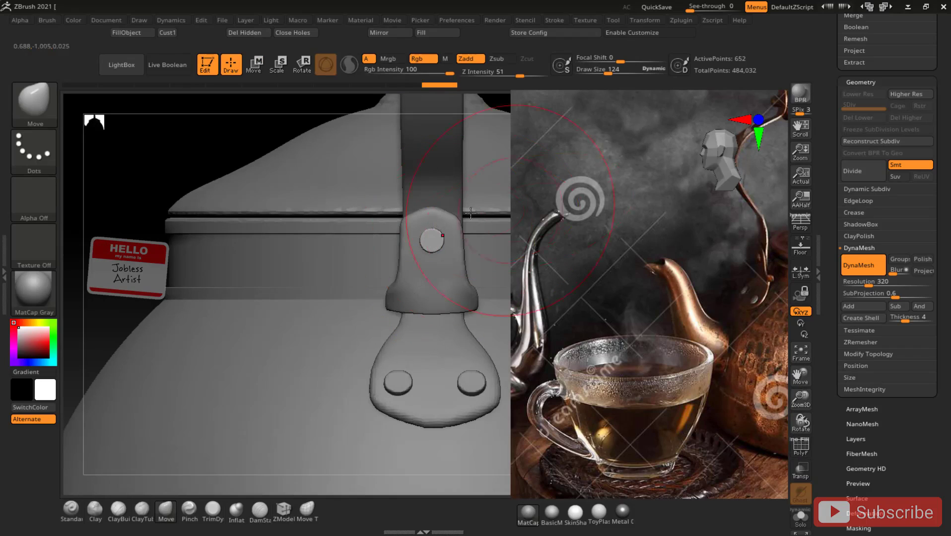
- Select the upper rivet and mirror it across the X axis, merged into one subtool
{"action": "left_click_drag", "start_coordinate": [237, 128], "coordinate": [309, 144]}
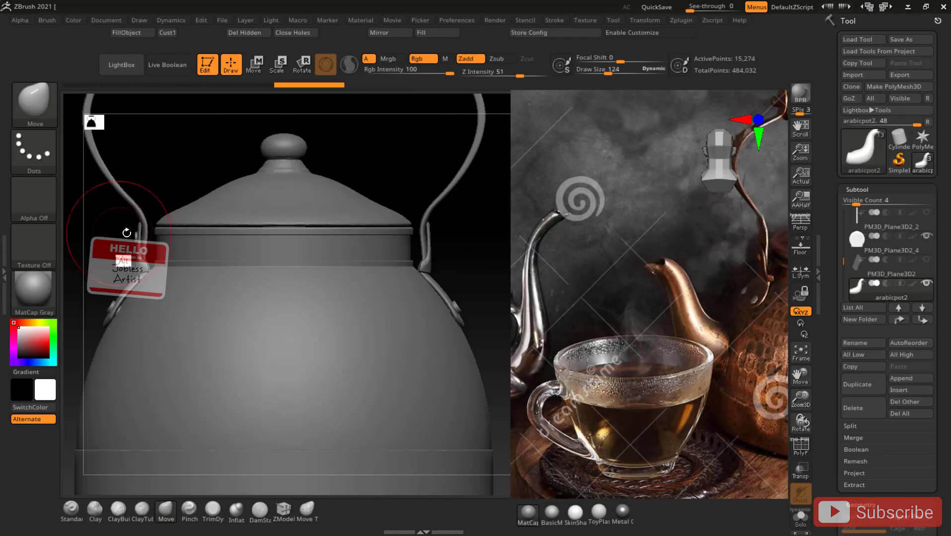
{"action": "left_click", "coordinate": [136, 237], "text": "alt"}
{"action": "key", "text": "shift+f"}
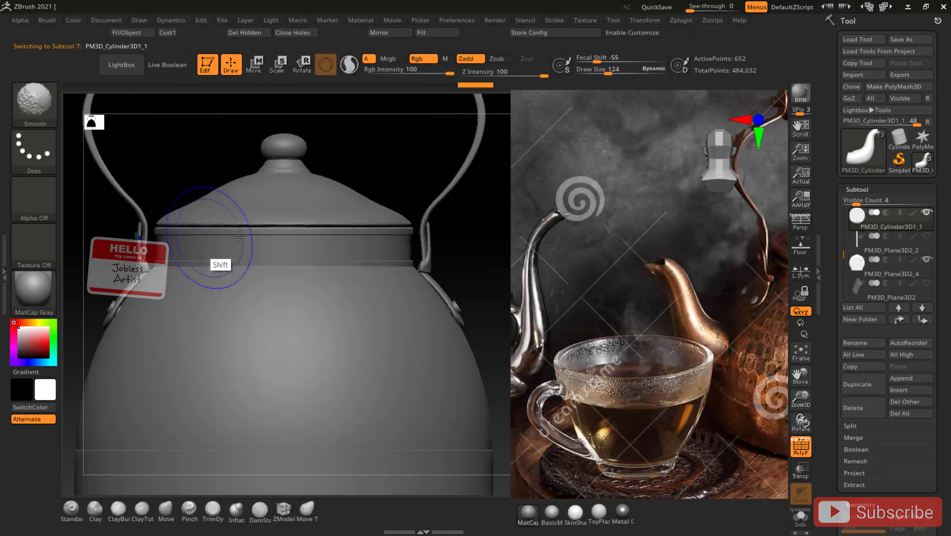
{"action": "left_click", "coordinate": [681, 21]}
{"action": "left_click", "coordinate": [756, 282]}
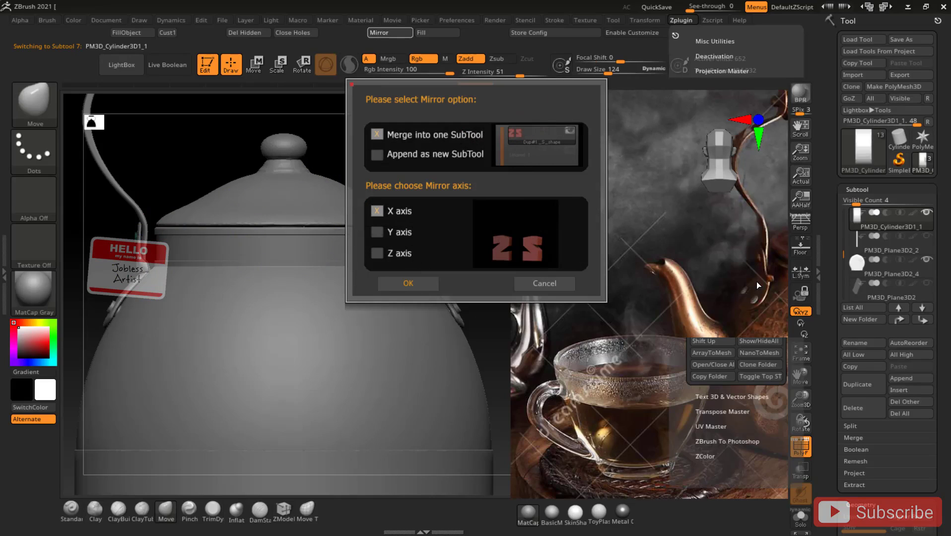
{"action": "left_click", "coordinate": [415, 286]}
- Shift the Spotlight reference image so the copper teapot's lid and handle show beside the whole model
{"action": "mouse_move", "coordinate": [401, 161]}
{"action": "left_mouse_down"}
{"action": "mouse_move", "coordinate": [370, 153]}
{"action": "mouse_move", "coordinate": [401, 154]}
{"action": "mouse_move", "coordinate": [342, 182]}
{"action": "mouse_move", "coordinate": [351, 167]}
{"action": "left_mouse_up"}
{"action": "left_click_drag", "start_coordinate": [489, 262], "coordinate": [495, 222]}
{"action": "left_click", "coordinate": [800, 354]}
{"action": "left_click_drag", "start_coordinate": [466, 238], "coordinate": [513, 239]}
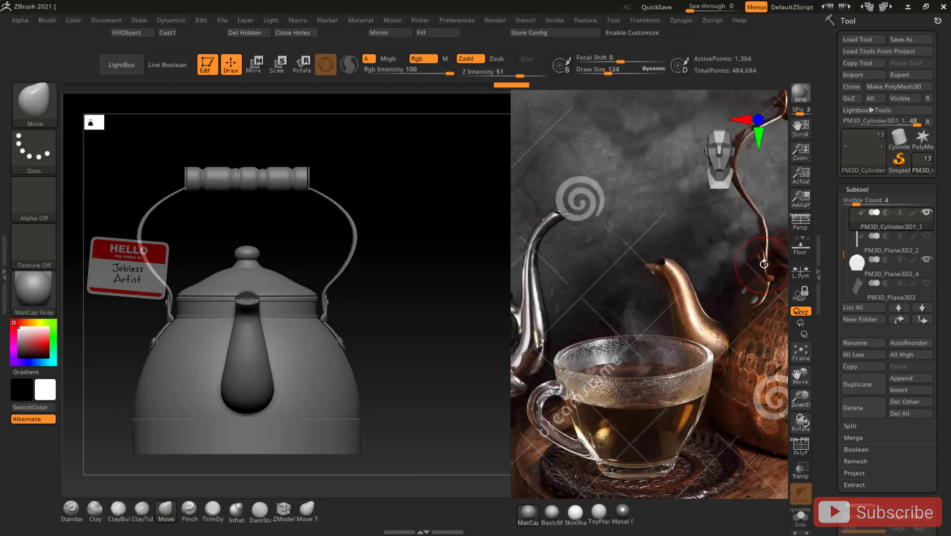
{"action": "key", "text": "z"}
{"action": "mouse_move", "coordinate": [676, 241]}
{"action": "left_mouse_down"}
{"action": "mouse_move", "coordinate": [632, 248]}
{"action": "mouse_move", "coordinate": [686, 243]}
{"action": "left_mouse_up"}
{"action": "left_click_drag", "start_coordinate": [748, 248], "coordinate": [14, 218]}
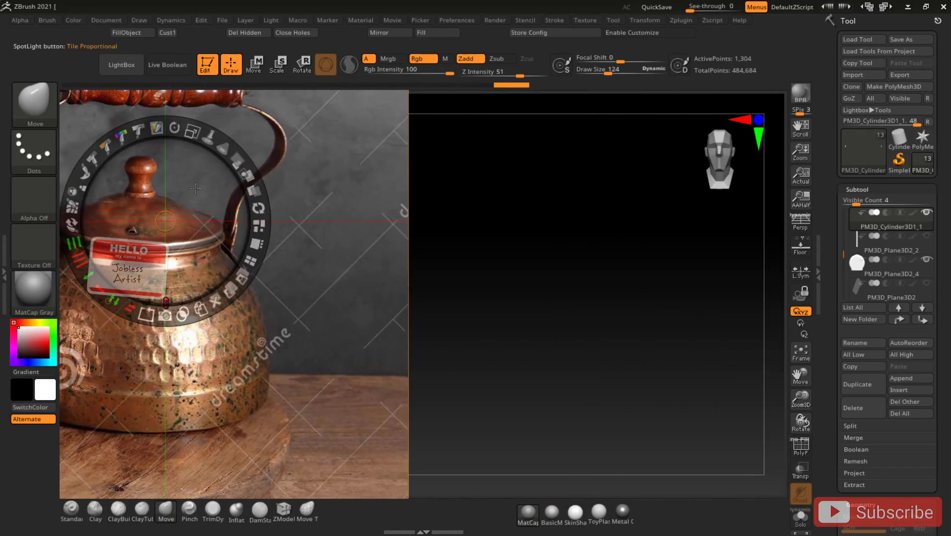
{"action": "left_click_drag", "start_coordinate": [194, 189], "coordinate": [151, 195]}
{"action": "key", "text": "z"}
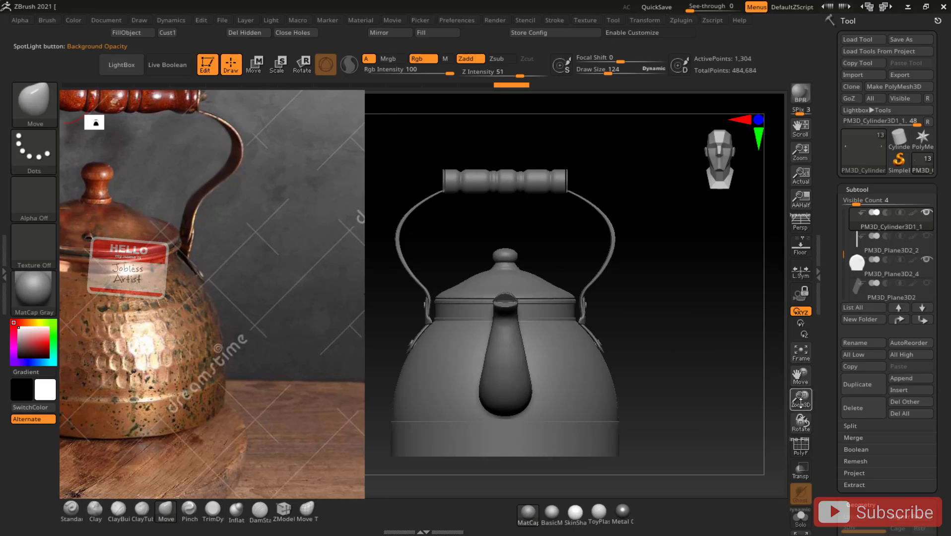
- Select the lid subtool and raise it clear of the teapot's rim
{"action": "left_click_drag", "start_coordinate": [801, 399], "coordinate": [801, 434]}
{"action": "key", "text": "w"}
{"action": "left_click", "coordinate": [550, 209], "text": "alt"}
{"action": "mouse_move", "coordinate": [623, 97]}
{"action": "left_mouse_down"}
{"action": "mouse_move", "coordinate": [637, 102]}
{"action": "mouse_move", "coordinate": [631, 95]}
{"action": "left_mouse_up"}
{"action": "key", "text": "q"}
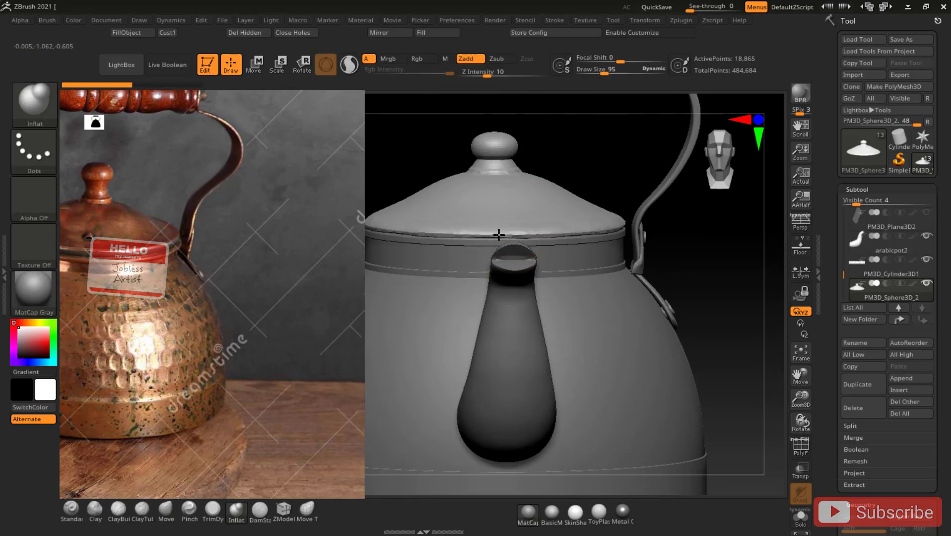
{"action": "left_click_drag", "start_coordinate": [611, 144], "coordinate": [603, 139], "text": "shift"}
{"action": "key", "text": "w"}
{"action": "left_click_drag", "start_coordinate": [501, 267], "coordinate": [501, 237]}
- Try raising the lid's knob with part of the lid masked and smoothing its stem, and undo the last edits
{"action": "key", "text": "q"}
{"action": "left_click_drag", "start_coordinate": [652, 199], "coordinate": [346, 253], "text": "ctrl"}
{"action": "left_click", "coordinate": [346, 253], "text": "ctrl"}
{"action": "key", "text": "w"}
{"action": "left_click_drag", "start_coordinate": [502, 236], "coordinate": [502, 242]}
{"action": "left_click_drag", "start_coordinate": [501, 316], "coordinate": [494, 318]}
{"action": "left_click_drag", "start_coordinate": [501, 242], "coordinate": [501, 237]}
{"action": "key", "text": "q"}
{"action": "left_click_drag", "start_coordinate": [665, 206], "coordinate": [689, 223], "text": "ctrl"}
{"action": "left_click_drag", "start_coordinate": [612, 193], "coordinate": [603, 192], "text": "shift"}
{"action": "left_click_drag", "start_coordinate": [664, 174], "coordinate": [667, 210], "text": "shift"}
{"action": "key", "text": "ctrl+z"}
{"action": "key", "text": "ctrl+z"}
{"action": "key", "text": "ctrl+z"}
{"action": "key", "text": "ctrl+z"}
- Frame the lid, check its wireframe, and subdivide it twice
{"action": "key", "text": "f"}
{"action": "key", "text": "shift+f"}
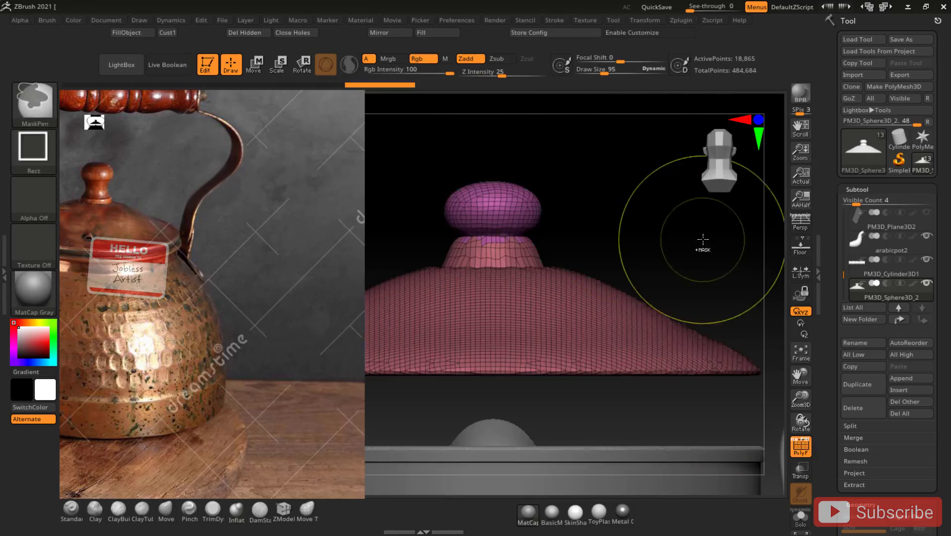
{"action": "key", "text": "shift+f"}
{"action": "left_click_drag", "start_coordinate": [448, 246], "coordinate": [453, 255]}
{"action": "key", "text": "ctrl+d"}
{"action": "key", "text": "ctrl+d"}
- Mask everything except the base of the knob's stem, pull it outward with the Move brush, and smooth it
{"action": "left_click", "coordinate": [259, 510]}
{"action": "left_click_drag", "start_coordinate": [595, 208], "coordinate": [595, 238]}
{"action": "mouse_move", "coordinate": [660, 223]}
{"action": "left_mouse_down", "text": "shift"}
{"action": "mouse_move", "coordinate": [609, 238]}
{"action": "mouse_move", "coordinate": [555, 237]}
{"action": "left_mouse_up", "text": "shift"}
{"action": "left_click_drag", "start_coordinate": [384, 261], "coordinate": [477, 273], "text": "ctrl"}
{"action": "left_click", "coordinate": [529, 233], "text": "ctrl"}
{"action": "left_click", "coordinate": [165, 510]}
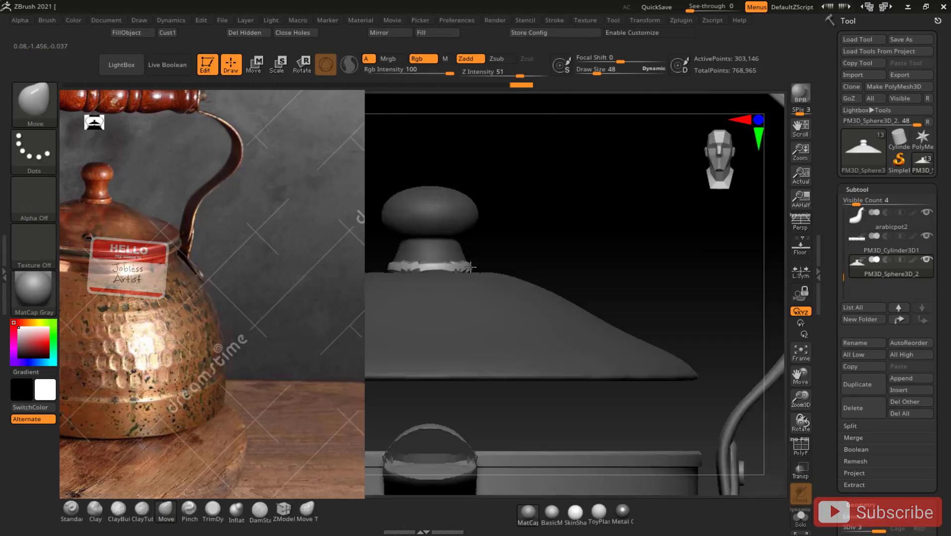
{"action": "left_click_drag", "start_coordinate": [560, 214], "coordinate": [600, 244], "text": "ctrl"}
{"action": "left_click_drag", "start_coordinate": [585, 218], "coordinate": [615, 224]}
{"action": "left_click_drag", "start_coordinate": [497, 263], "coordinate": [499, 270], "text": "shift"}
{"action": "left_click_drag", "start_coordinate": [585, 220], "coordinate": [607, 221]}
- Subdivide the lid two more levels and undo the test brush strokes on the knob's stem
{"action": "key", "text": "ctrl+d"}
{"action": "key", "text": "ctrl+d"}
{"action": "left_click", "coordinate": [260, 510]}
{"action": "left_click", "coordinate": [118, 510]}
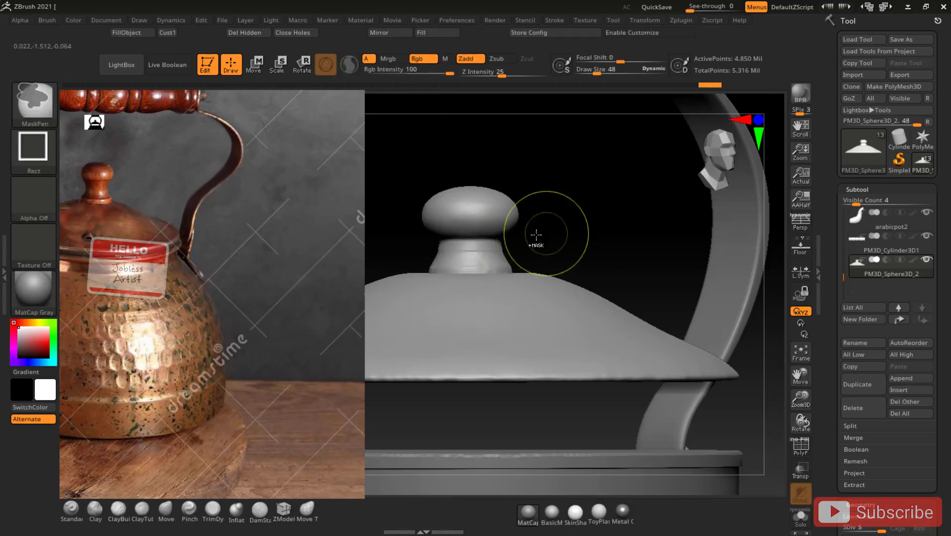
{"action": "key", "text": "ctrl+z"}
{"action": "key", "text": "ctrl+z"}
- Build up and smooth the collar around the base of the knob's stem, and define its edge with the DamStandard brush
{"action": "left_click_drag", "start_coordinate": [476, 266], "coordinate": [502, 266]}
{"action": "left_click_drag", "start_coordinate": [556, 238], "coordinate": [645, 243]}
{"action": "mouse_move", "coordinate": [570, 376]}
{"action": "left_mouse_down", "text": "alt"}
{"action": "mouse_move", "coordinate": [758, 384]}
{"action": "mouse_move", "coordinate": [596, 399]}
{"action": "left_mouse_up", "text": "alt"}
{"action": "left_click_drag", "start_coordinate": [620, 263], "coordinate": [563, 267], "text": "shift"}
{"action": "mouse_move", "coordinate": [497, 270]}
{"action": "left_mouse_down"}
{"action": "mouse_move", "coordinate": [540, 286]}
{"action": "mouse_move", "coordinate": [496, 278]}
{"action": "left_mouse_up"}
{"action": "left_click_drag", "start_coordinate": [489, 278], "coordinate": [506, 279], "text": "shift"}
{"action": "key", "text": "b"}
{"action": "key", "text": "d"}
{"action": "key", "text": "s"}
{"action": "left_click_drag", "start_coordinate": [616, 258], "coordinate": [440, 284]}
{"action": "mouse_move", "coordinate": [441, 285]}
{"action": "left_mouse_down", "text": "shift"}
{"action": "mouse_move", "coordinate": [491, 281]}
{"action": "mouse_move", "coordinate": [532, 200]}
{"action": "left_mouse_up", "text": "shift"}
- Mask everything except the knob, raise the knob to lengthen its stem, and clear the mask
{"action": "left_click_drag", "start_coordinate": [461, 200], "coordinate": [578, 274], "text": "ctrl"}
{"action": "left_click", "coordinate": [510, 287], "text": "ctrl"}
{"action": "left_click", "coordinate": [586, 248], "text": "ctrl"}
{"action": "key", "text": "w"}
{"action": "left_click_drag", "start_coordinate": [510, 476], "coordinate": [510, 463]}
{"action": "left_click", "coordinate": [495, 439]}
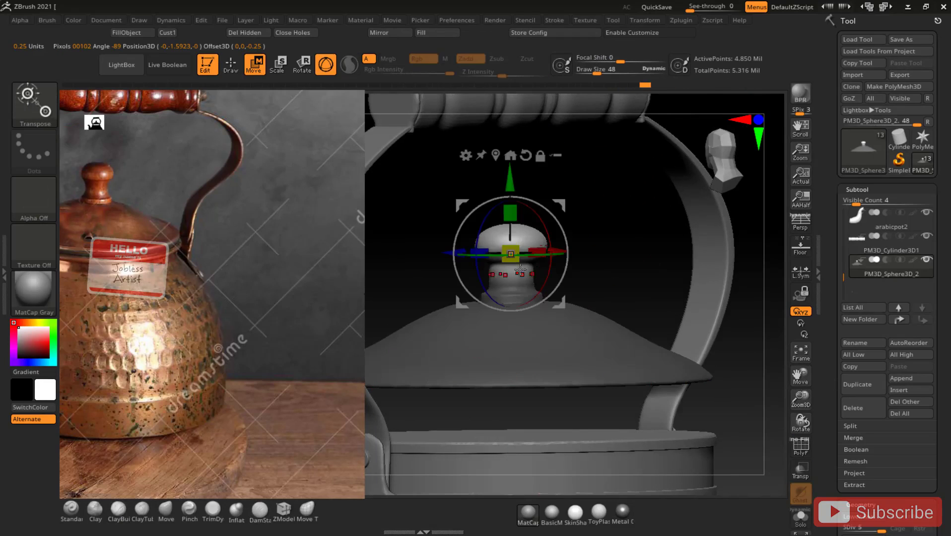
{"action": "left_click", "coordinate": [540, 155]}
{"action": "left_click_drag", "start_coordinate": [510, 254], "coordinate": [519, 245]}
{"action": "key", "text": "q"}
{"action": "left_click_drag", "start_coordinate": [603, 208], "coordinate": [615, 223], "text": "ctrl"}
- Isolate the knob's upper half with a mask, raise it to make the knob taller, and clear the mask
{"action": "left_click_drag", "start_coordinate": [433, 164], "coordinate": [612, 235], "text": "ctrl"}
{"action": "key", "text": "ctrl+z"}
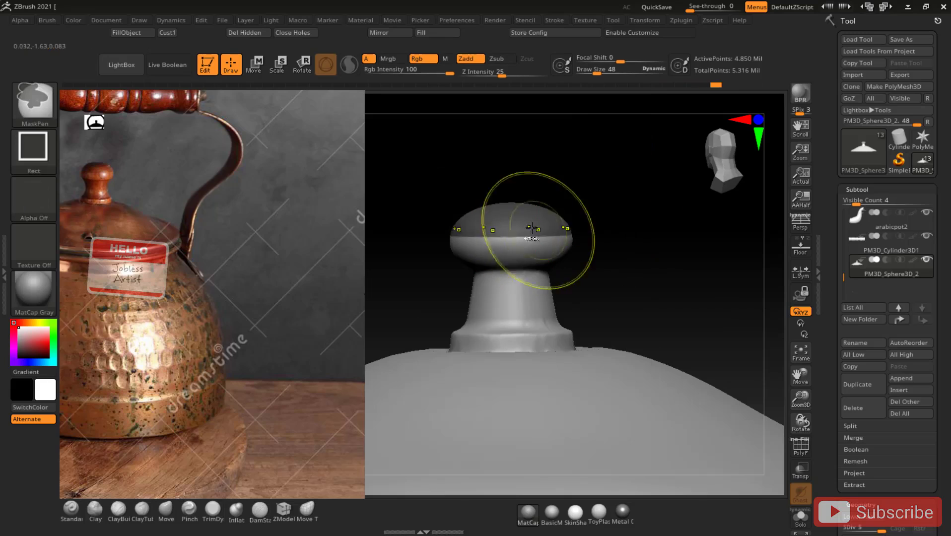
{"action": "left_click", "coordinate": [521, 231], "text": "ctrl"}
{"action": "left_click", "coordinate": [610, 219], "text": "ctrl"}
{"action": "key", "text": "w"}
{"action": "left_click_drag", "start_coordinate": [509, 185], "coordinate": [509, 168]}
{"action": "key", "text": "q"}
{"action": "left_click_drag", "start_coordinate": [621, 203], "coordinate": [637, 221], "text": "ctrl"}
{"action": "left_click_drag", "start_coordinate": [645, 204], "coordinate": [708, 221]}
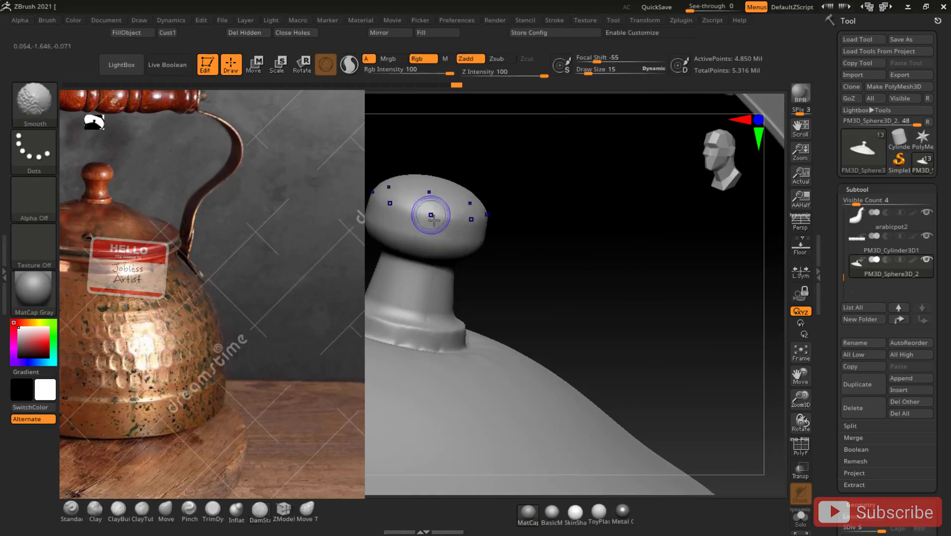
- Smooth the knob and adjust its profile with the Move brush at draw size 23
{"action": "left_click_drag", "start_coordinate": [596, 213], "coordinate": [539, 199]}
{"action": "key", "text": "b"}
{"action": "key", "text": "m"}
{"action": "key", "text": "v"}
{"action": "mouse_move", "coordinate": [617, 191]}
{"action": "left_mouse_down"}
{"action": "mouse_move", "coordinate": [551, 191]}
{"action": "mouse_move", "coordinate": [571, 173]}
{"action": "mouse_move", "coordinate": [533, 187]}
{"action": "left_mouse_up"}
{"action": "key", "text": "bracketleft"}
{"action": "key", "text": "bracketleft"}
{"action": "key", "text": "bracketleft"}
{"action": "key", "text": "bracketleft"}
{"action": "key", "text": "bracketleft"}
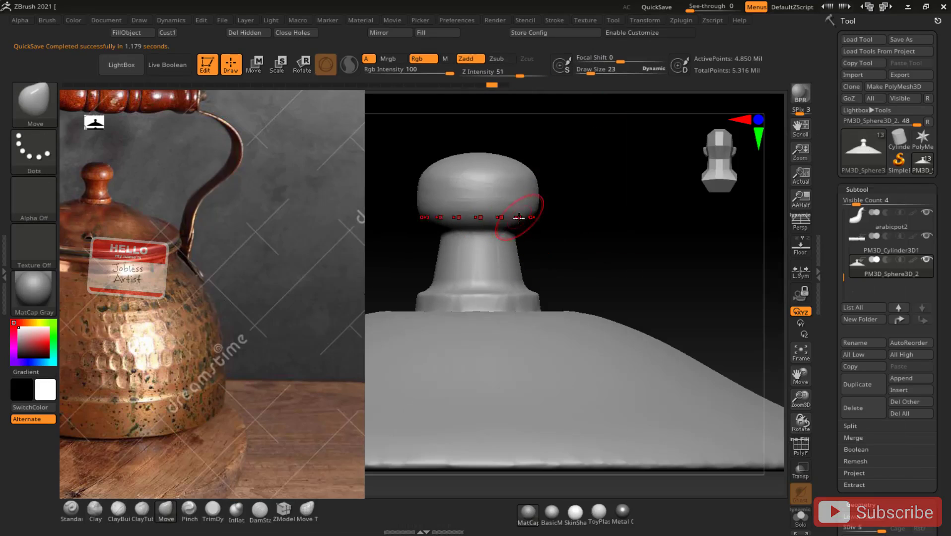
- Carve the knob's underside with the DamStandard brush at draw size 23, redoing unsatisfactory strokes
{"action": "key", "text": "b"}
{"action": "key", "text": "d"}
{"action": "key", "text": "s"}
{"action": "key", "text": "ctrl+z"}
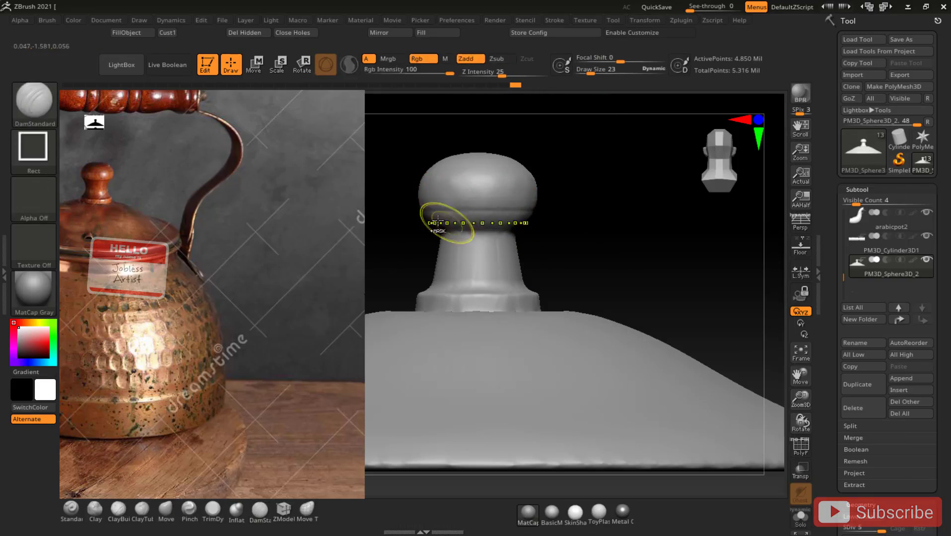
{"action": "left_click_drag", "start_coordinate": [437, 215], "coordinate": [535, 208]}
{"action": "key", "text": "ctrl+z"}
{"action": "left_click_drag", "start_coordinate": [428, 215], "coordinate": [526, 214]}
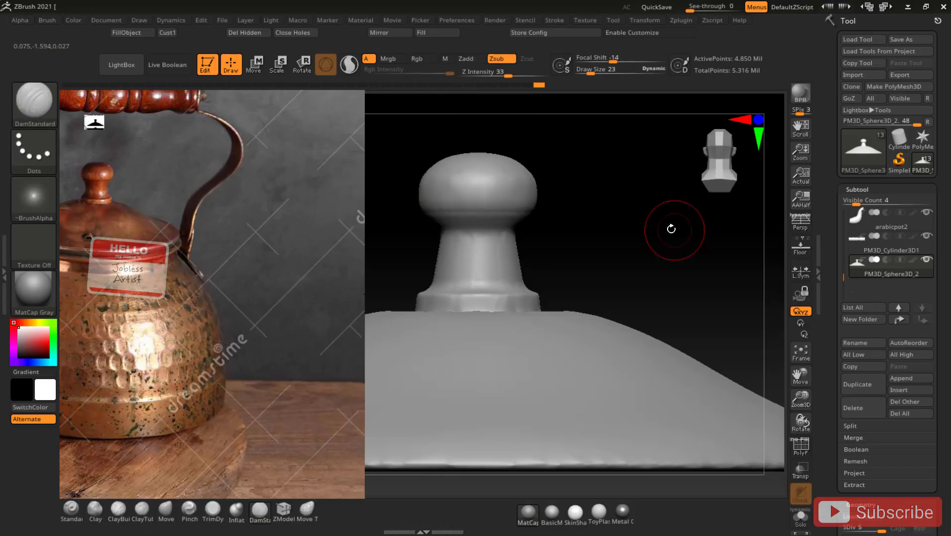
- Smooth the transition where the knob's stem meets the lid
{"action": "mouse_move", "coordinate": [641, 301]}
{"action": "left_mouse_down"}
{"action": "mouse_move", "coordinate": [585, 201]}
{"action": "mouse_move", "coordinate": [567, 233]}
{"action": "left_mouse_up"}
{"action": "left_click_drag", "start_coordinate": [516, 280], "coordinate": [535, 254], "text": "shift"}
{"action": "left_click_drag", "start_coordinate": [684, 279], "coordinate": [640, 260]}
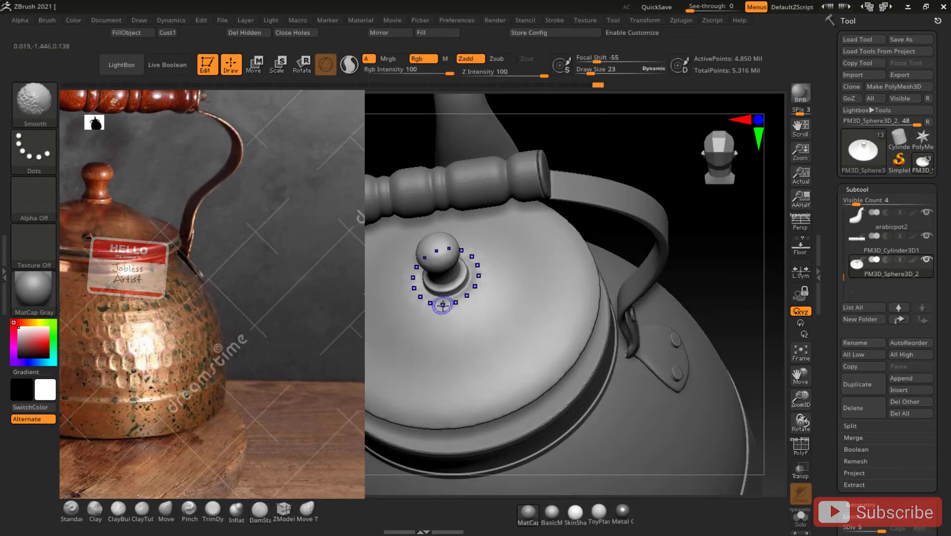
- Rebuild the lid mesh with DynaMesh at resolution 408, undoing the first attempt
{"action": "scroll", "coordinate": [851, 341], "scroll_direction": "down", "scroll_amount": 9}
{"action": "left_click", "coordinate": [859, 256]}
{"action": "left_click", "coordinate": [738, 282]}
{"action": "key", "text": "ctrl+z"}
{"action": "left_click", "coordinate": [871, 272]}
{"action": "left_click", "coordinate": [859, 256]}
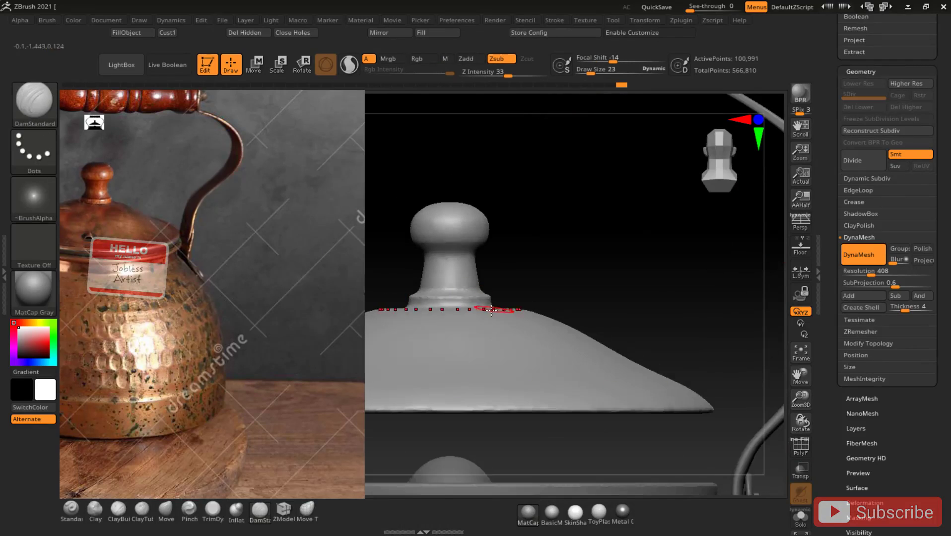
- Raise the lid's DynaMesh resolution to 576 and remesh it
{"action": "scroll", "coordinate": [883, 248], "scroll_direction": "up", "scroll_amount": 9}
{"action": "left_click_drag", "start_coordinate": [930, 249], "coordinate": [930, 223]}
{"action": "left_click_drag", "start_coordinate": [680, 392], "coordinate": [493, 396]}
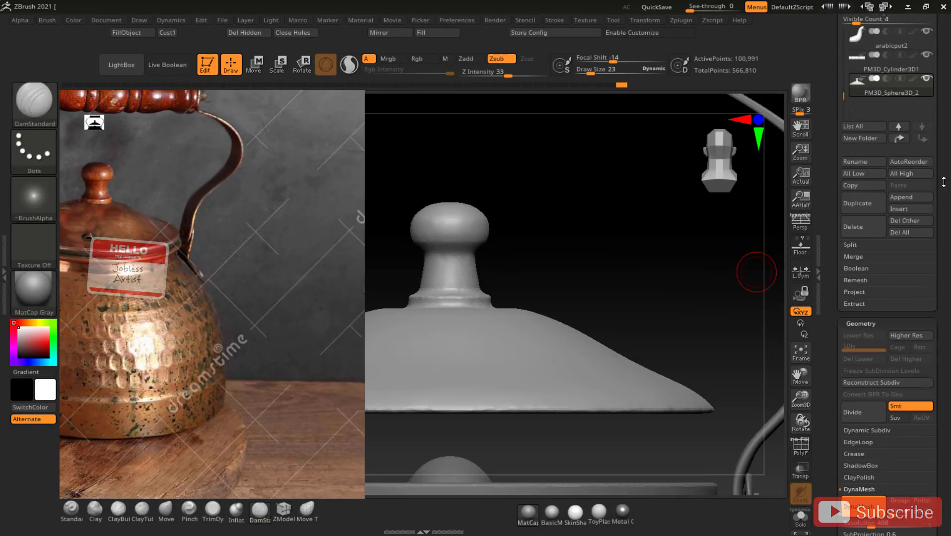
{"action": "mouse_move", "coordinate": [739, 191]}
{"action": "left_mouse_down"}
{"action": "mouse_move", "coordinate": [747, 236]}
{"action": "mouse_move", "coordinate": [745, 193]}
{"action": "left_mouse_up"}
{"action": "left_click_drag", "start_coordinate": [726, 401], "coordinate": [737, 299], "text": "alt"}
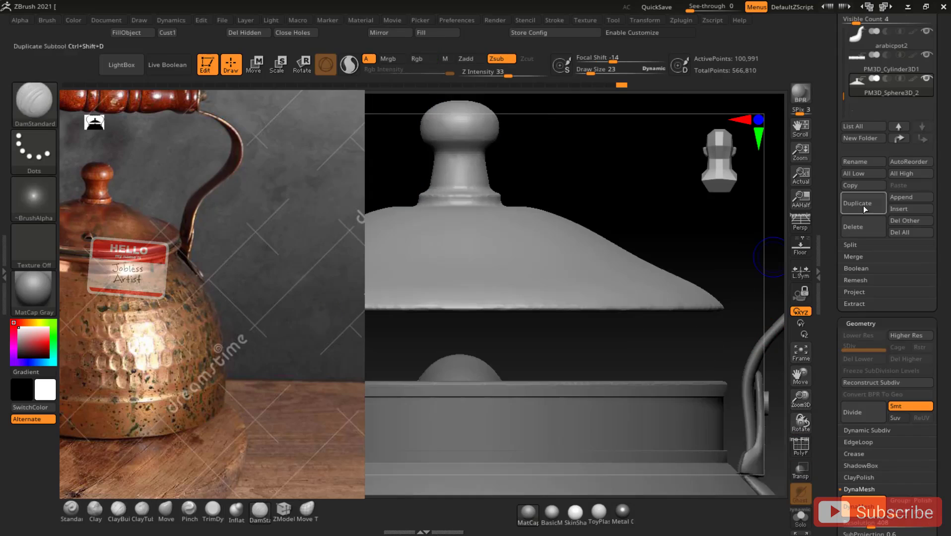
{"action": "left_click_drag", "start_coordinate": [929, 239], "coordinate": [929, 45]}
{"action": "left_click_drag", "start_coordinate": [870, 330], "coordinate": [876, 330]}
{"action": "left_click", "coordinate": [859, 312]}
- Isolate the lid's bottom rim with a mask, lower it slightly to thicken the edge, and clear the mask
{"action": "left_click_drag", "start_coordinate": [745, 203], "coordinate": [764, 154], "text": "alt"}
{"action": "left_click_drag", "start_coordinate": [370, 253], "coordinate": [764, 272], "text": "ctrl"}
{"action": "left_click", "coordinate": [710, 184], "text": "ctrl"}
{"action": "key", "text": "w"}
{"action": "left_click_drag", "start_coordinate": [808, 385], "coordinate": [795, 455]}
{"action": "left_click_drag", "start_coordinate": [552, 208], "coordinate": [547, 211]}
{"action": "key", "text": "q"}
{"action": "left_click_drag", "start_coordinate": [704, 208], "coordinate": [720, 228], "text": "ctrl"}
- Smooth the lid's lower rim and define its edge with the DamStandard brush at draw size 23
{"action": "left_click_drag", "start_coordinate": [703, 316], "coordinate": [711, 322], "text": "shift"}
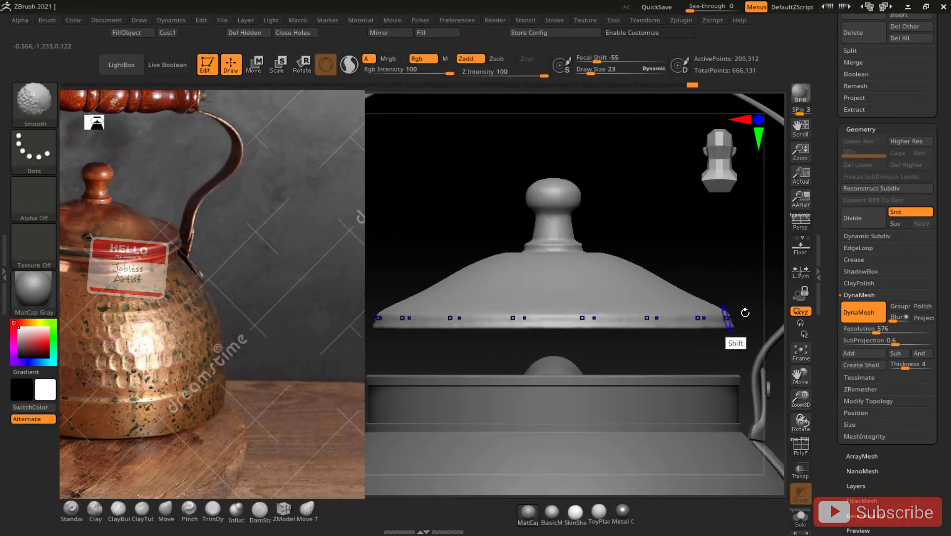
{"action": "key", "text": "b"}
{"action": "key", "text": "d"}
{"action": "key", "text": "s"}
{"action": "mouse_move", "coordinate": [694, 233]}
{"action": "left_mouse_down"}
{"action": "mouse_move", "coordinate": [727, 278]}
{"action": "mouse_move", "coordinate": [655, 327]}
{"action": "mouse_move", "coordinate": [723, 313]}
{"action": "left_mouse_up"}
{"action": "right_click_drag", "start_coordinate": [723, 314], "coordinate": [684, 277], "text": "shift"}
{"action": "left_click_drag", "start_coordinate": [552, 338], "coordinate": [498, 336], "text": "alt"}
{"action": "right_click_drag", "start_coordinate": [571, 327], "coordinate": [603, 371]}
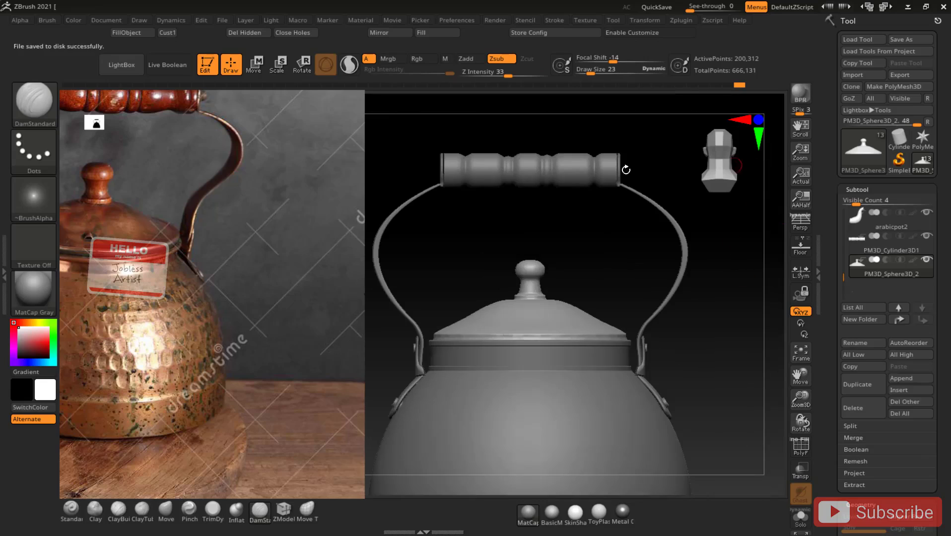
- Duplicate the rivets at the handle straps' lower ends and raise the copies to the height of the grip
{"action": "left_click", "coordinate": [561, 175], "text": "alt"}
{"action": "key", "text": "shift+f"}
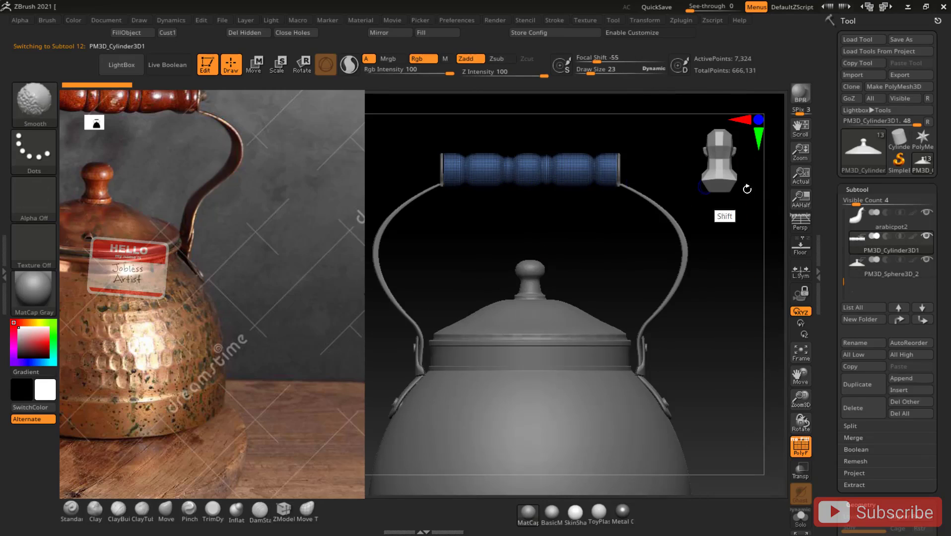
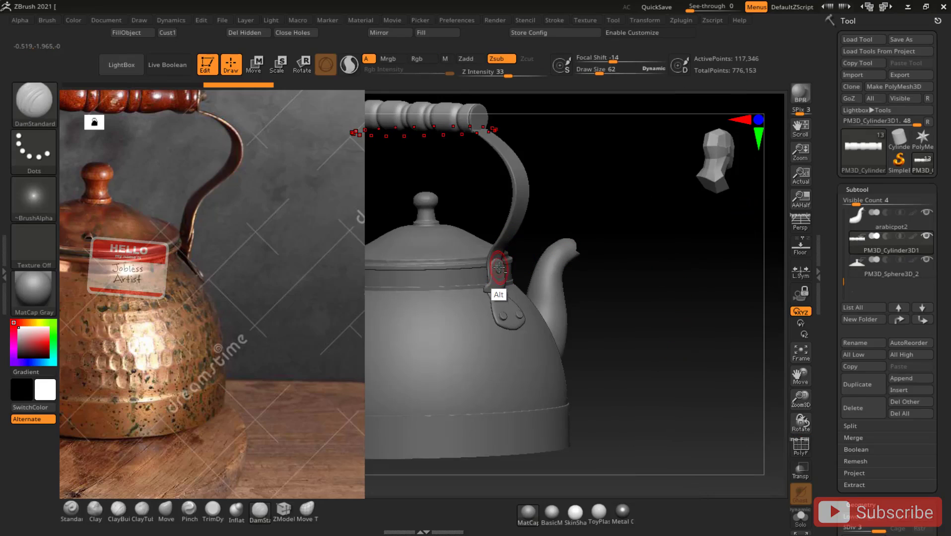
{"action": "left_click", "coordinate": [505, 273], "text": "alt"}
{"action": "key", "text": "shift"}
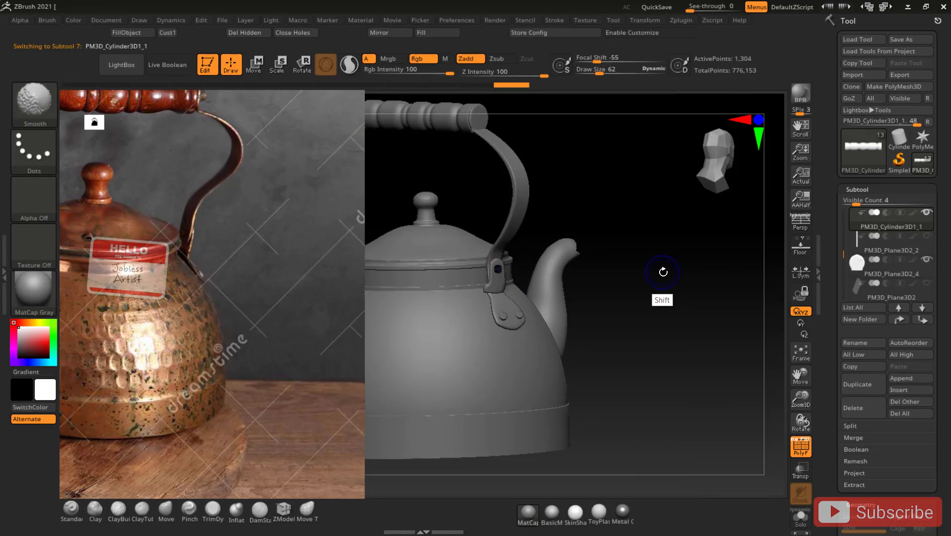
{"action": "left_click", "coordinate": [871, 384]}
{"action": "key", "text": "w"}
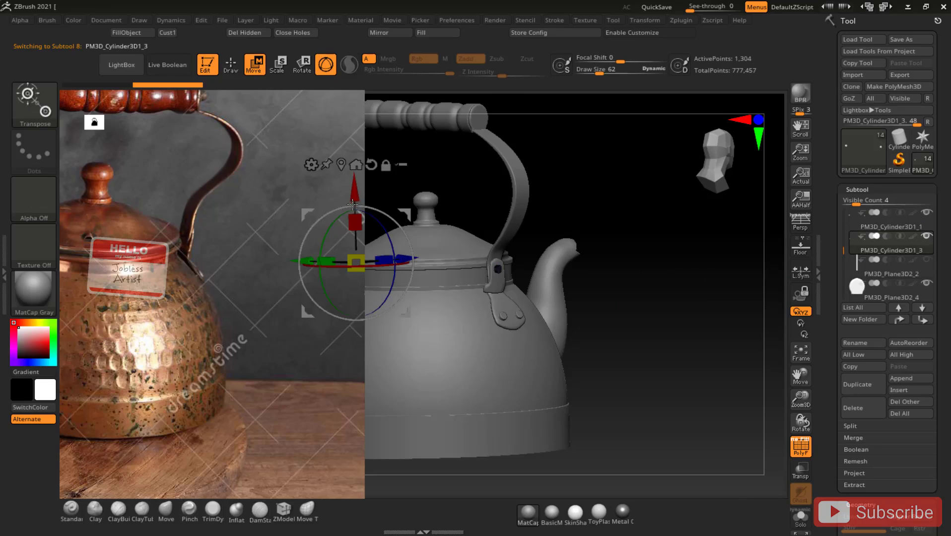
{"action": "left_click_drag", "start_coordinate": [353, 195], "coordinate": [350, 46]}
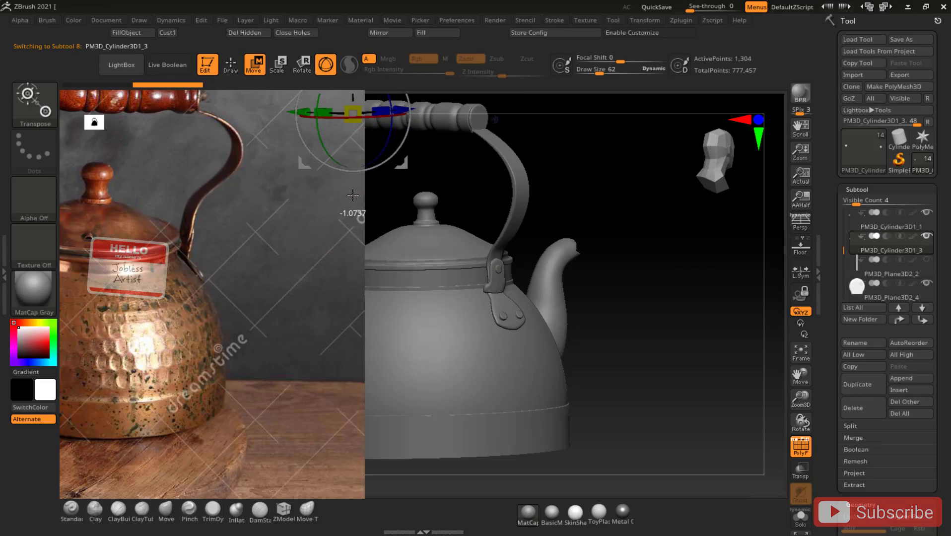
- Slide the duplicated rivets inward until they sit against the grip's end caps, undoing the trial scaling
{"action": "left_click_drag", "start_coordinate": [548, 159], "coordinate": [802, 443], "text": "shift"}
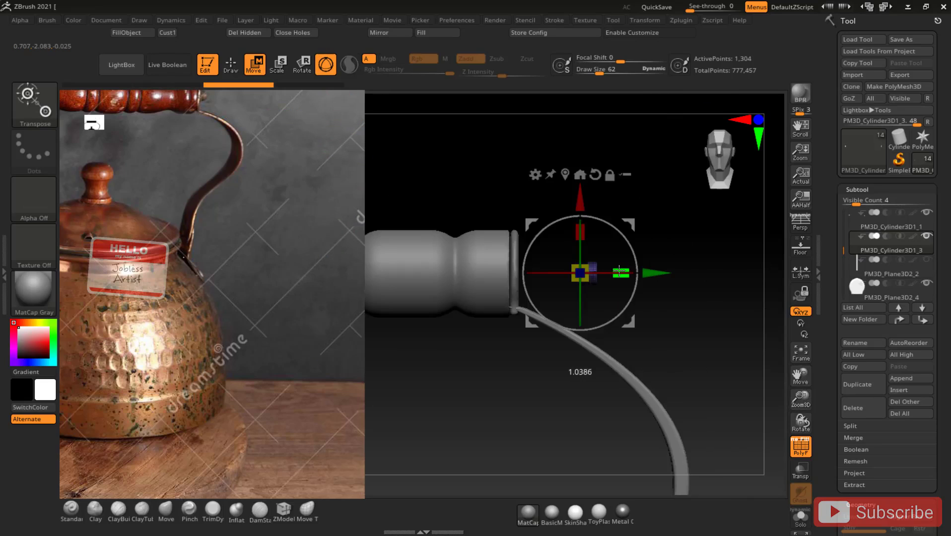
{"action": "left_click_drag", "start_coordinate": [618, 271], "coordinate": [621, 271]}
{"action": "key", "text": "ctrl+z"}
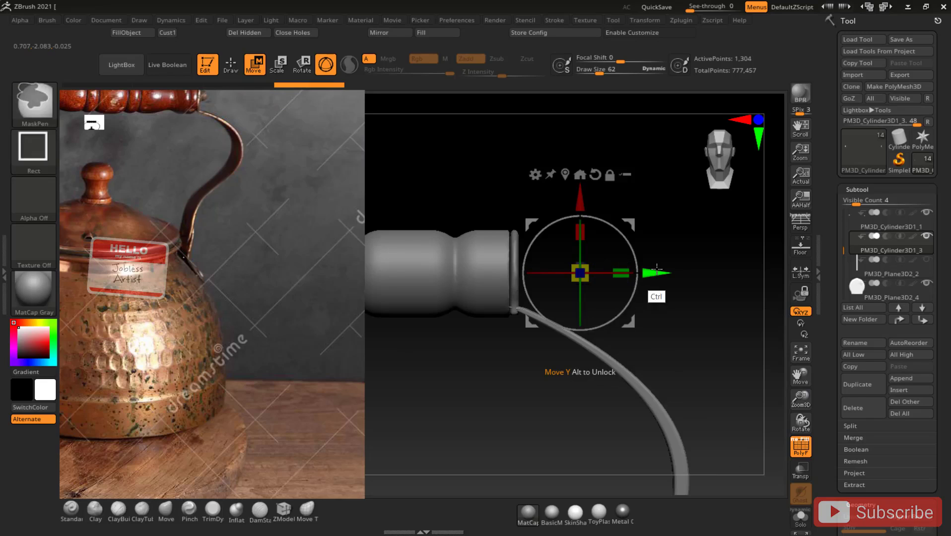
{"action": "left_click_drag", "start_coordinate": [660, 273], "coordinate": [600, 276]}
{"action": "key", "text": "q"}
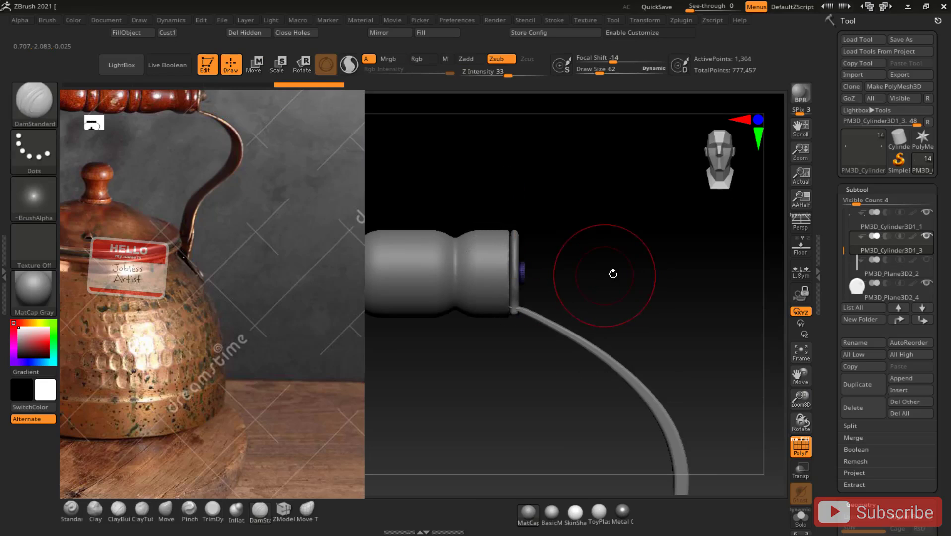
- Nudge the duplicated rivets slightly upward to center them on the grip's round end caps
{"action": "left_click_drag", "start_coordinate": [651, 239], "coordinate": [572, 243]}
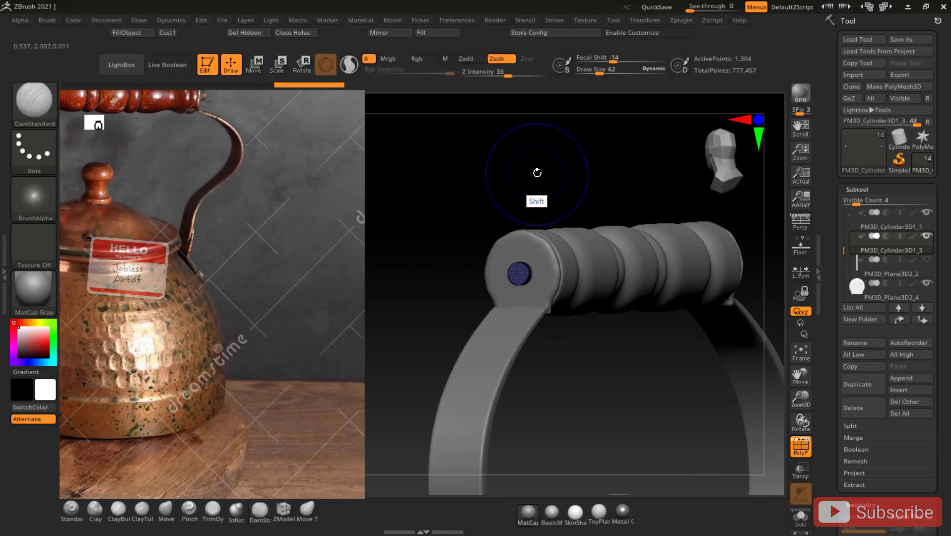
{"action": "key", "text": "shift"}
{"action": "left_click_drag", "start_coordinate": [577, 167], "coordinate": [588, 180], "text": "shift"}
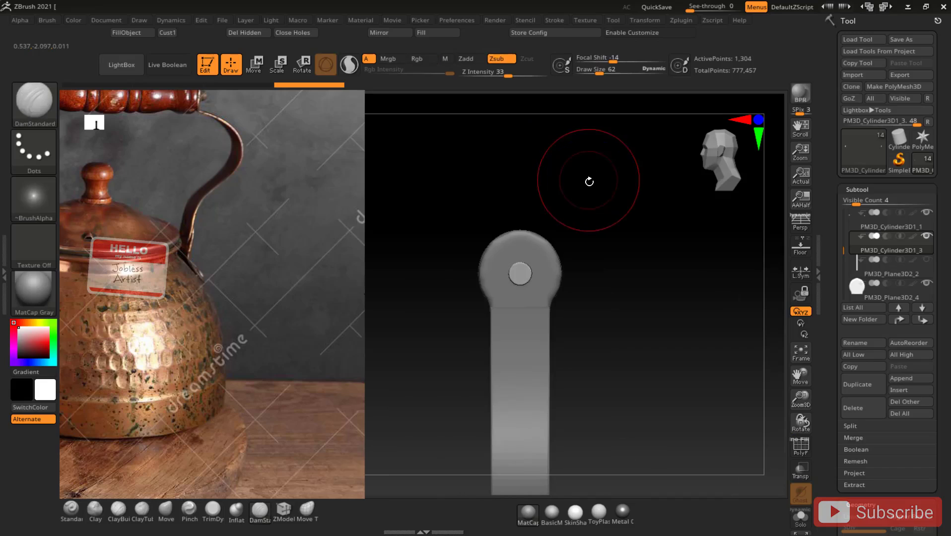
{"action": "key", "text": "w"}
{"action": "left_click_drag", "start_coordinate": [521, 205], "coordinate": [520, 202]}
{"action": "key", "text": "q"}
{"action": "left_click_drag", "start_coordinate": [689, 222], "coordinate": [600, 230], "text": "shift"}
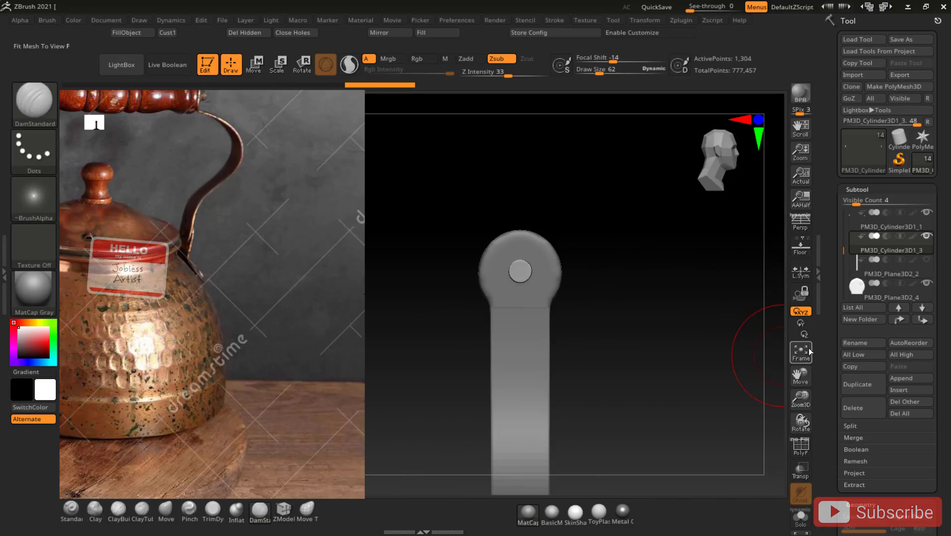
- Lengthen the grip rivets slightly along their axis and push them inward into the end caps
{"action": "left_click", "coordinate": [800, 351]}
{"action": "mouse_move", "coordinate": [800, 397]}
{"action": "left_mouse_down"}
{"action": "mouse_move", "coordinate": [810, 404]}
{"action": "mouse_move", "coordinate": [794, 380]}
{"action": "left_mouse_up"}
{"action": "left_click_drag", "start_coordinate": [690, 317], "coordinate": [769, 320], "text": "shift"}
{"action": "key", "text": "w"}
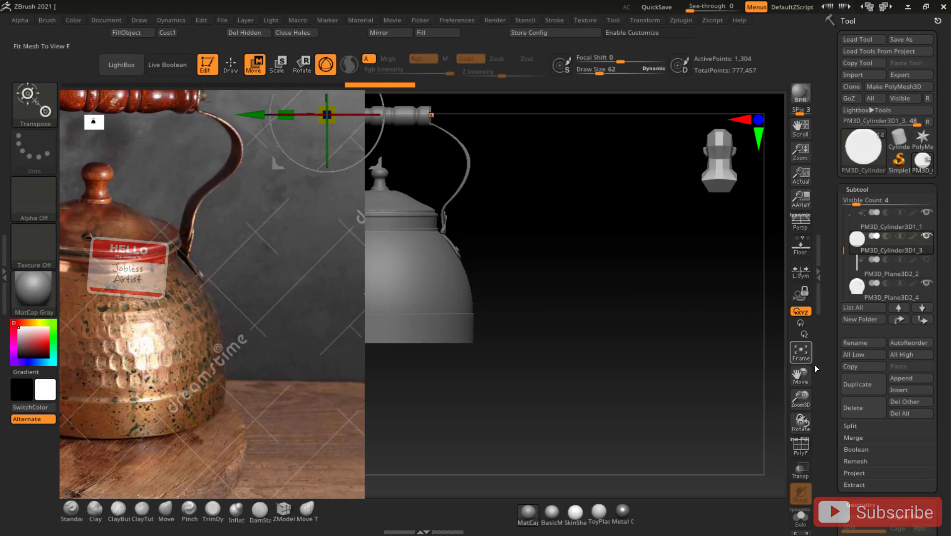
{"action": "left_click_drag", "start_coordinate": [797, 407], "coordinate": [802, 473]}
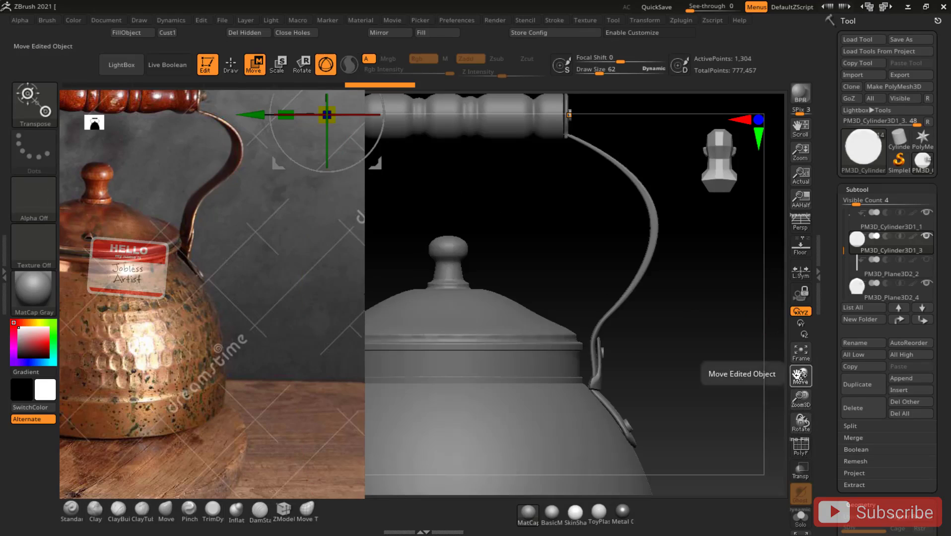
{"action": "left_click_drag", "start_coordinate": [801, 380], "coordinate": [849, 414]}
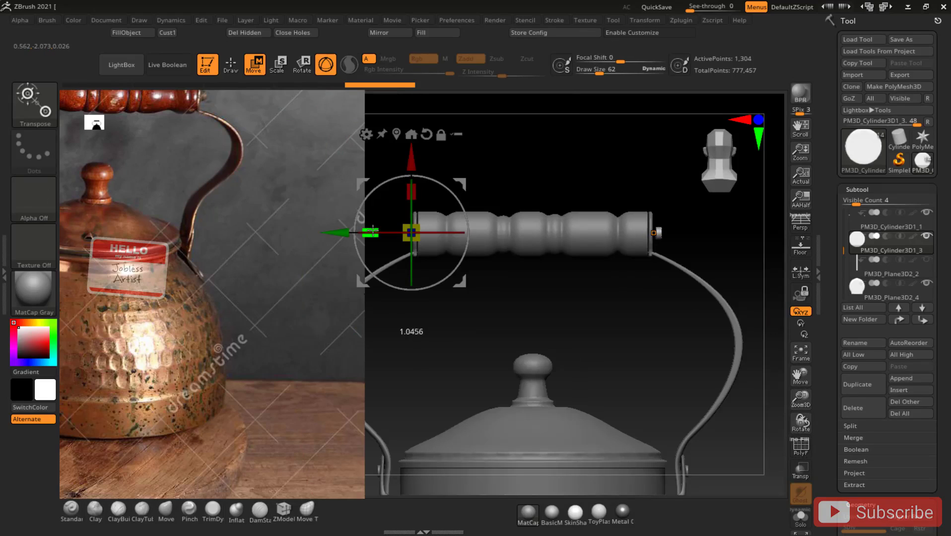
{"action": "left_click_drag", "start_coordinate": [360, 230], "coordinate": [336, 232]}
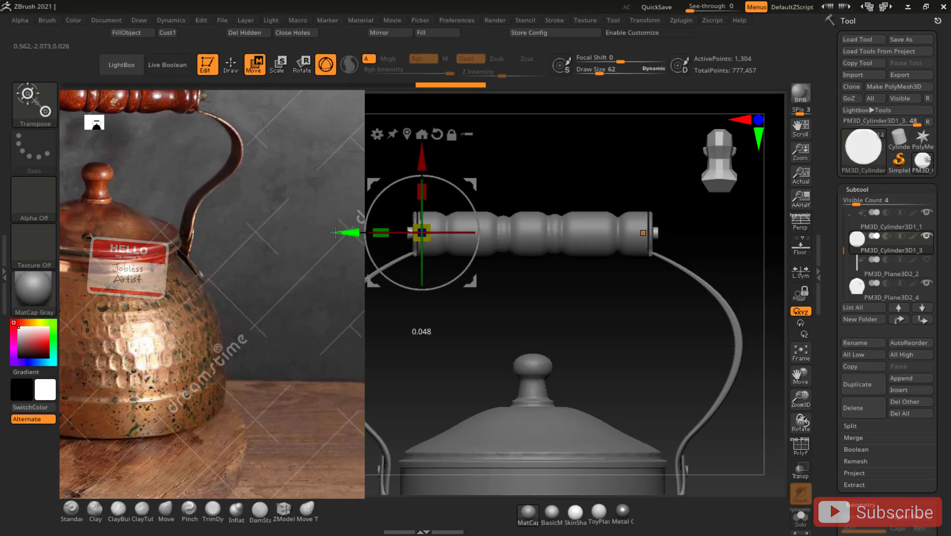
{"action": "key", "text": "q"}
{"action": "left_click_drag", "start_coordinate": [584, 155], "coordinate": [639, 169]}
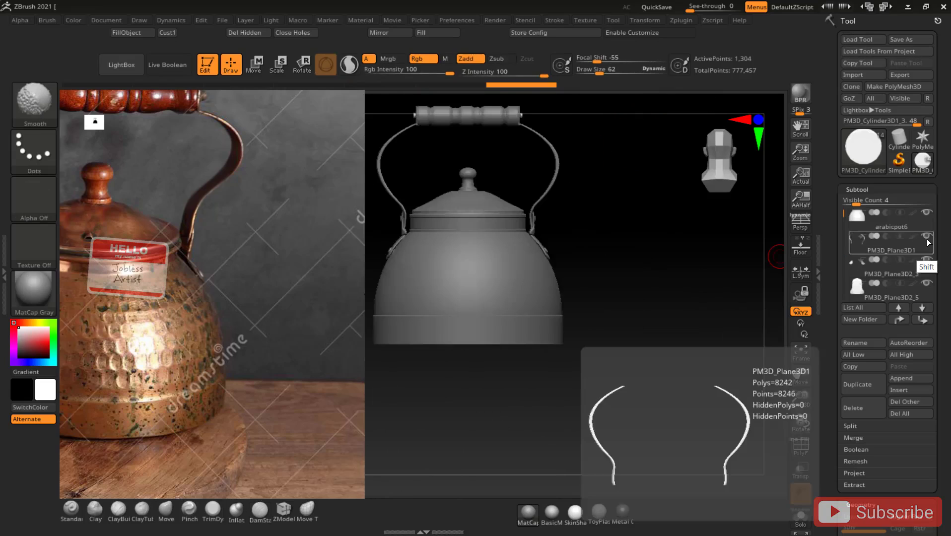
- Hide every subtool except the handle straps (PM3D_Plane3D1) and the active grip rivets
{"action": "left_click", "coordinate": [926, 237], "text": "shift"}
{"action": "left_click", "coordinate": [926, 236]}
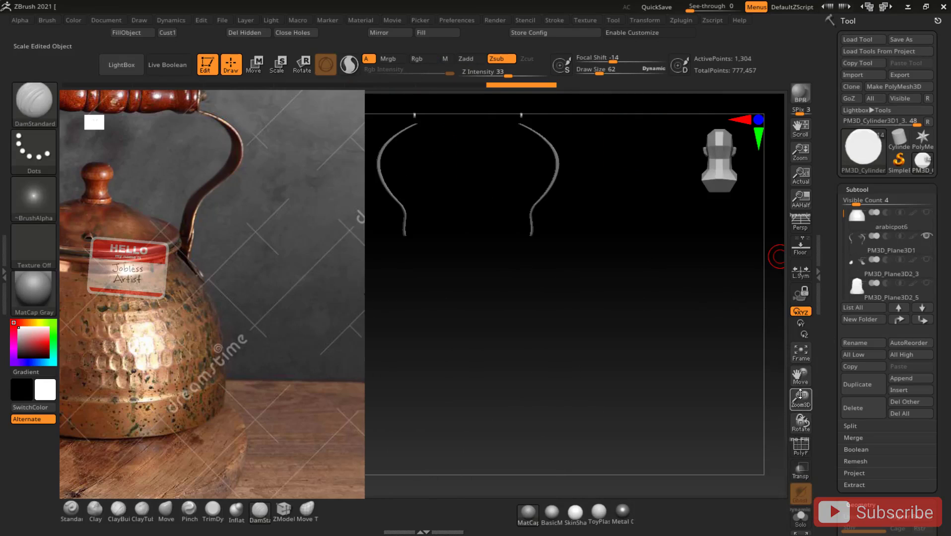
{"action": "left_click_drag", "start_coordinate": [799, 395], "coordinate": [798, 425]}
{"action": "mouse_move", "coordinate": [797, 376]}
{"action": "left_mouse_down"}
{"action": "mouse_move", "coordinate": [706, 312]}
{"action": "mouse_move", "coordinate": [686, 313]}
{"action": "left_mouse_up"}
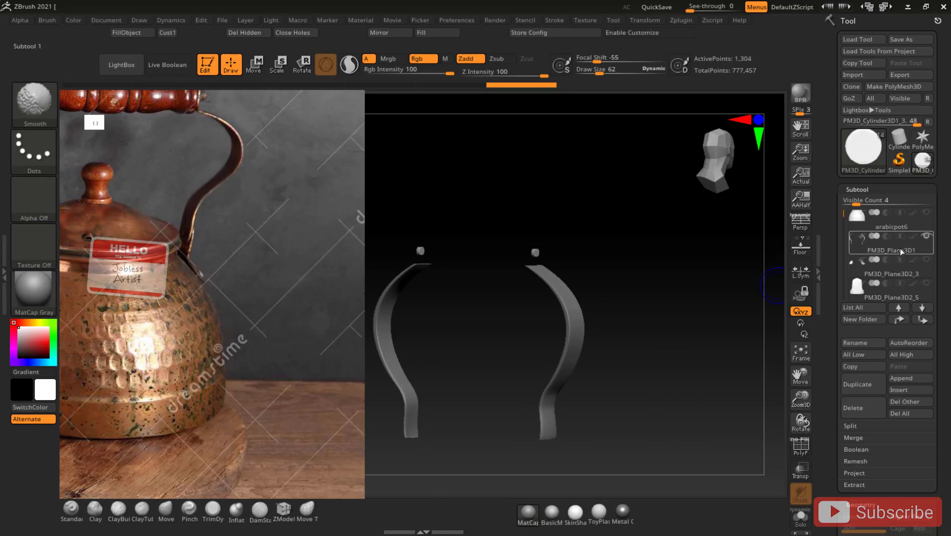
- Show the strap fittings PM3D_Plane3D2_3 and PM3D_Plane3D2_5 with polyframe on, toggling visibility to identify the subtool holding the loose bars
{"action": "key", "text": "shift"}
{"action": "left_click", "coordinate": [928, 263]}
{"action": "left_click", "coordinate": [930, 291]}
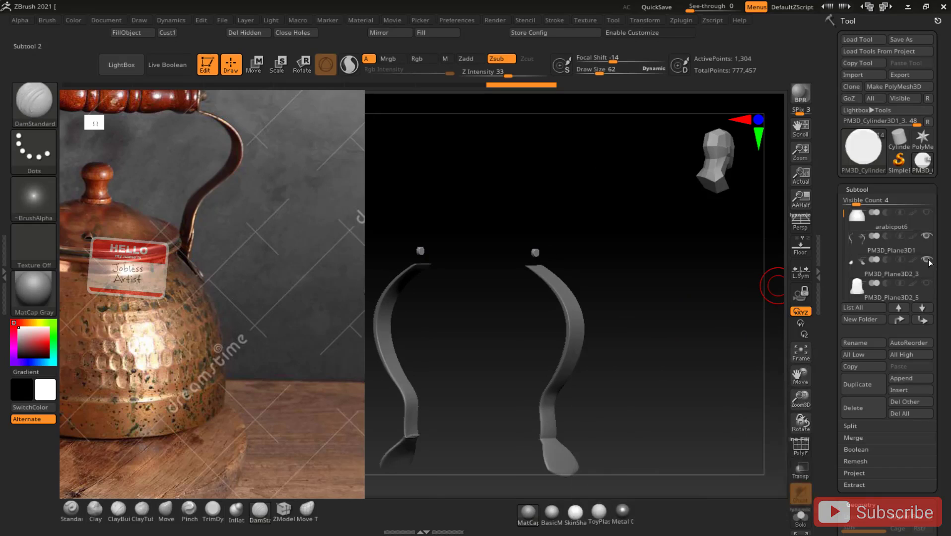
{"action": "mouse_move", "coordinate": [728, 307]}
{"action": "left_mouse_down"}
{"action": "mouse_move", "coordinate": [707, 293]}
{"action": "mouse_move", "coordinate": [660, 310]}
{"action": "left_mouse_up"}
{"action": "key", "text": "shift+f"}
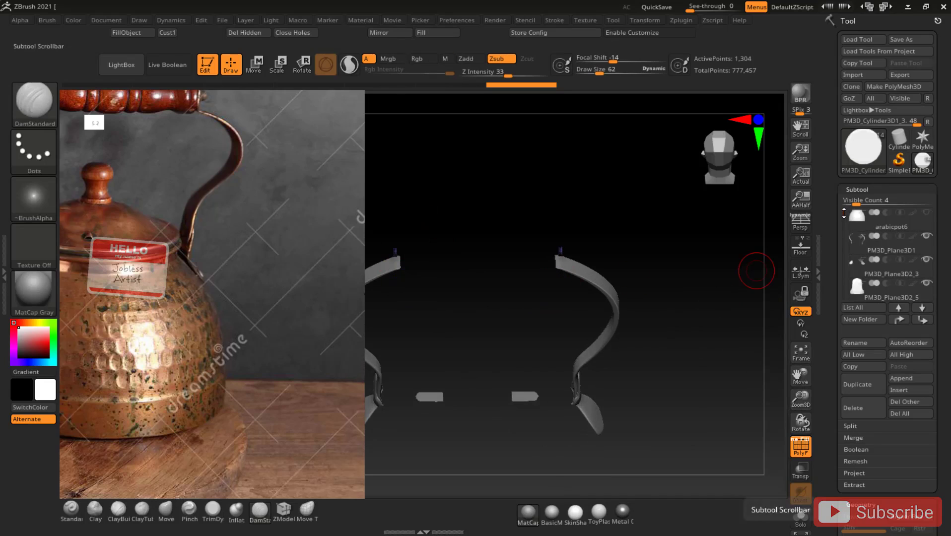
{"action": "scroll", "coordinate": [845, 214], "scroll_direction": "down", "scroll_amount": 2}
{"action": "left_click", "coordinate": [928, 237]}
{"action": "left_click", "coordinate": [930, 237]}
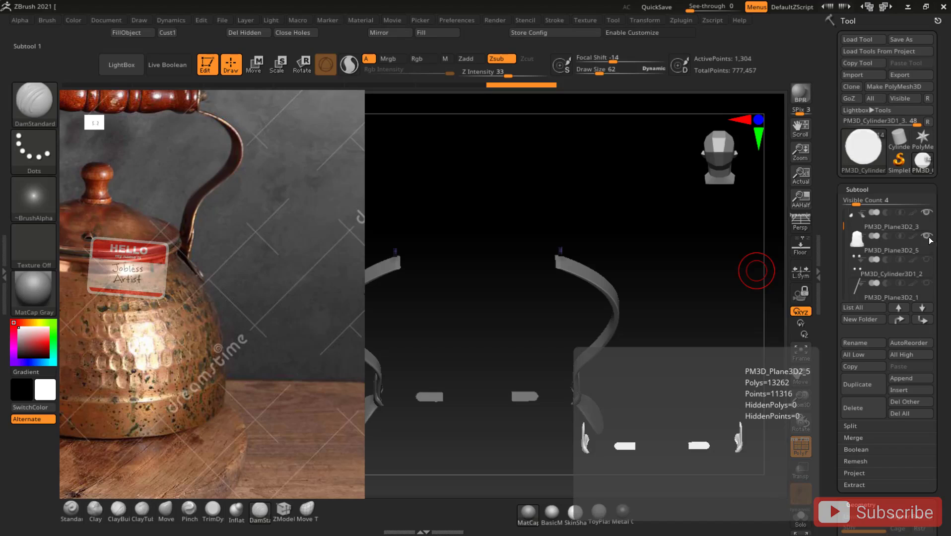
- Hide the two loose bars between the handle fittings in PM3D_Plane3D2_5, using SelectRect with a Lasso stroke
{"action": "key", "text": "ctrl+shift"}
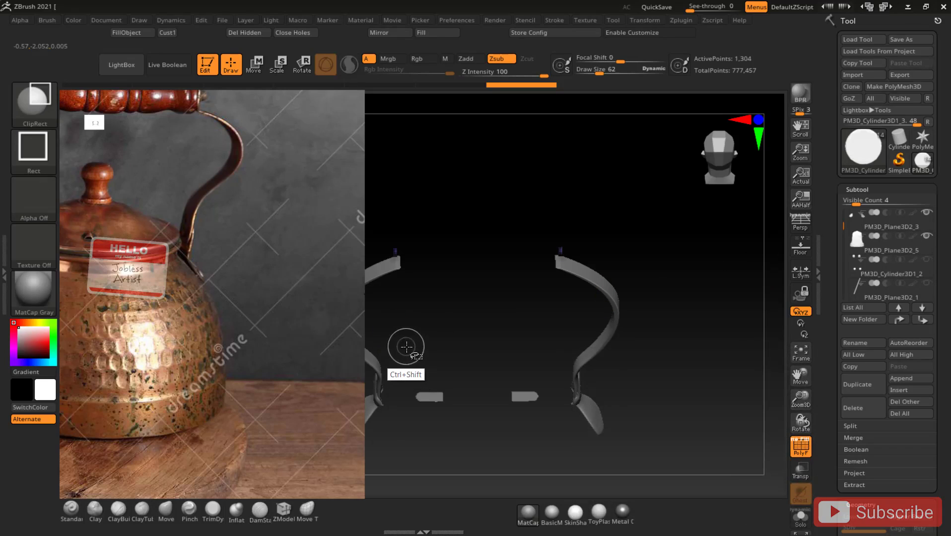
{"action": "left_click_drag", "start_coordinate": [408, 337], "coordinate": [548, 442], "text": "ctrl+alt+shift"}
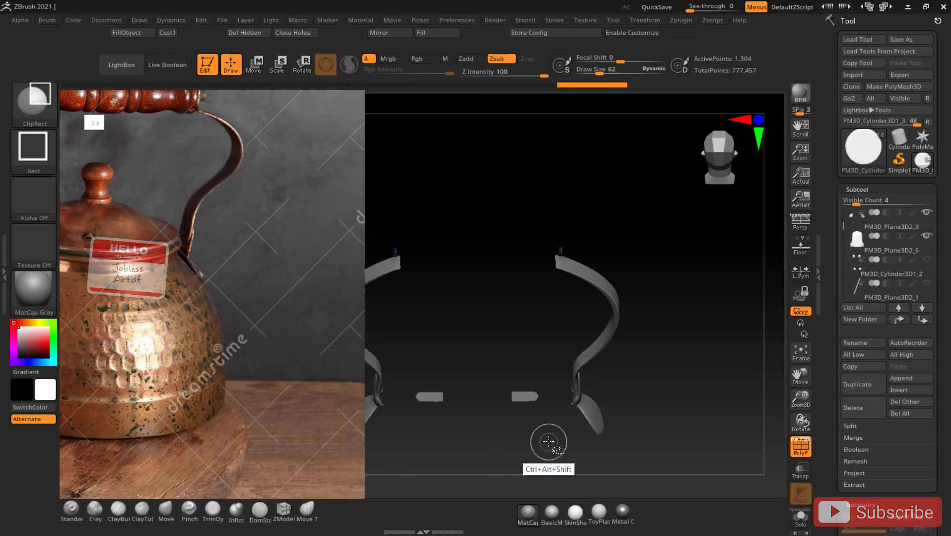
{"action": "left_click_drag", "start_coordinate": [690, 335], "coordinate": [682, 330]}
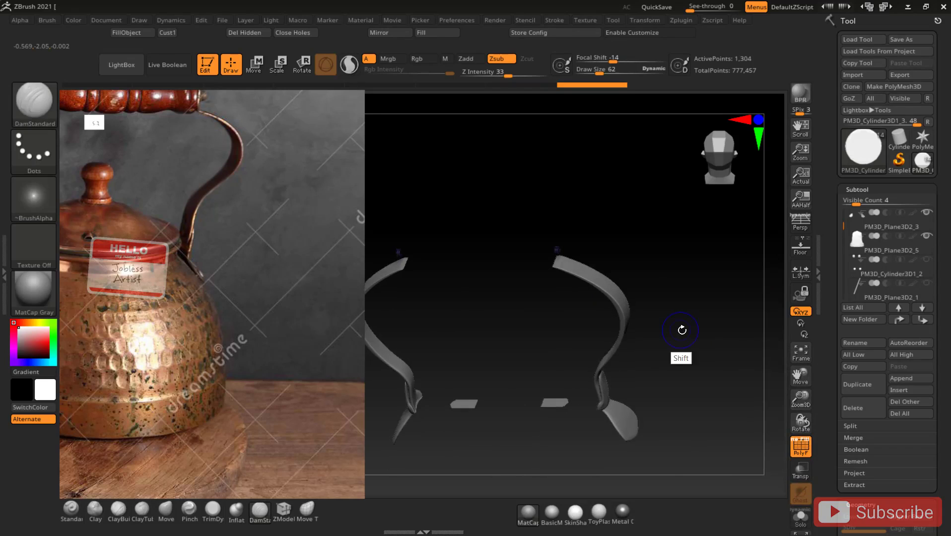
{"action": "left_click", "coordinate": [34, 148]}
{"action": "left_click", "coordinate": [238, 163]}
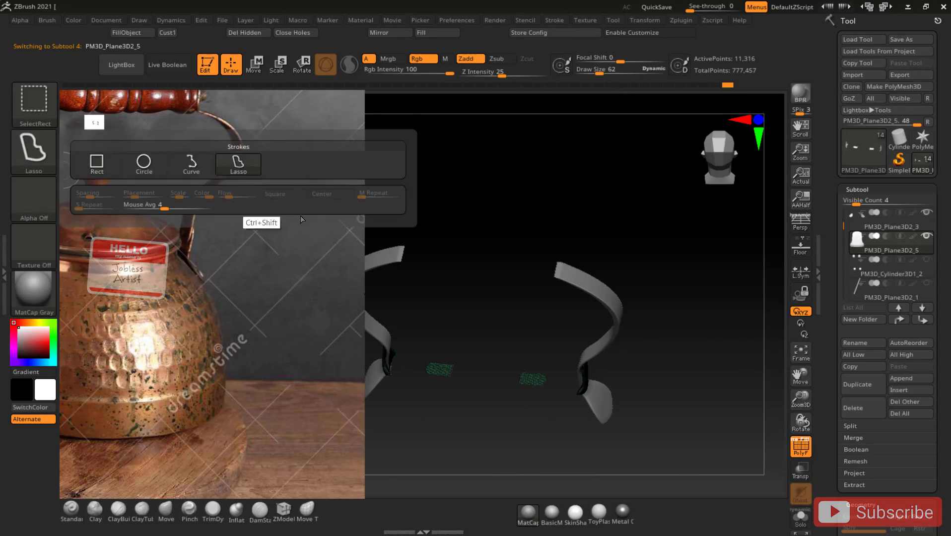
{"action": "mouse_move", "coordinate": [419, 317]}
{"action": "left_mouse_down", "text": "ctrl+shift"}
{"action": "mouse_move", "coordinate": [425, 398]}
{"action": "mouse_move", "coordinate": [477, 365]}
{"action": "mouse_move", "coordinate": [488, 370]}
{"action": "left_mouse_up", "text": "ctrl+shift"}
{"action": "mouse_move", "coordinate": [550, 403]}
{"action": "left_mouse_down", "text": "ctrl+alt+shift"}
{"action": "mouse_move", "coordinate": [501, 357]}
{"action": "mouse_move", "coordinate": [551, 364]}
{"action": "mouse_move", "coordinate": [507, 395]}
{"action": "mouse_move", "coordinate": [514, 388]}
{"action": "left_mouse_up", "text": "ctrl+alt+shift"}
- Delete the hidden loose bars from PM3D_Plane3D2_5 and turn the polyframe off
{"action": "left_click_drag", "start_coordinate": [807, 382], "coordinate": [940, 13]}
{"action": "left_click", "coordinate": [866, 476]}
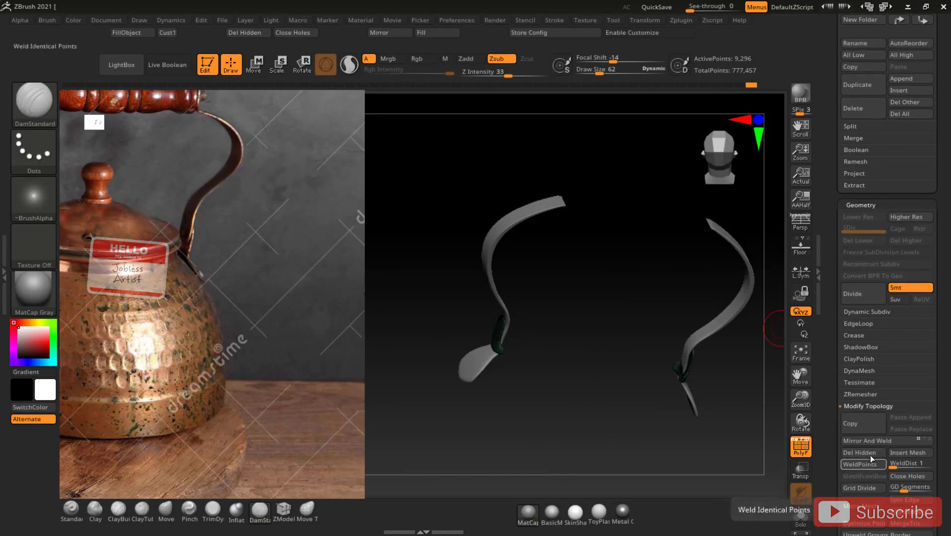
{"action": "left_click", "coordinate": [860, 451]}
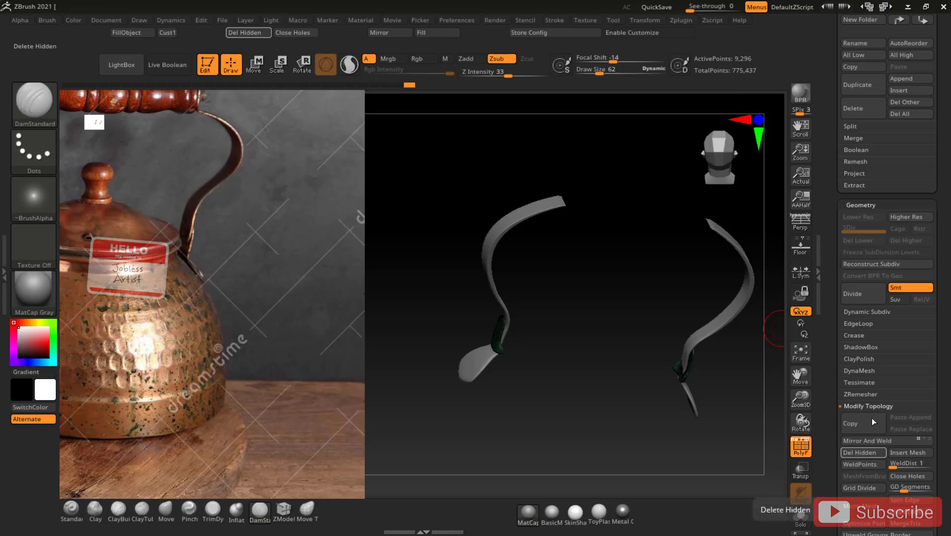
{"action": "left_click_drag", "start_coordinate": [940, 199], "coordinate": [940, 303]}
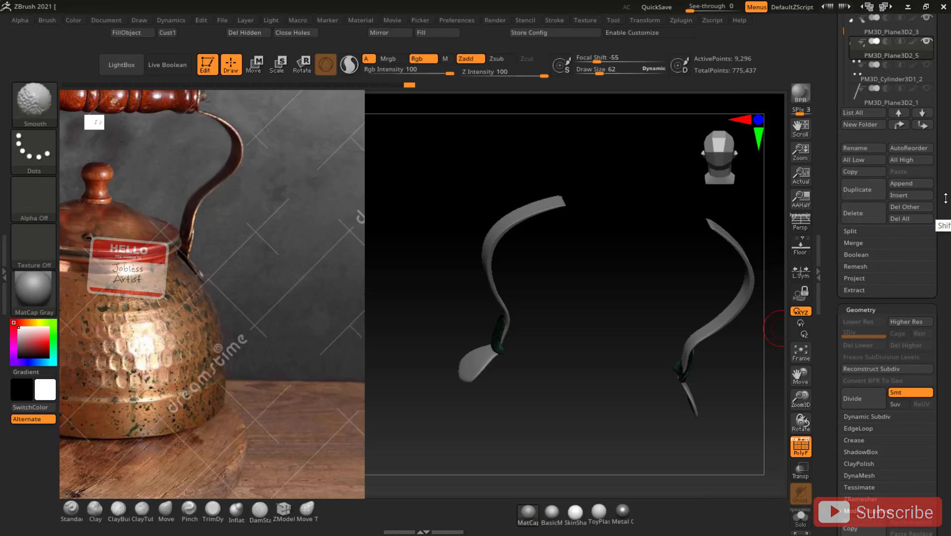
{"action": "left_click_drag", "start_coordinate": [605, 298], "coordinate": [765, 245]}
{"action": "left_click_drag", "start_coordinate": [946, 216], "coordinate": [947, 343]}
{"action": "scroll", "coordinate": [843, 156], "scroll_direction": "up", "scroll_amount": 2}
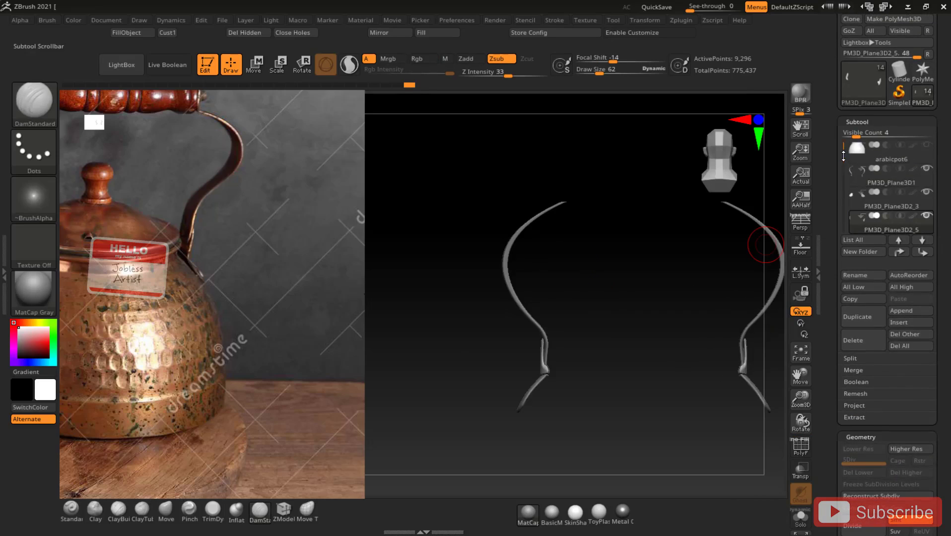
- Check which strap parts PM3D_Plane3D1 and PM3D_Plane3D2_3 hold, and merge PM3D_Plane3D2_3 into PM3D_Plane3D1
{"action": "left_click", "coordinate": [927, 169]}
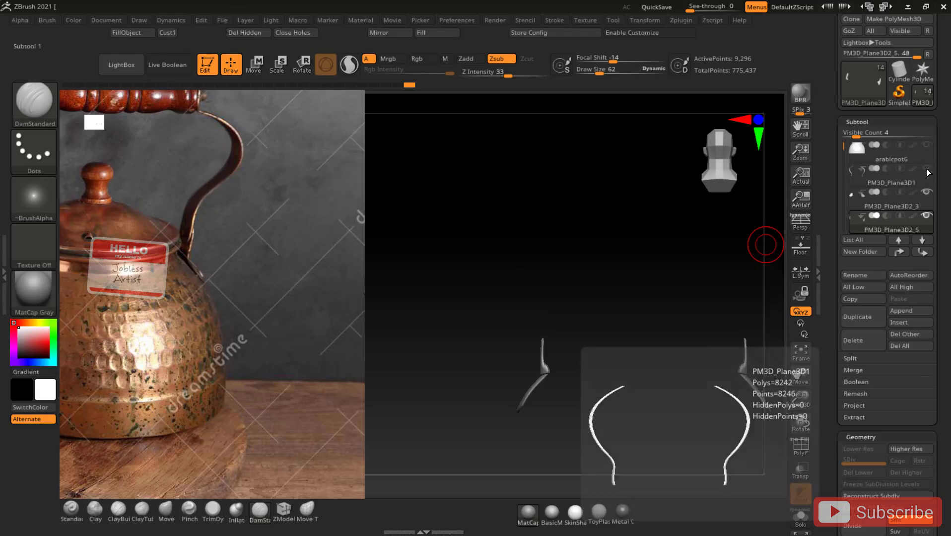
{"action": "left_click", "coordinate": [926, 168]}
{"action": "left_click", "coordinate": [927, 193]}
{"action": "left_click", "coordinate": [927, 192]}
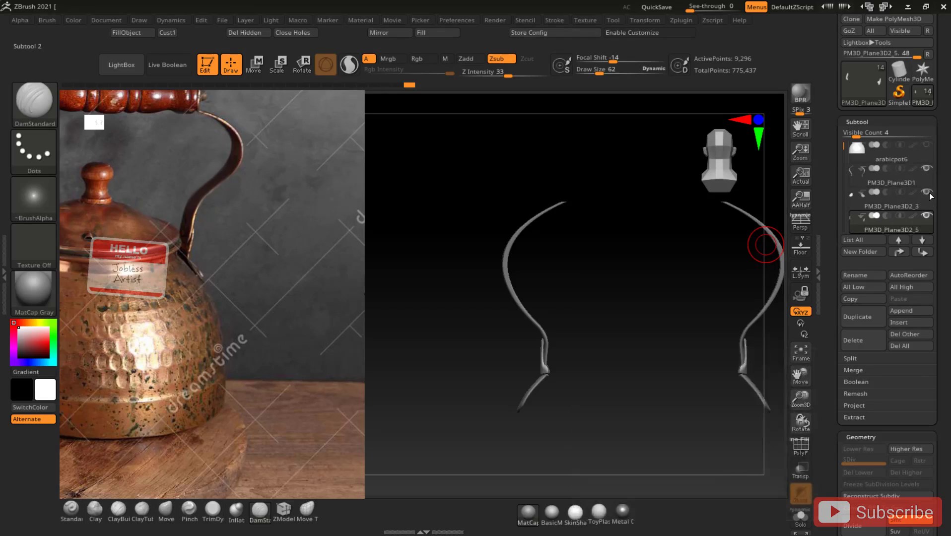
{"action": "left_click", "coordinate": [907, 179]}
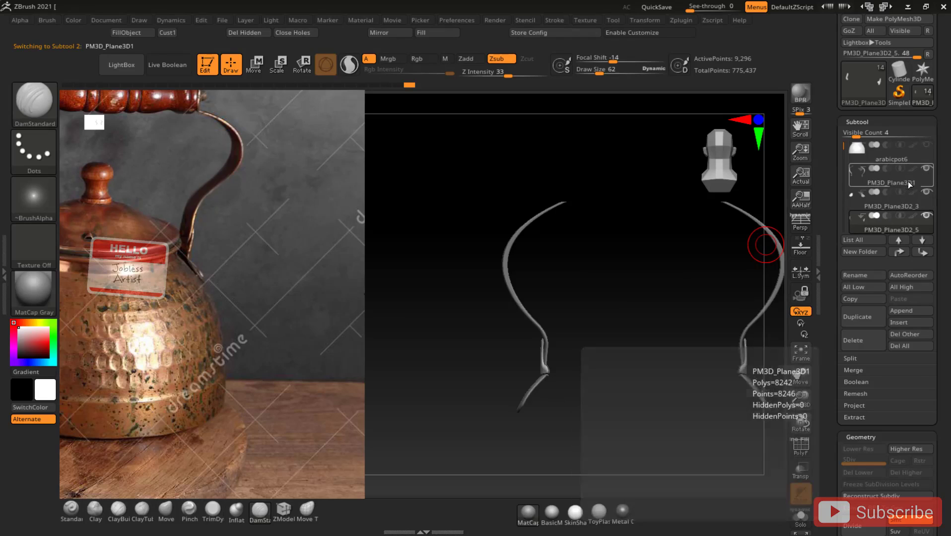
{"action": "left_click", "coordinate": [853, 370]}
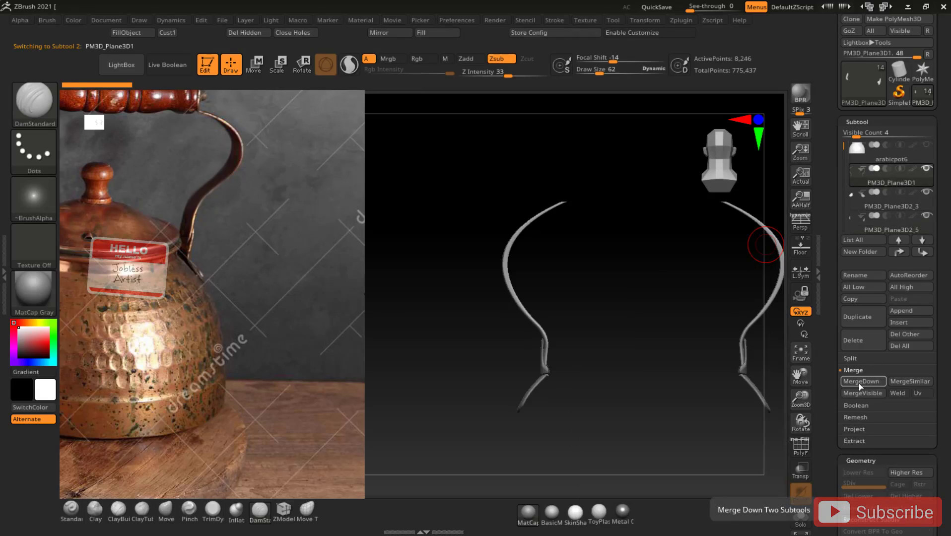
{"action": "left_click", "coordinate": [859, 382]}
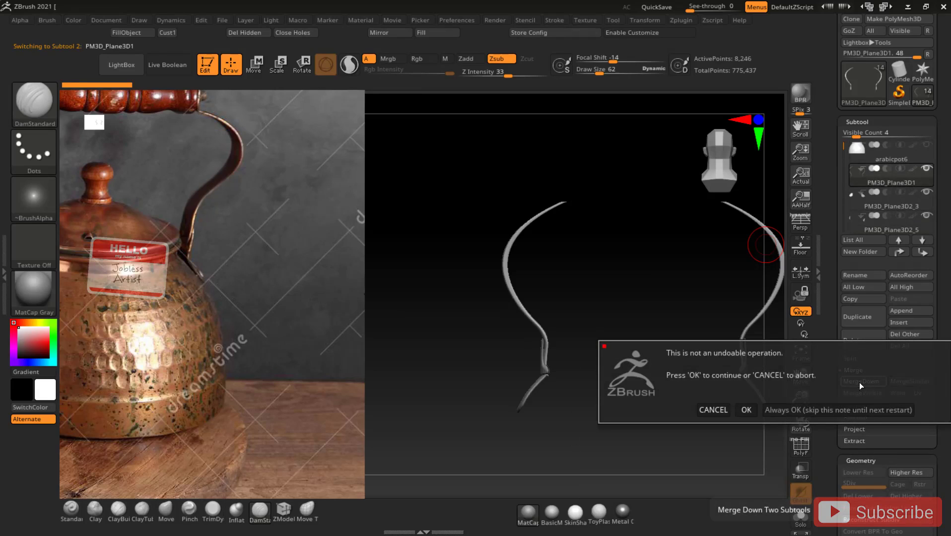
{"action": "left_click", "coordinate": [747, 409]}
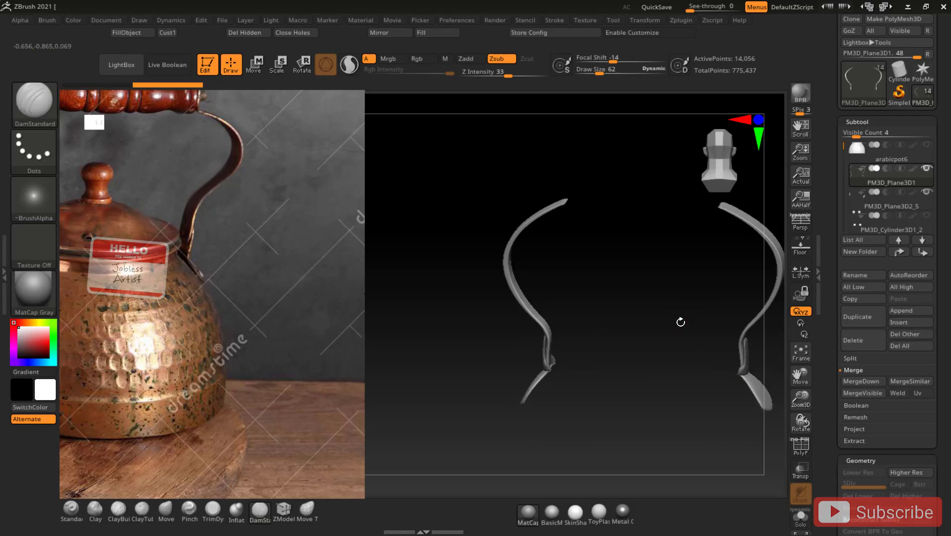
- Inspect the merged straps and PM3D_Plane3D2_5 with polyframe, and merge PM3D_Plane3D2_5 into PM3D_Plane3D1
{"action": "key", "text": "shift+f"}
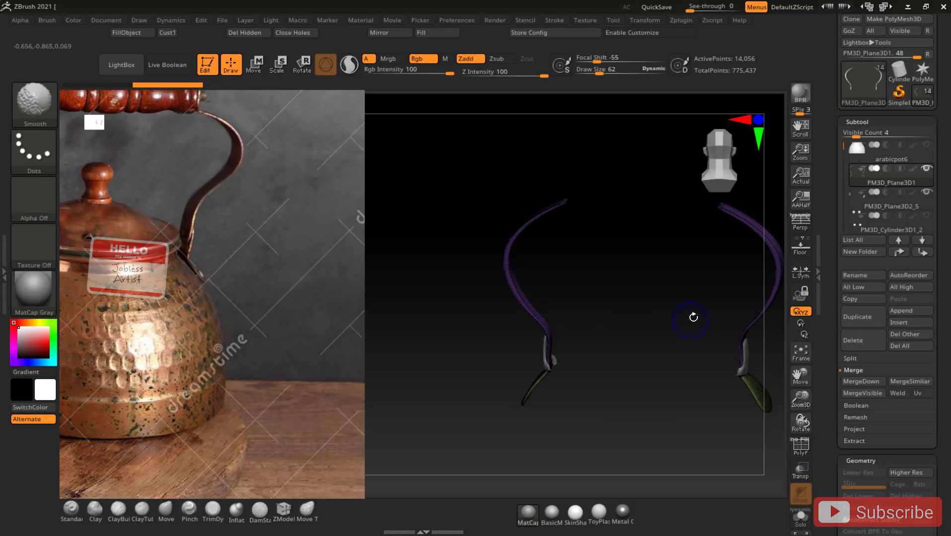
{"action": "key", "text": "shift+f"}
{"action": "left_click", "coordinate": [903, 201]}
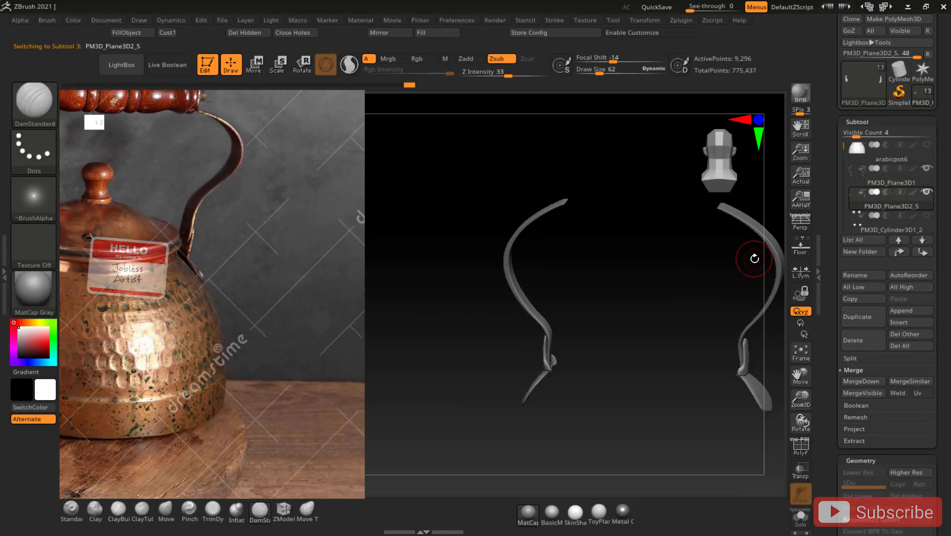
{"action": "key", "text": "shift+f"}
{"action": "key", "text": "shift+f"}
{"action": "left_click", "coordinate": [888, 181]}
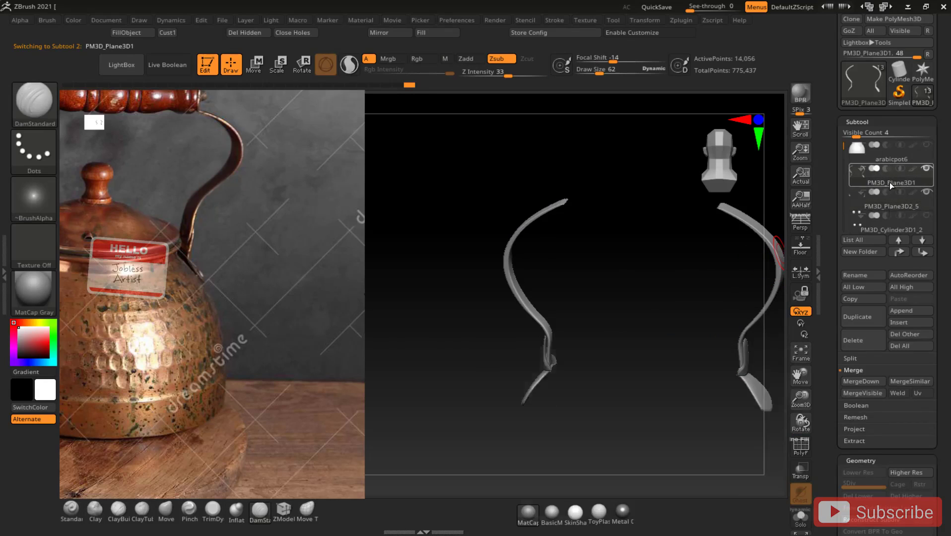
{"action": "left_click", "coordinate": [858, 382]}
{"action": "left_click", "coordinate": [746, 411]}
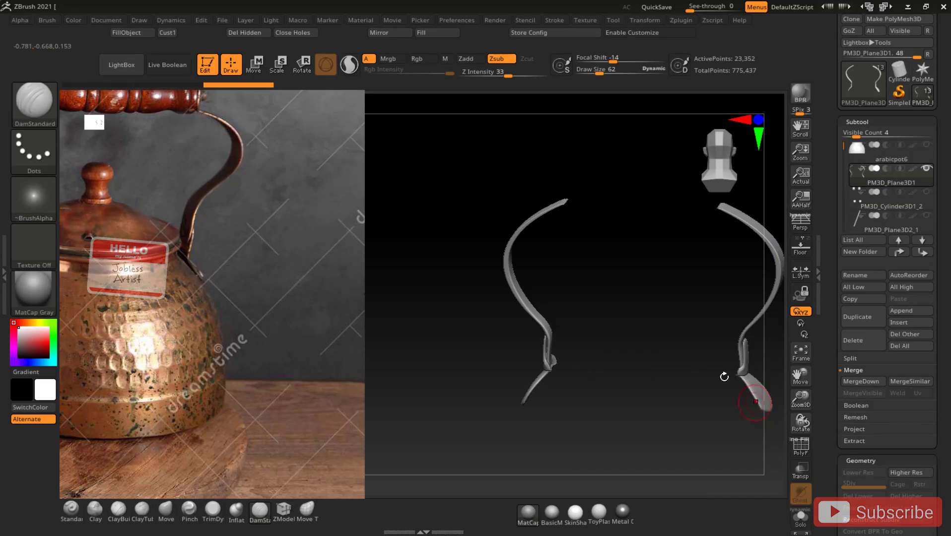
- Show the lower plate rivets PM3D_Cylinder3D1_2 and merge them into the straps PM3D_Plane3D1
{"action": "left_click", "coordinate": [927, 191]}
{"action": "left_click_drag", "start_coordinate": [690, 286], "coordinate": [767, 238]}
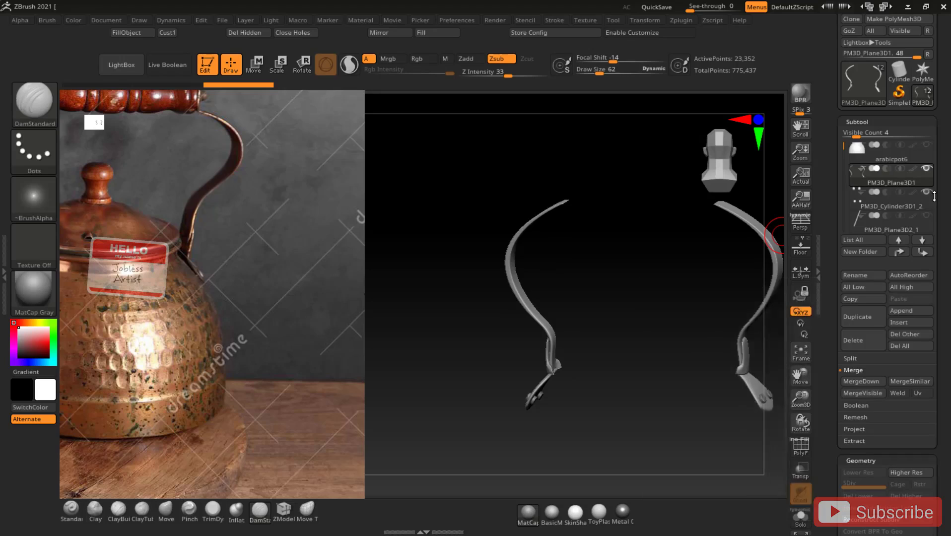
{"action": "left_click", "coordinate": [901, 184]}
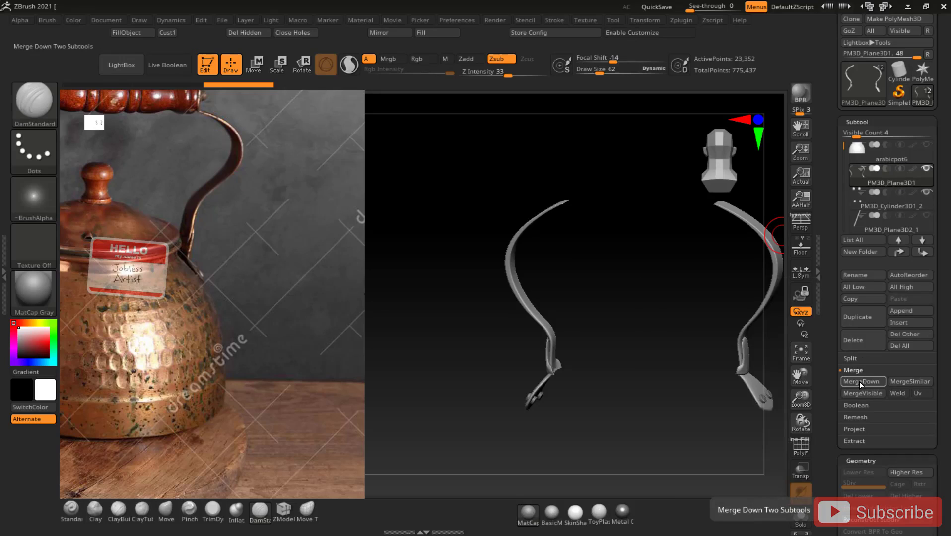
{"action": "left_click", "coordinate": [860, 381]}
{"action": "left_click", "coordinate": [746, 409]}
- Delete the leftover long bar subtool PM3D_Plane3D2_1
{"action": "left_click", "coordinate": [865, 201]}
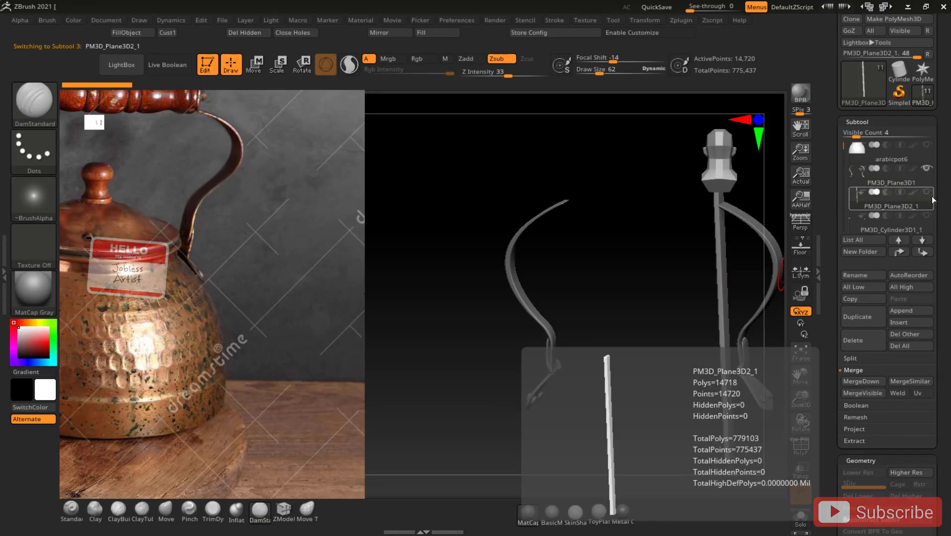
{"action": "left_click", "coordinate": [861, 341]}
{"action": "left_click", "coordinate": [746, 368]}
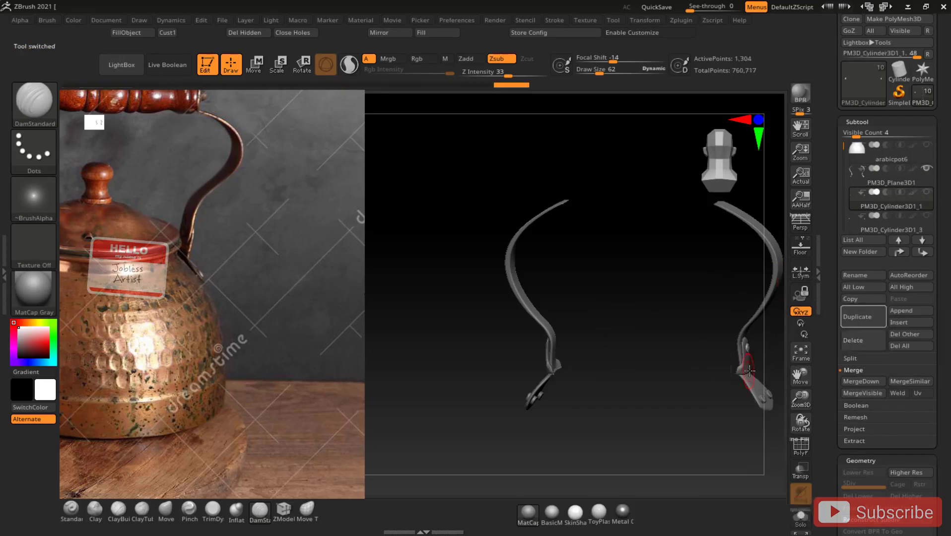
- Show the fitting rivets PM3D_Cylinder3D1_1, check their placement on the straps, and merge them into PM3D_Plane3D1
{"action": "left_click", "coordinate": [927, 194]}
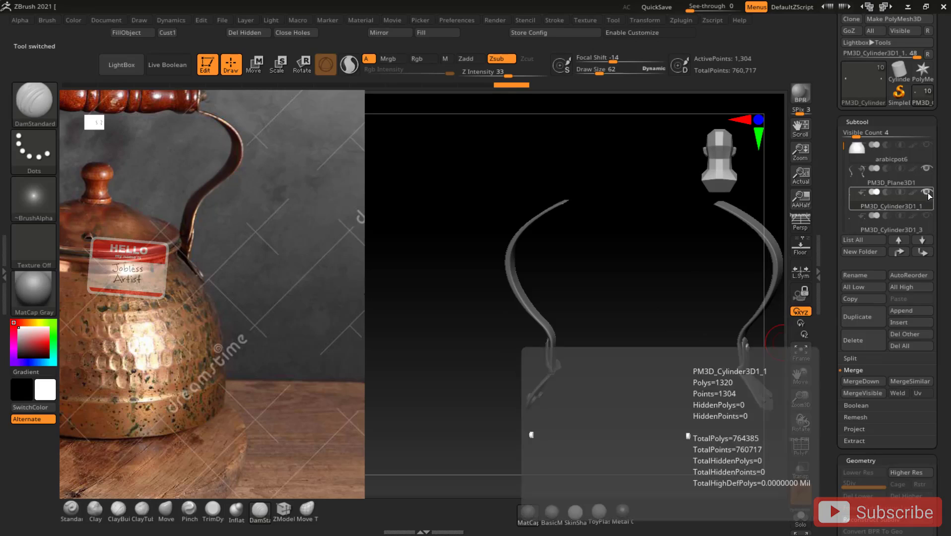
{"action": "left_click_drag", "start_coordinate": [684, 259], "coordinate": [741, 245]}
{"action": "left_click", "coordinate": [901, 180]}
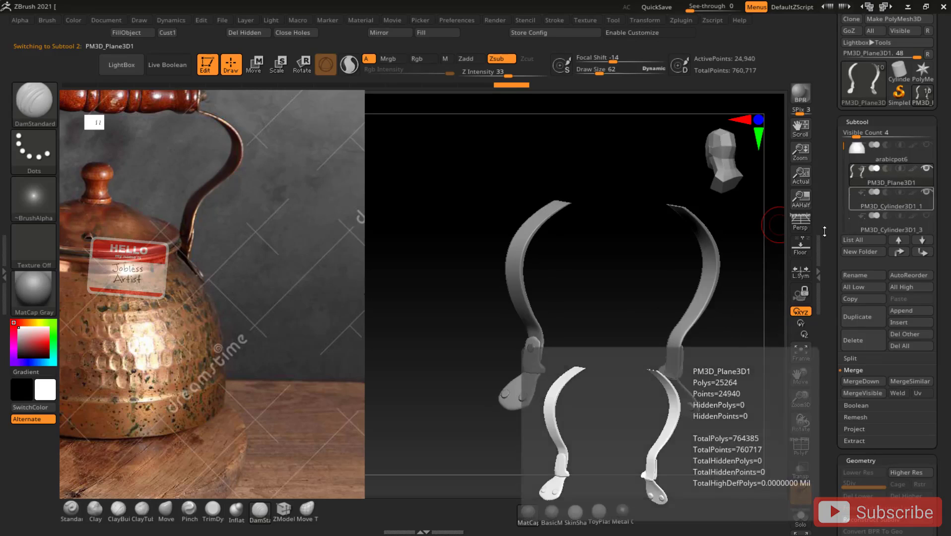
{"action": "left_click", "coordinate": [926, 193]}
{"action": "mouse_move", "coordinate": [637, 285]}
{"action": "left_mouse_down"}
{"action": "mouse_move", "coordinate": [611, 227]}
{"action": "mouse_move", "coordinate": [618, 265]}
{"action": "mouse_move", "coordinate": [645, 268]}
{"action": "left_mouse_up"}
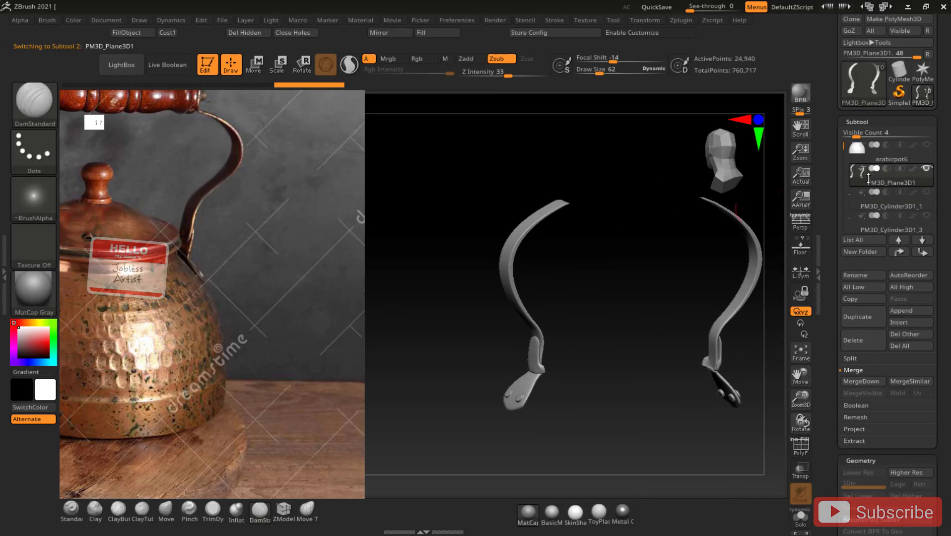
{"action": "left_click", "coordinate": [926, 192]}
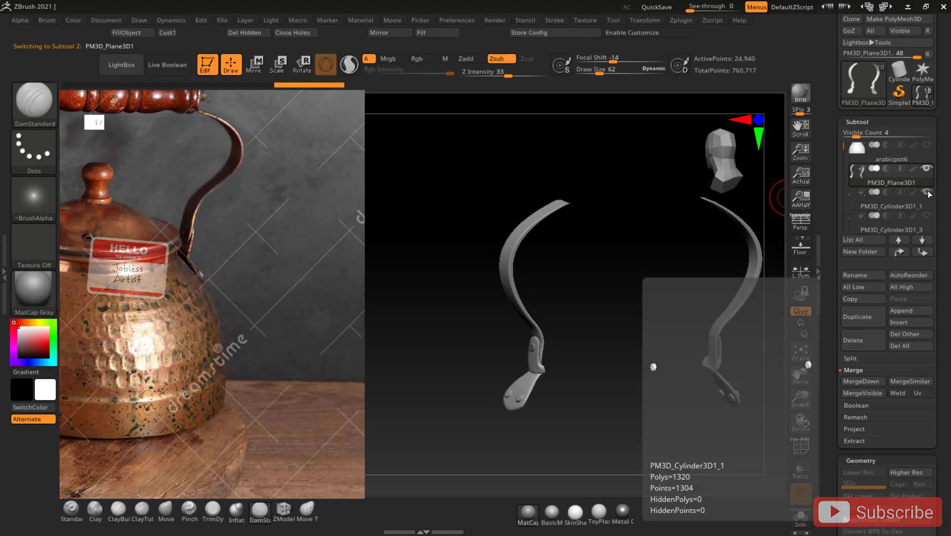
{"action": "scroll", "coordinate": [927, 241], "scroll_direction": "down", "scroll_amount": 2}
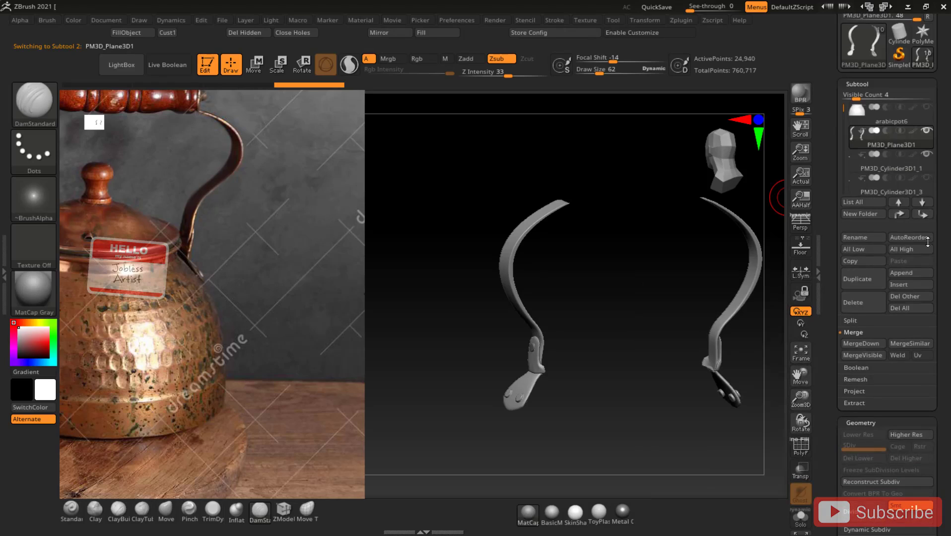
{"action": "left_click", "coordinate": [858, 345]}
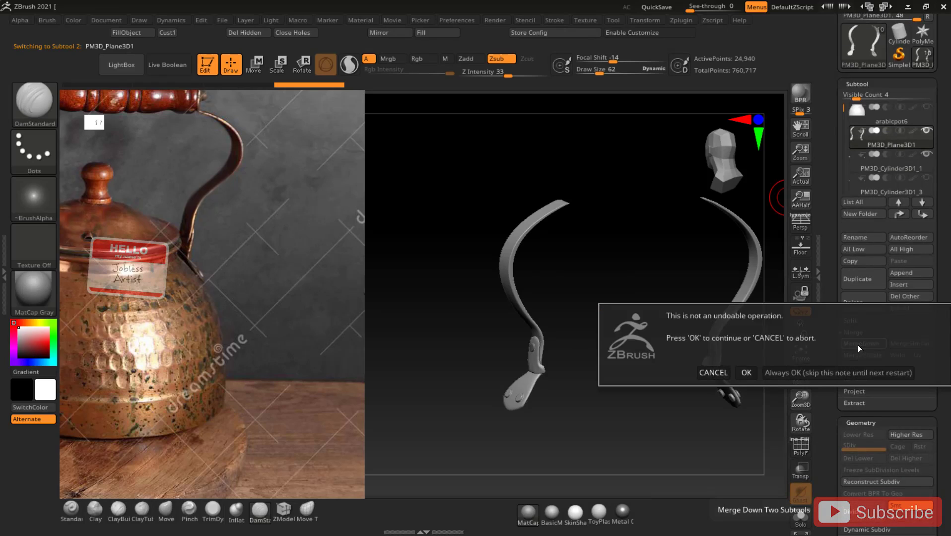
{"action": "left_click", "coordinate": [745, 373]}
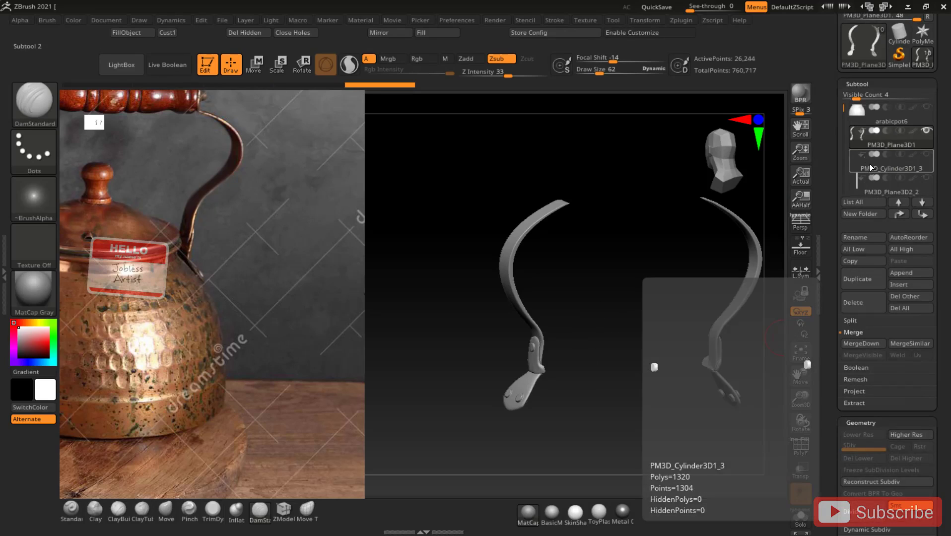
- Show the grip end rivets PM3D_Cylinder3D1_3 and merge them into PM3D_Plane3D1
{"action": "left_click", "coordinate": [879, 166]}
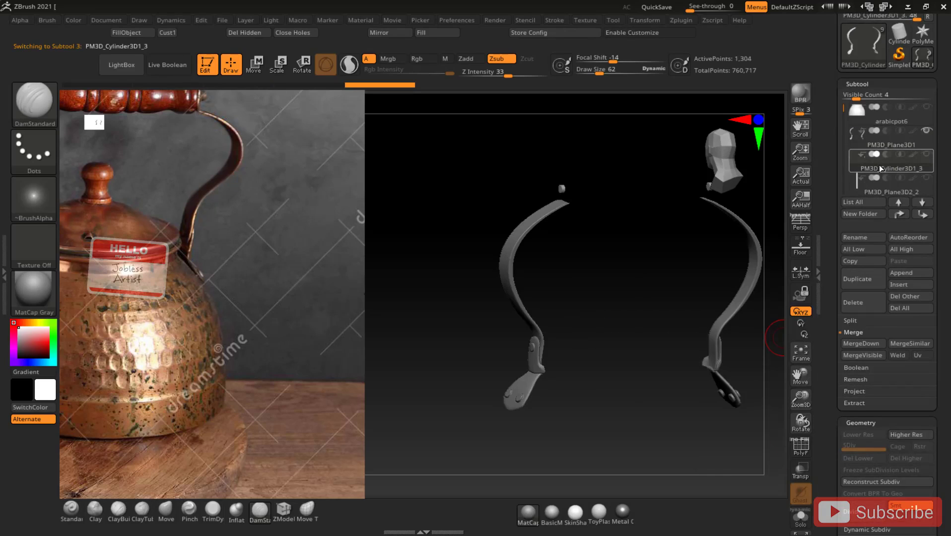
{"action": "left_click", "coordinate": [901, 136]}
{"action": "left_click", "coordinate": [867, 343]}
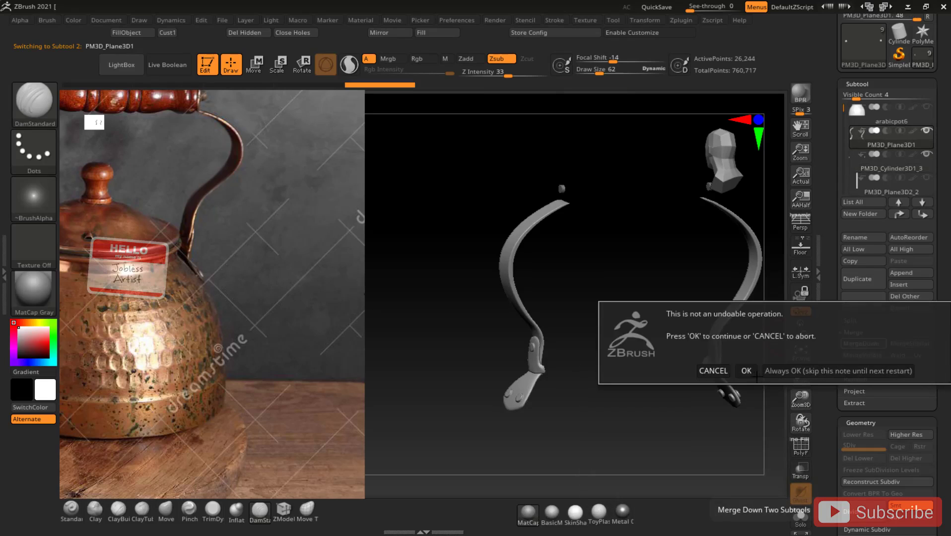
{"action": "left_click", "coordinate": [745, 371]}
- Delete the leftover long bar subtool PM3D_Plane3D2_2
{"action": "left_click", "coordinate": [867, 168]}
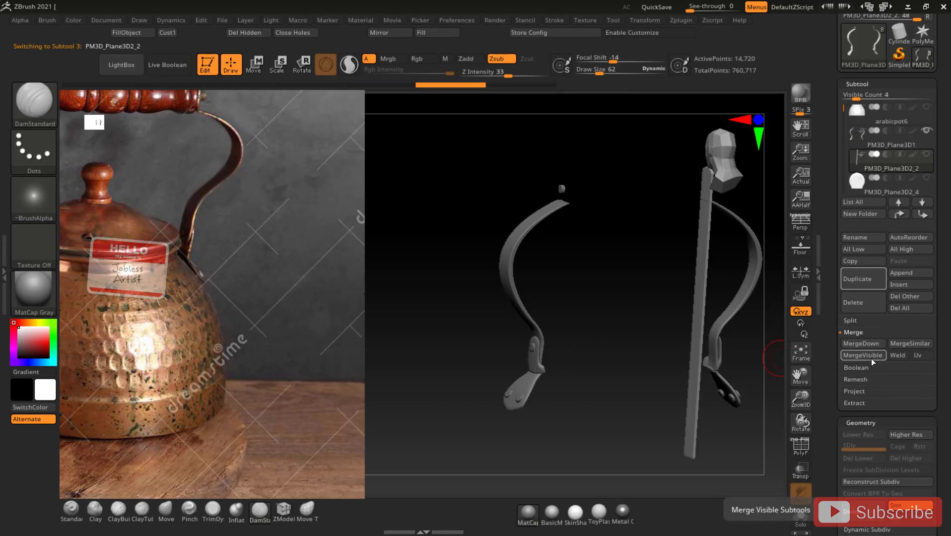
{"action": "left_click", "coordinate": [860, 344]}
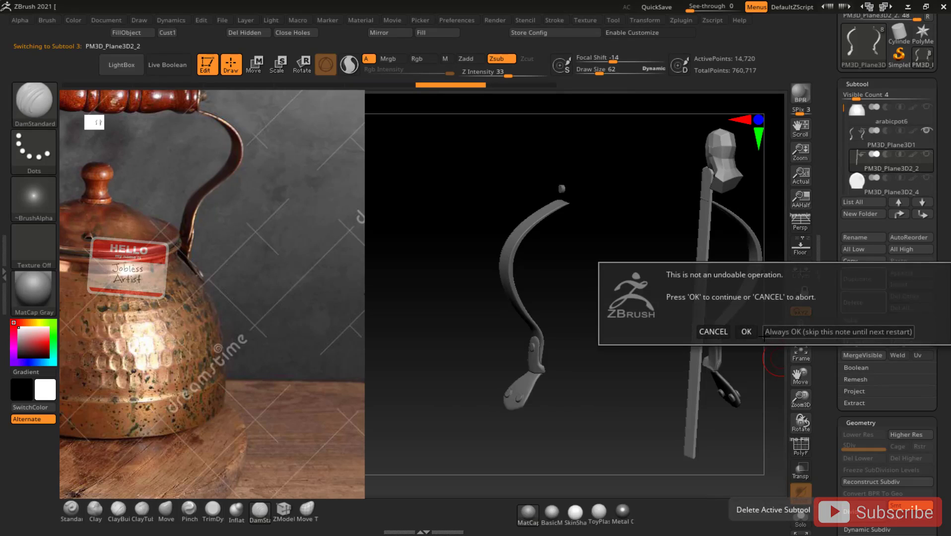
{"action": "left_click", "coordinate": [746, 332]}
- Show the round grip end plates PM3D_Plane3D2_4 and merge them into the straps PM3D_Plane3D1
{"action": "left_click", "coordinate": [925, 156]}
{"action": "left_click_drag", "start_coordinate": [648, 257], "coordinate": [593, 279]}
{"action": "left_click", "coordinate": [895, 142]}
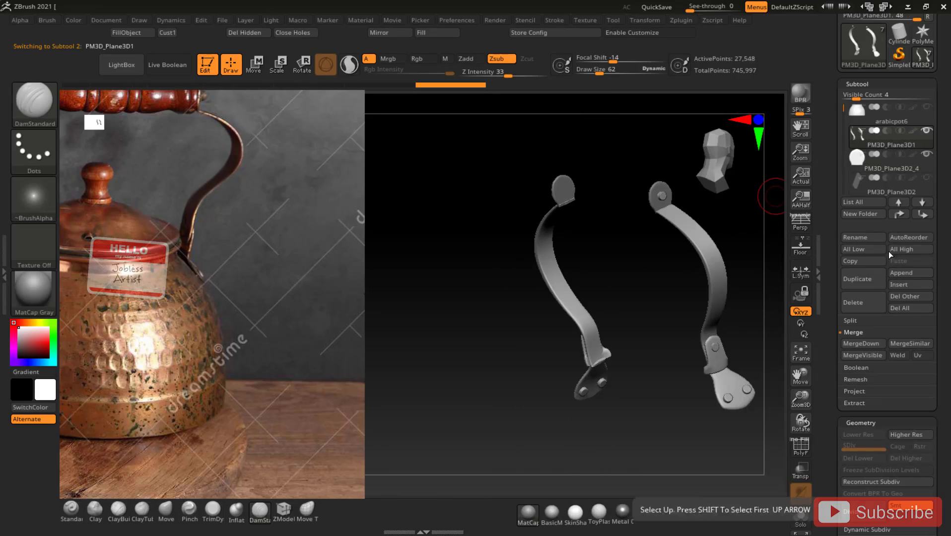
{"action": "left_click", "coordinate": [863, 344]}
{"action": "left_click", "coordinate": [745, 372]}
{"action": "left_click_drag", "start_coordinate": [745, 234], "coordinate": [788, 212]}
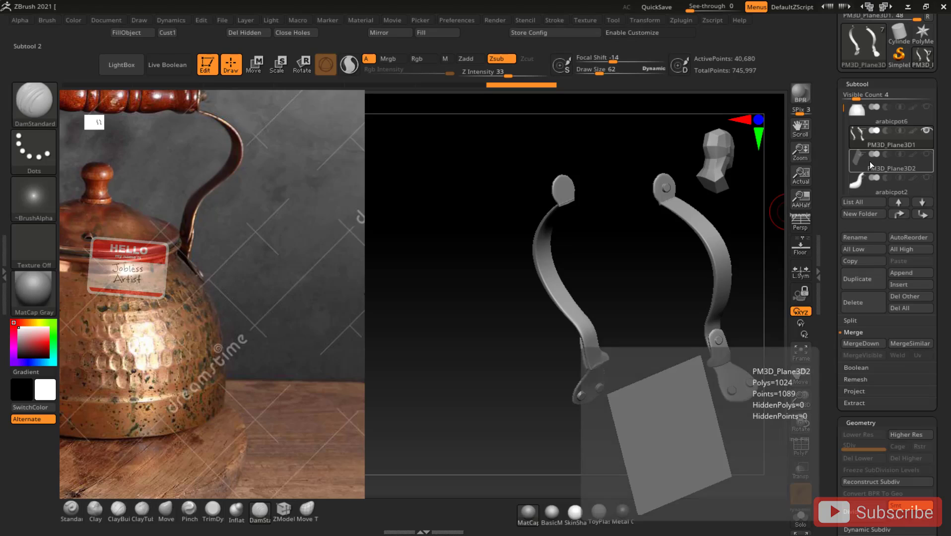
- Delete the leftover flat plane subtool PM3D_Plane3D2
{"action": "left_click", "coordinate": [869, 163]}
{"action": "left_click_drag", "start_coordinate": [647, 307], "coordinate": [769, 316]}
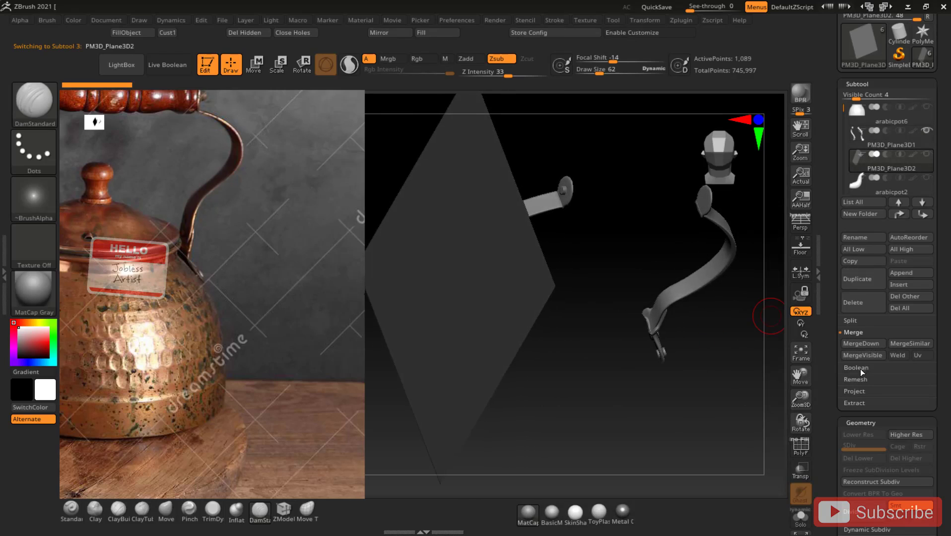
{"action": "left_click", "coordinate": [874, 297]}
{"action": "left_click", "coordinate": [746, 329]}
{"action": "left_click_drag", "start_coordinate": [750, 329], "coordinate": [771, 248]}
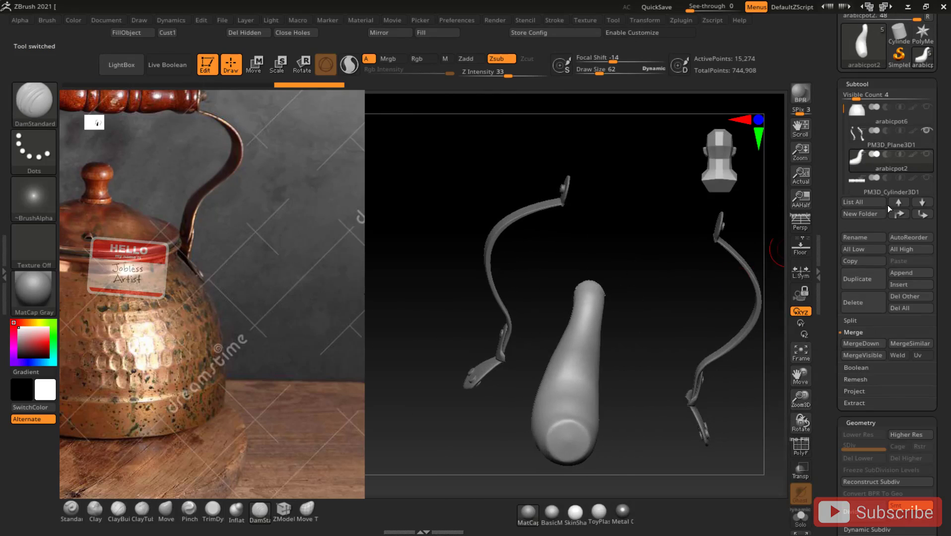
- Move the grip PM3D_Cylinder3D1 directly below the straps PM3D_Plane3D1 in the subtool order, show it and merge it into the straps
{"action": "left_click", "coordinate": [872, 184]}
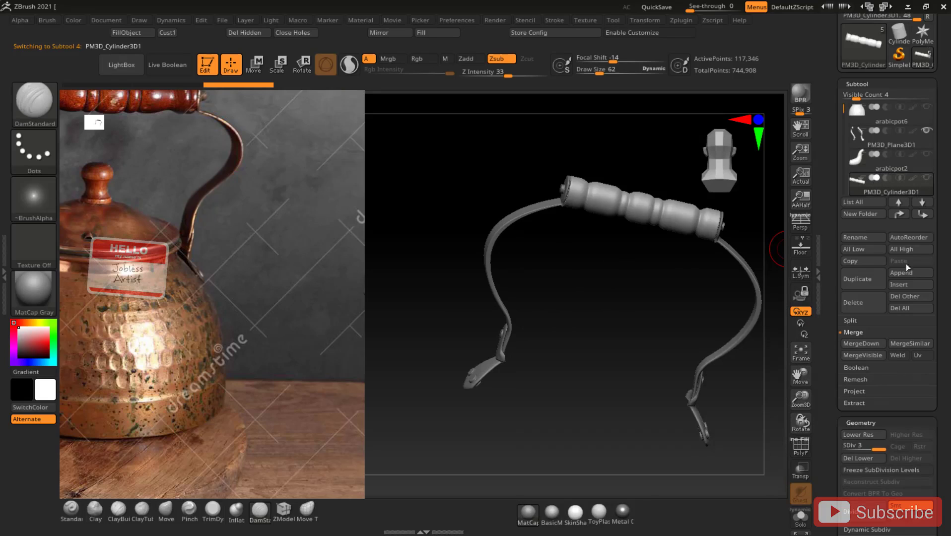
{"action": "left_click", "coordinate": [899, 213]}
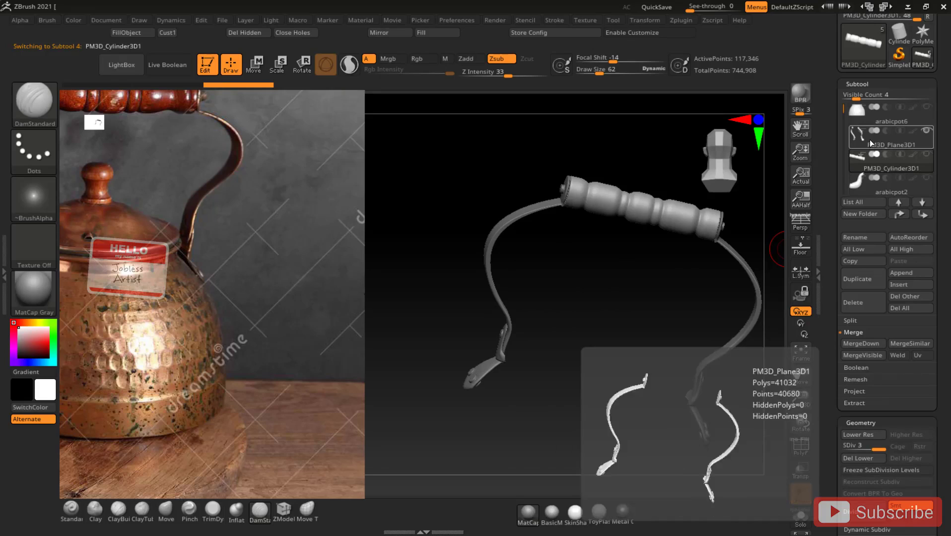
{"action": "left_click", "coordinate": [869, 142]}
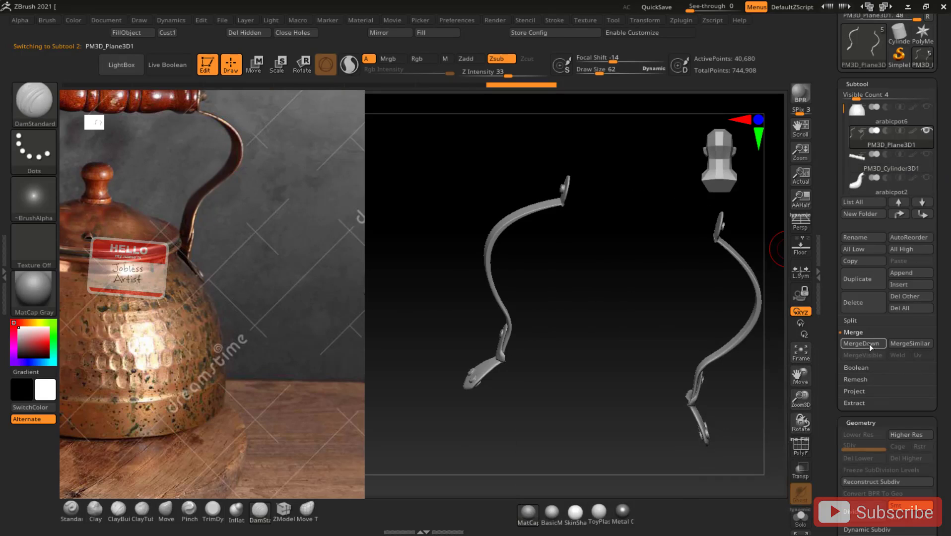
{"action": "left_click", "coordinate": [863, 343]}
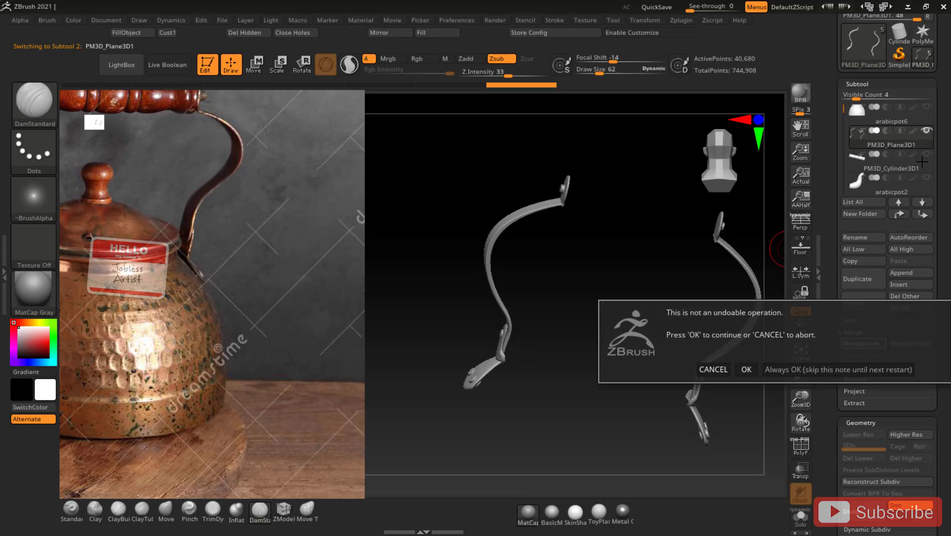
{"action": "left_click", "coordinate": [715, 370]}
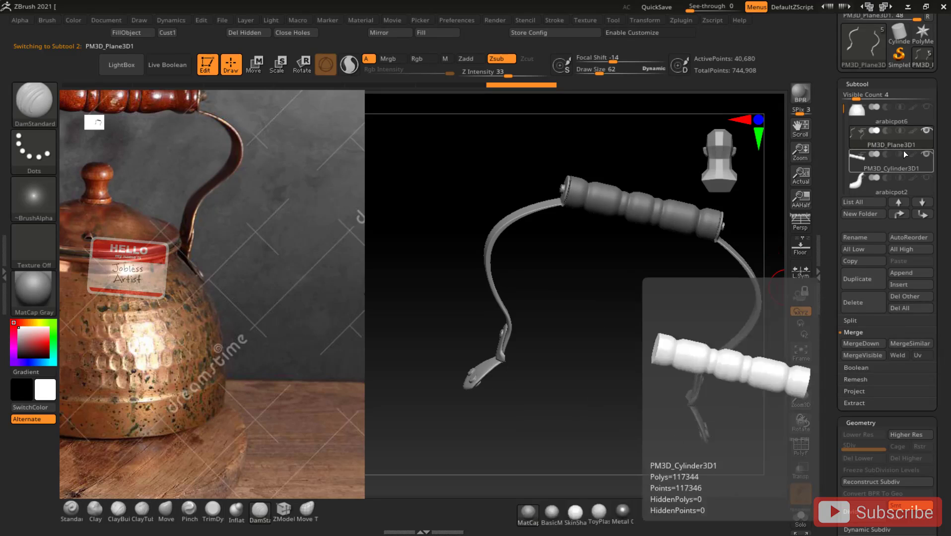
{"action": "left_click", "coordinate": [860, 344]}
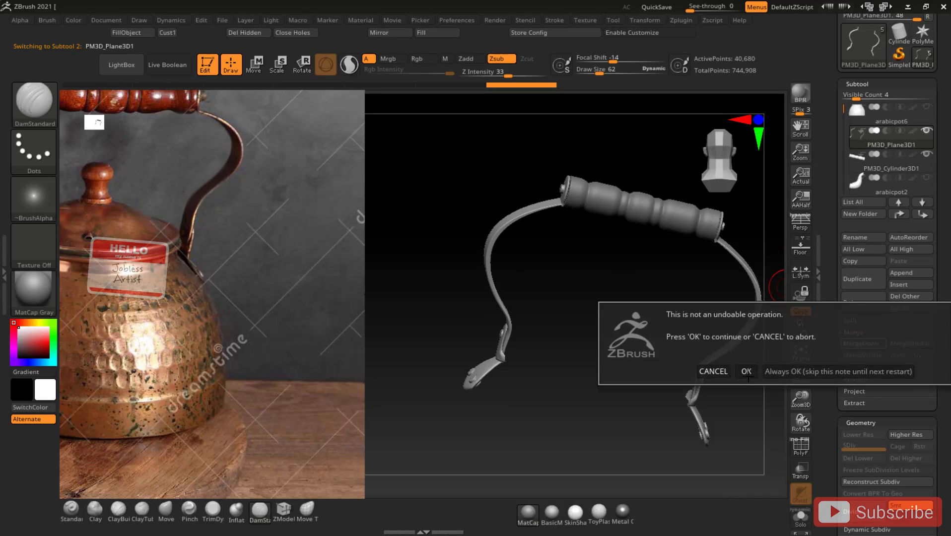
{"action": "left_click", "coordinate": [743, 372]}
- Show the teapot body arabicpot6, the spout arabicpot2 and the lid PM3D_Sphere3D_2 together with the merged handle
{"action": "left_click_drag", "start_coordinate": [623, 314], "coordinate": [591, 273]}
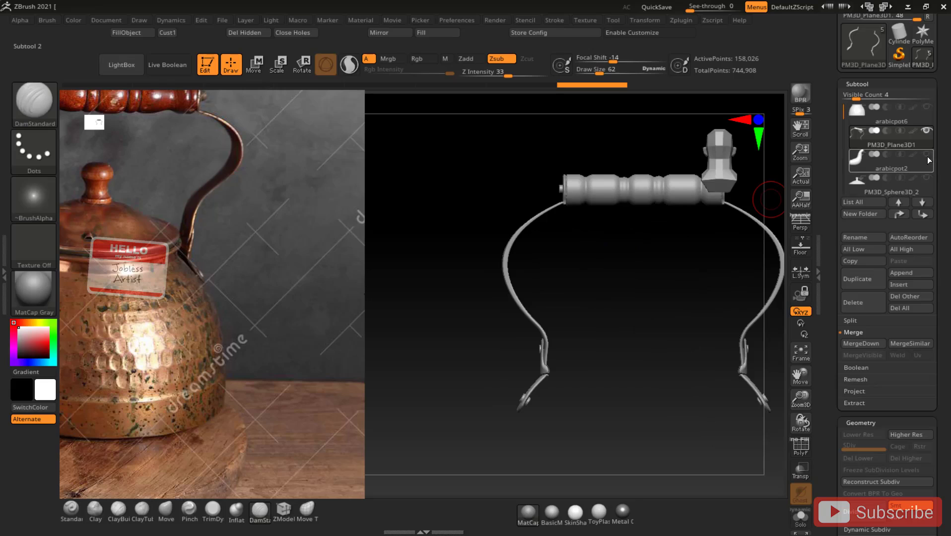
{"action": "scroll", "coordinate": [893, 169], "scroll_direction": "up", "scroll_amount": 3}
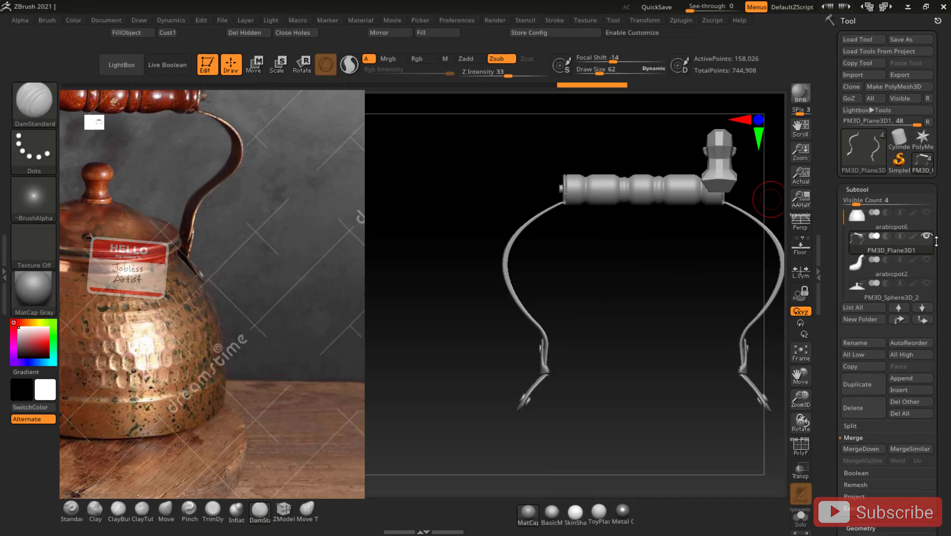
{"action": "left_click", "coordinate": [925, 212]}
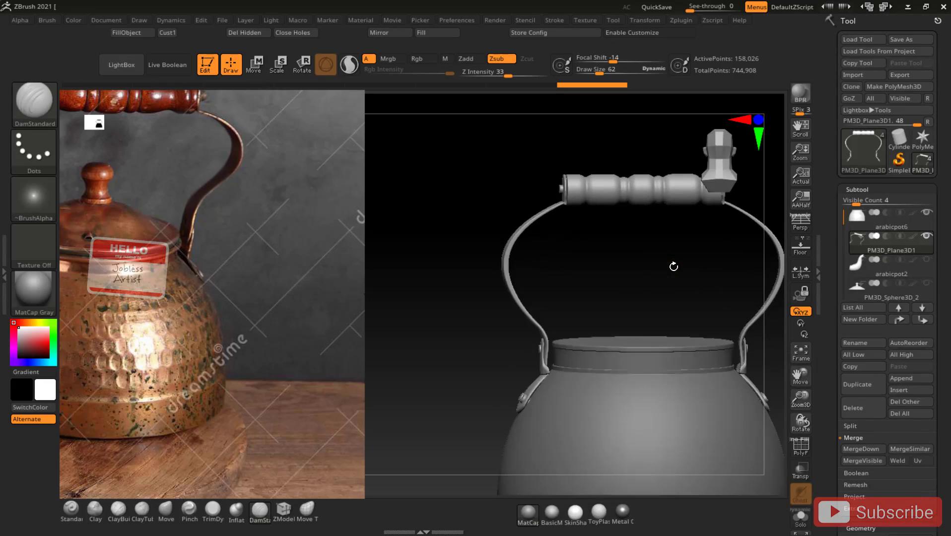
{"action": "left_click", "coordinate": [926, 283]}
{"action": "left_click_drag", "start_coordinate": [713, 276], "coordinate": [718, 303]}
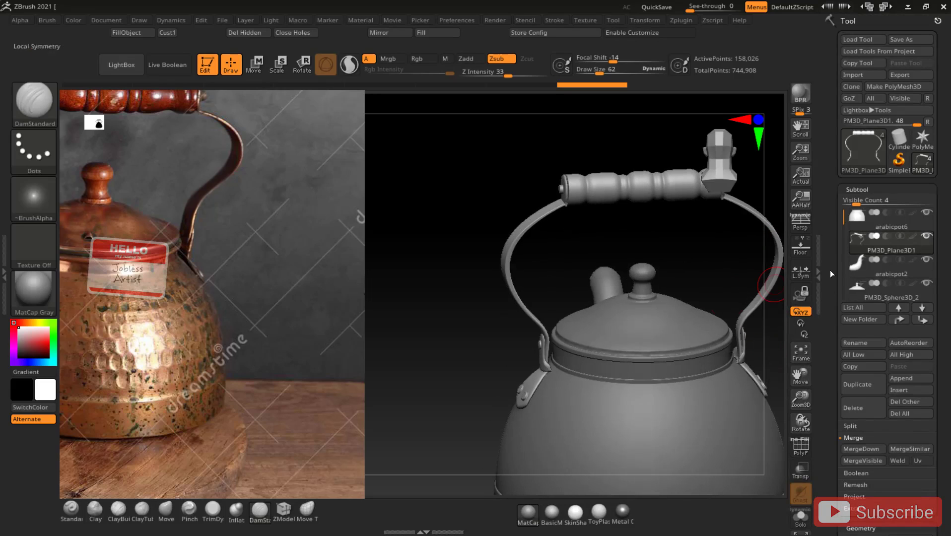
{"action": "left_click", "coordinate": [928, 285]}
{"action": "mouse_move", "coordinate": [723, 246]}
{"action": "left_mouse_down"}
{"action": "mouse_move", "coordinate": [720, 278]}
{"action": "mouse_move", "coordinate": [723, 239]}
{"action": "left_mouse_up"}
{"action": "mouse_move", "coordinate": [928, 285]}
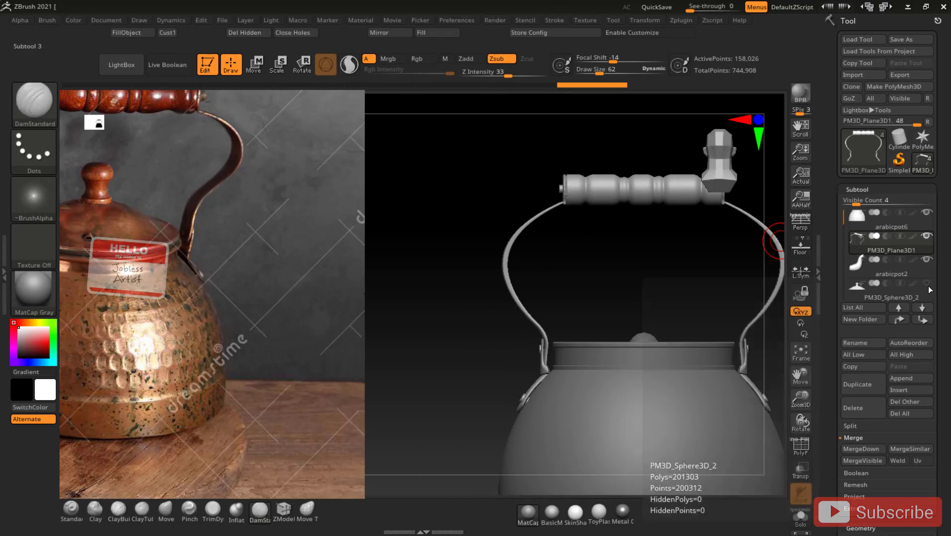
- Centre the Move gizmo on the merged handle PM3D_Plane3D1 and rotate the handle a quarter turn about the vertical axis to line up with the spout
{"action": "left_click", "coordinate": [646, 337], "text": "alt"}
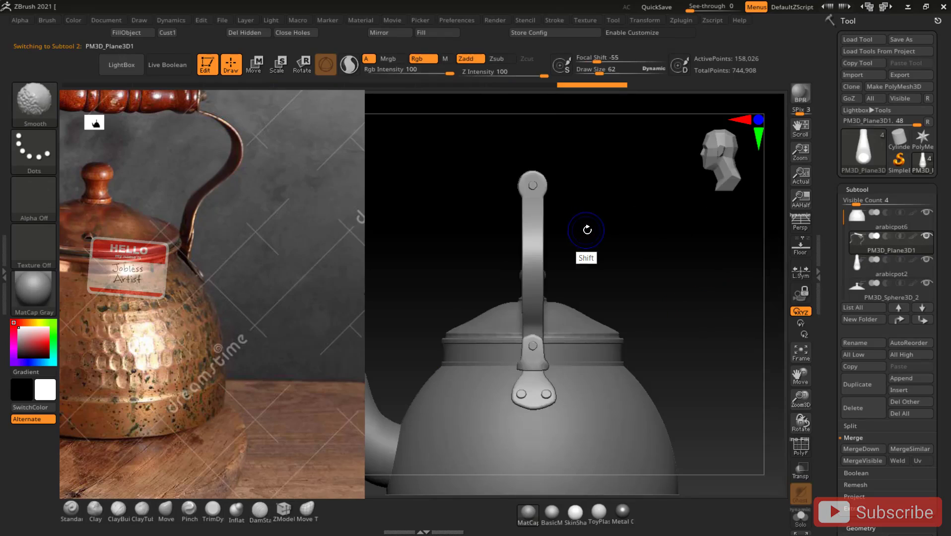
{"action": "key", "text": "shift+f"}
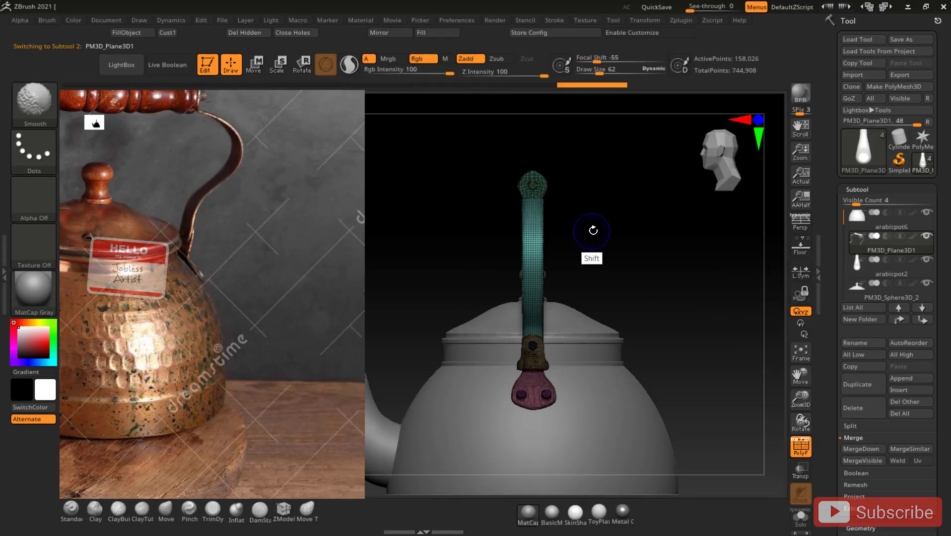
{"action": "key", "text": "w"}
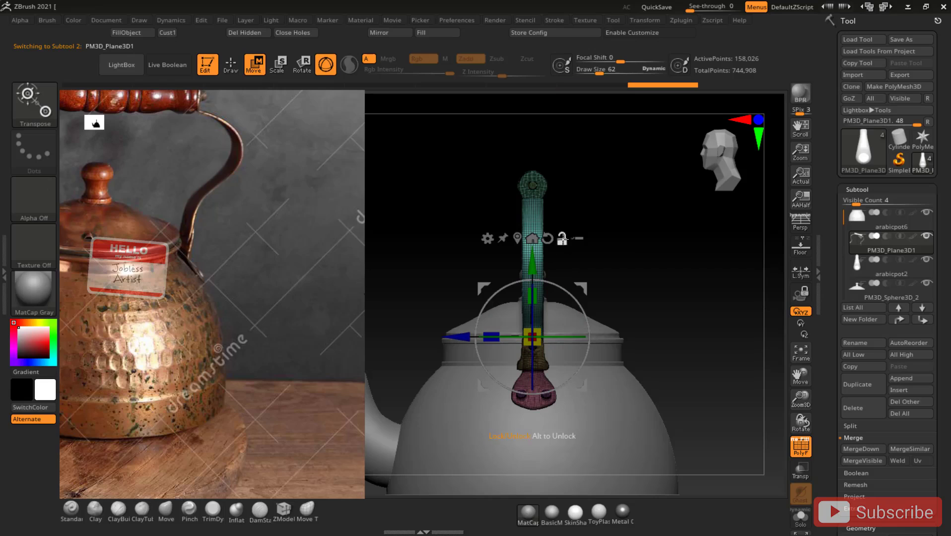
{"action": "left_click_drag", "start_coordinate": [563, 337], "coordinate": [543, 337]}
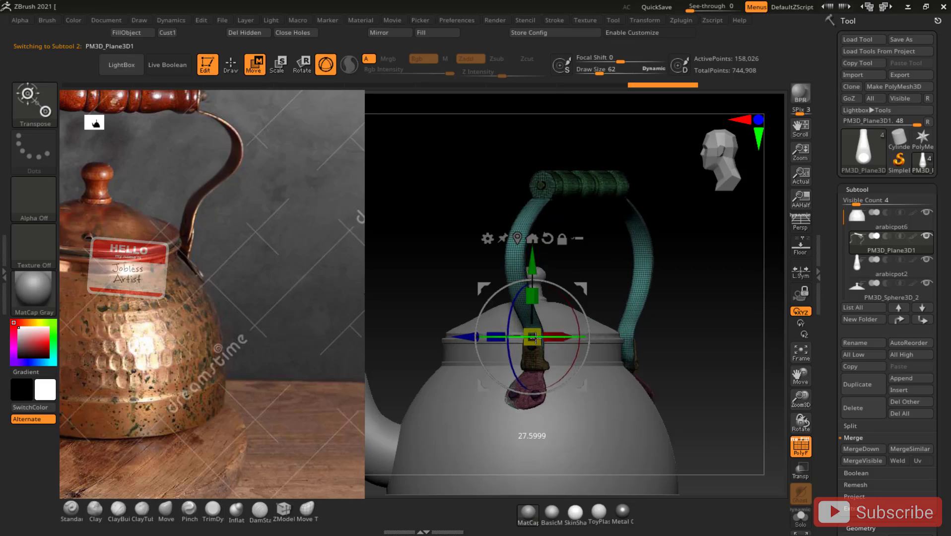
{"action": "key", "text": "ctrl+z"}
{"action": "left_click_drag", "start_coordinate": [668, 261], "coordinate": [687, 255], "text": "shift"}
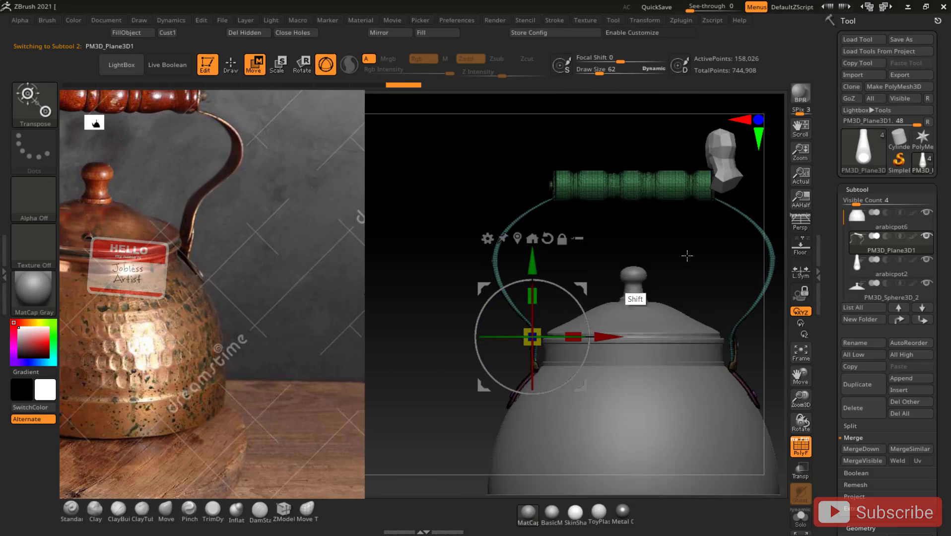
{"action": "left_click", "coordinate": [518, 237]}
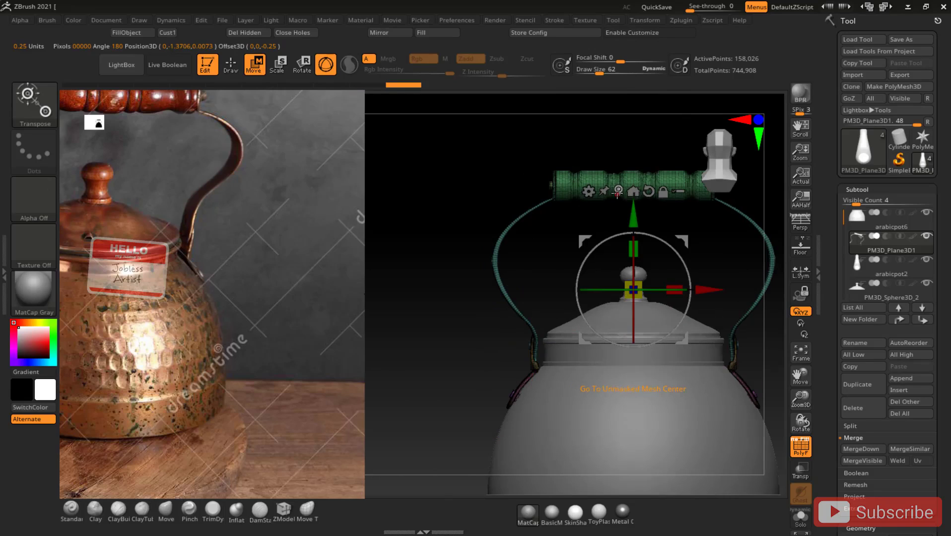
{"action": "left_click", "coordinate": [664, 191]}
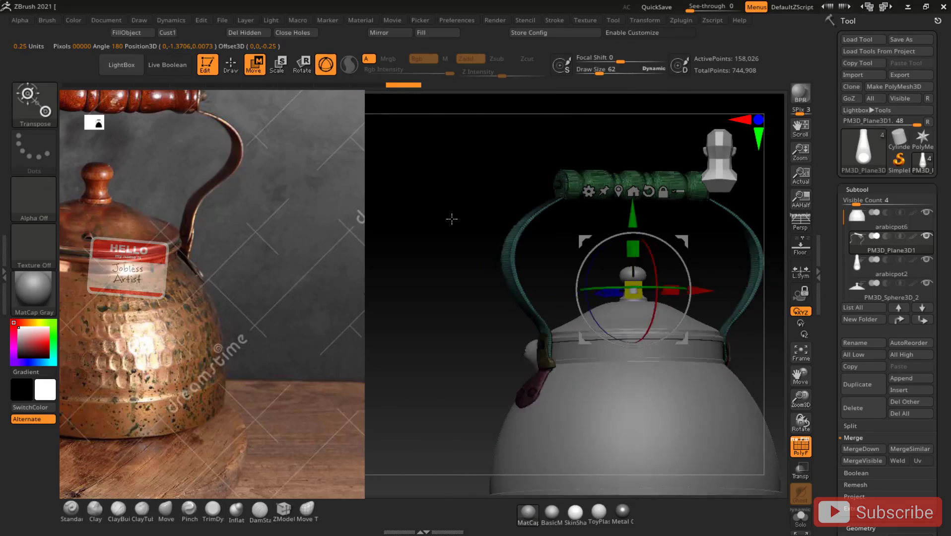
{"action": "left_click_drag", "start_coordinate": [450, 217], "coordinate": [526, 215], "text": "shift"}
{"action": "left_click_drag", "start_coordinate": [656, 278], "coordinate": [663, 290]}
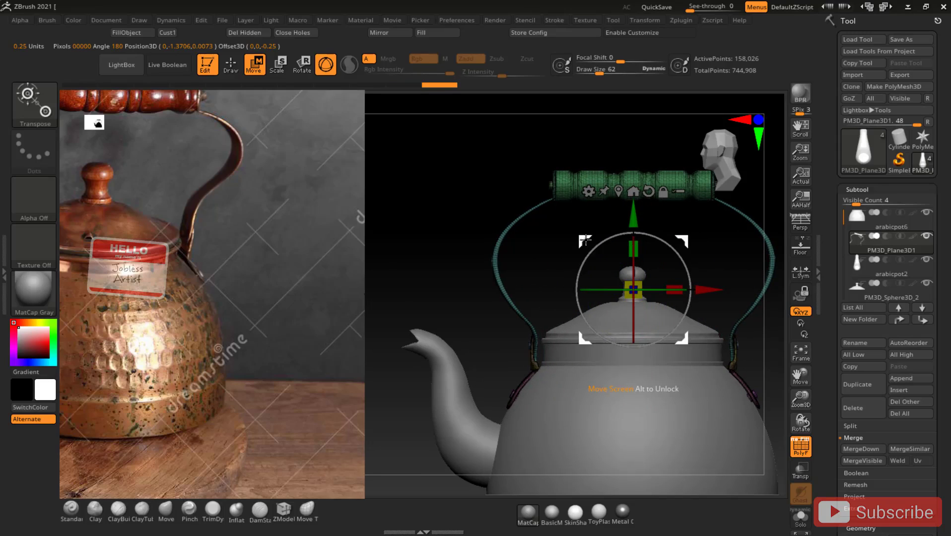
{"action": "key", "text": "shift+f"}
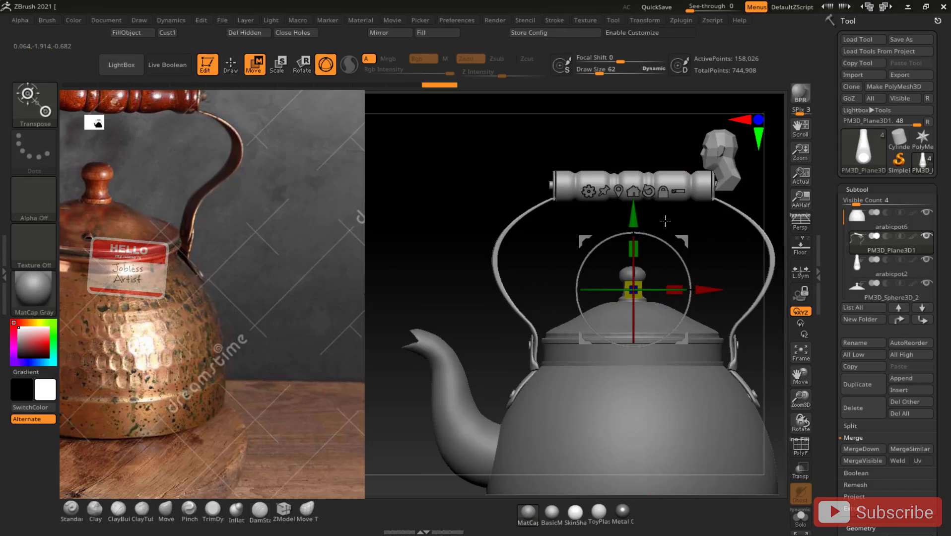
{"action": "key", "text": "q"}
- Hide the reference image and bring the whole teapot into view from the side
{"action": "key", "text": "z"}
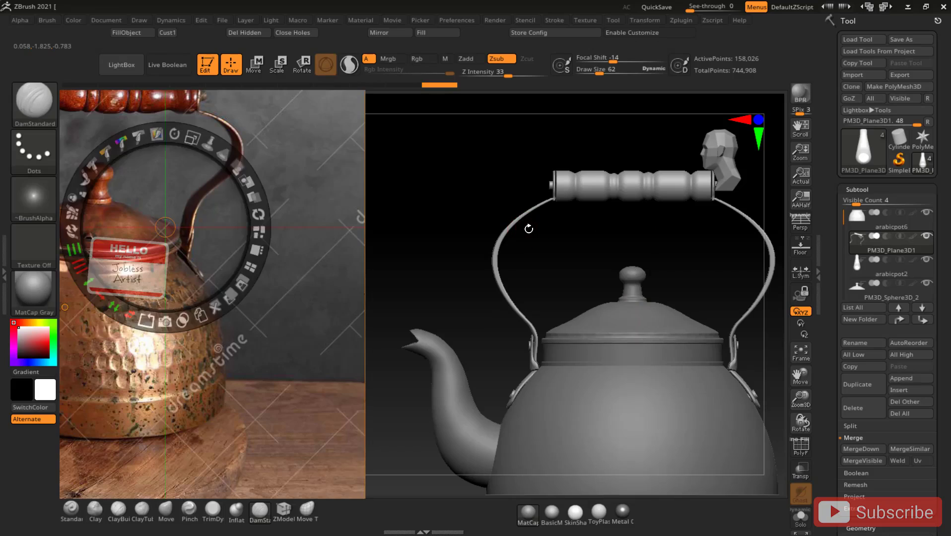
{"action": "key", "text": "shift+z"}
{"action": "left_click", "coordinate": [801, 355]}
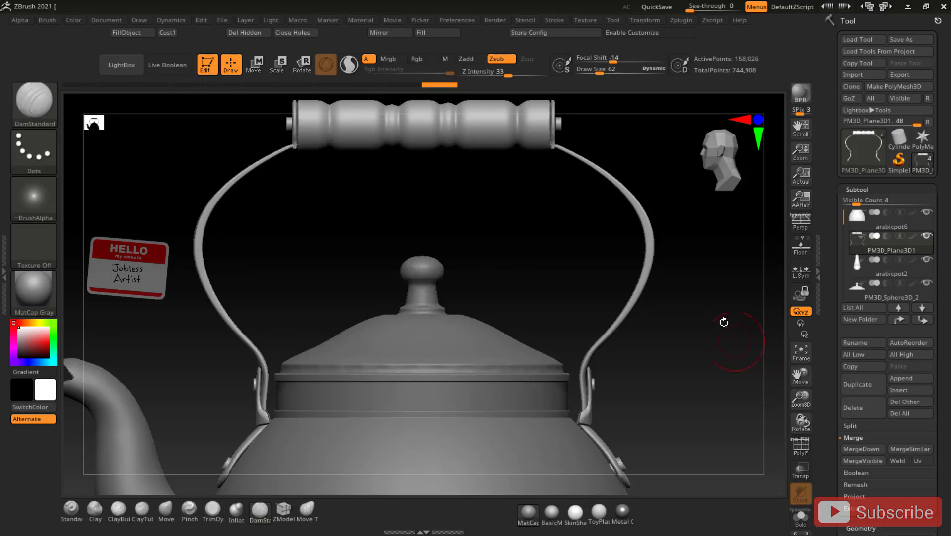
{"action": "left_click_drag", "start_coordinate": [805, 407], "coordinate": [687, 346]}
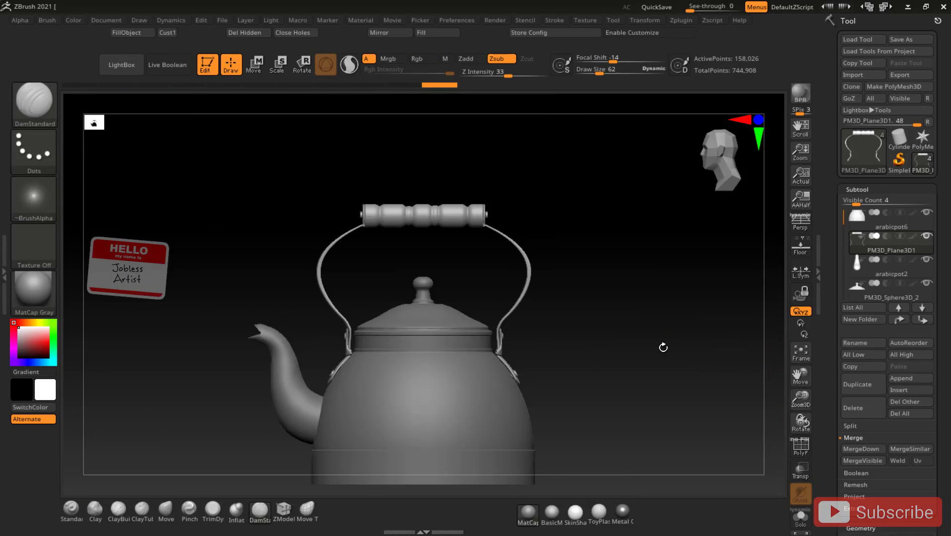
{"action": "left_click_drag", "start_coordinate": [804, 379], "coordinate": [817, 322]}
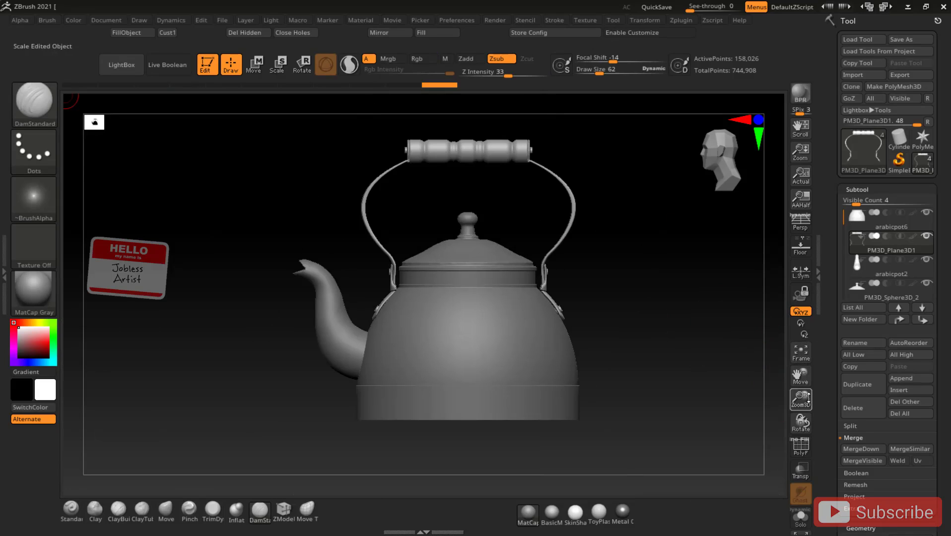
- Scale the reference image down and place it beside the model to compare the whole teapot, and hide the image again
{"action": "key", "text": "shift"}
{"action": "key", "text": "shift+f"}
{"action": "key", "text": "shift+z"}
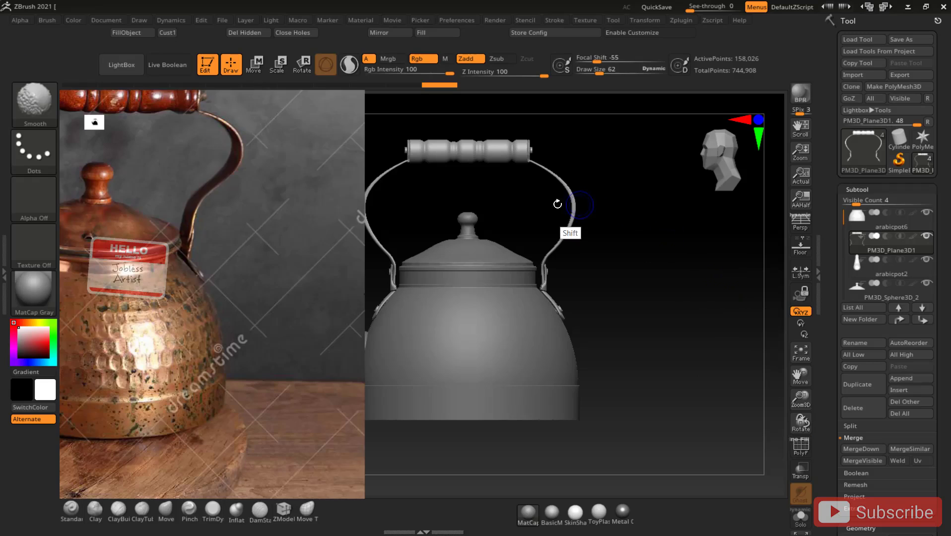
{"action": "key", "text": "z"}
{"action": "left_click_drag", "start_coordinate": [193, 137], "coordinate": [107, 154]}
{"action": "left_click_drag", "start_coordinate": [119, 258], "coordinate": [167, 255]}
{"action": "key", "text": "z"}
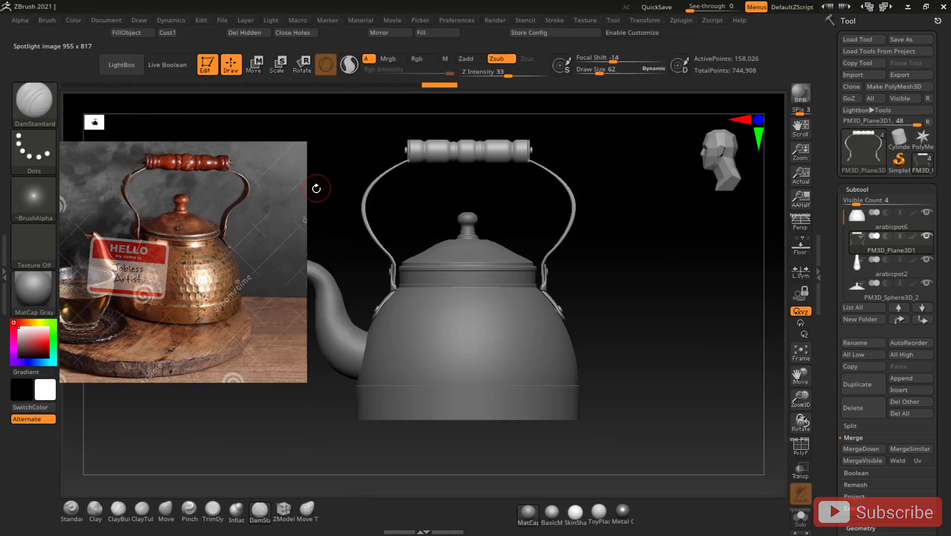
{"action": "key", "text": "z"}
{"action": "mouse_move", "coordinate": [178, 272]}
{"action": "left_mouse_down"}
{"action": "mouse_move", "coordinate": [339, 220]}
{"action": "mouse_move", "coordinate": [194, 267]}
{"action": "left_mouse_up"}
{"action": "key", "text": "z"}
{"action": "key", "text": "shift+z"}
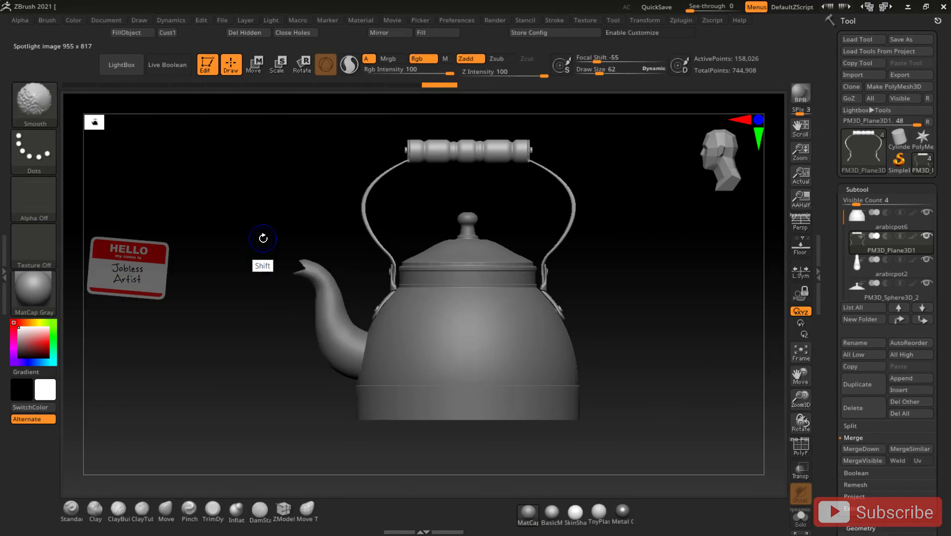